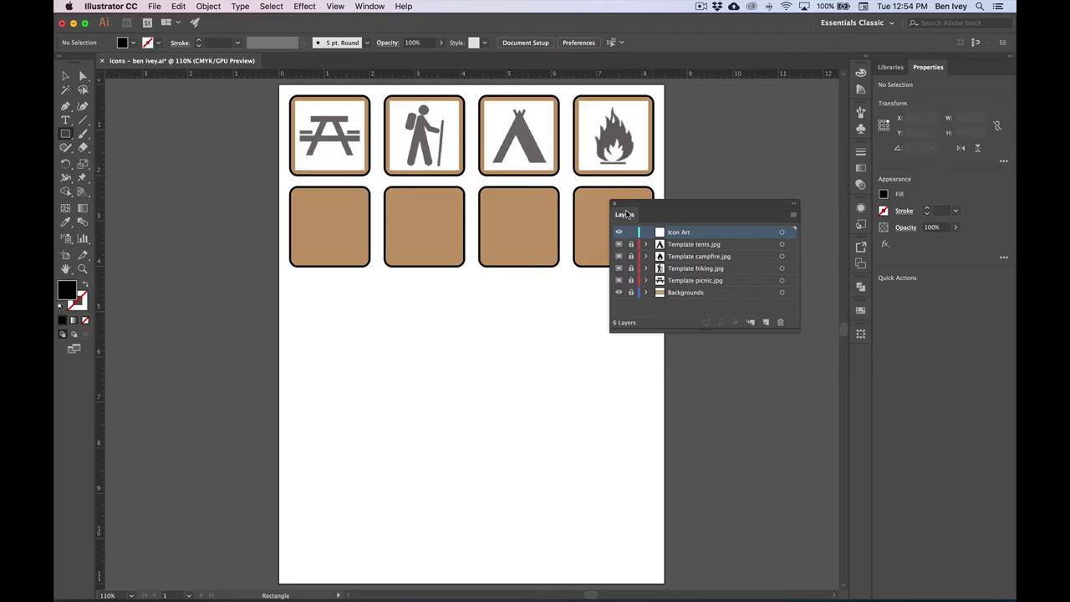
- Dock the floating Layers panel alongside Libraries and Properties
drag(625, 217, 964, 71)
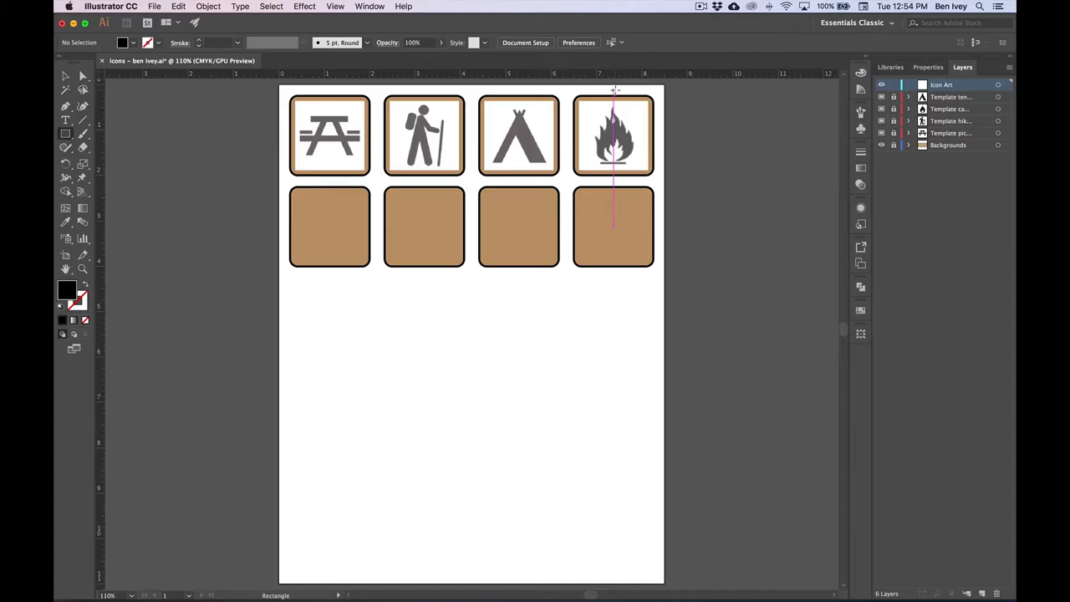
- Draw black, unstroked rectangles over the picnic table's tabletop, about 0.83 by 0.13 in, and long crossbar, about 1.34 by 0.13 in
key(super+equal)
key(super+equal)
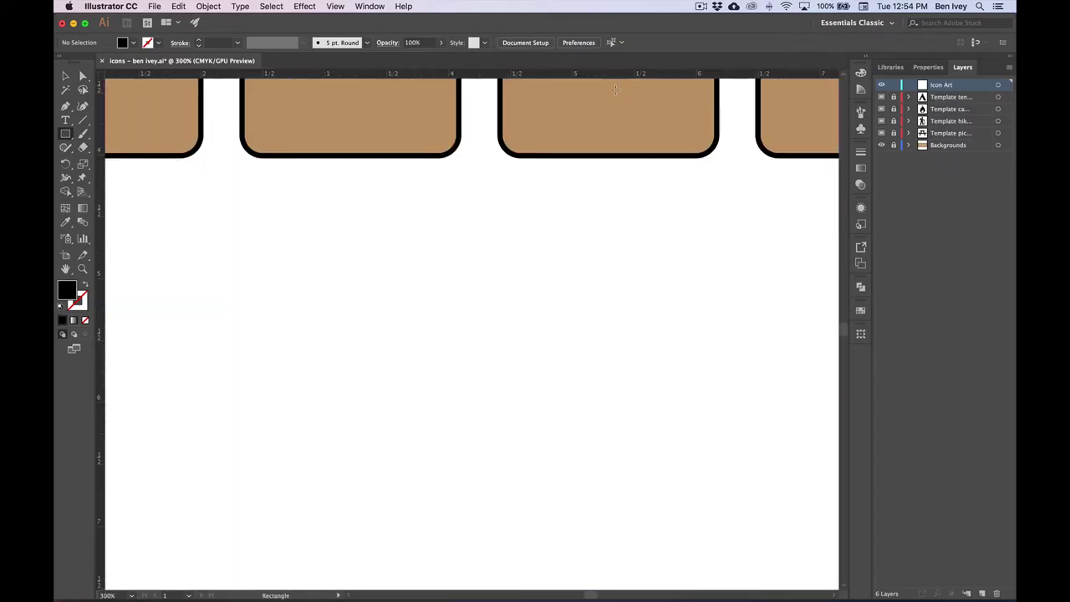
drag(283, 138, 426, 382)
drag(356, 292, 412, 359)
drag(296, 271, 423, 348)
key(super+equal)
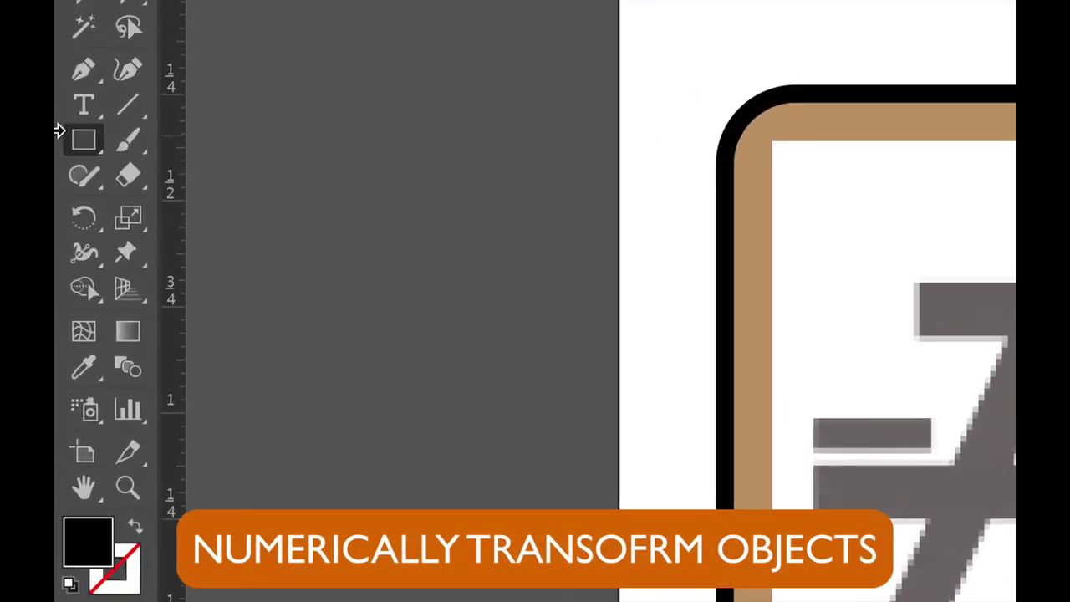
drag(83, 143, 138, 142)
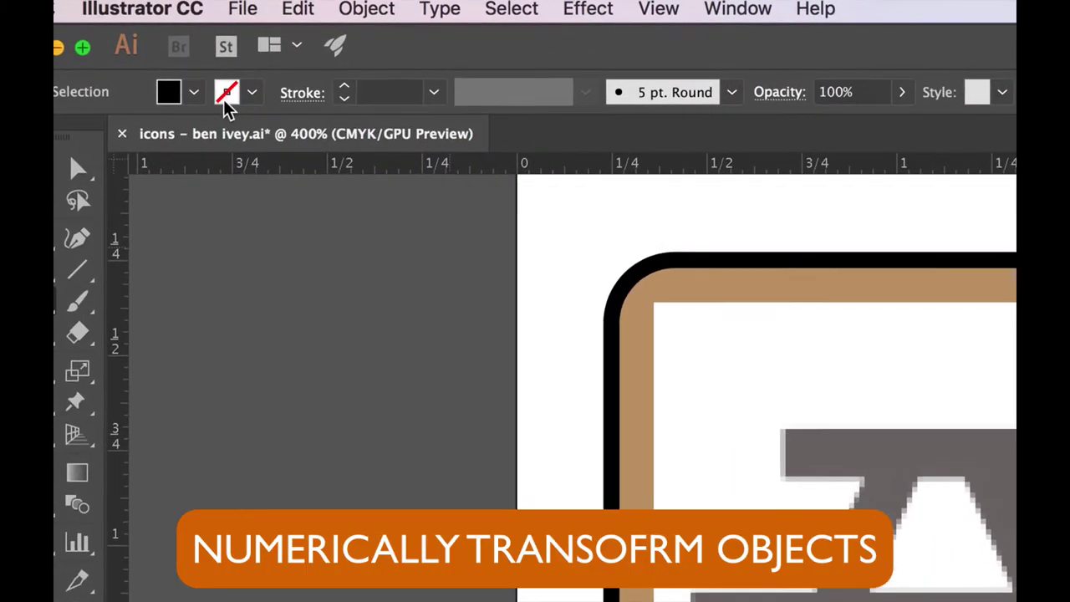
click(133, 42)
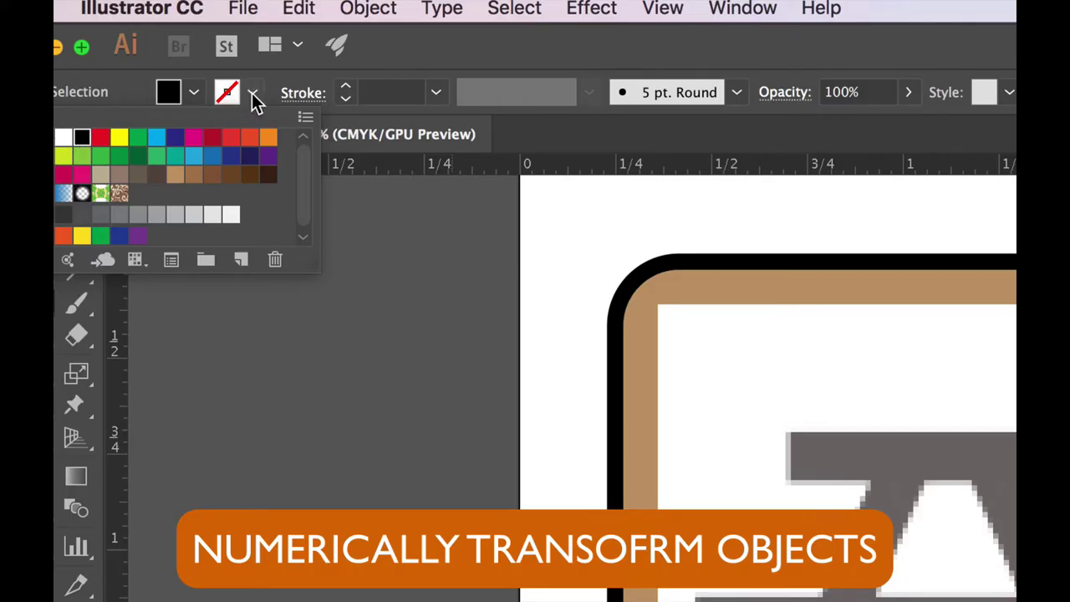
click(256, 100)
click(195, 93)
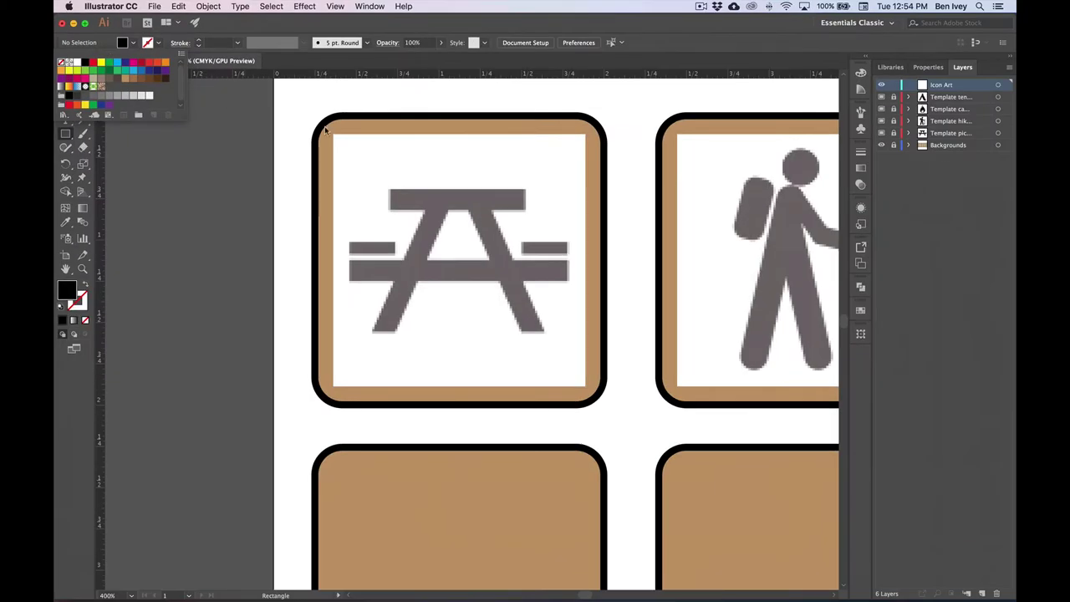
click(398, 191)
drag(388, 189, 528, 209)
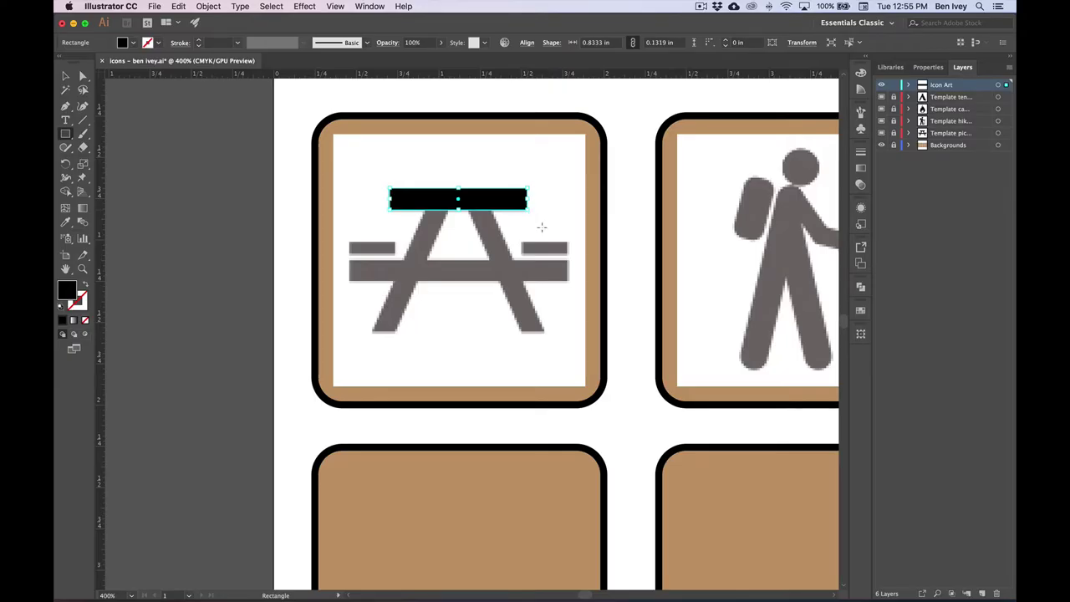
drag(349, 261, 569, 282)
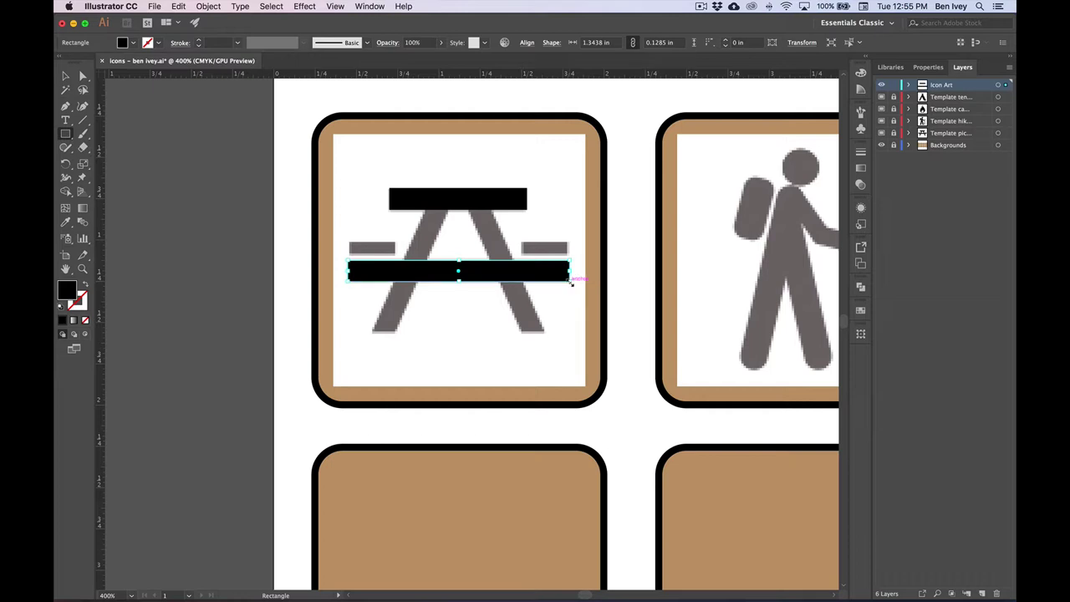
- Check the tabletop rectangle's dimensions with Transform and set the long crossbar's height to 0.1319 in to match
click(65, 77)
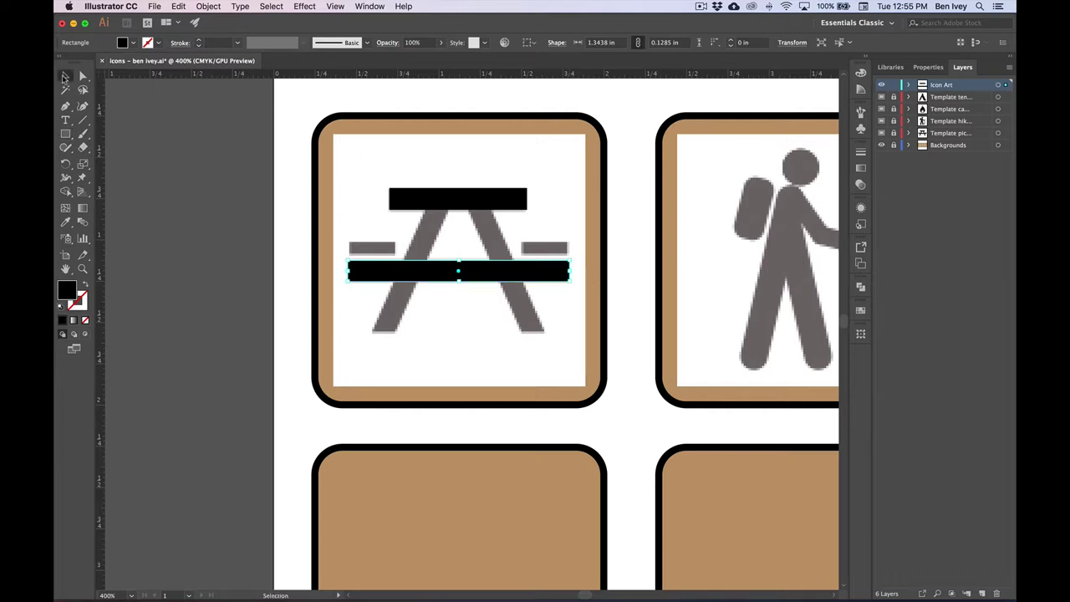
click(415, 199)
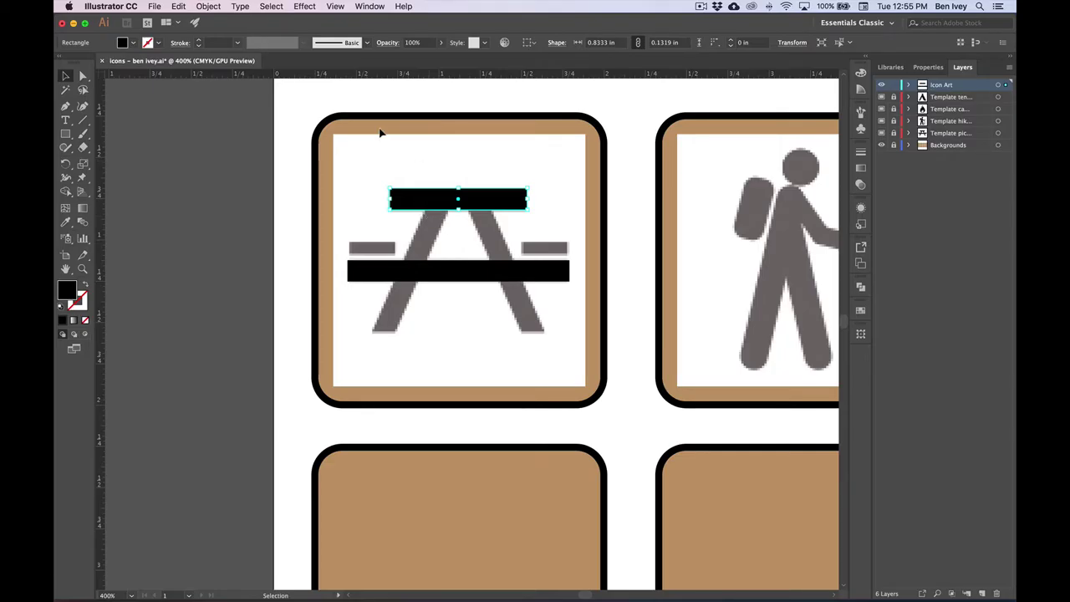
click(369, 7)
click(422, 466)
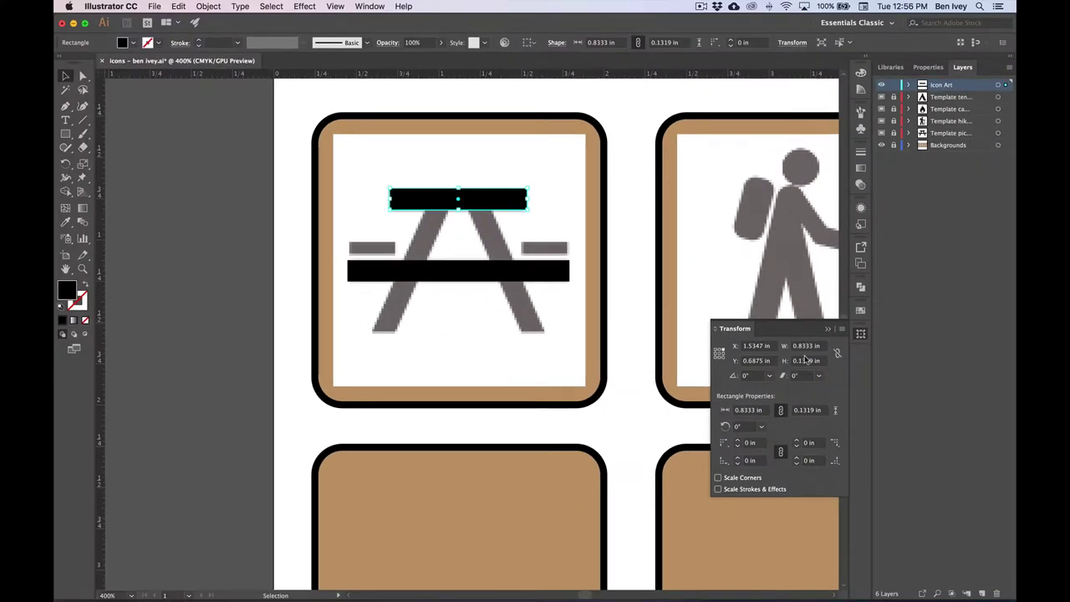
click(478, 276)
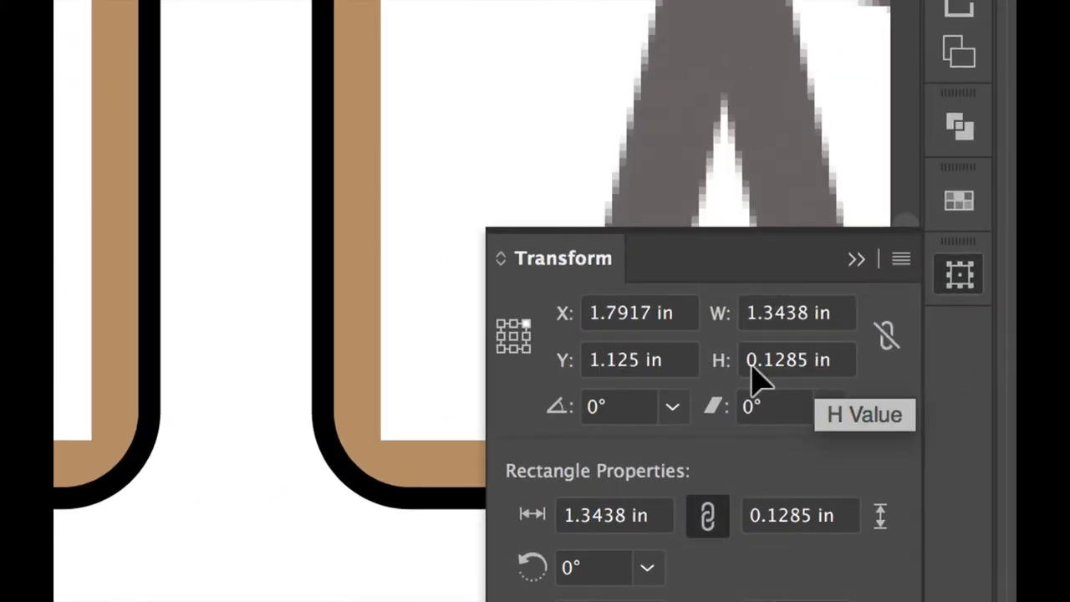
click(787, 371)
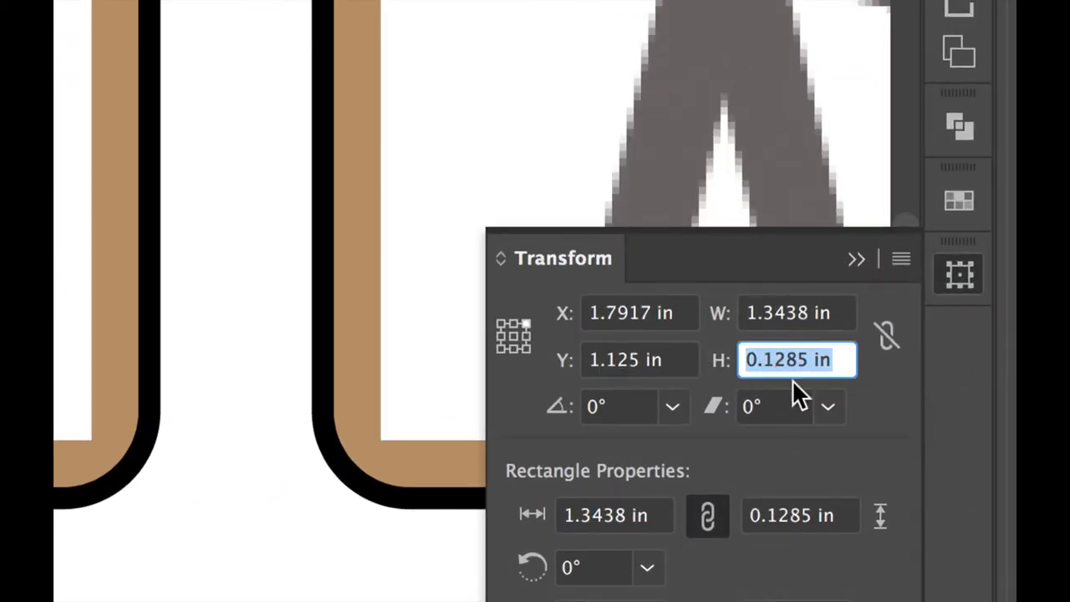
text(.1319)
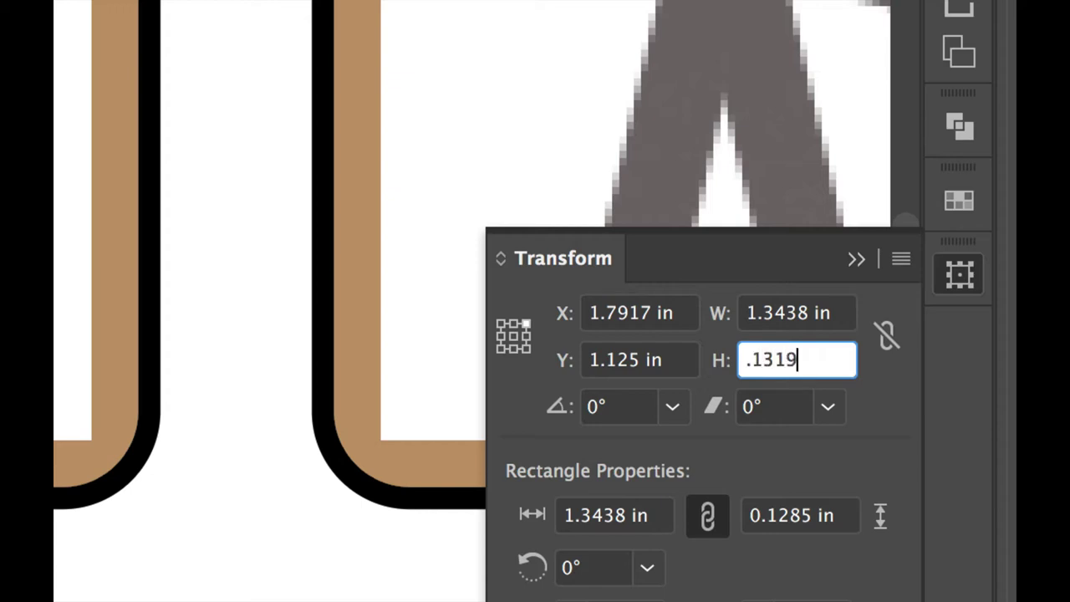
key(Return)
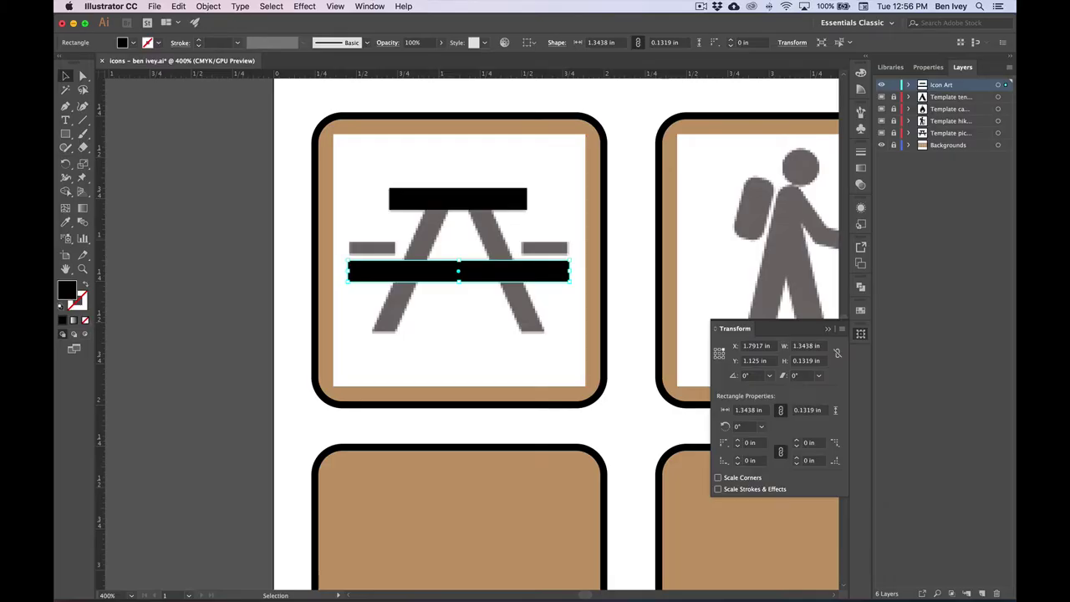
- Draw a rectangle about 0.30 by 0.09 in over the left seat and duplicate it straight across onto the right seat
key(m)
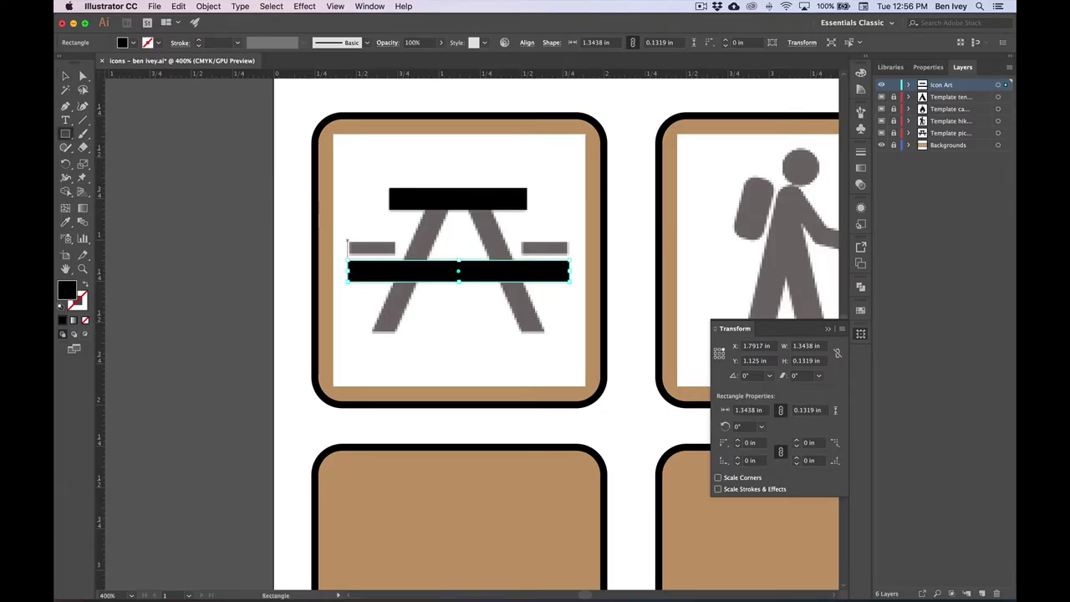
drag(348, 241, 396, 254)
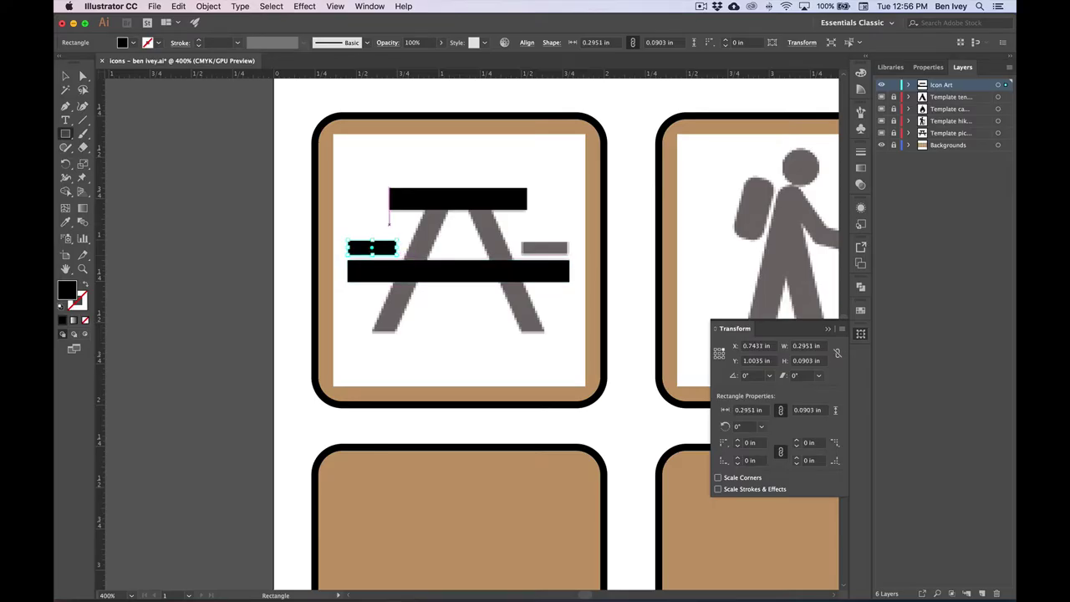
key(v)
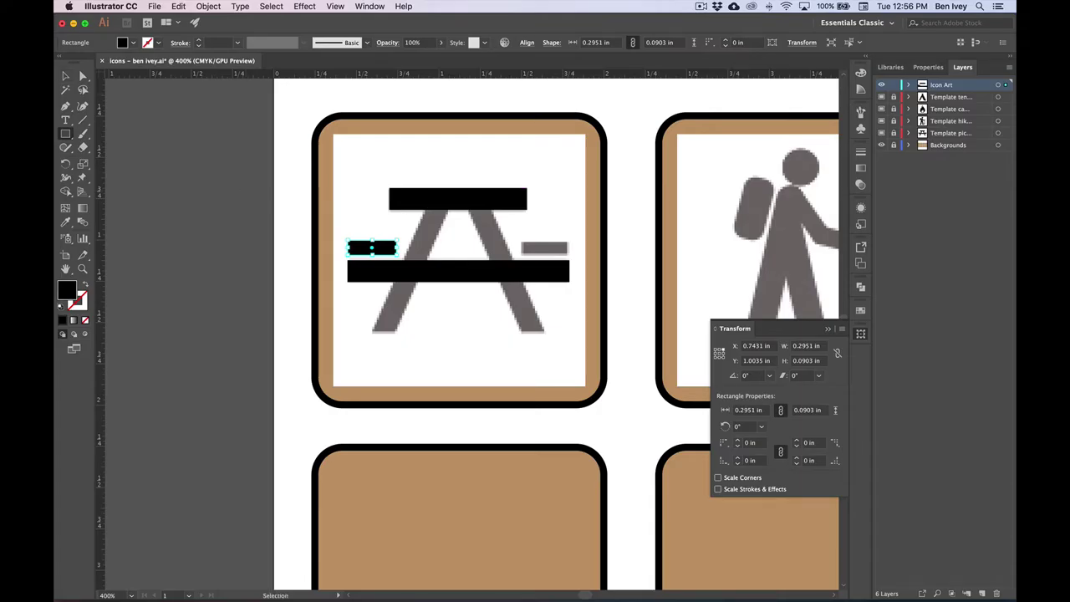
key(m)
key(v)
drag(385, 247, 563, 248)
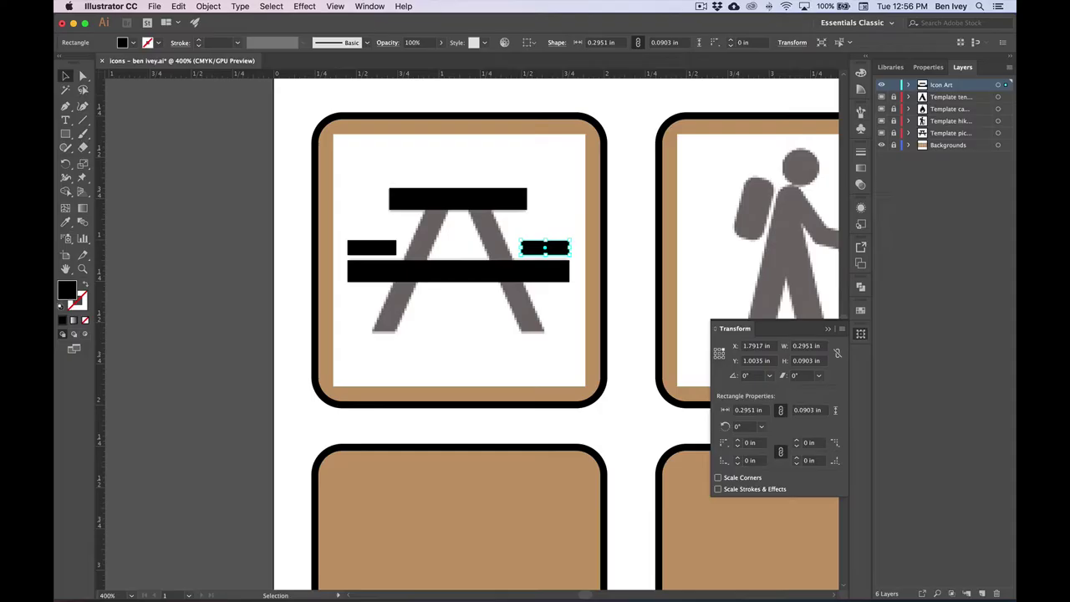
- Save the icons document
click(155, 6)
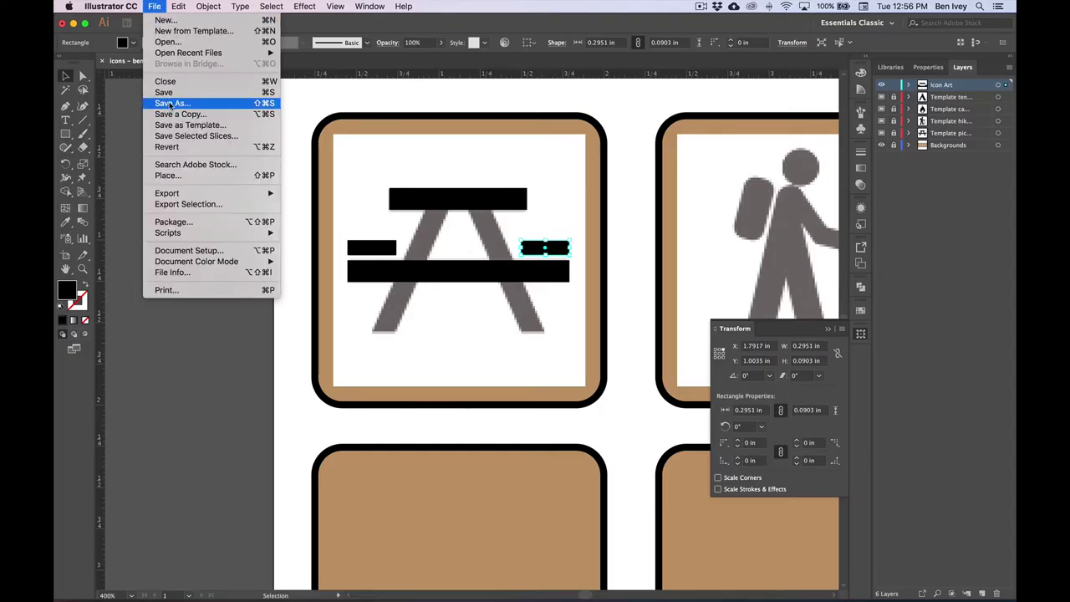
click(170, 103)
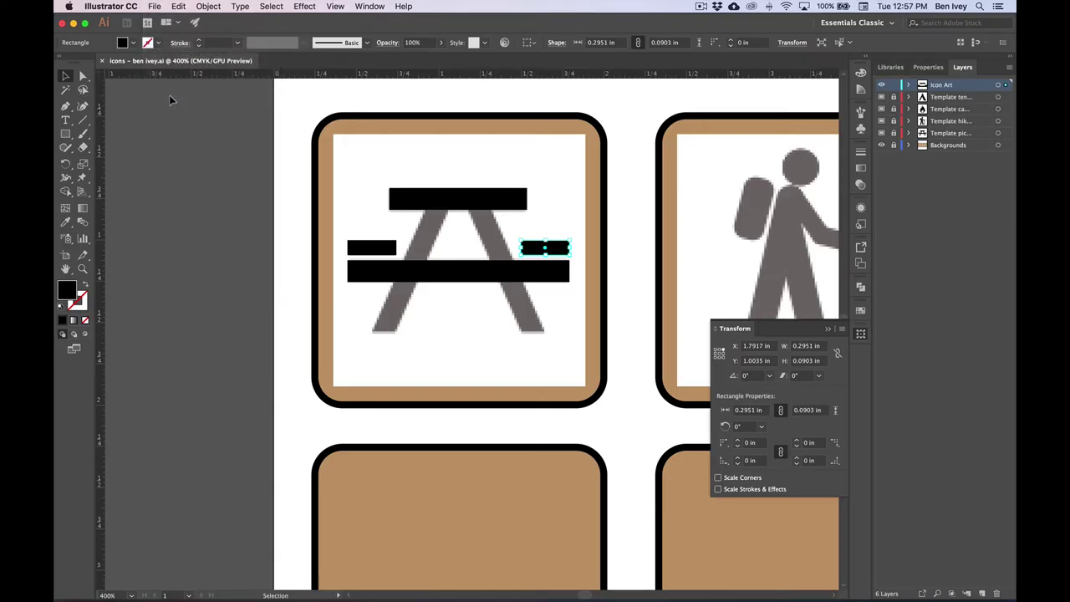
- Draw an upright rectangle about 0.14 by 0.74 in from the left leg's foot to the tabletop, and set its width to 0.1319 in
click(67, 135)
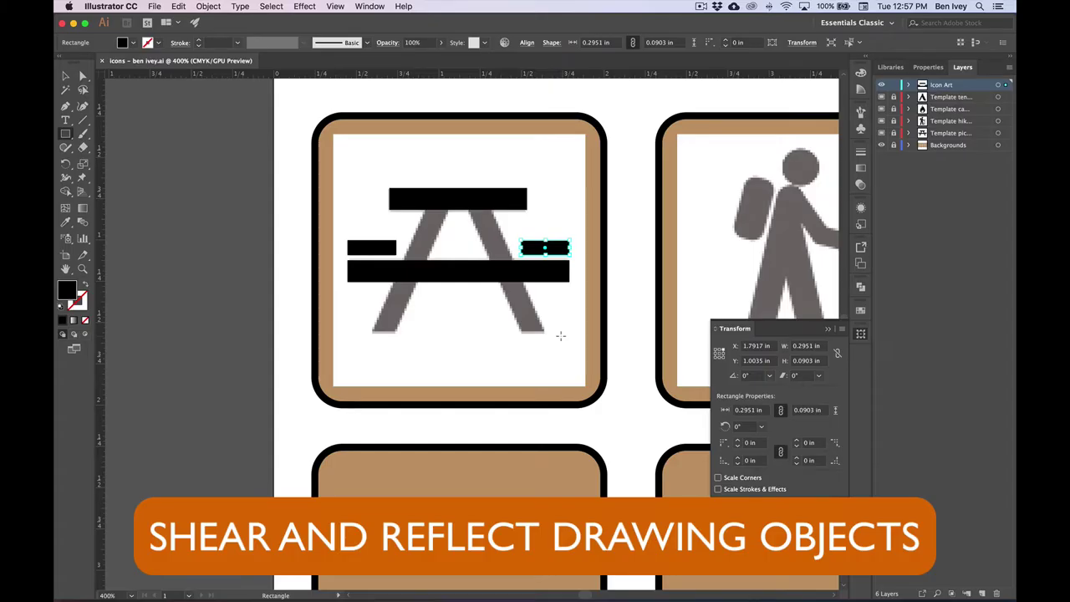
key(super+equal)
scroll(466, 312, down, 3)
scroll(466, 312, left, 3)
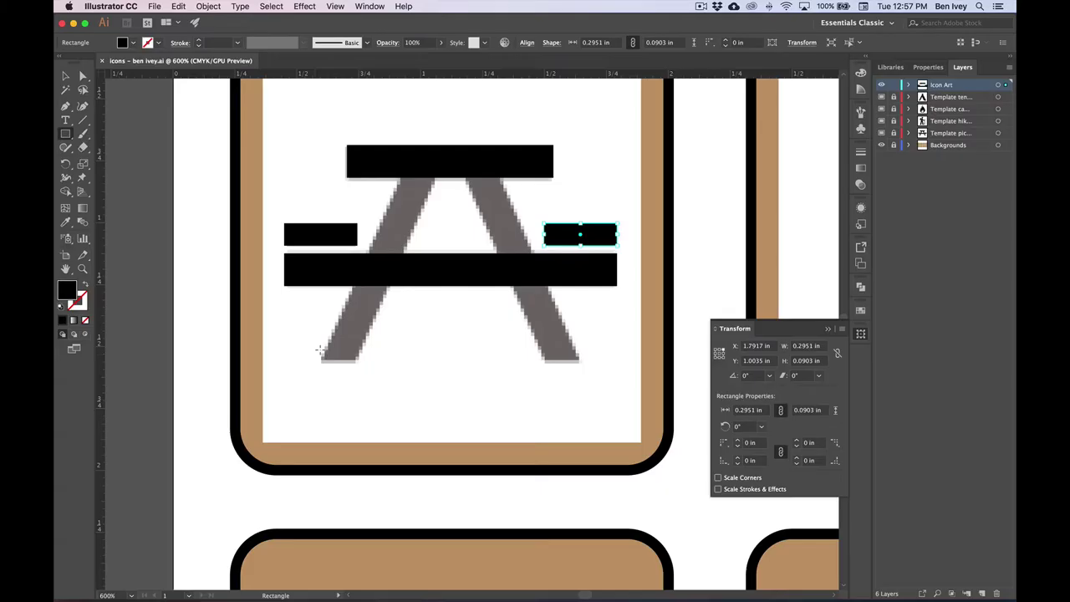
drag(320, 362, 356, 177)
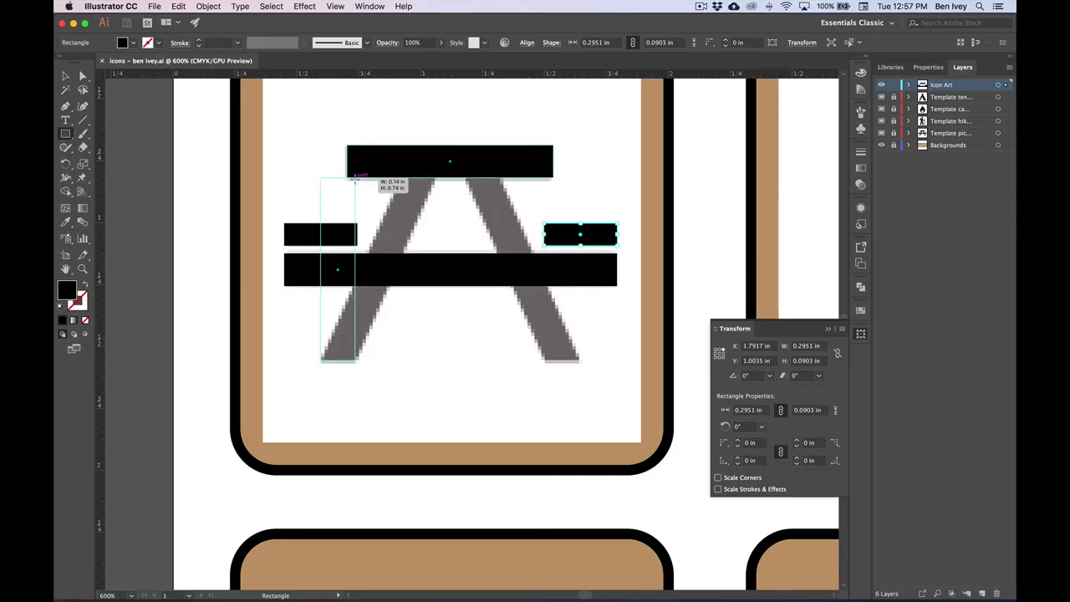
drag(357, 183, 356, 178)
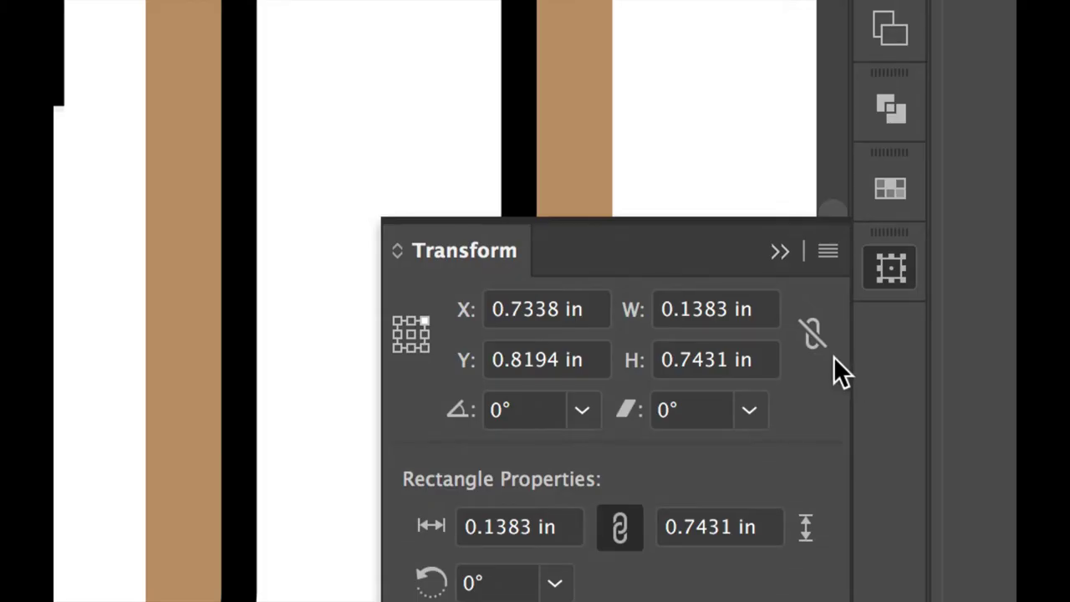
click(708, 318)
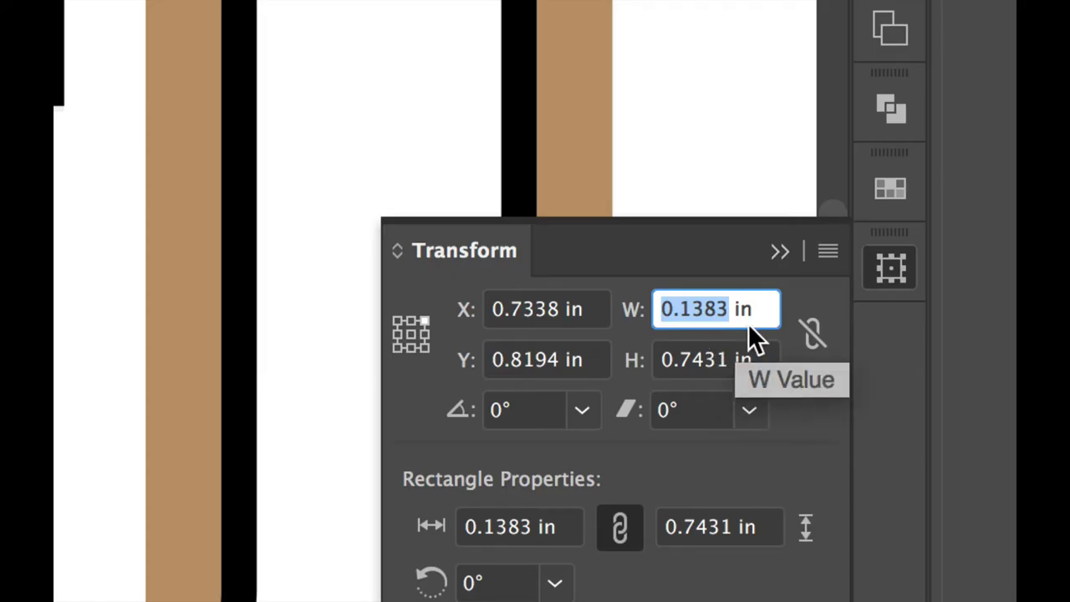
text(.1319)
key(Return)
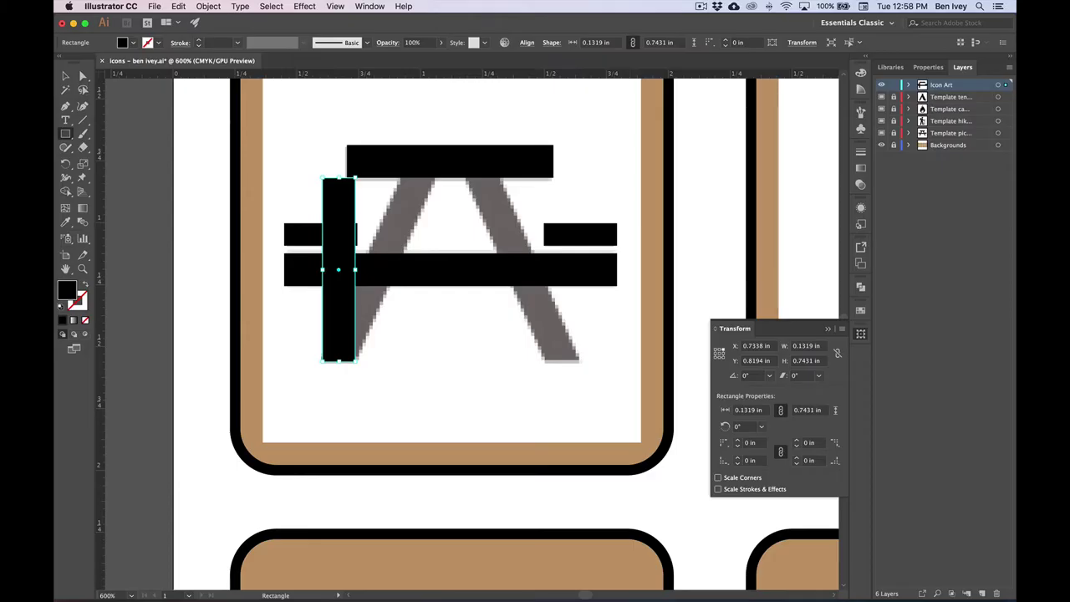
- Shear the upright rectangle horizontally with the Shear tool so it slants to match the template's left leg
key(v)
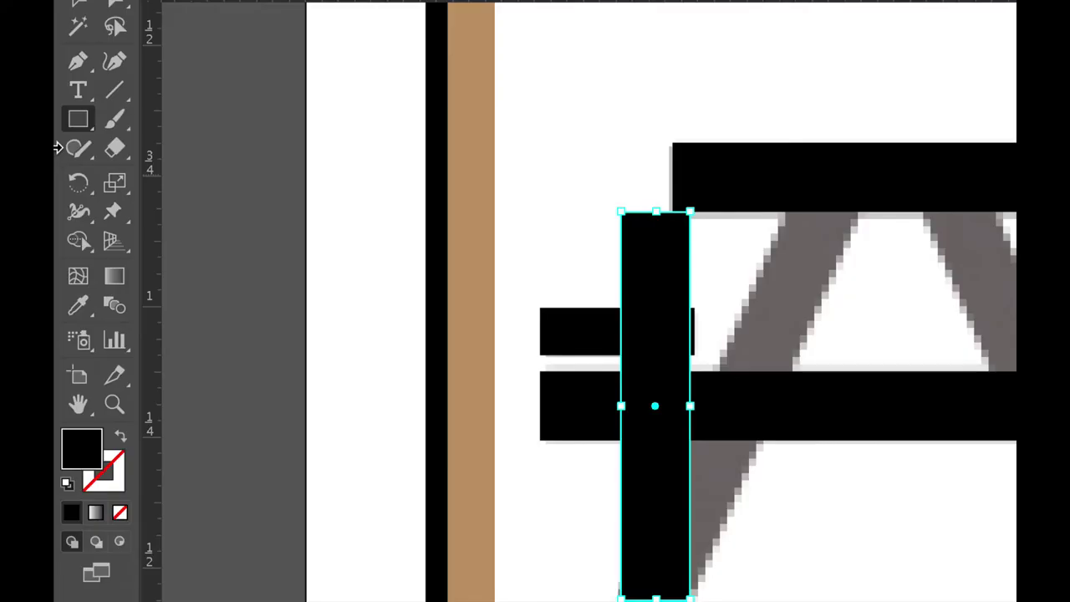
click(117, 186)
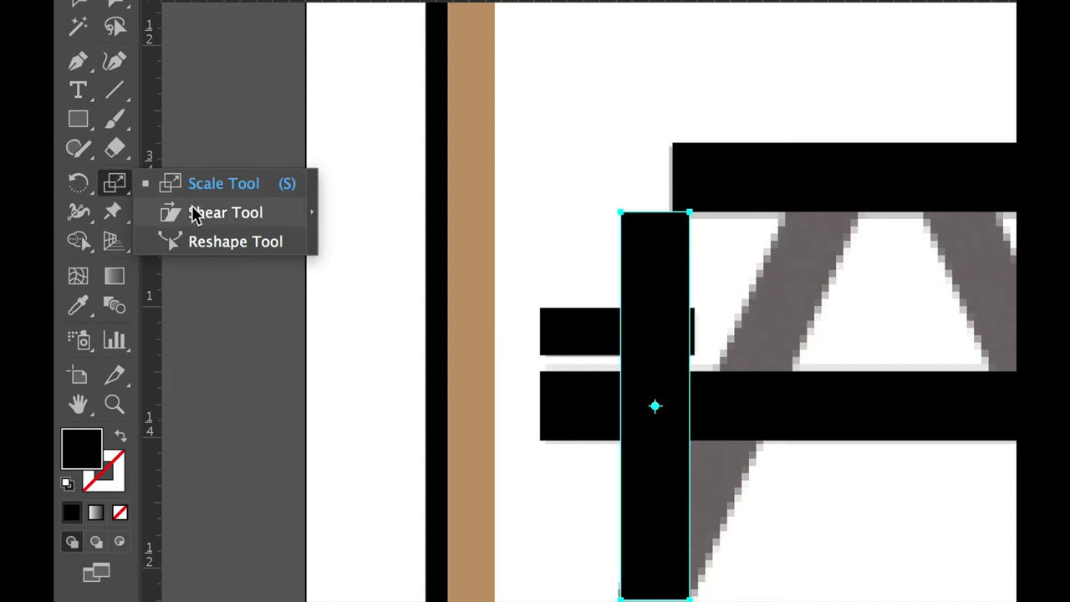
click(194, 215)
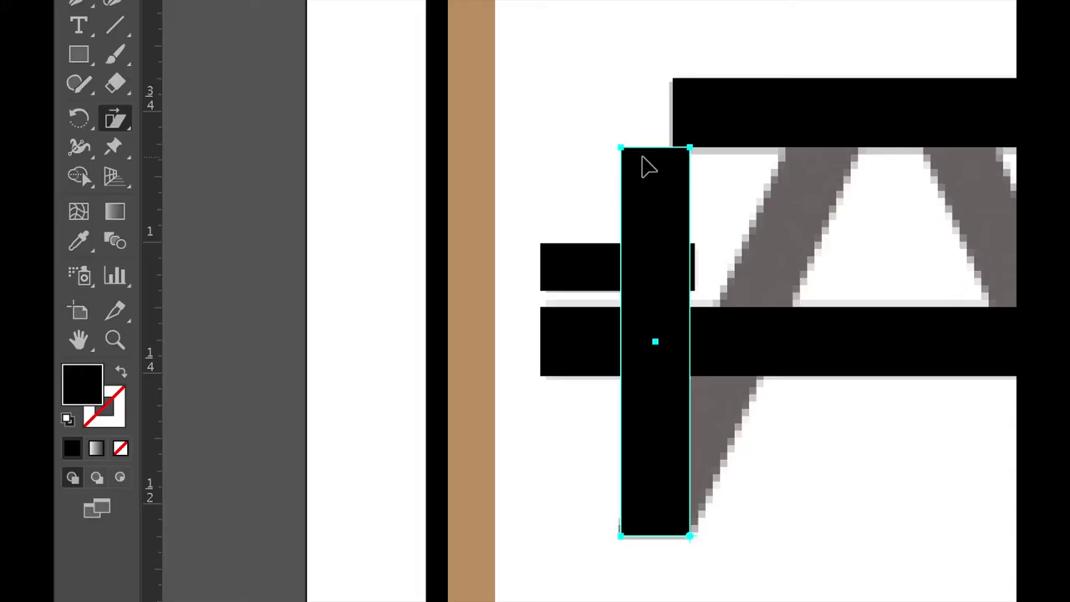
drag(645, 152, 806, 157)
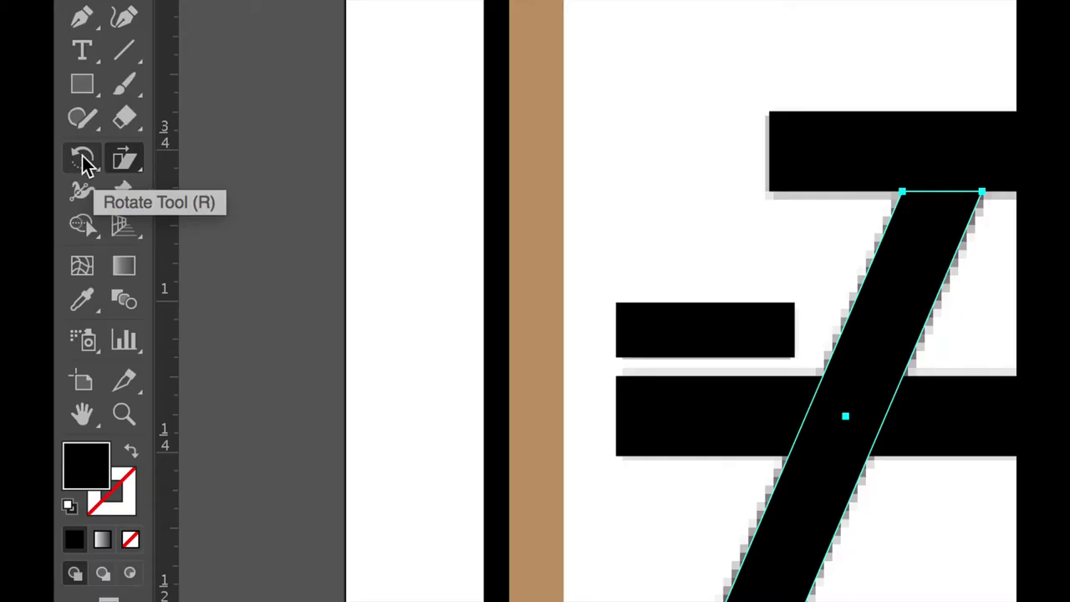
- Reflect a copy of the slanted left leg across the vertical axis, previewing the result in the Reflect options
click(84, 163)
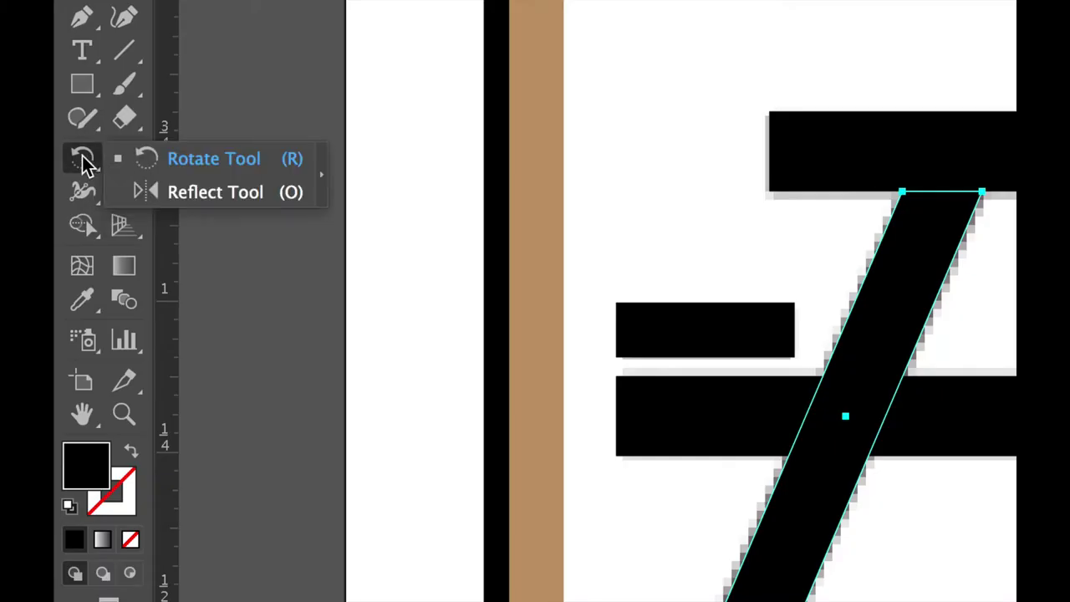
click(171, 191)
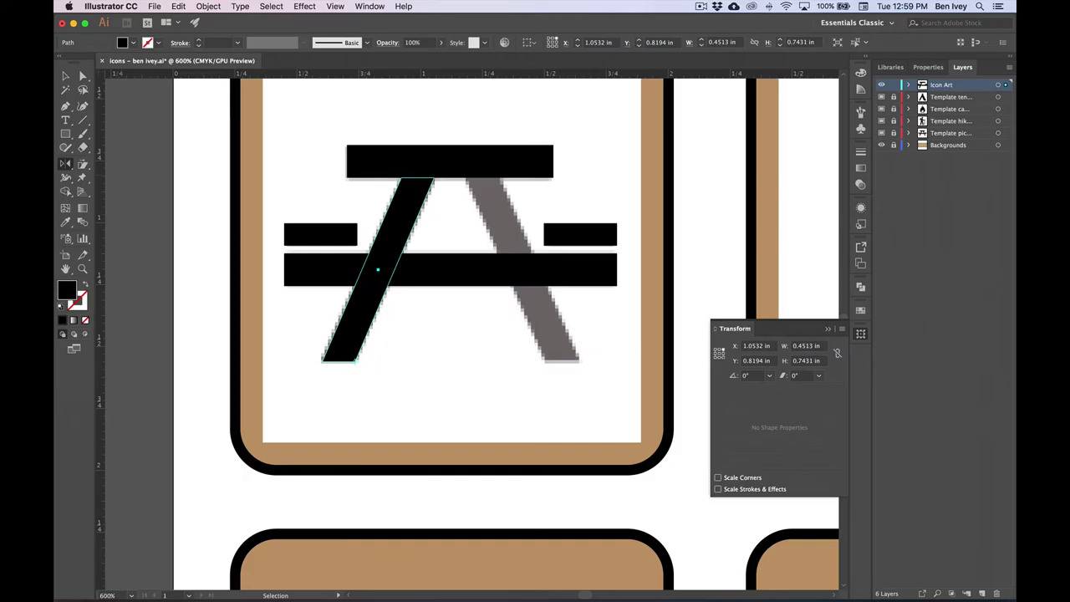
double_click(81, 160)
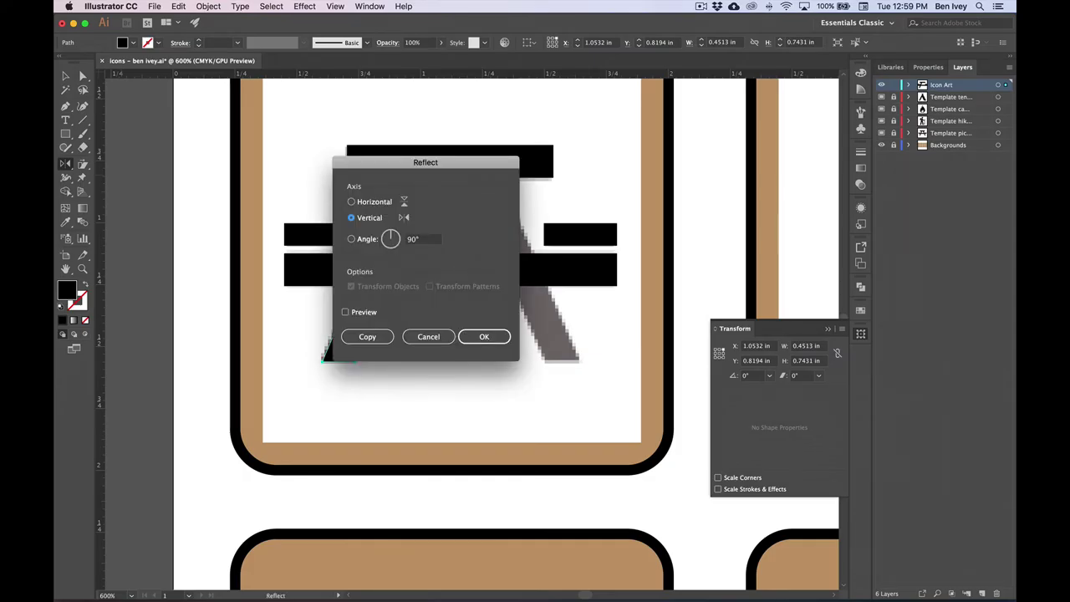
drag(426, 162, 613, 171)
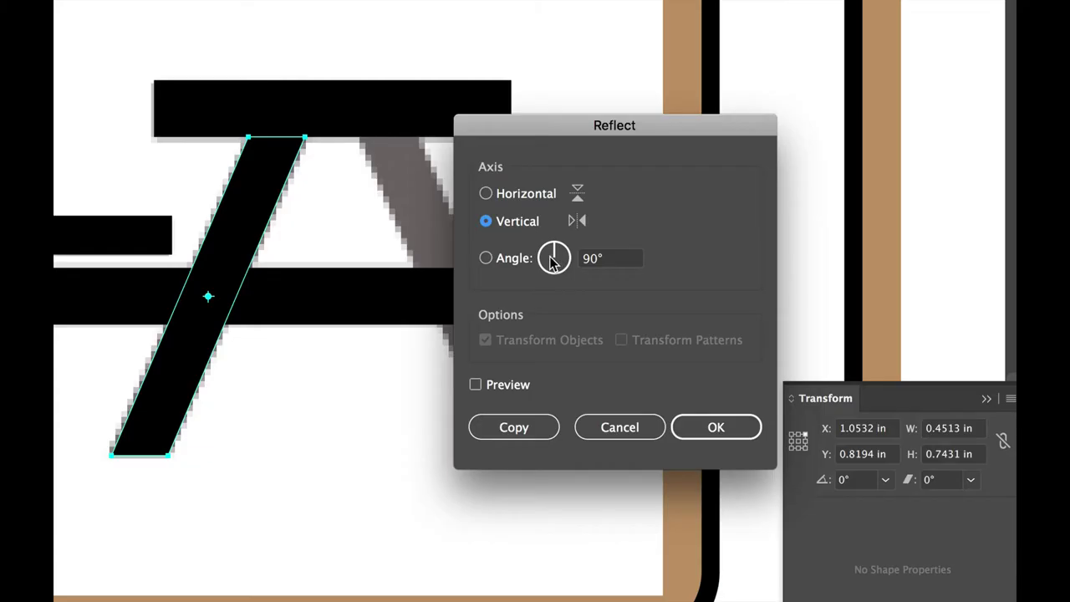
click(500, 386)
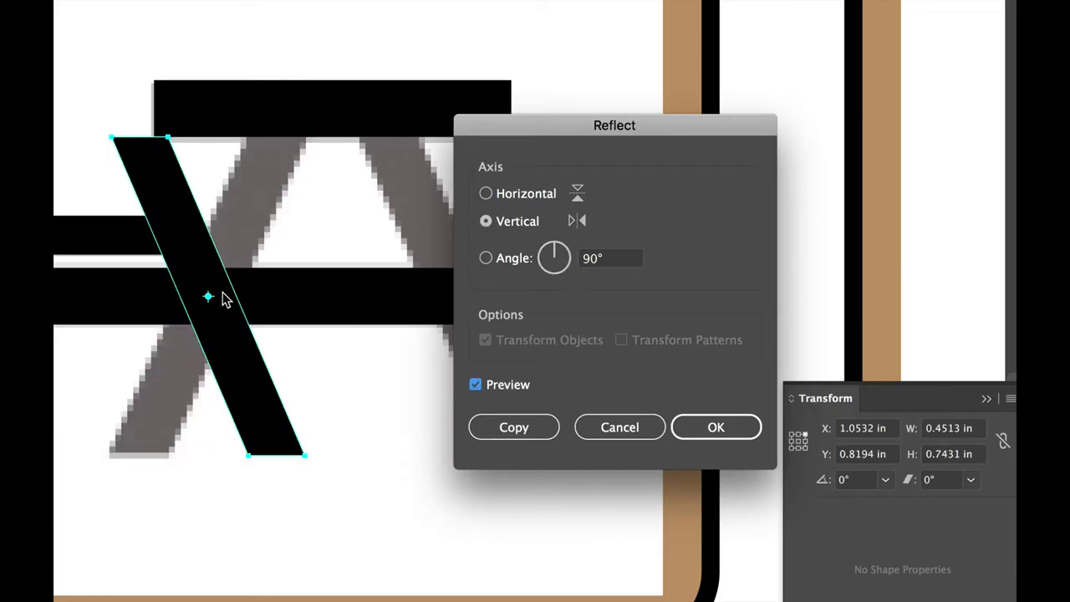
click(518, 440)
click(511, 429)
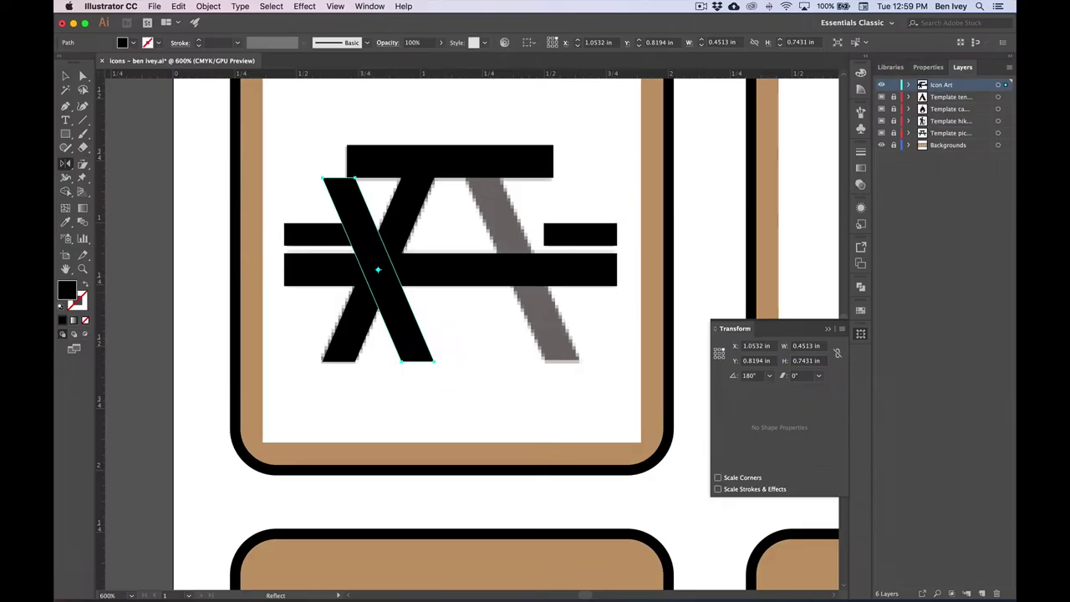
- Move the mirrored leg straight across onto the template's right leg with the Selection tool
key(shift+F8)
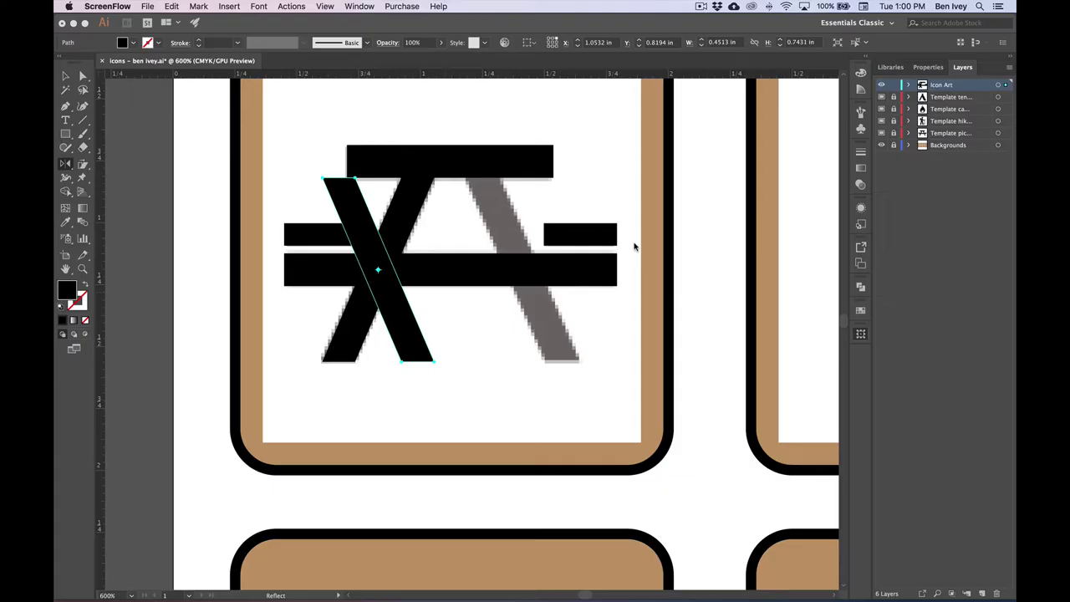
click(394, 235)
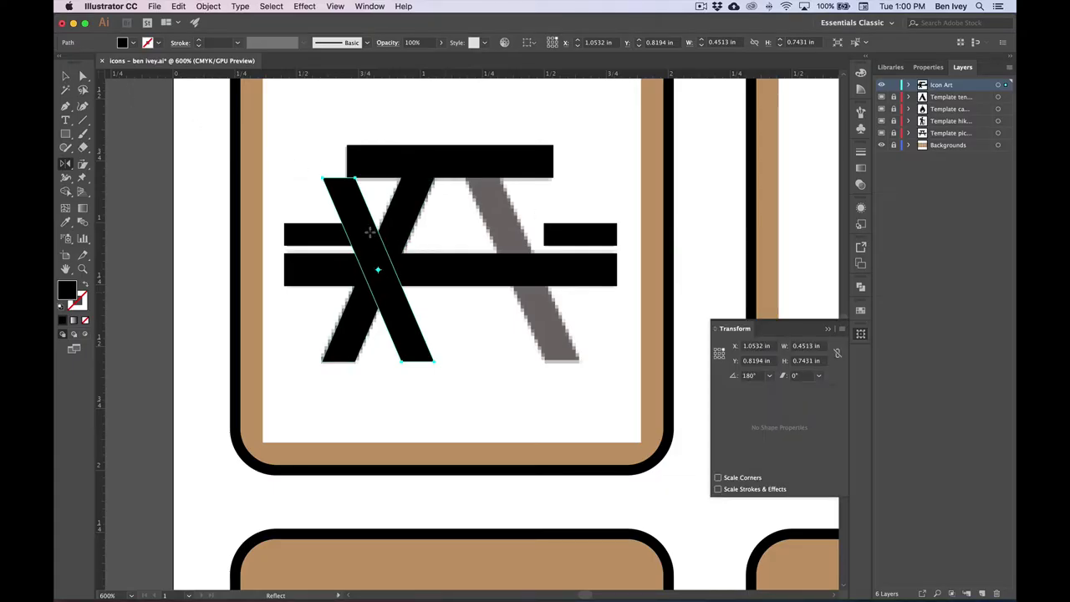
key(v)
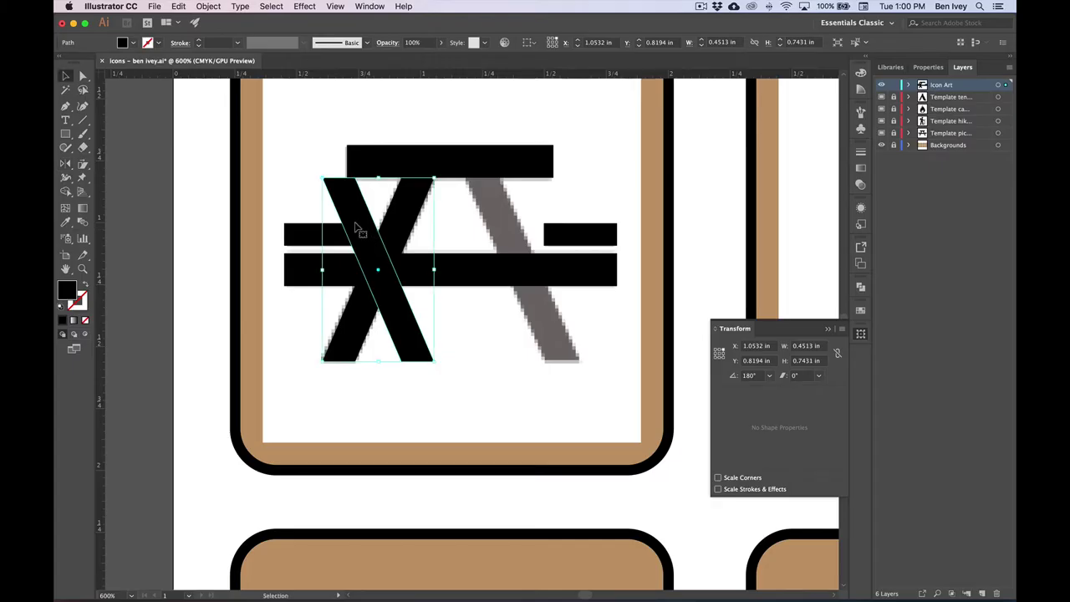
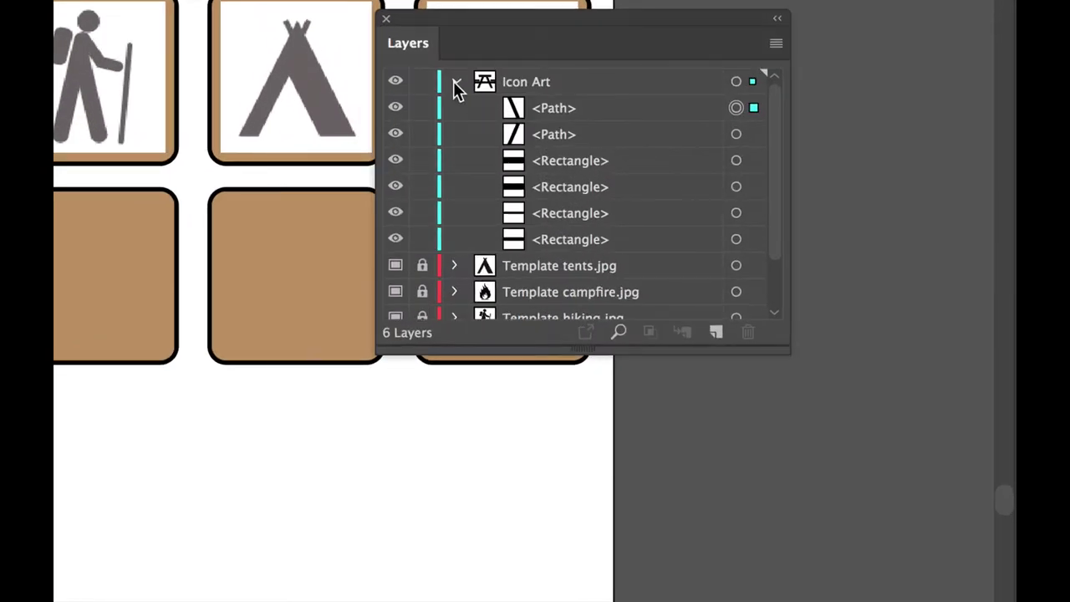
- Collapse the Icon Art layer and delete the Template picnic.jpg layer along with its artwork
click(456, 83)
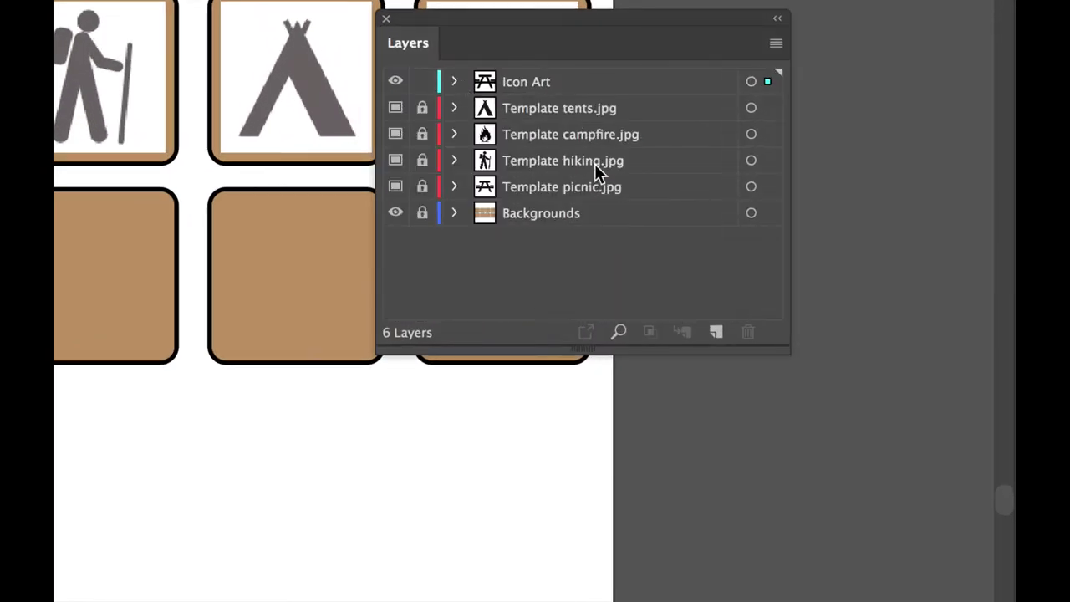
click(522, 187)
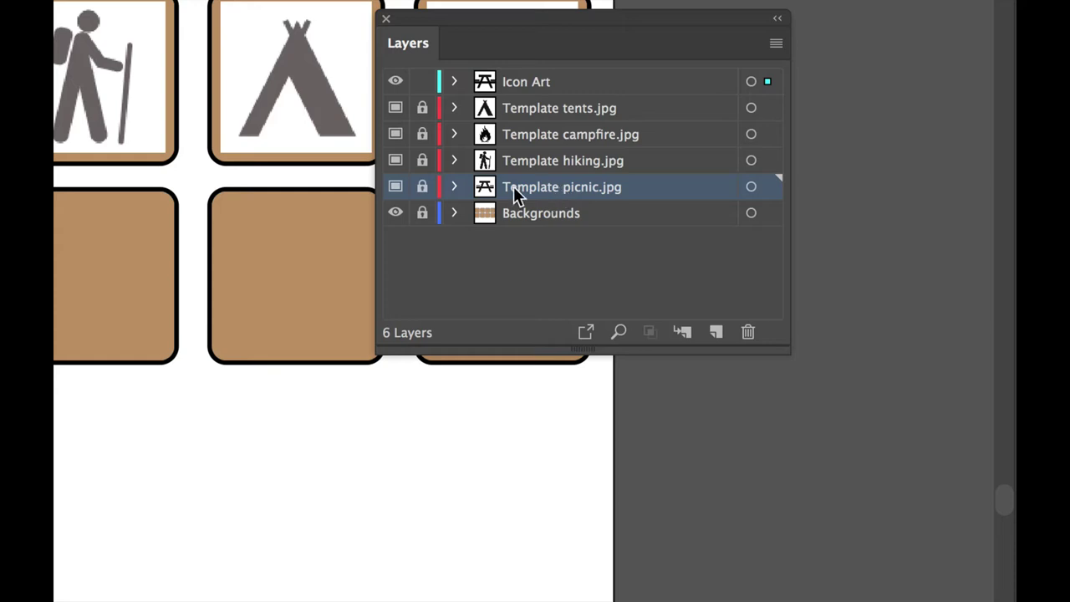
click(748, 333)
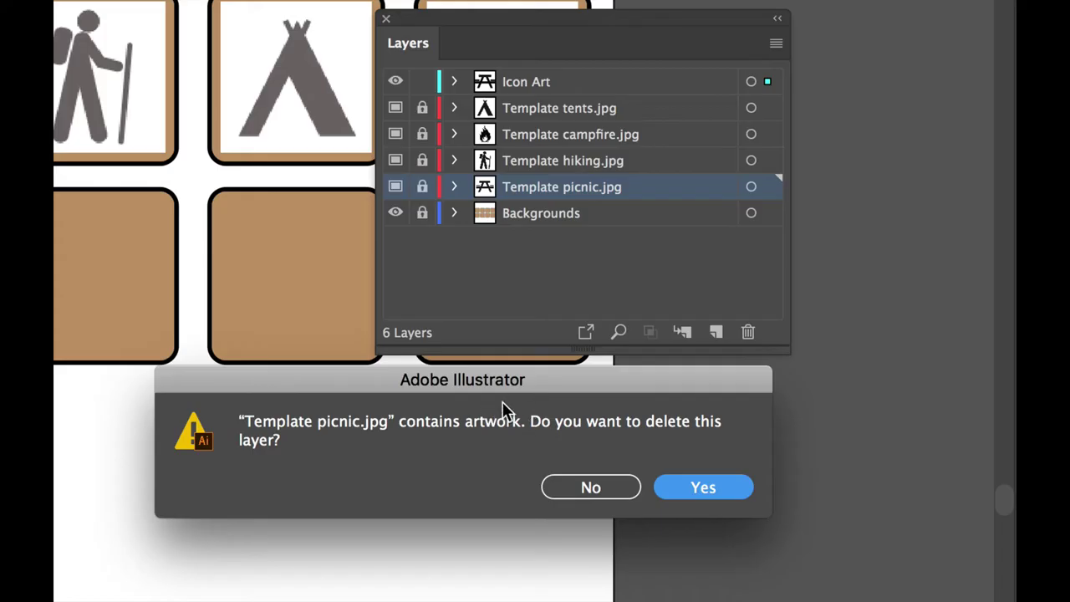
click(701, 488)
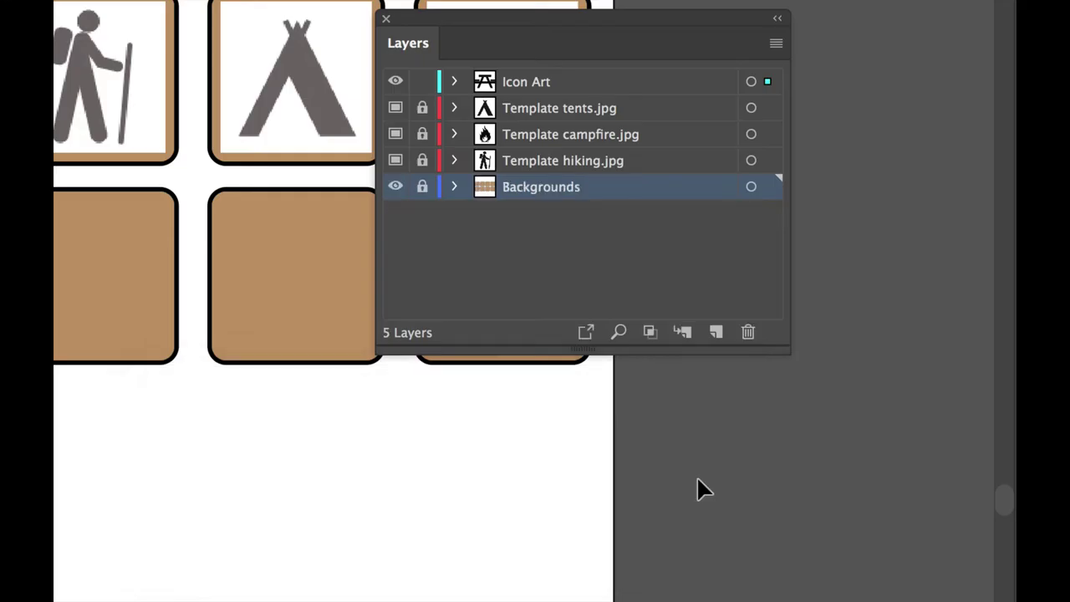
- Expand the Icon Art layer and examine its individual path and rectangle objects one by one
click(527, 81)
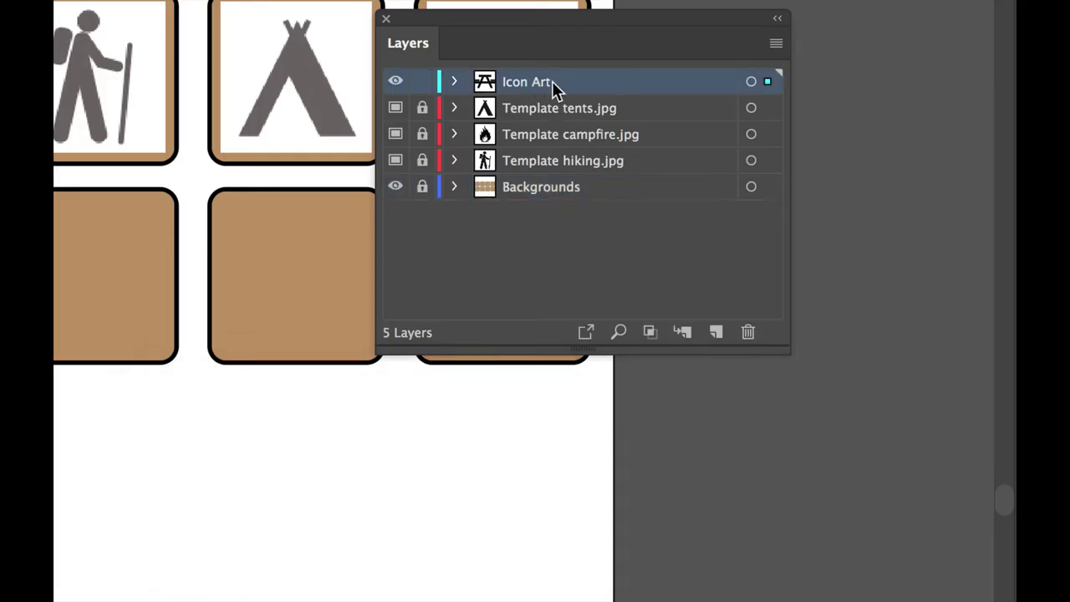
click(454, 81)
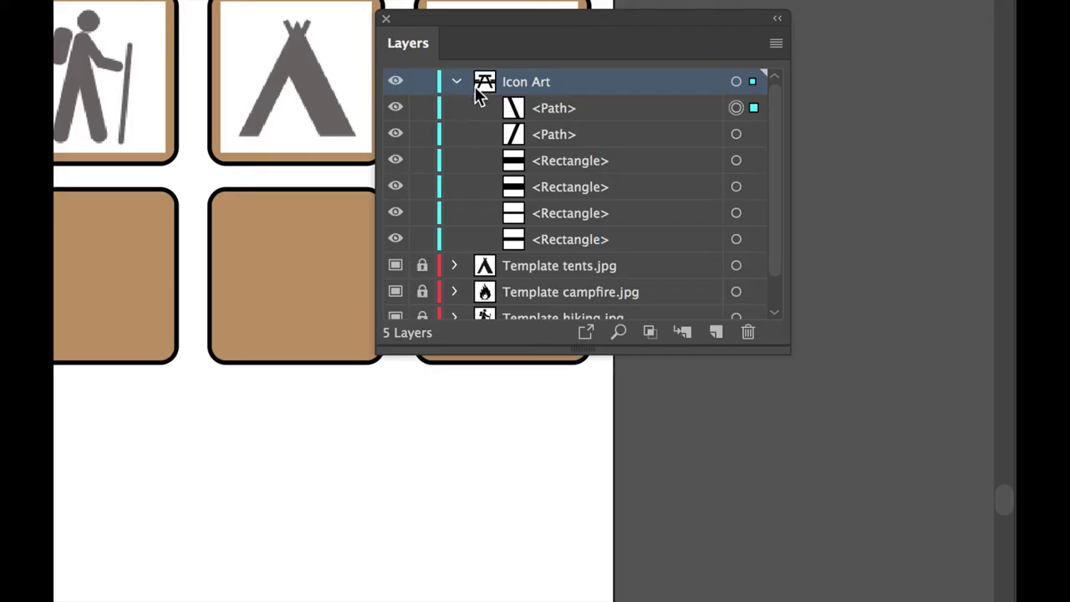
click(564, 107)
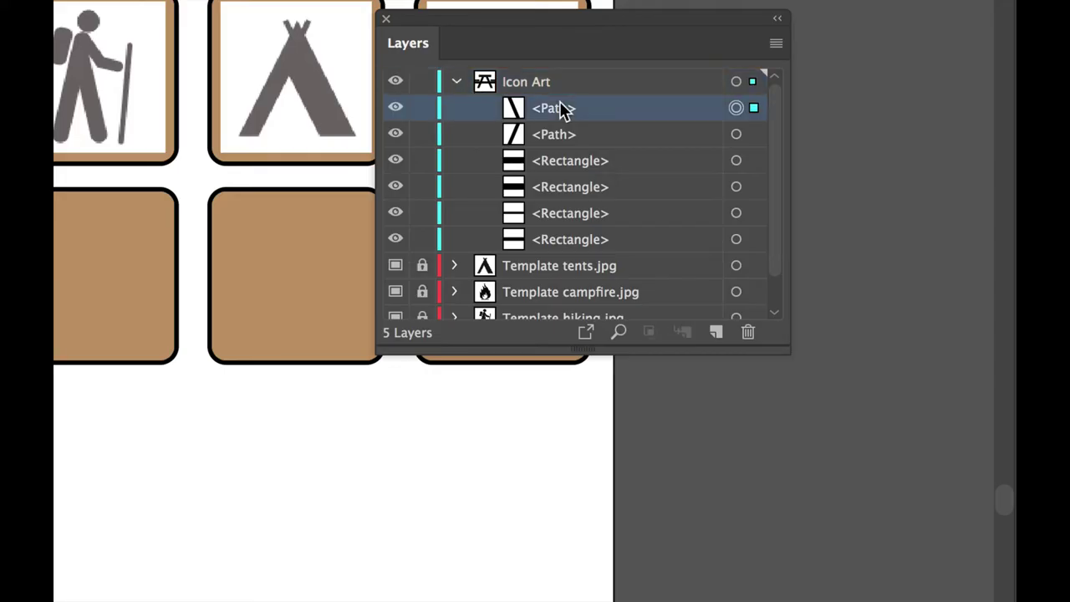
click(610, 133)
click(633, 161)
click(633, 186)
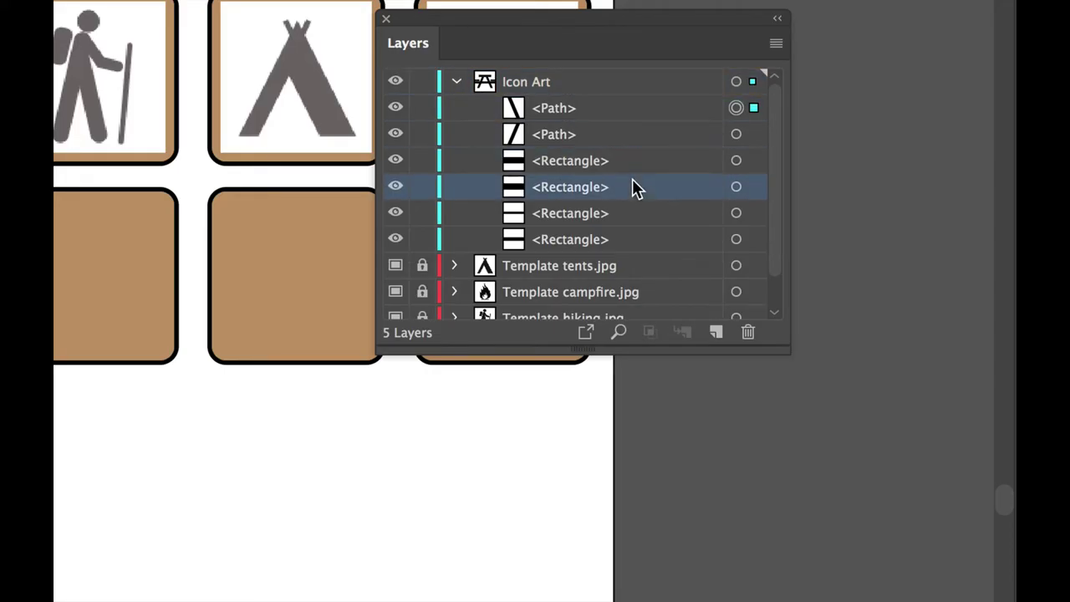
click(640, 213)
click(645, 240)
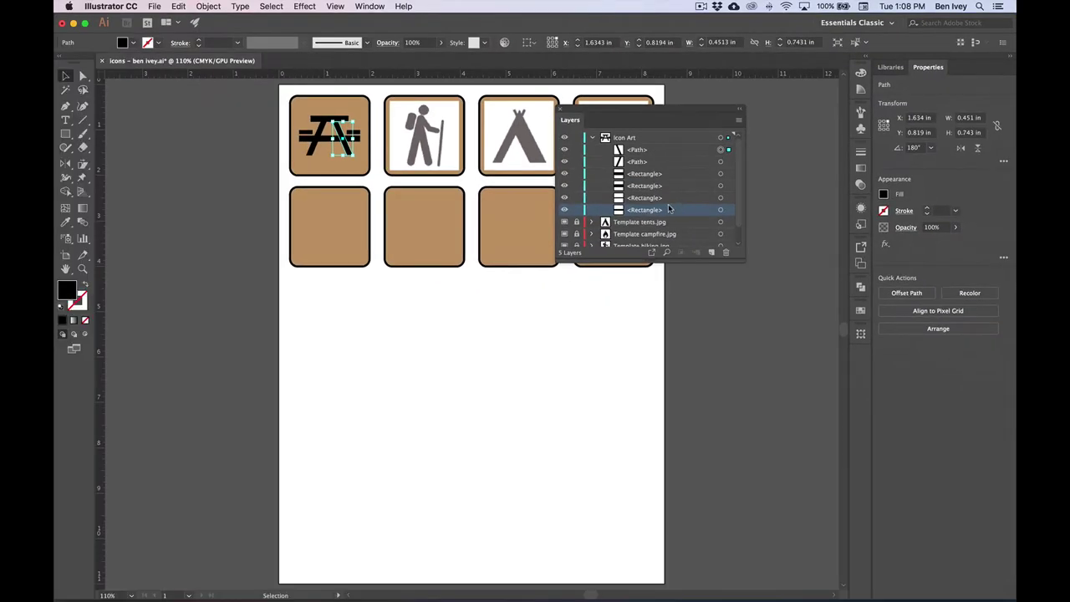
- Select all of the picnic table shapes on the Icon Art layer and group them
click(632, 139)
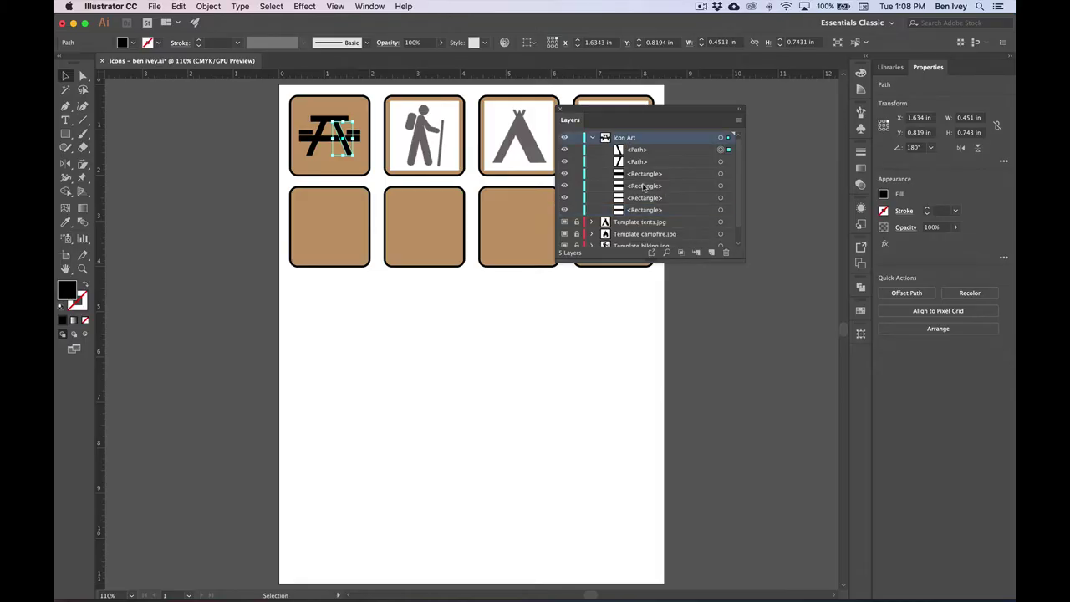
click(270, 7)
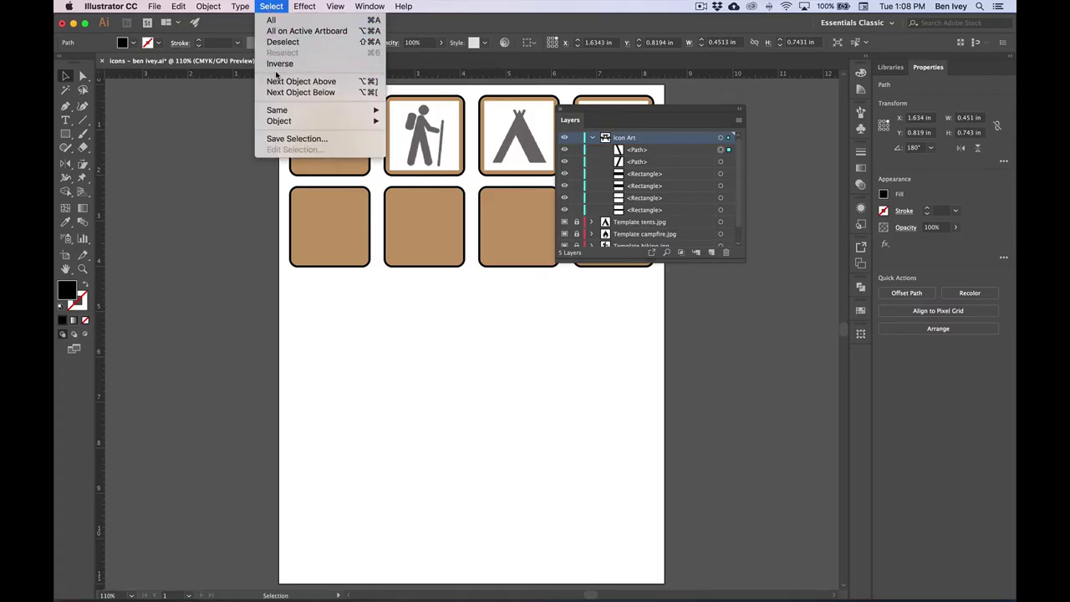
click(304, 20)
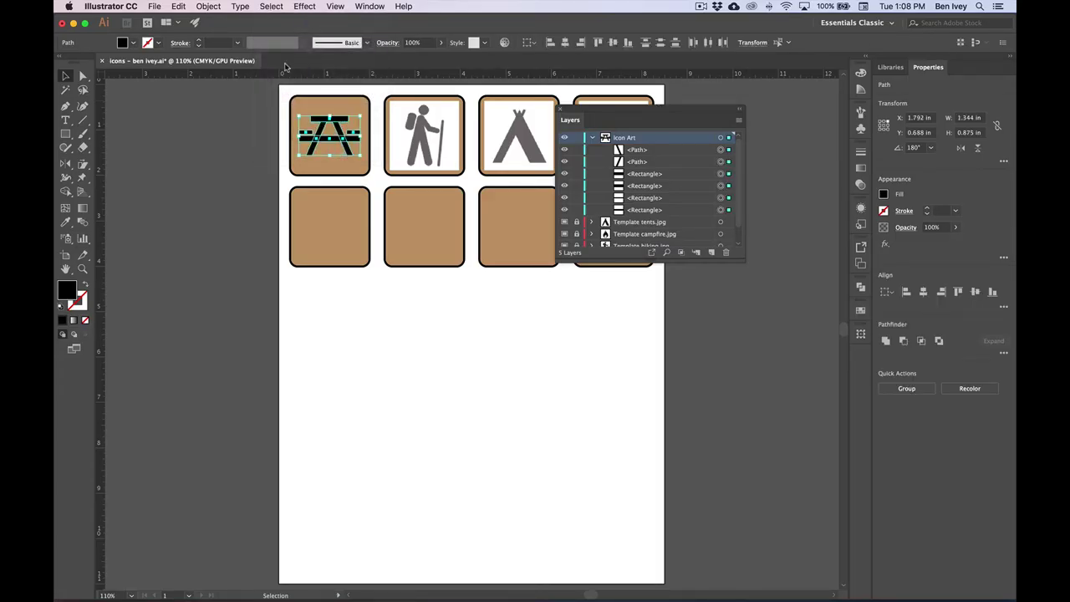
key(a)
key(super+equal)
key(super+equal)
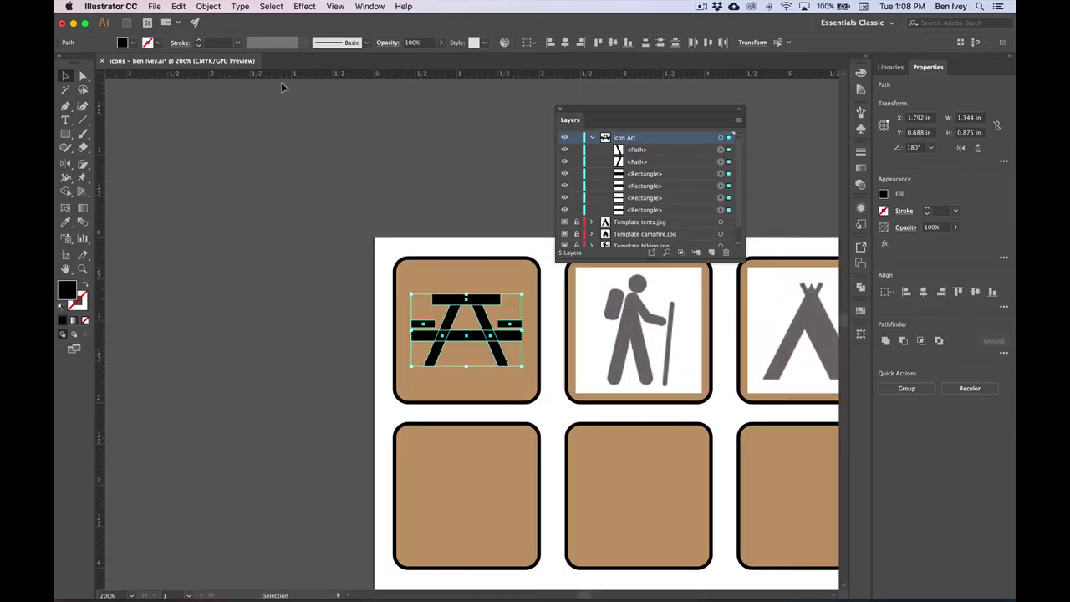
key(super+equal)
scroll(502, 293, down, 2)
scroll(501, 293, right, 2)
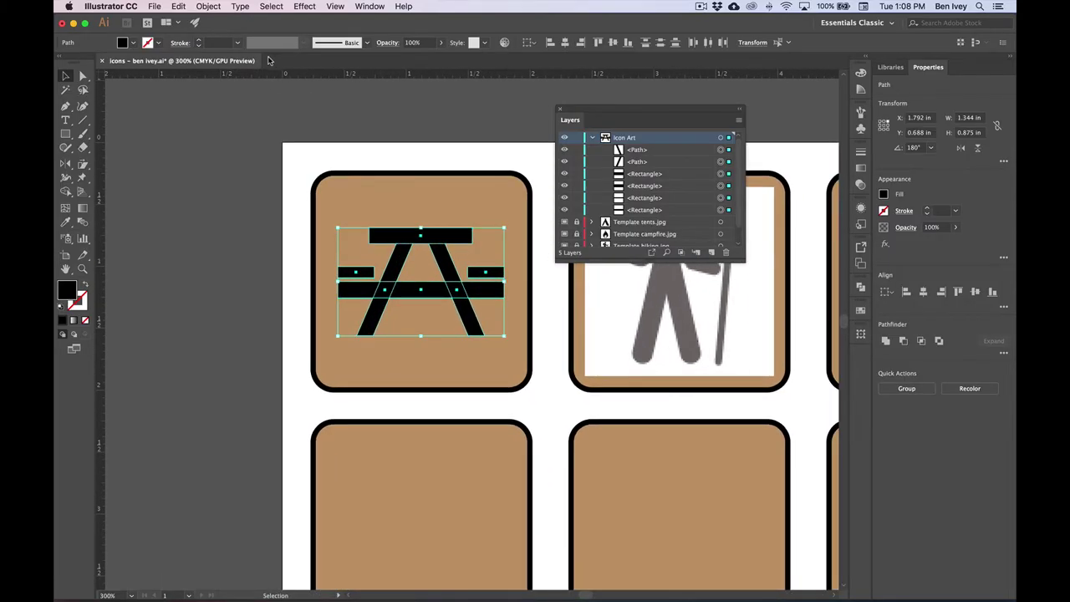
click(209, 6)
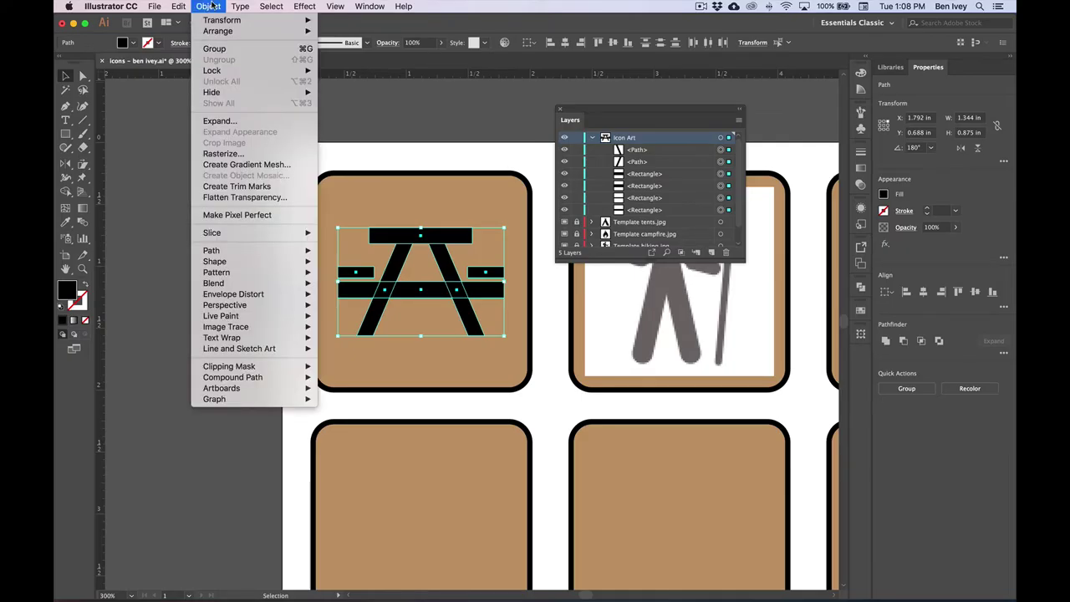
click(214, 48)
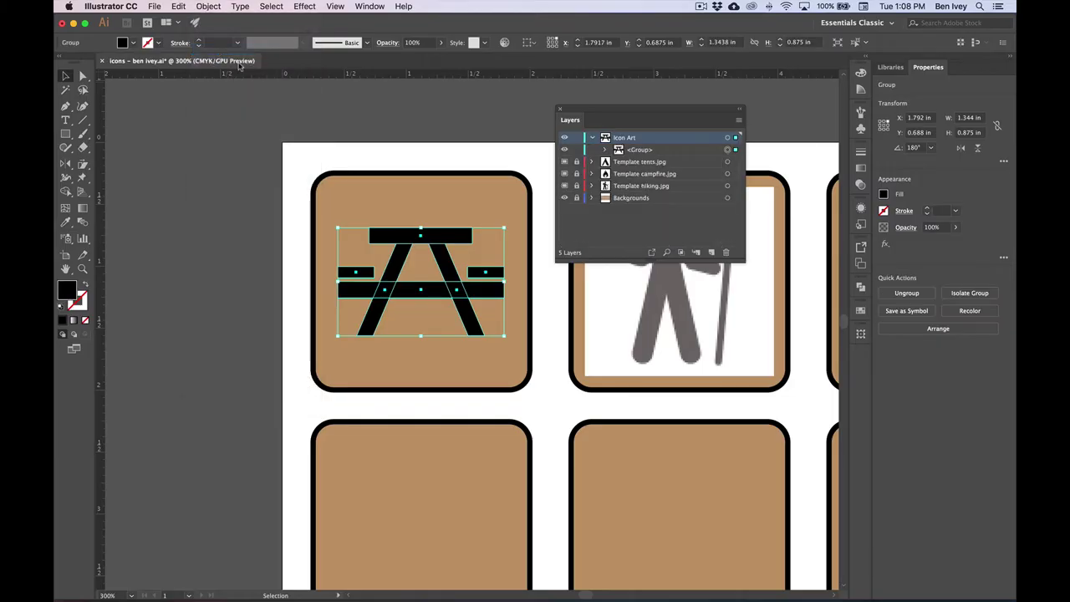
- Expand and unlock the Backgrounds layer, enlarging the layer list to show all of its rectangles
drag(598, 109, 593, 173)
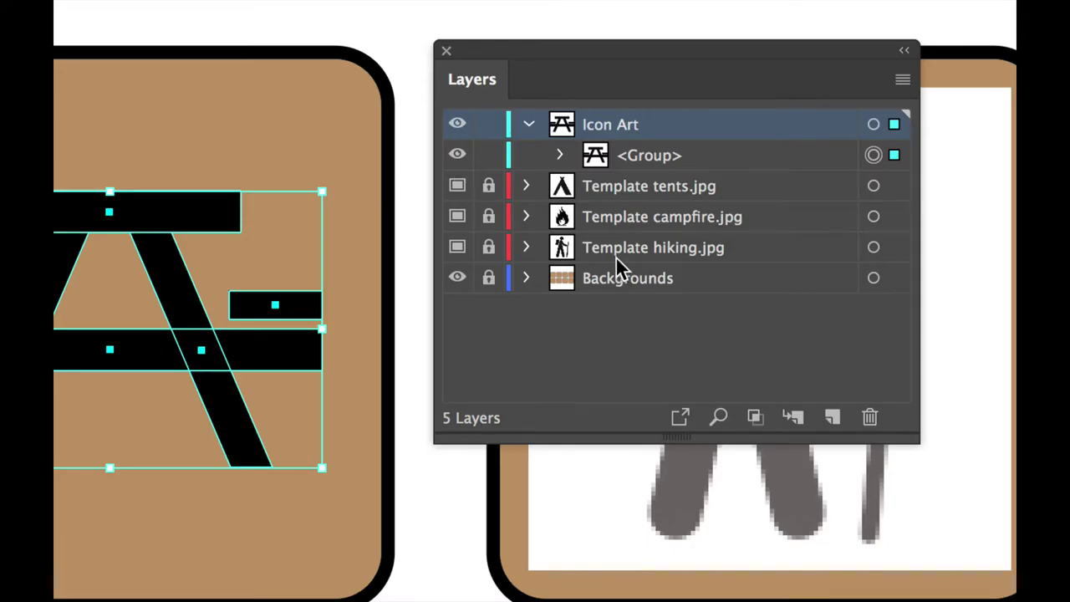
click(527, 278)
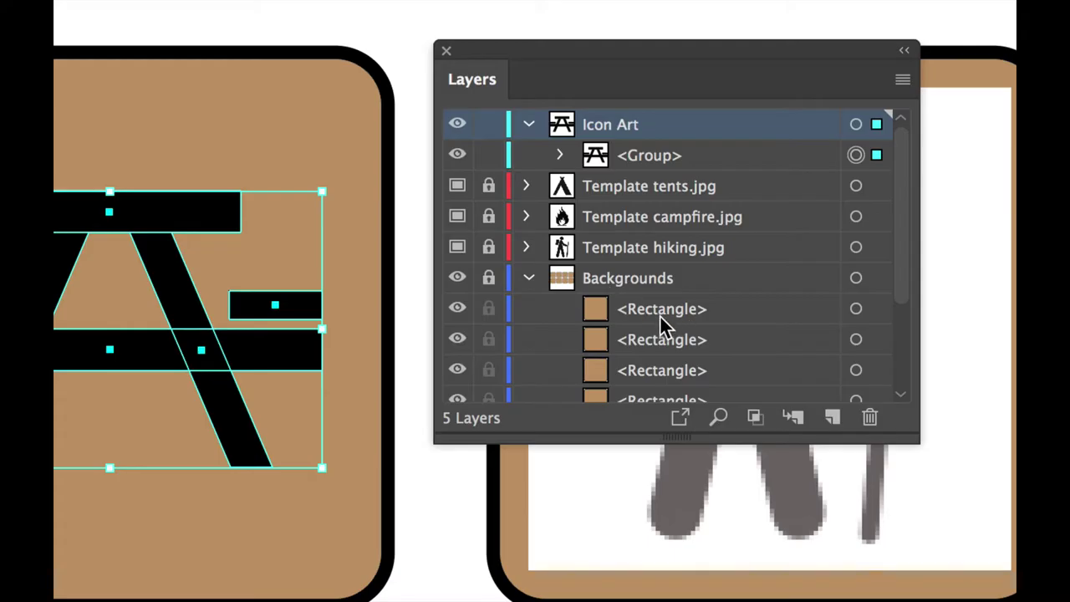
click(488, 279)
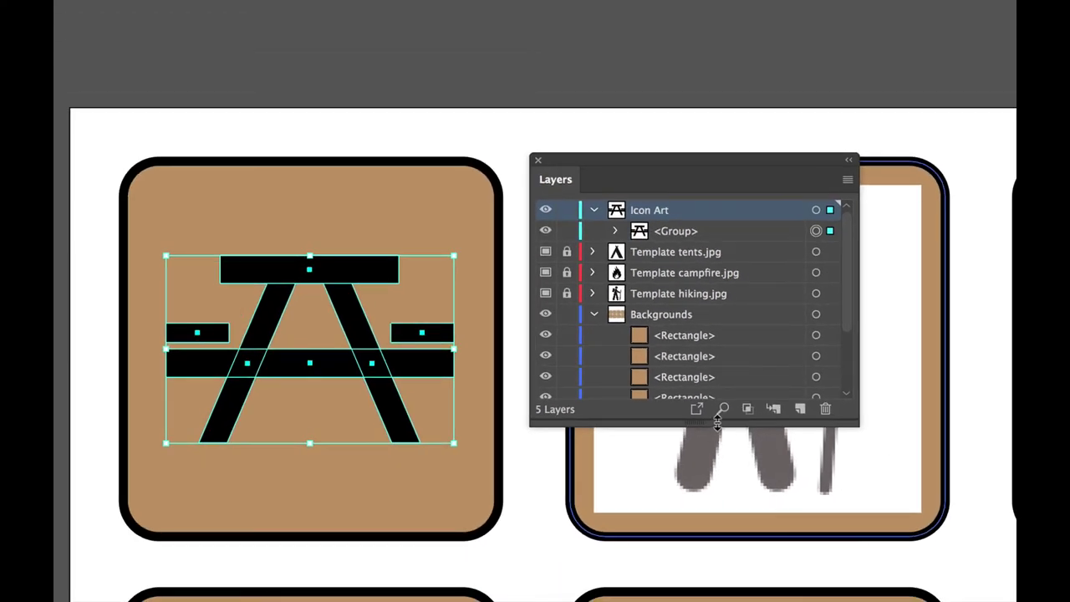
drag(717, 424, 710, 554)
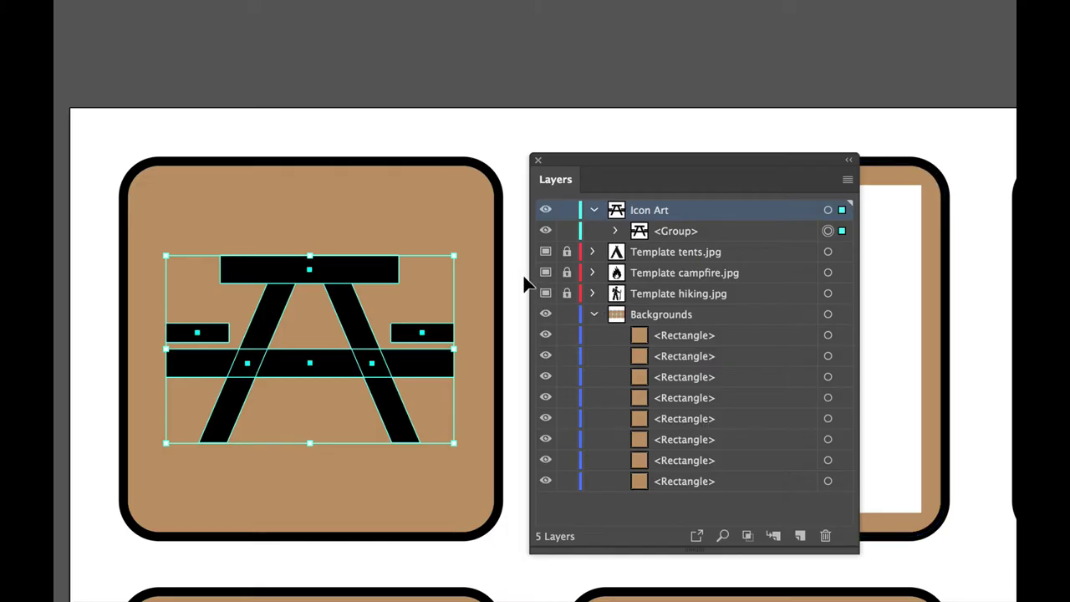
- Add the tan rounded square behind the picnic table to the selection and group it with the table
click(374, 211)
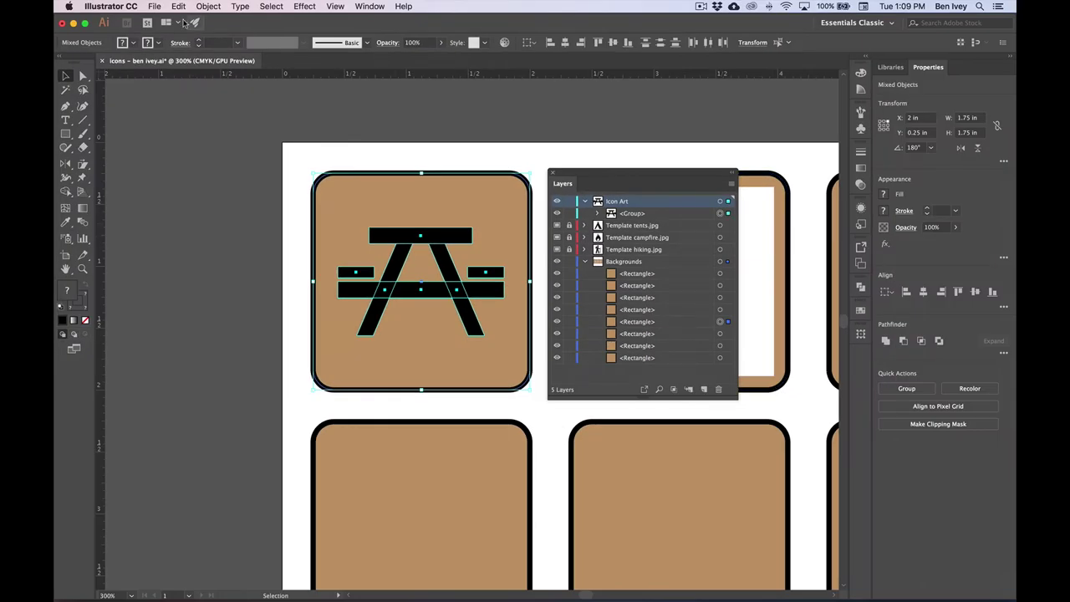
click(208, 6)
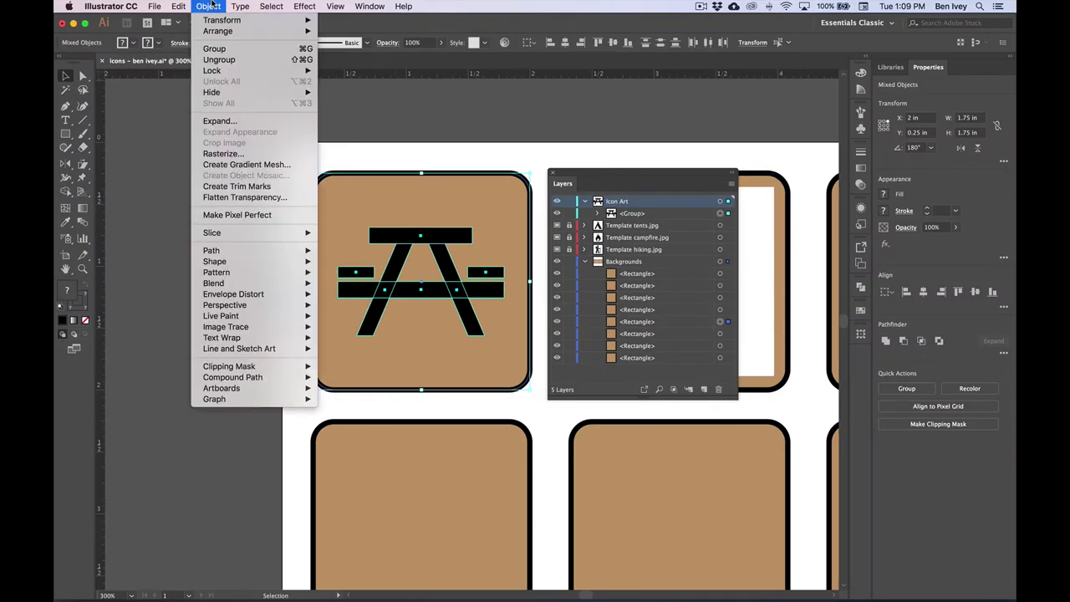
click(216, 49)
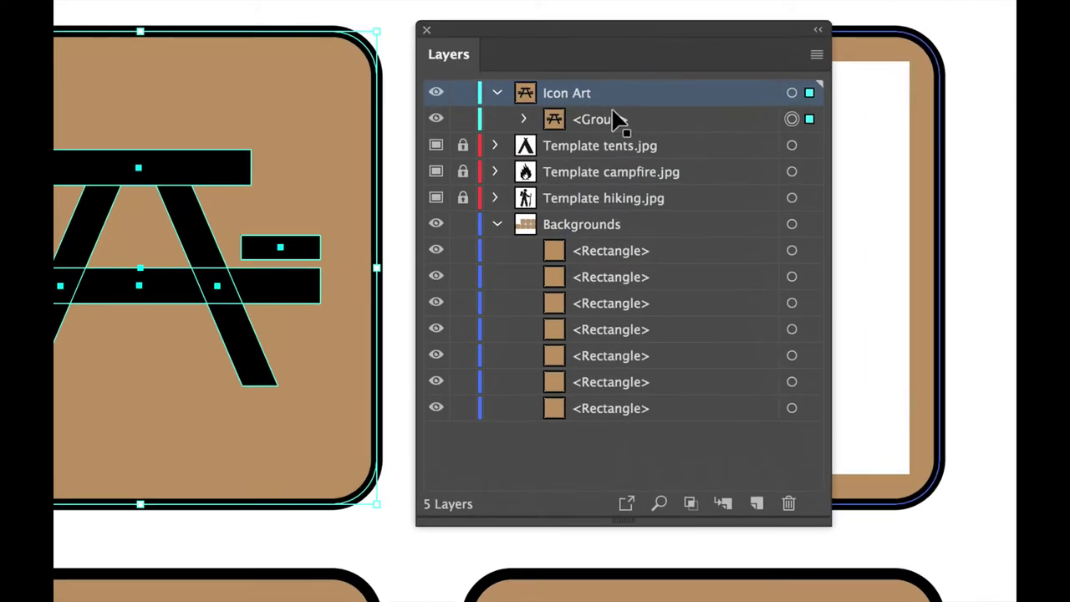
- Expand the new group in the Icon Art layer and lock the Backgrounds layer again
click(524, 120)
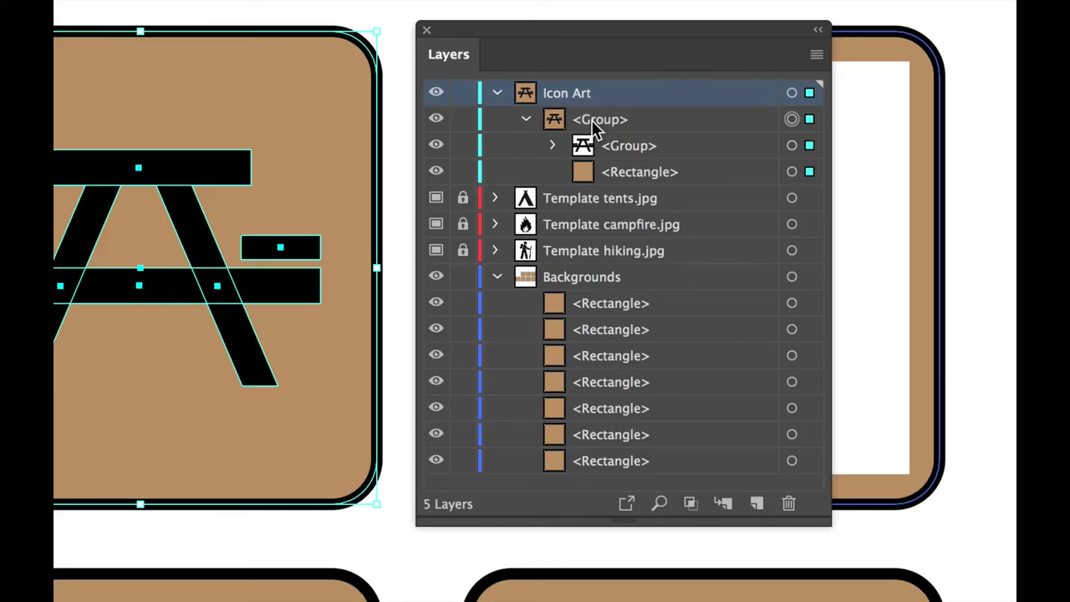
click(462, 282)
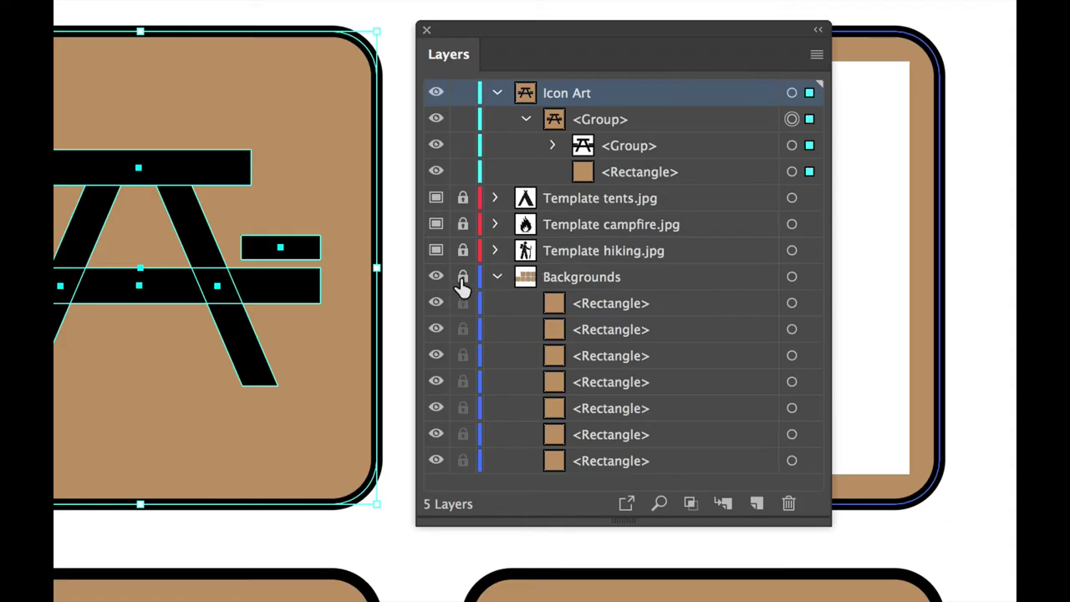
- Collapse the Backgrounds layer, rename the picnic table's outer group as Picnic Table, and collapse the Icon Art layer
click(496, 281)
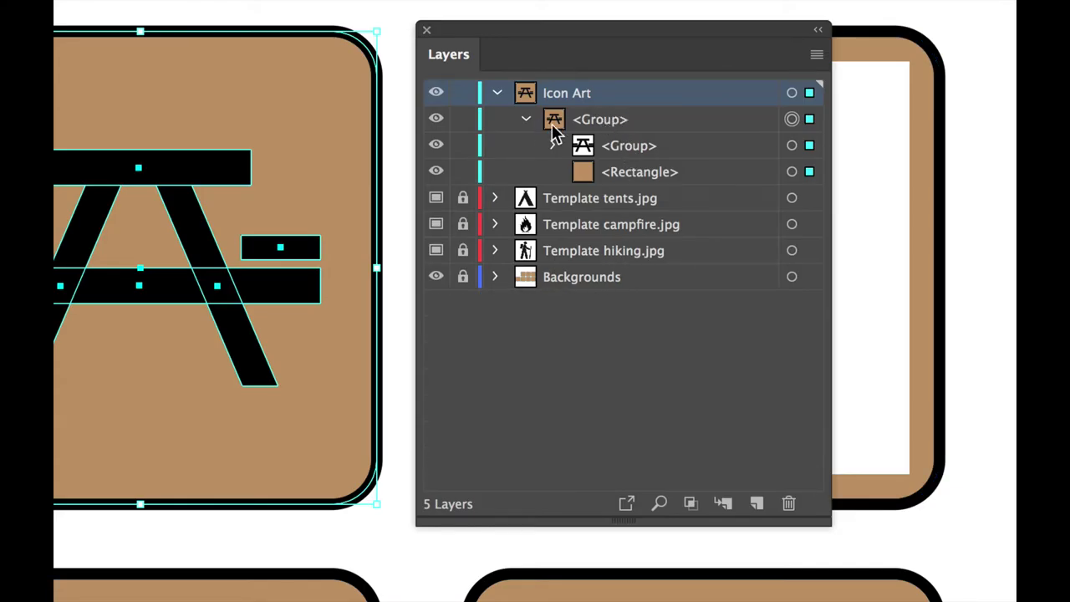
click(527, 120)
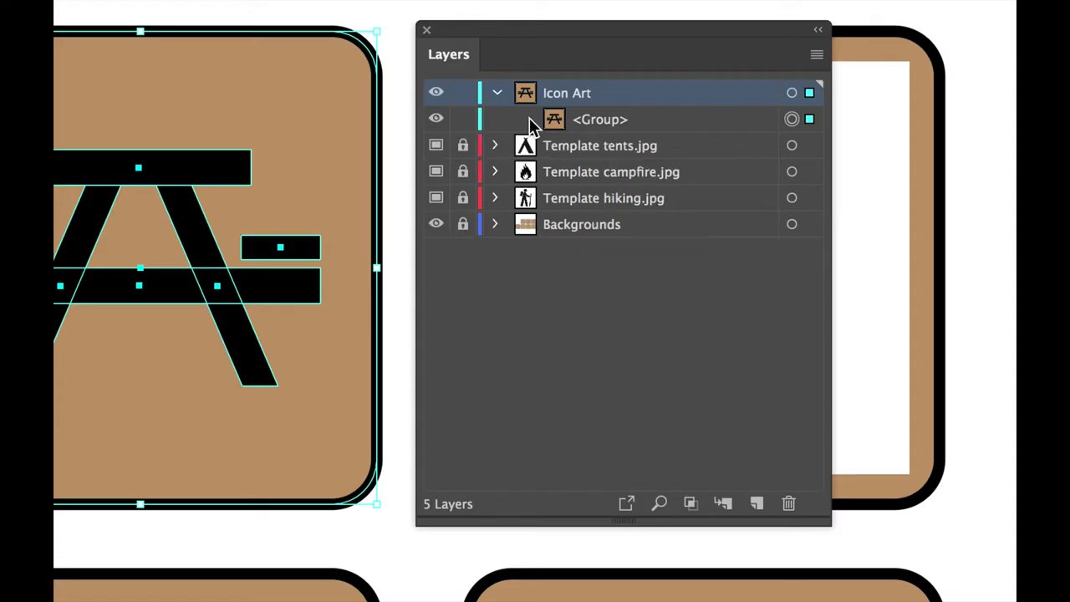
double_click(600, 120)
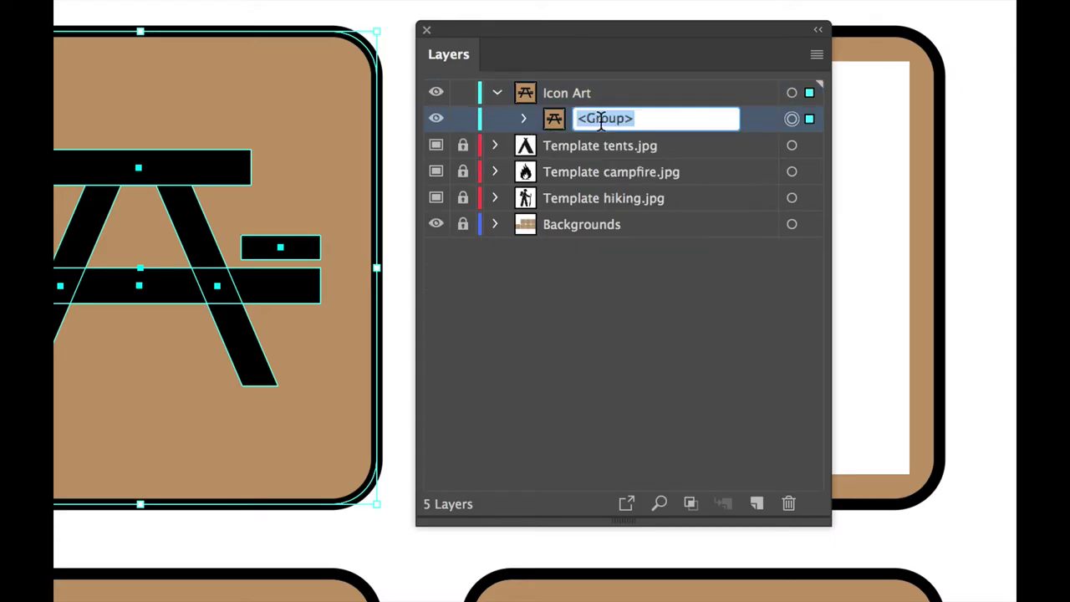
text(Pic)
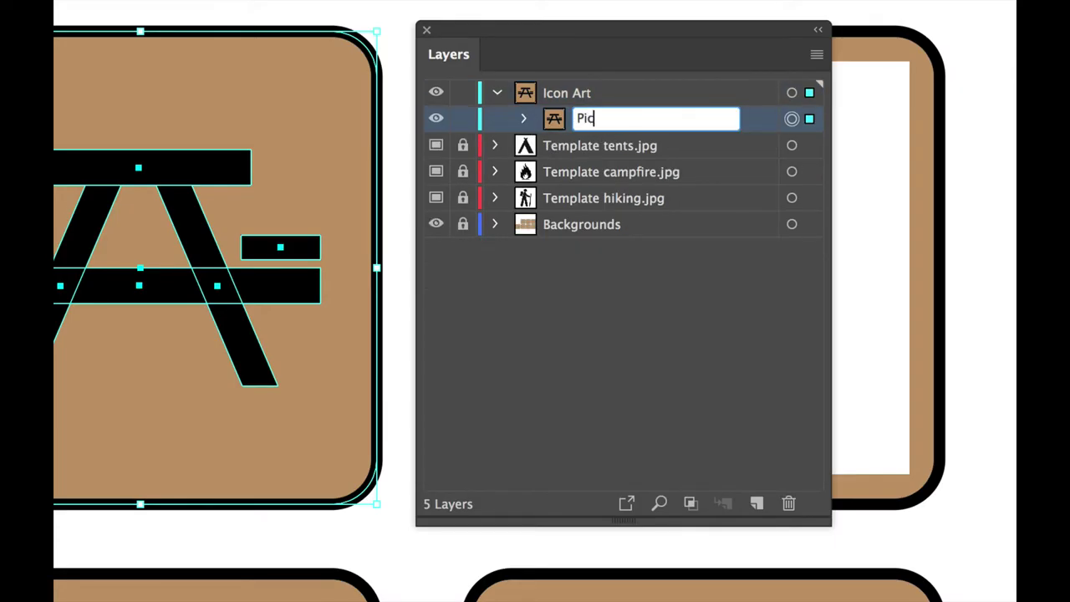
text(nic Table)
key(Return)
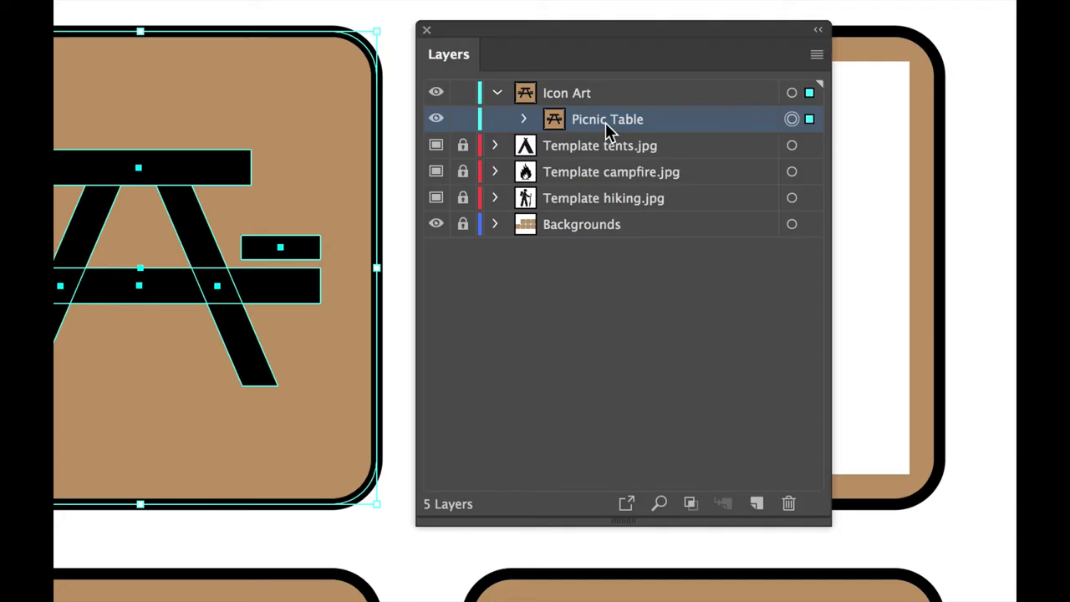
click(498, 96)
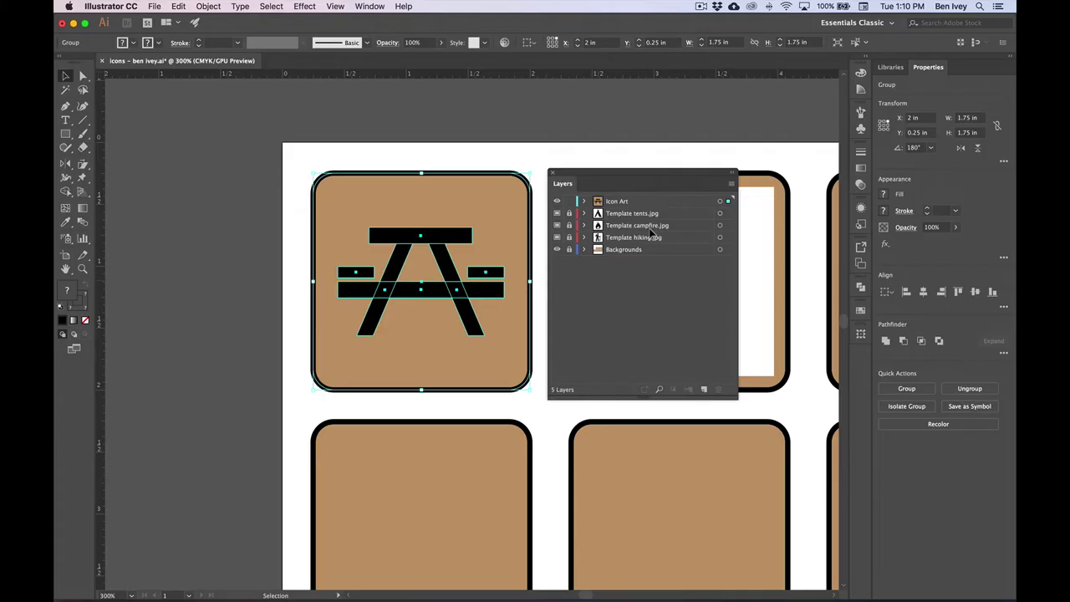
- Save the icons document and dock the floating Layers panel beside Libraries and Properties
click(156, 6)
click(194, 93)
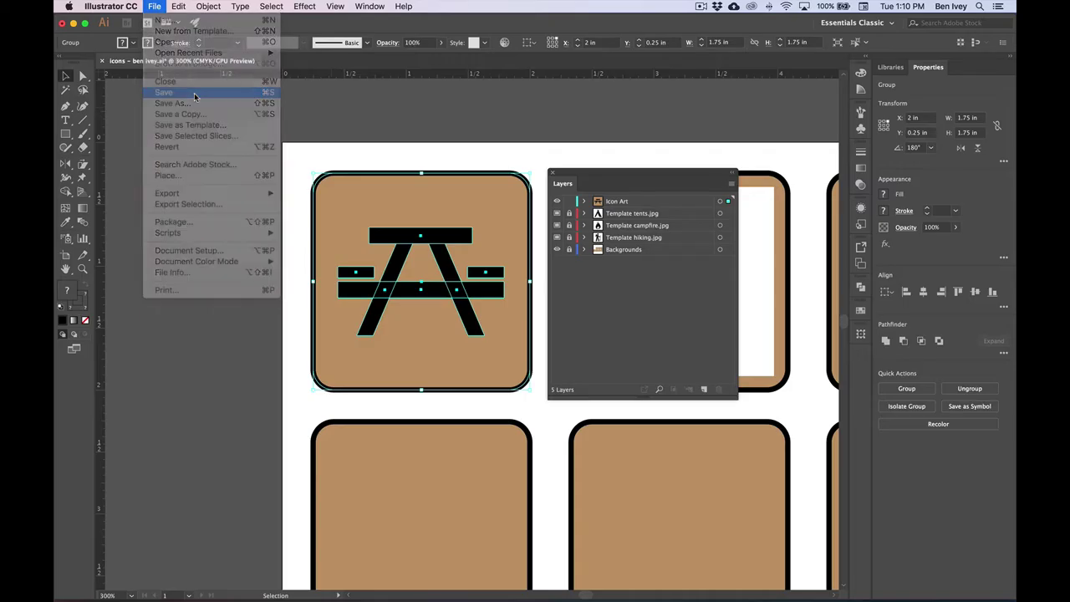
click(194, 93)
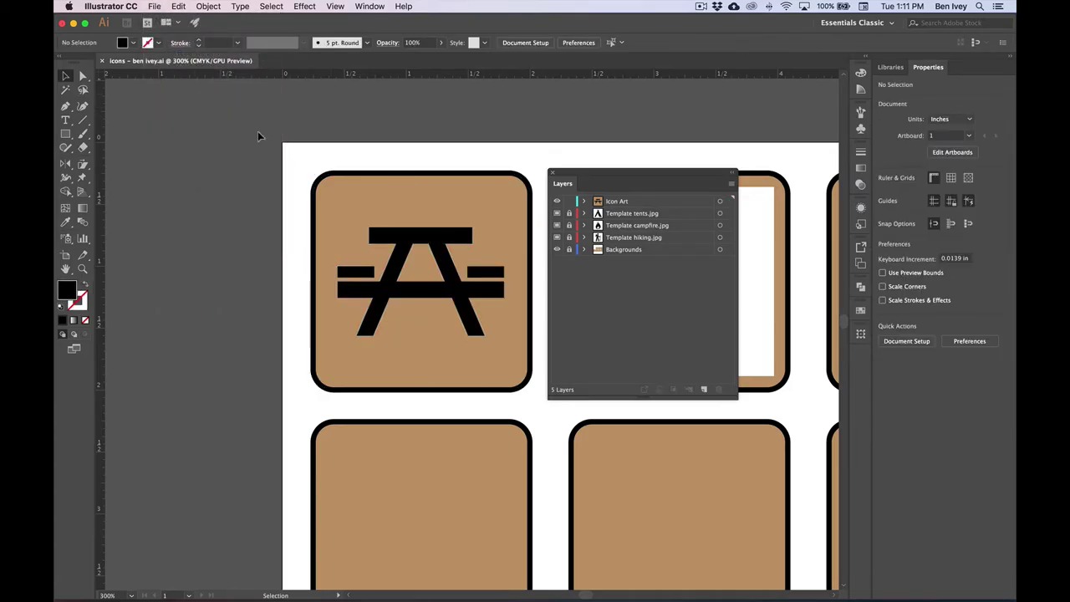
drag(565, 184, 943, 73)
- Prepare the Line Segment tool for tracing the hiker template, with no fill and a black stroke
scroll(717, 179, right, 5)
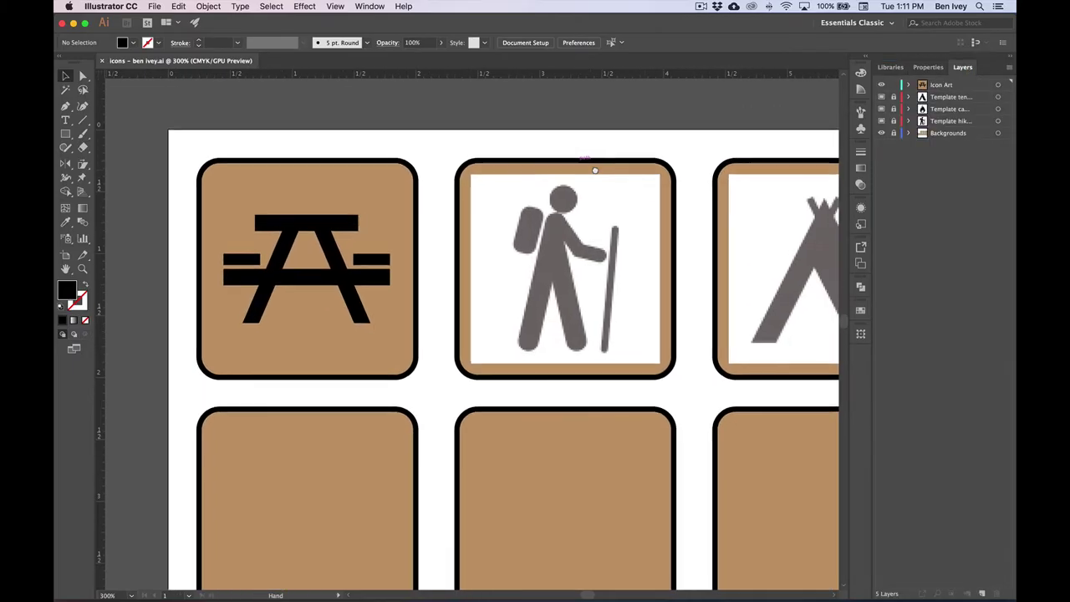
key(super+equal)
key(super+equal)
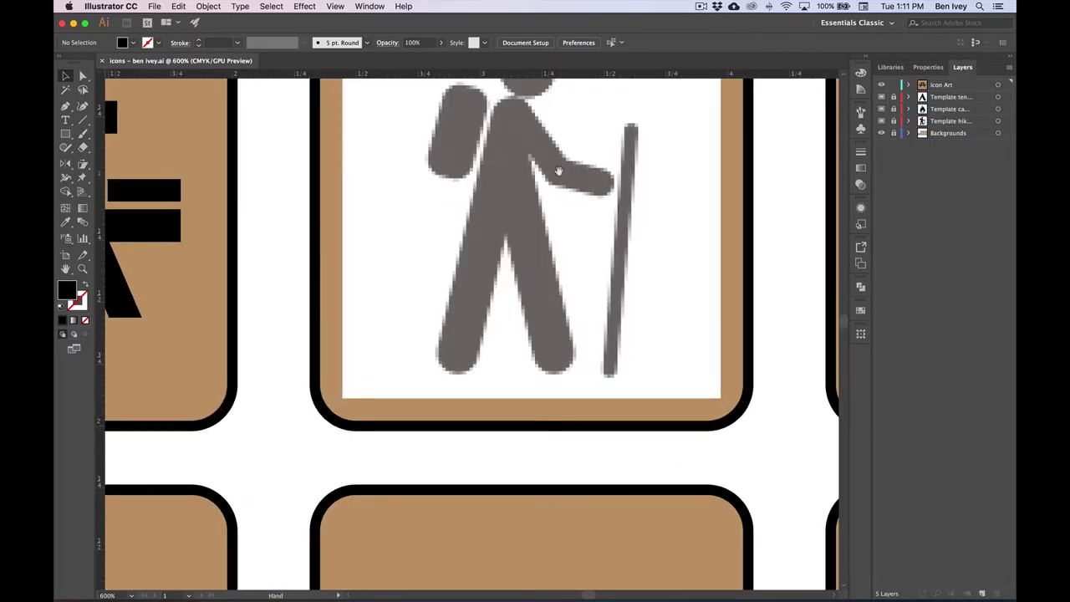
drag(559, 178, 466, 294)
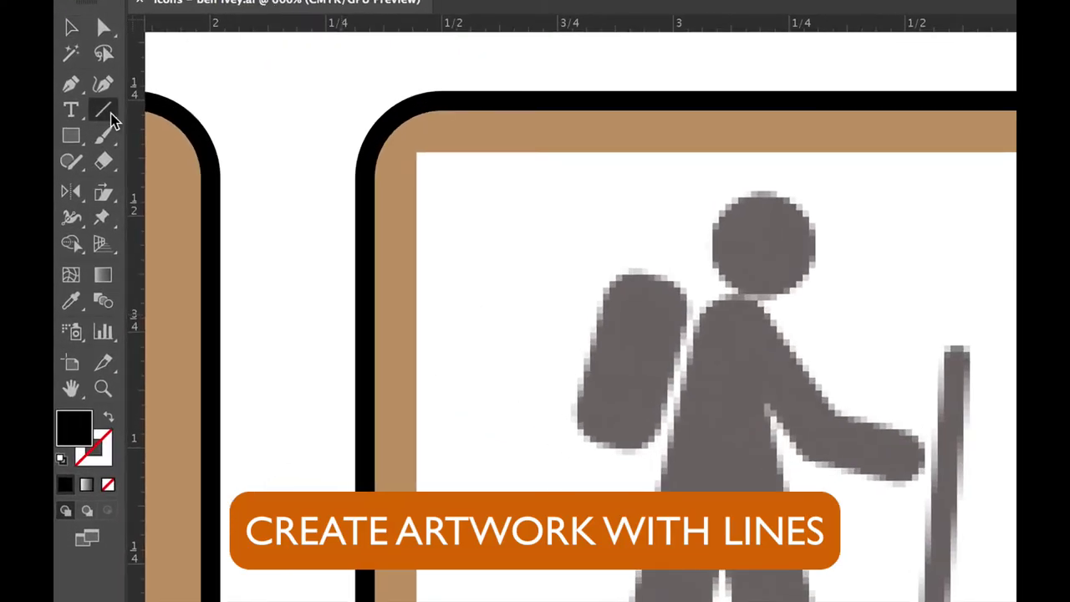
click(92, 114)
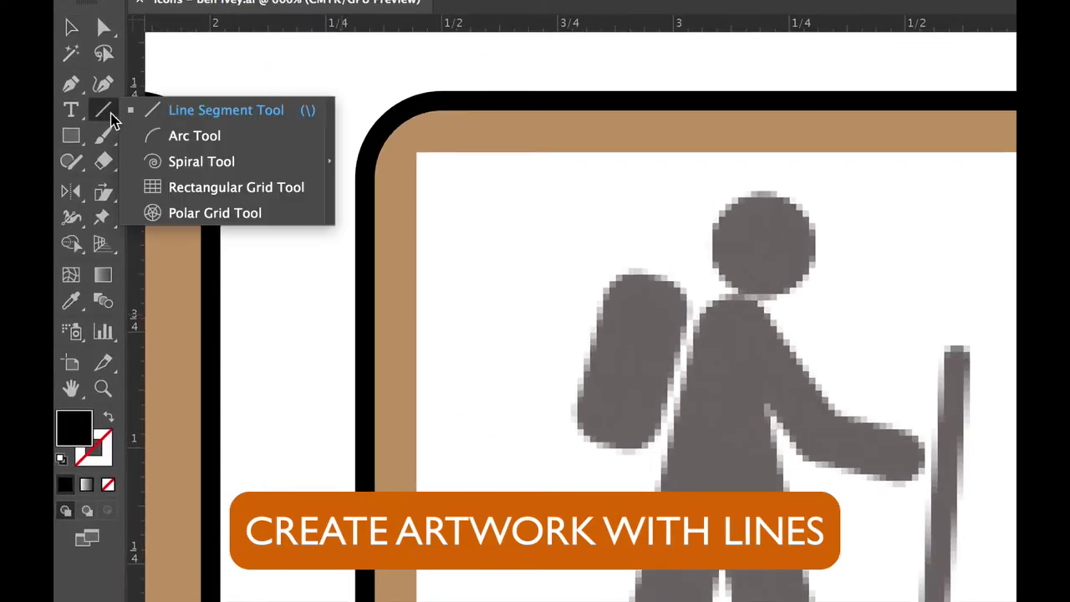
click(211, 119)
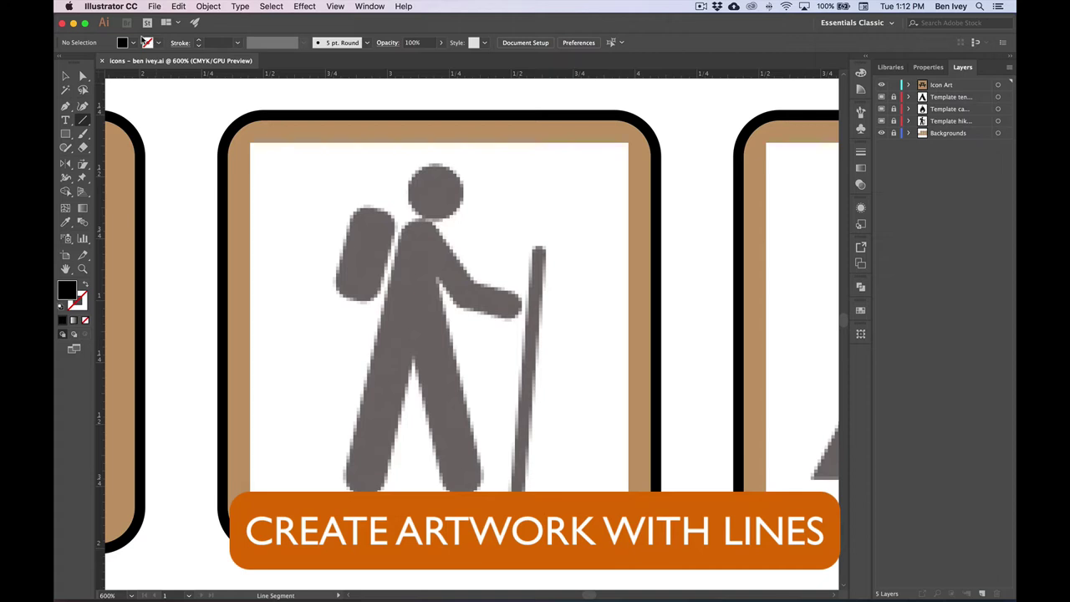
click(147, 42)
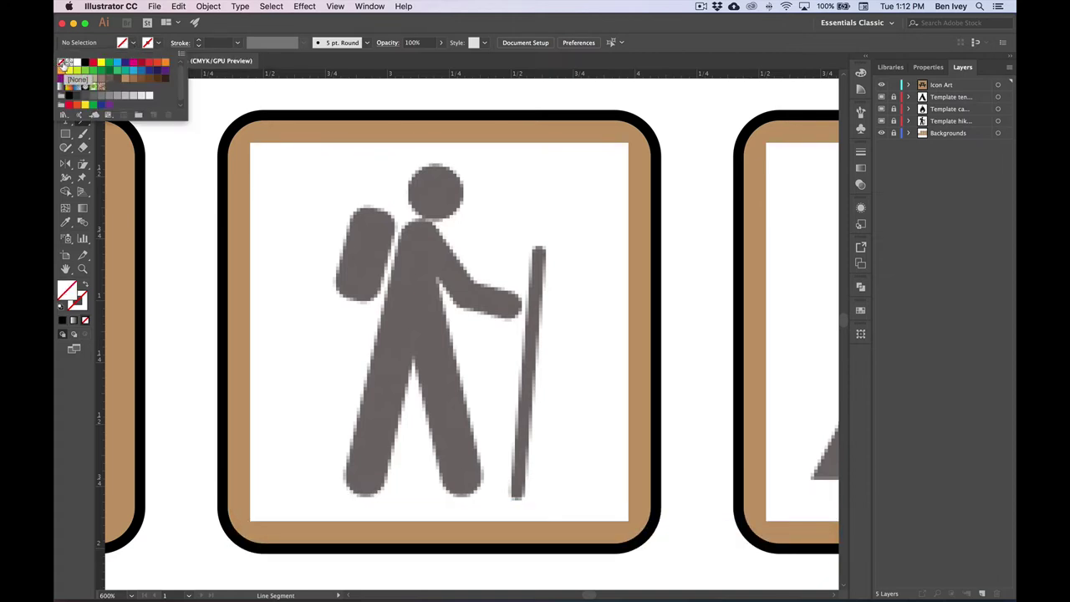
click(158, 42)
click(158, 43)
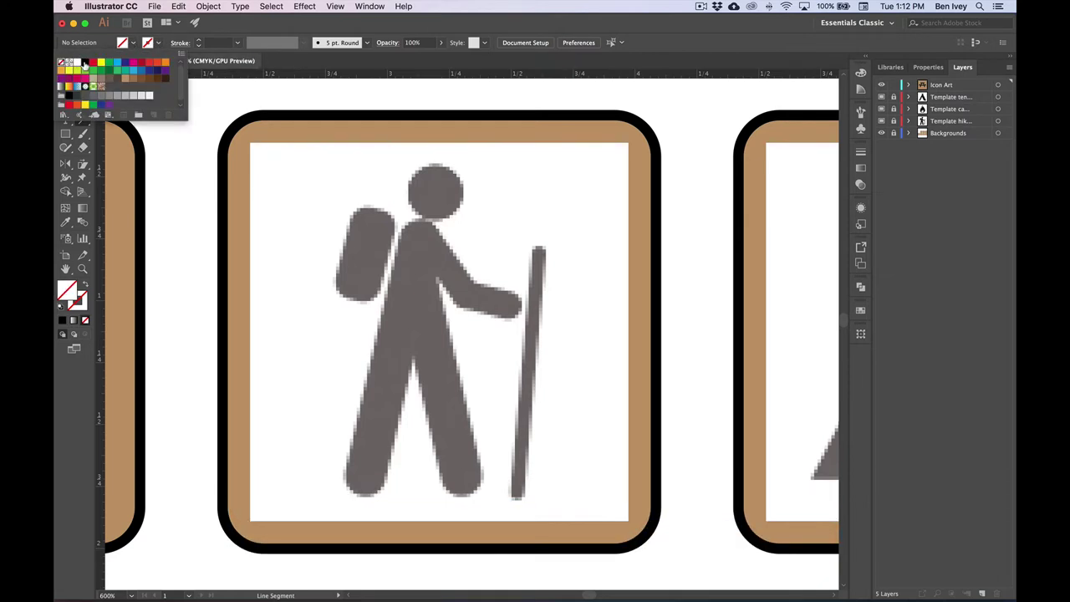
click(85, 62)
click(224, 31)
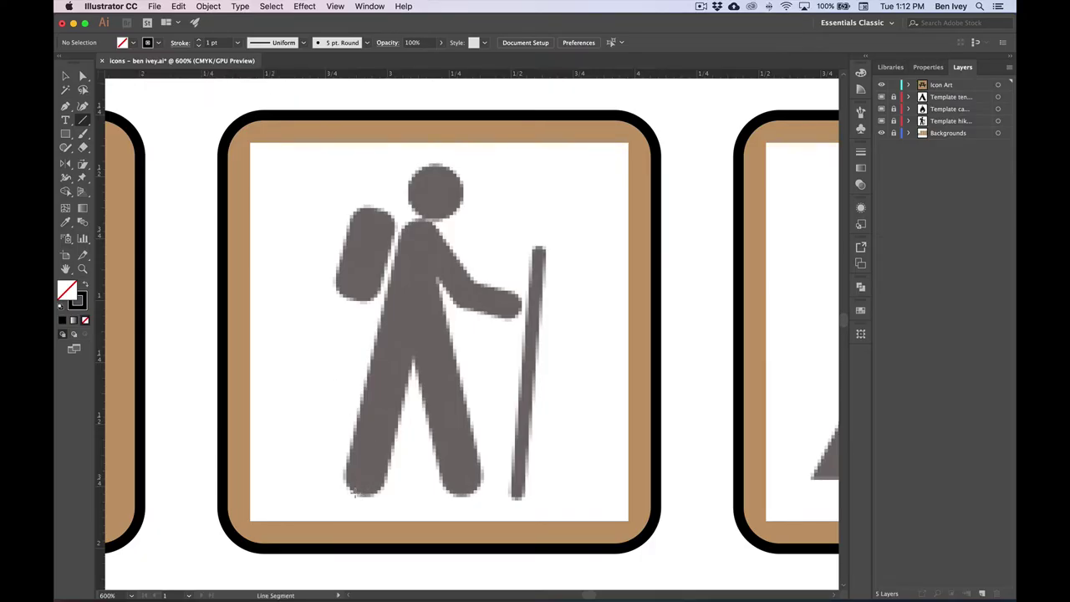
- Draw a line about 1.13 in long from the hiker's rear foot up to the neck, with a 12 pt stroke
drag(358, 495, 421, 222)
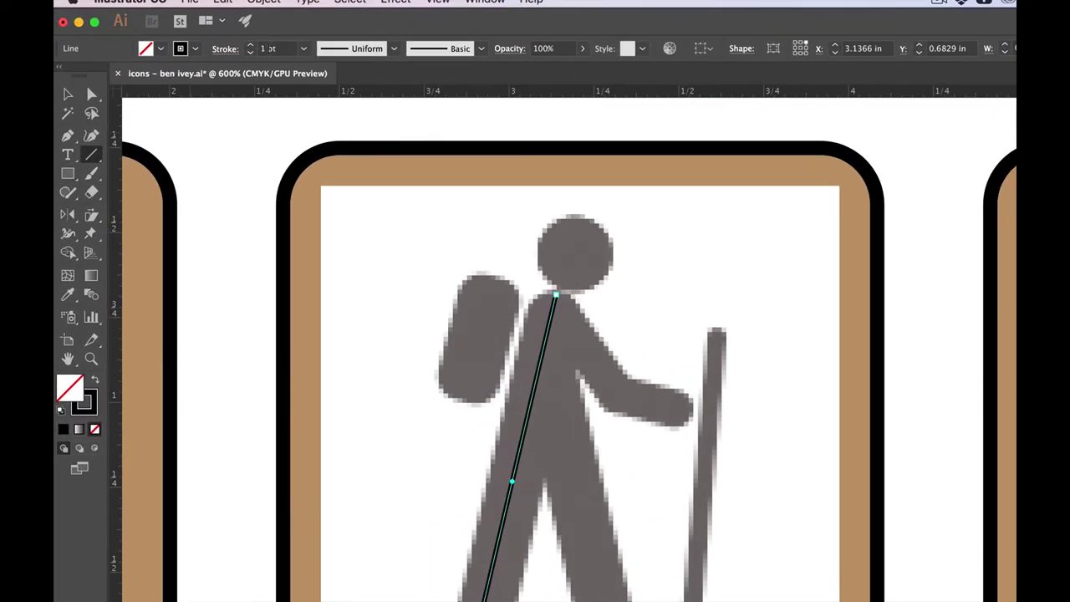
click(229, 45)
text(12)
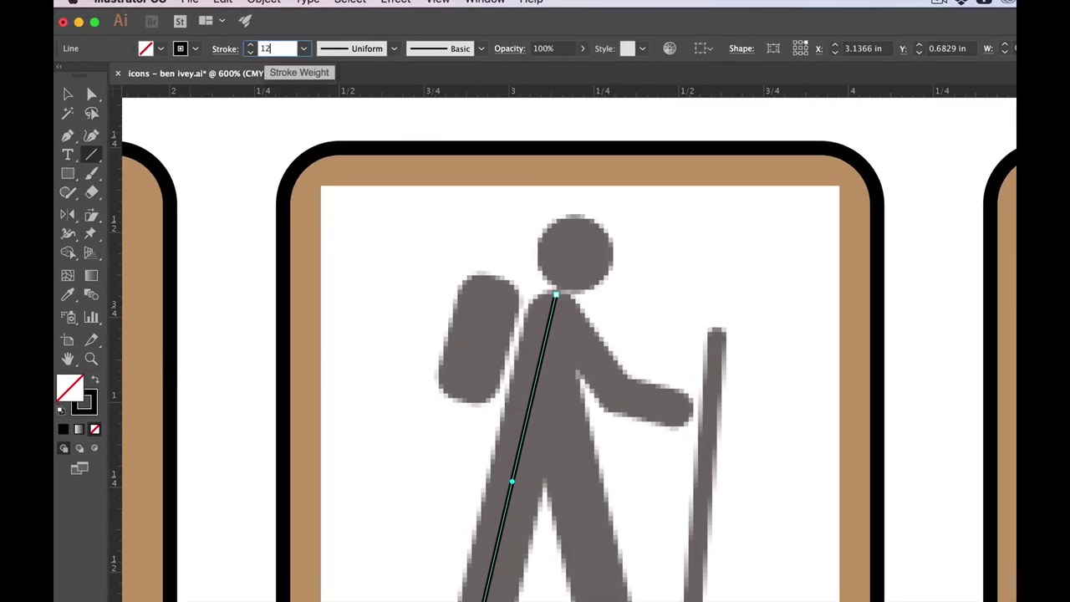
key(Return)
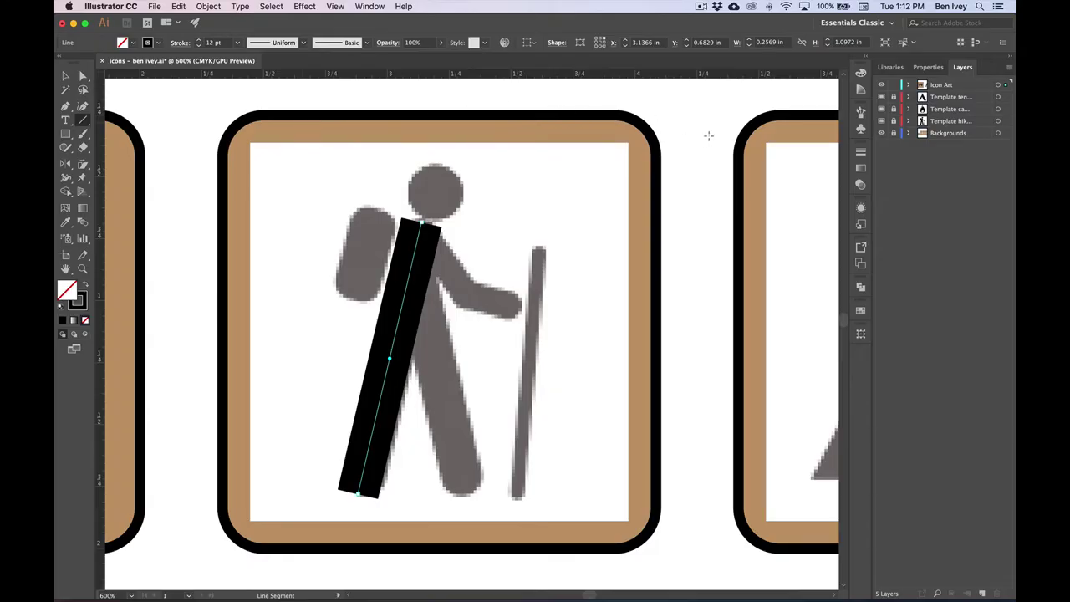
- Show the full stroke options and give the hiker's rear leg line round caps
click(377, 5)
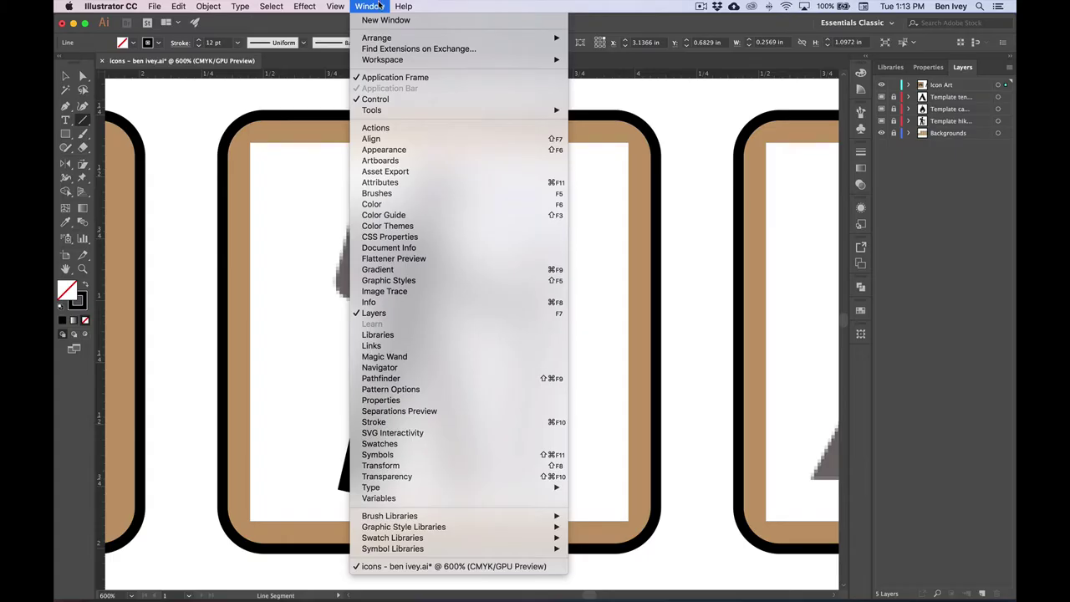
click(409, 421)
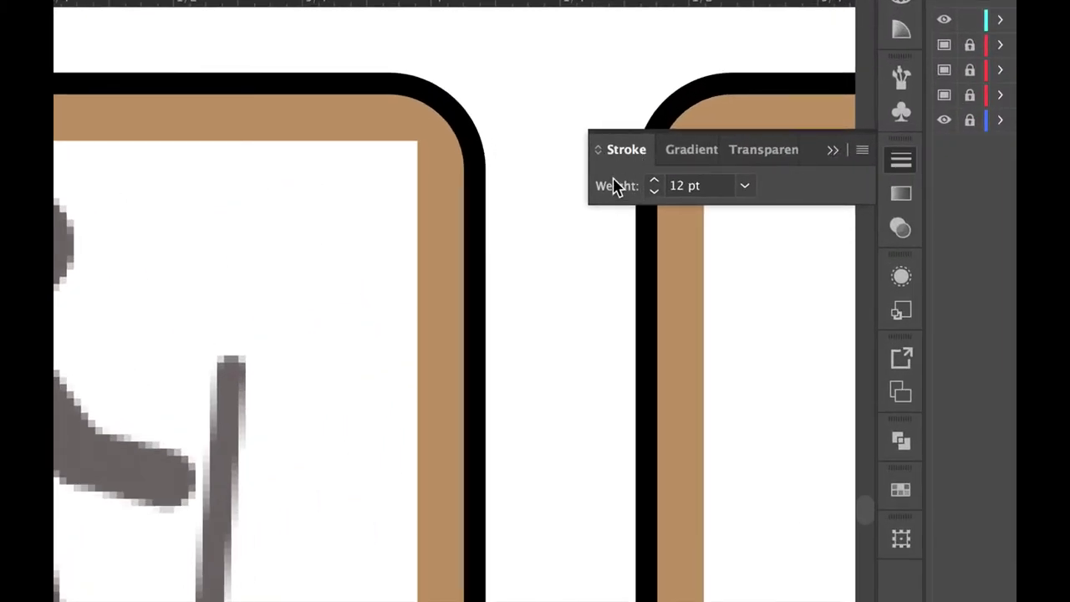
click(599, 150)
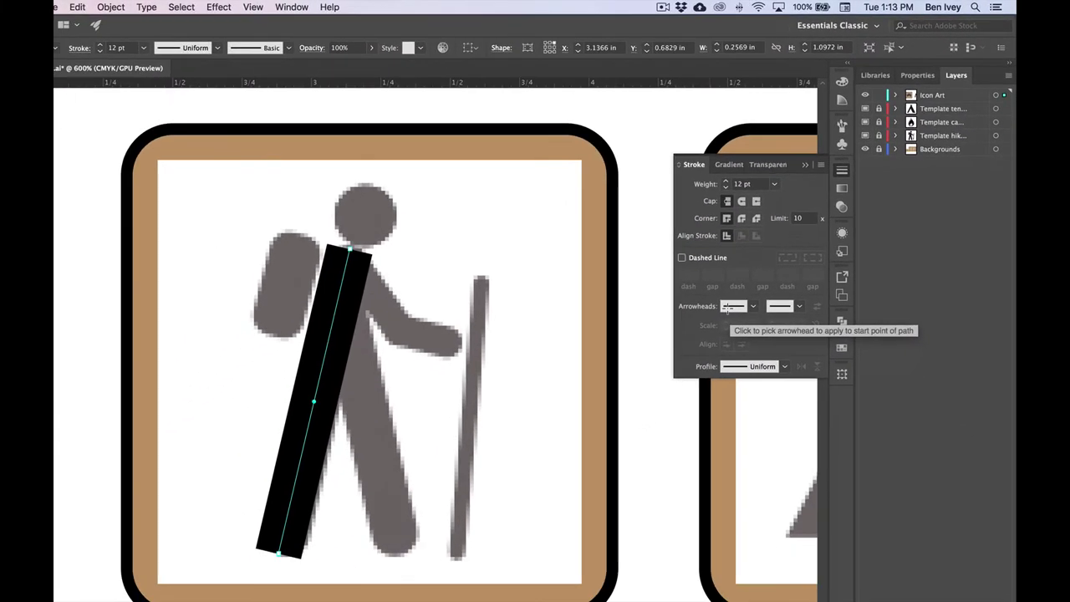
click(742, 202)
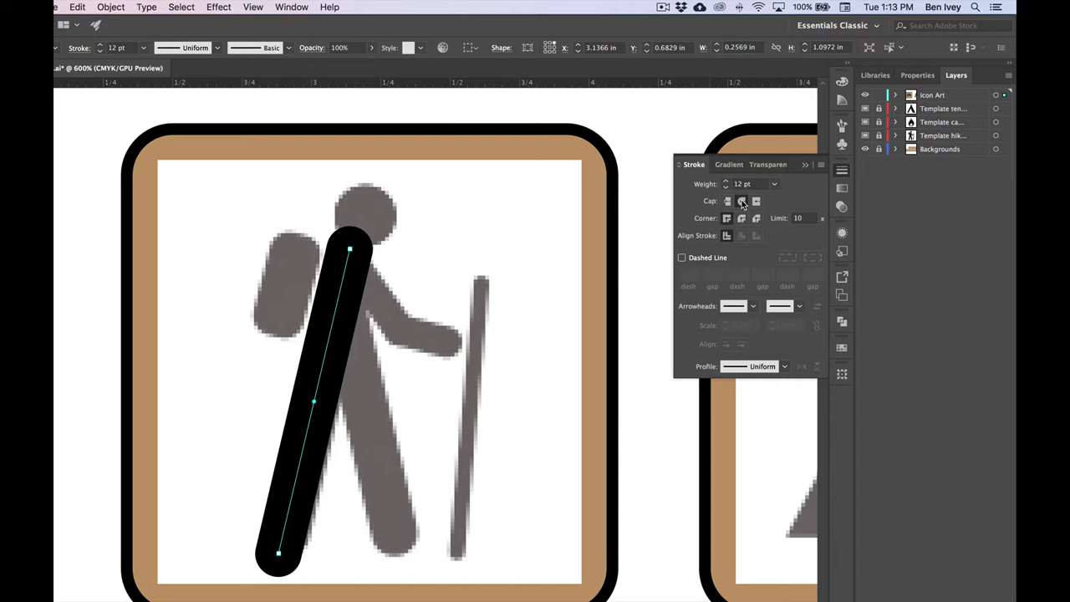
- Set the length of the hiker's rear leg line to 1 in
click(842, 374)
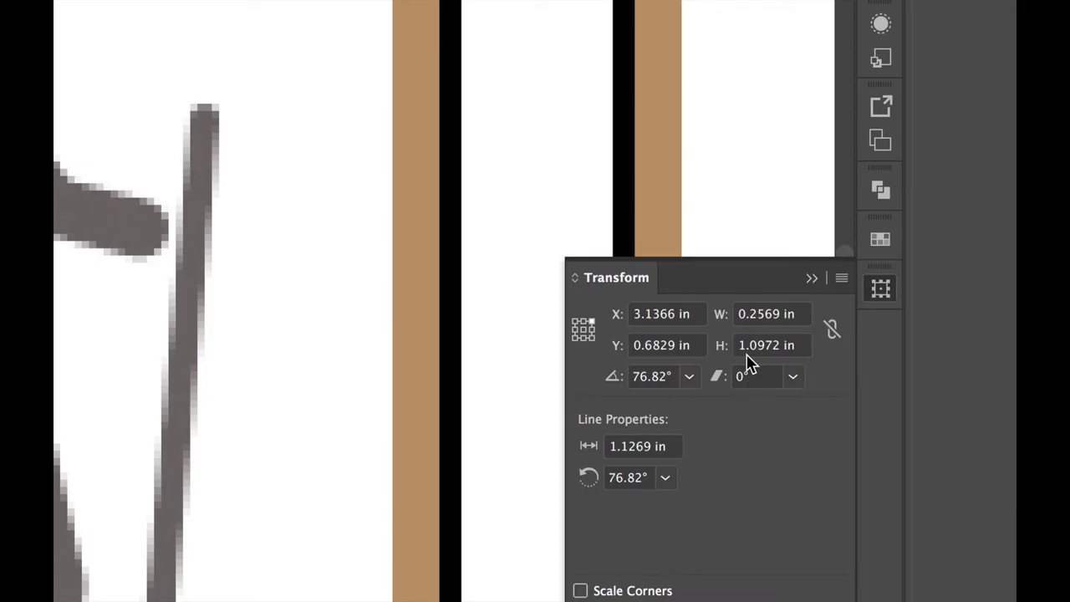
click(632, 449)
text(1)
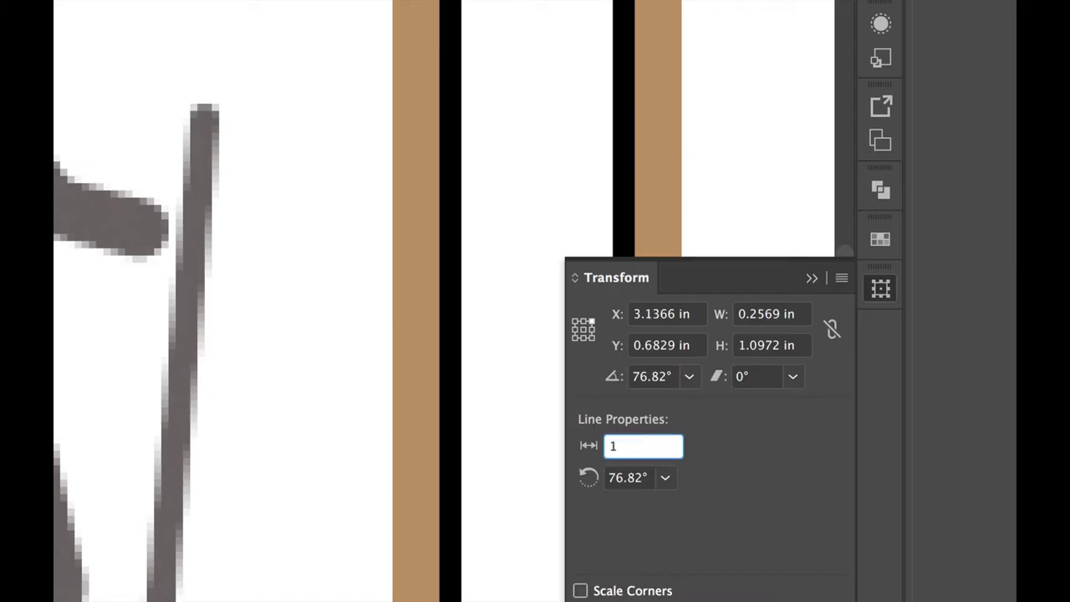
key(Return)
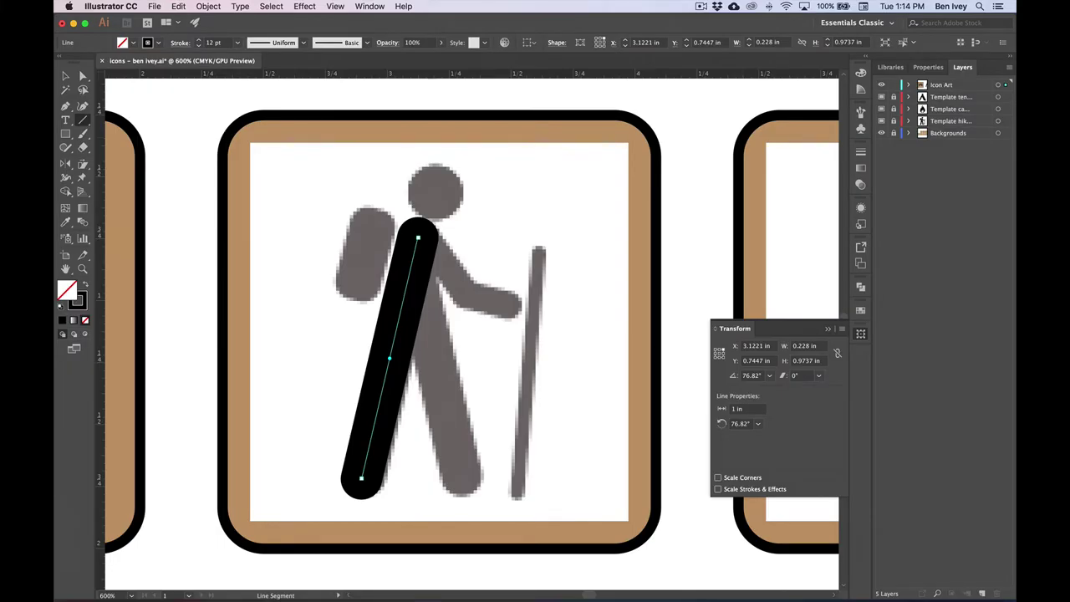
- Draw the hiker's front leg as a separate line about 0.97 in long, from the rear leg line's upper anchor to the front foot
key(v)
key(super+shift+a)
key(backslash)
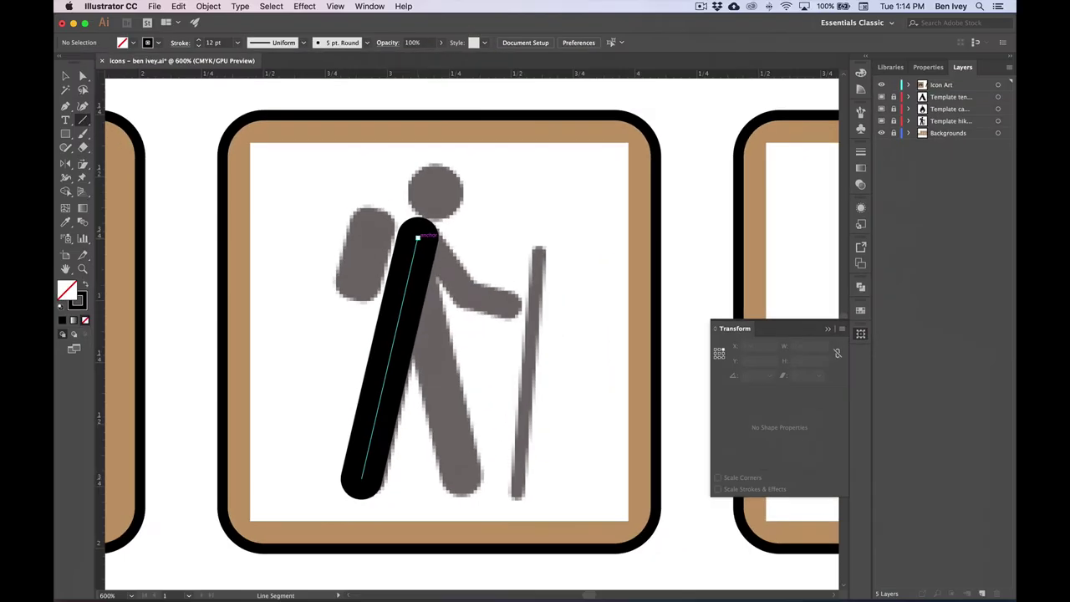
key(super+shift+a)
drag(417, 238, 460, 474)
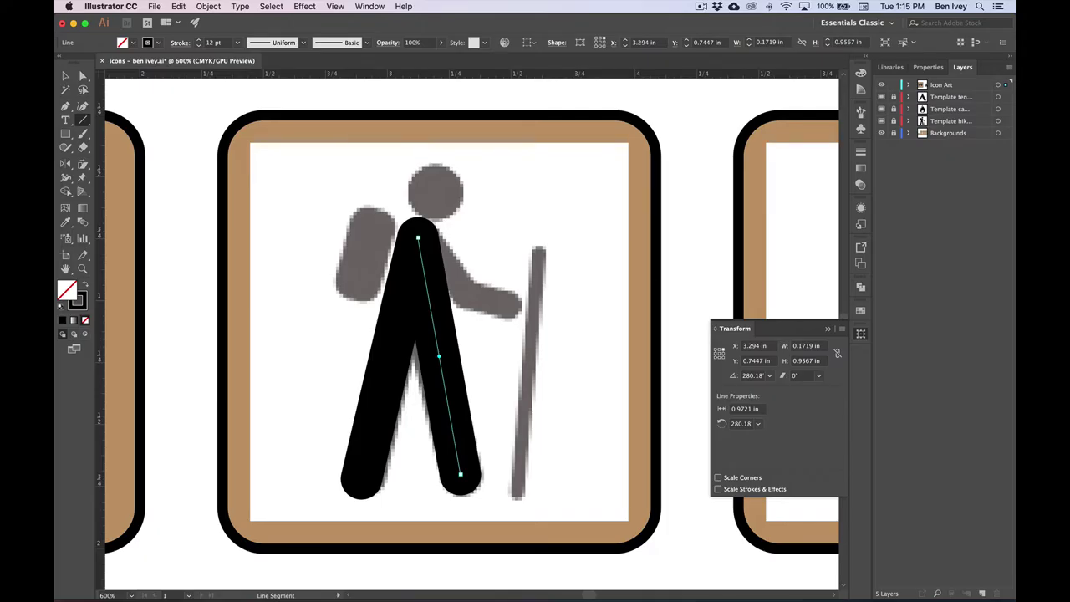
- Draw the hiker's upper arm as a line about 0.29 in long from the shoulder anchor to the elbow, with an 8 pt stroke
key(v)
key(super+shift+a)
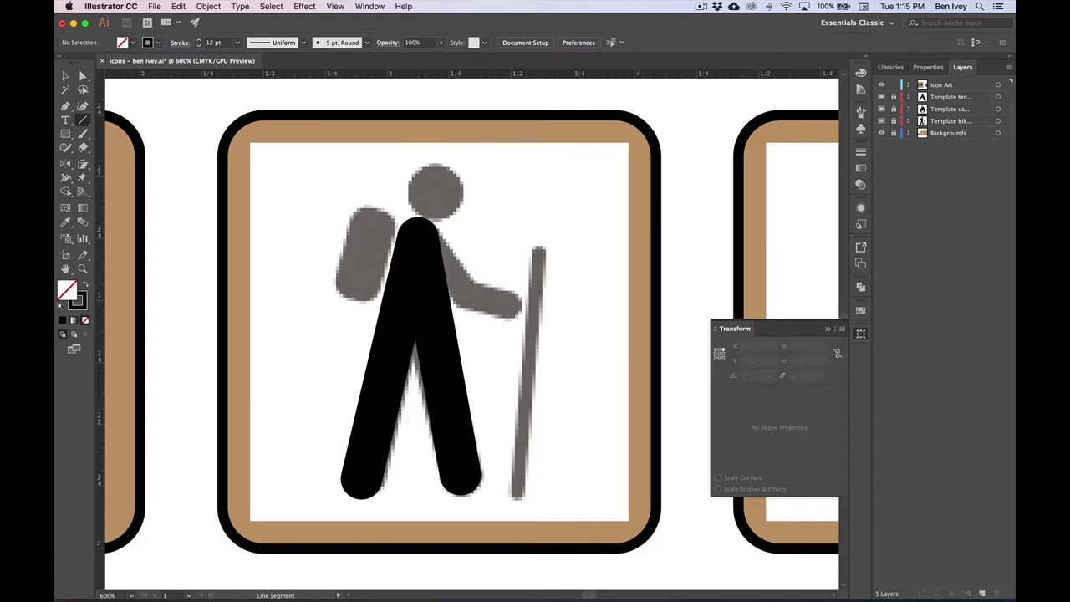
mouse_move(417, 238)
mouse_down()
mouse_move(460, 473)
mouse_move(423, 239)
mouse_move(463, 292)
mouse_up()
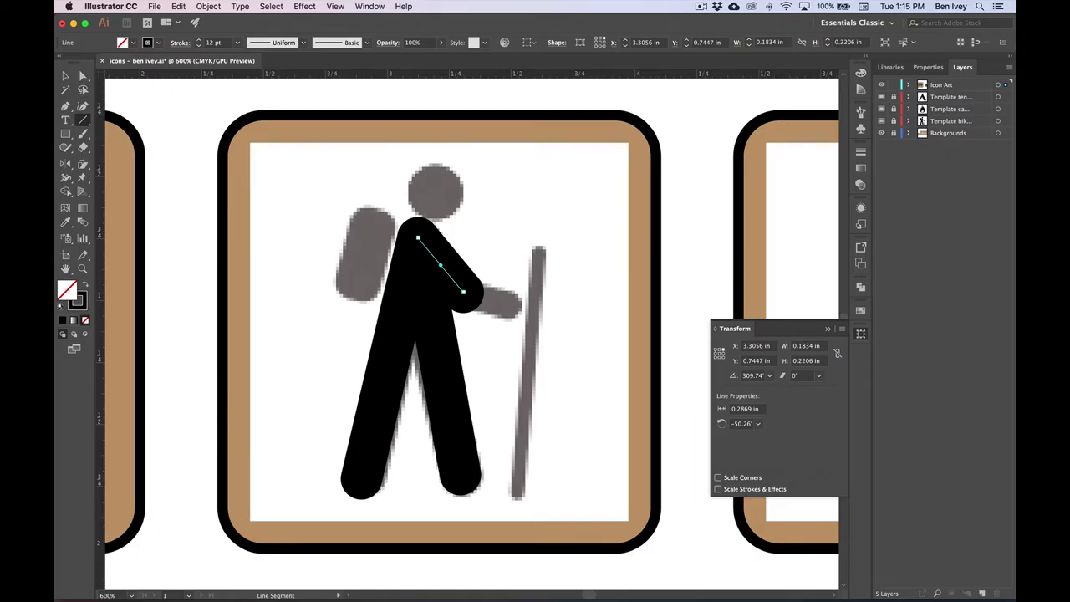
key(super+F10)
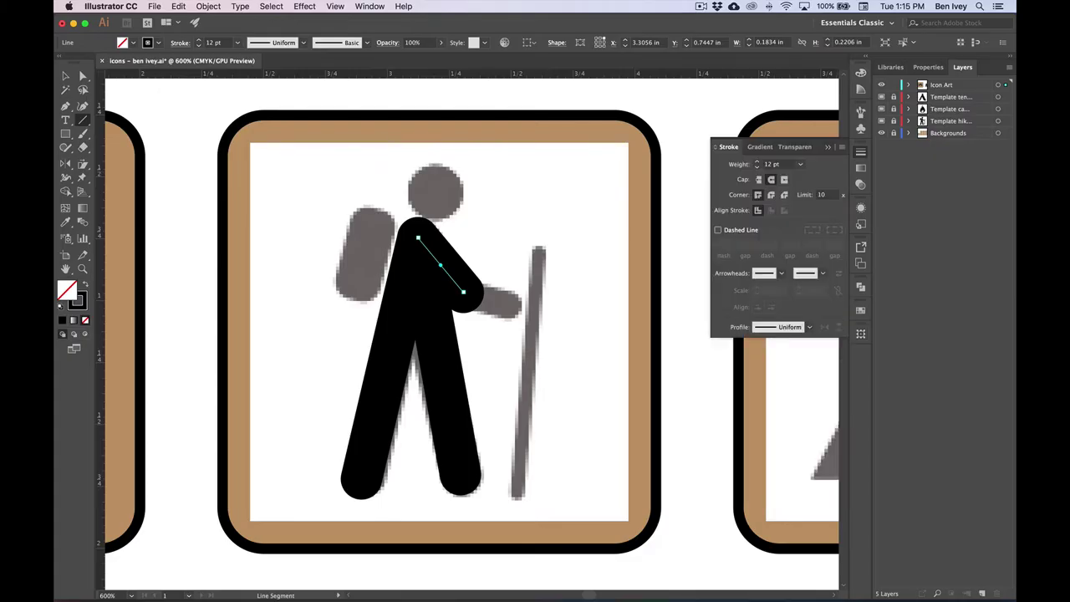
click(778, 164)
text(8)
key(Return)
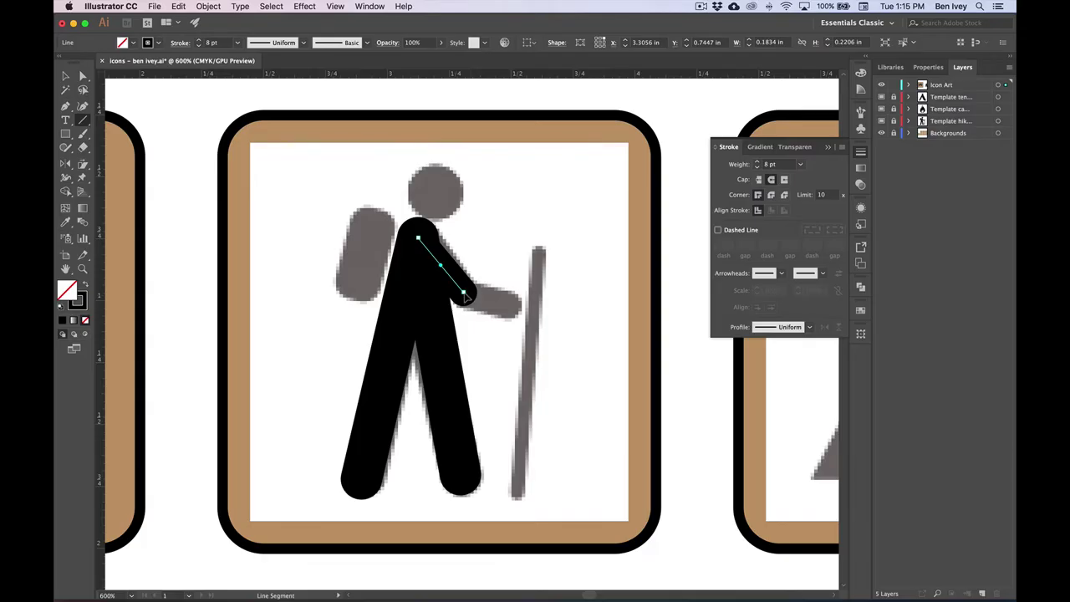
- Draw the forearm as a separate line about 0.2 in long from the elbow anchor to the hand, and deselect it
super+click(513, 268)
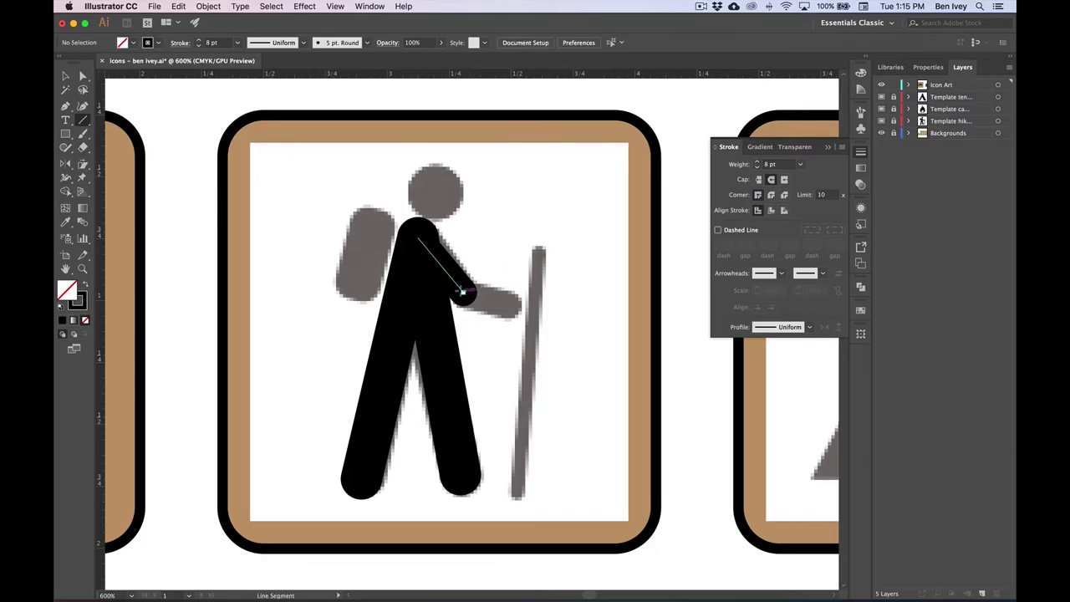
drag(462, 291, 513, 306)
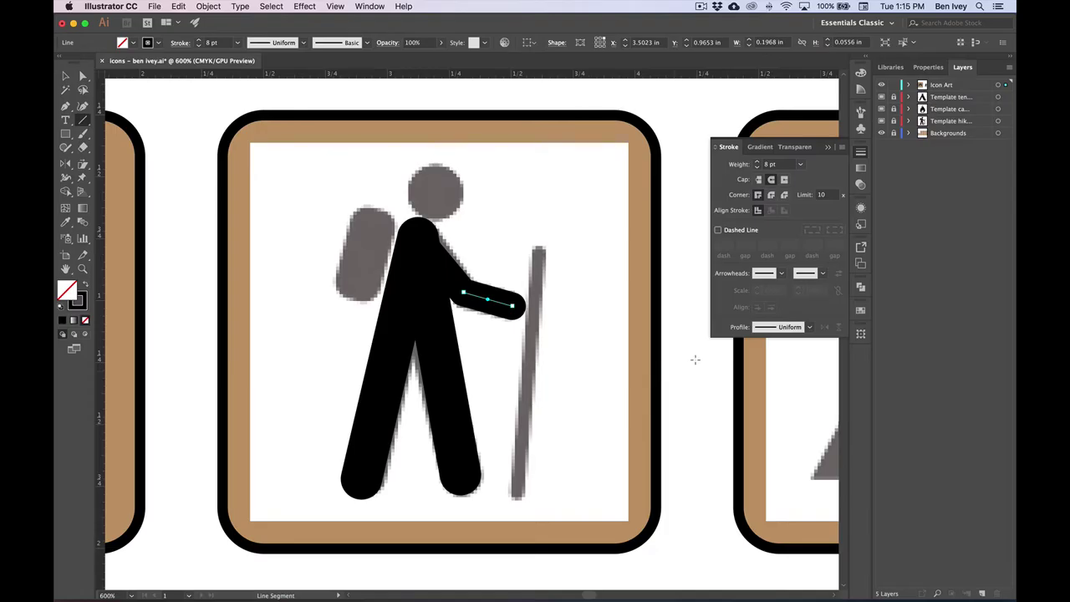
click(563, 265)
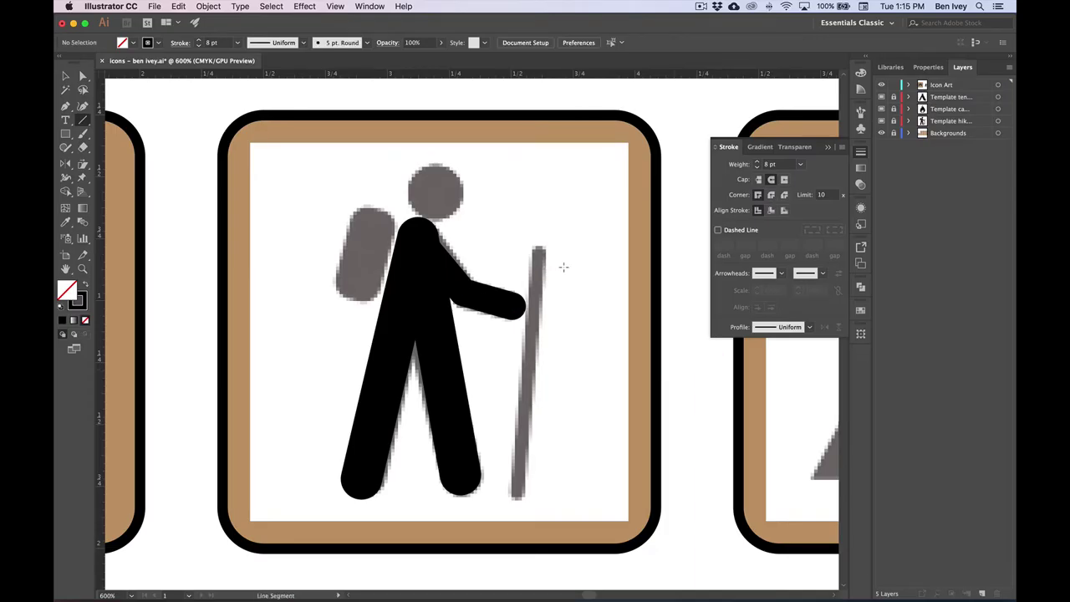
- Draw the walking stick as a line about 0.99 in long over its template, with a 4 pt stroke
click(784, 164)
text(4)
key(Return)
drag(517, 496, 538, 248)
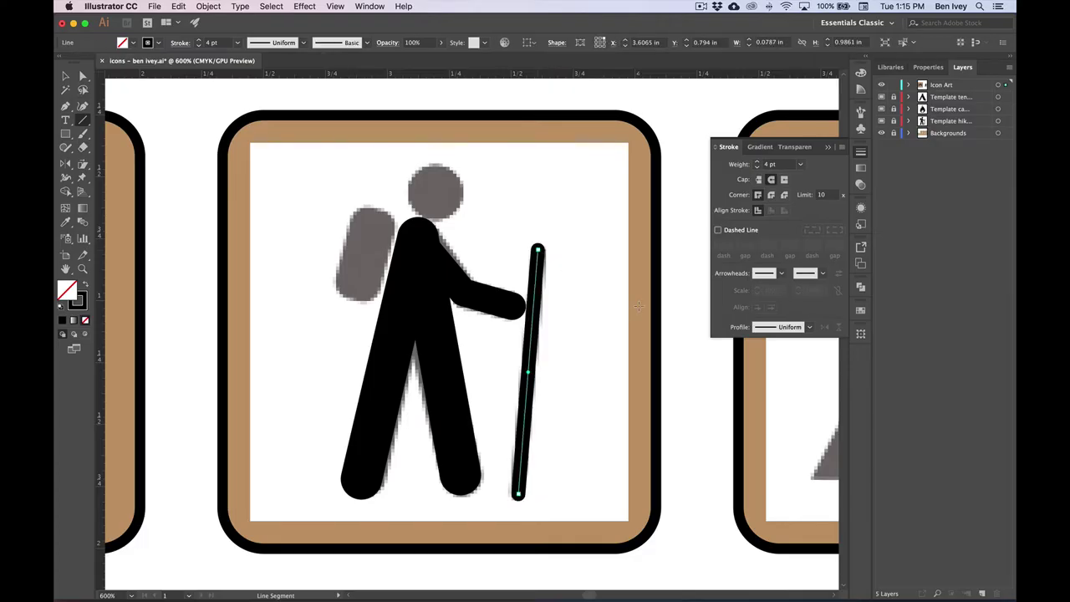
- Deselect the walking stick and save the document
key(m)
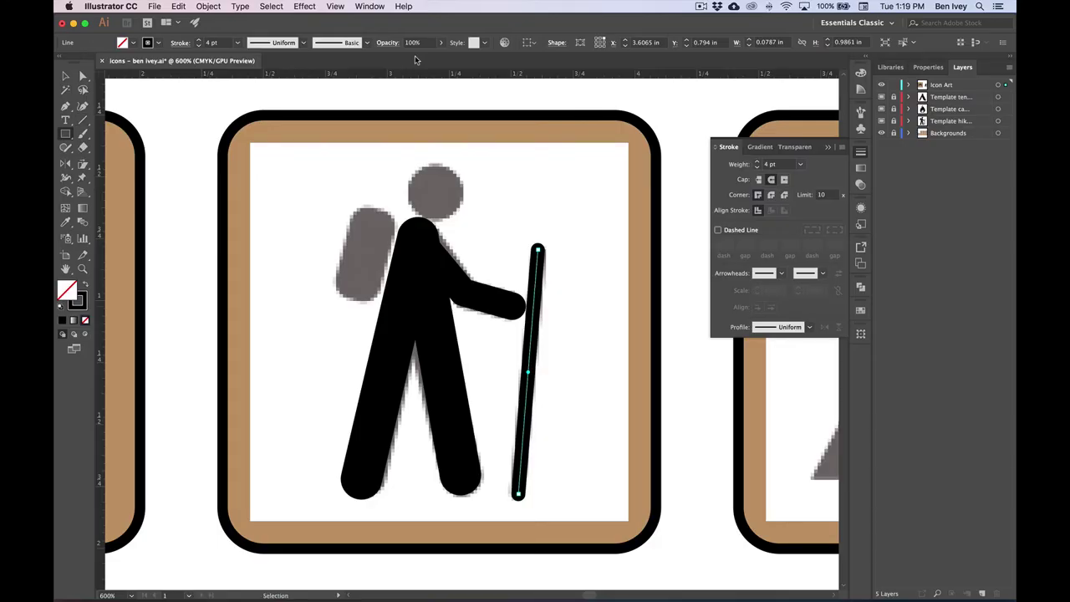
super+click(564, 194)
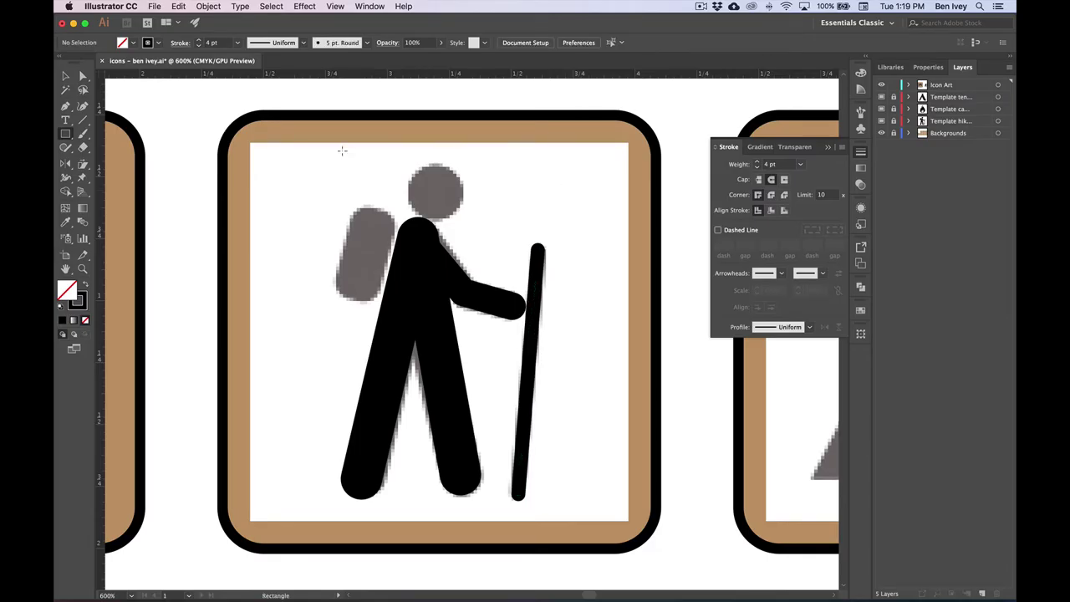
click(152, 4)
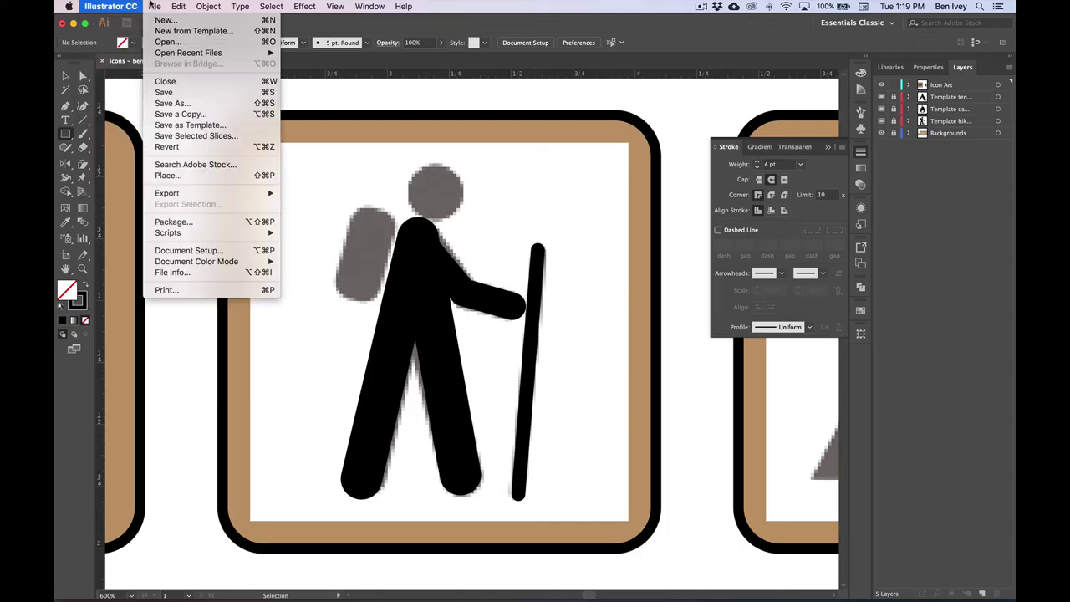
click(176, 94)
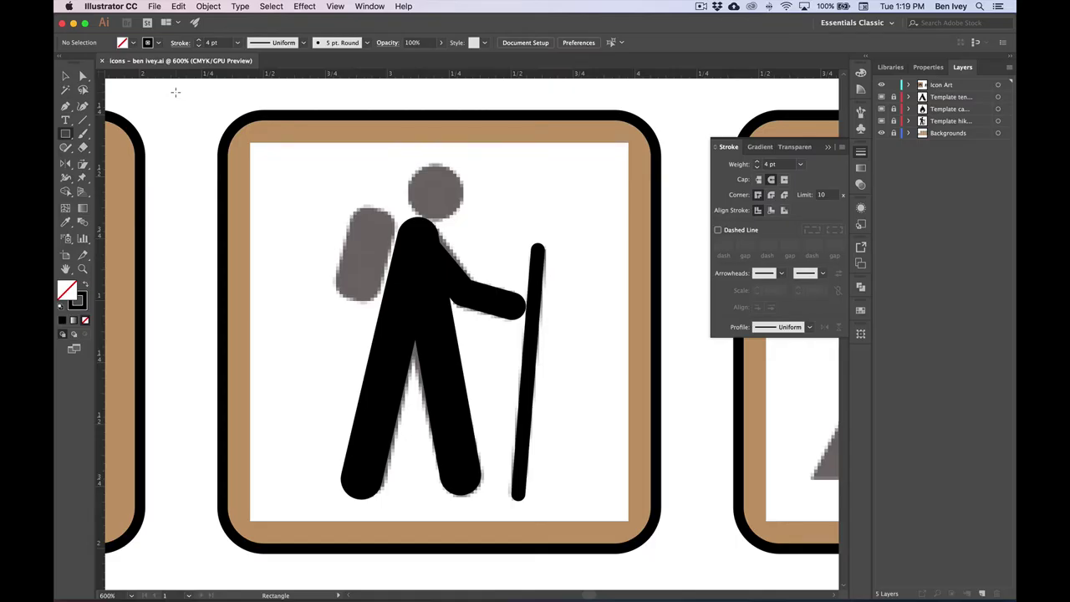
- Draw an unfilled rectangle about 0.17 in wide near the hiker's backpack, with a 1 pt black stroke
click(66, 134)
click(107, 136)
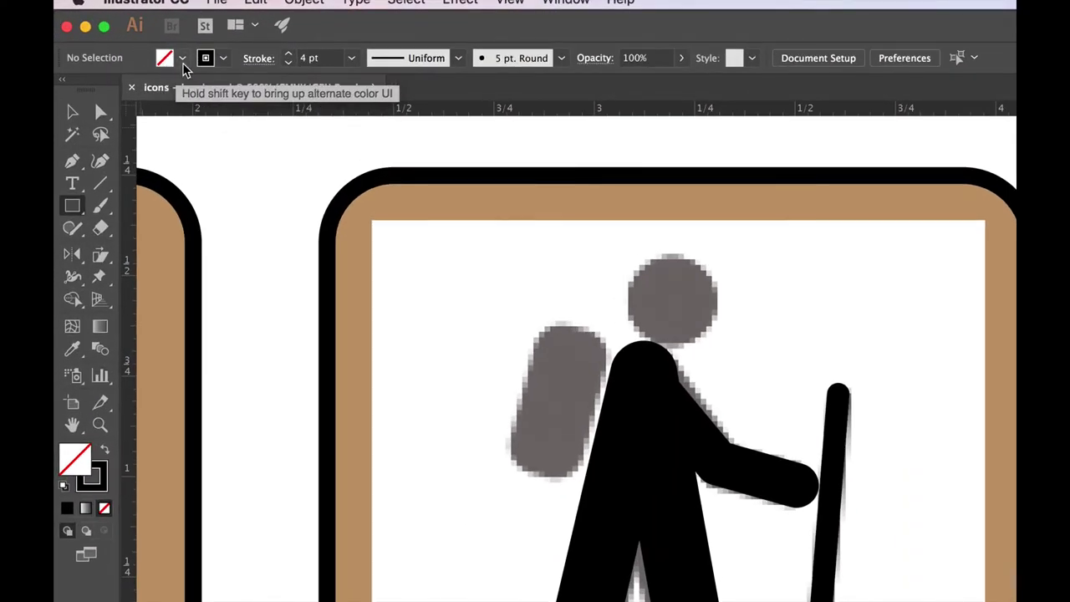
click(184, 59)
click(183, 58)
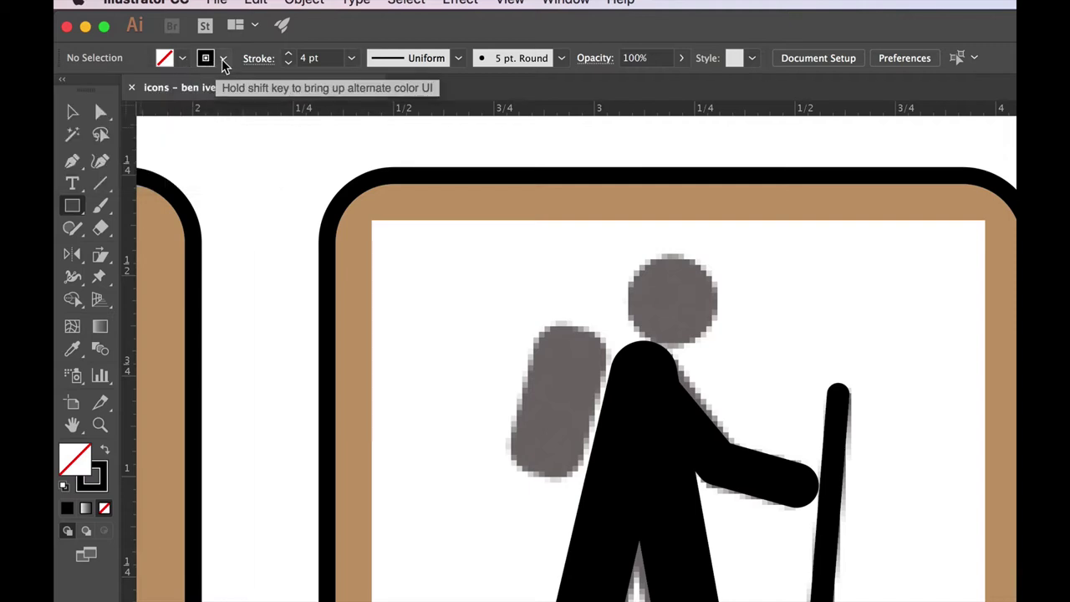
click(224, 59)
click(223, 60)
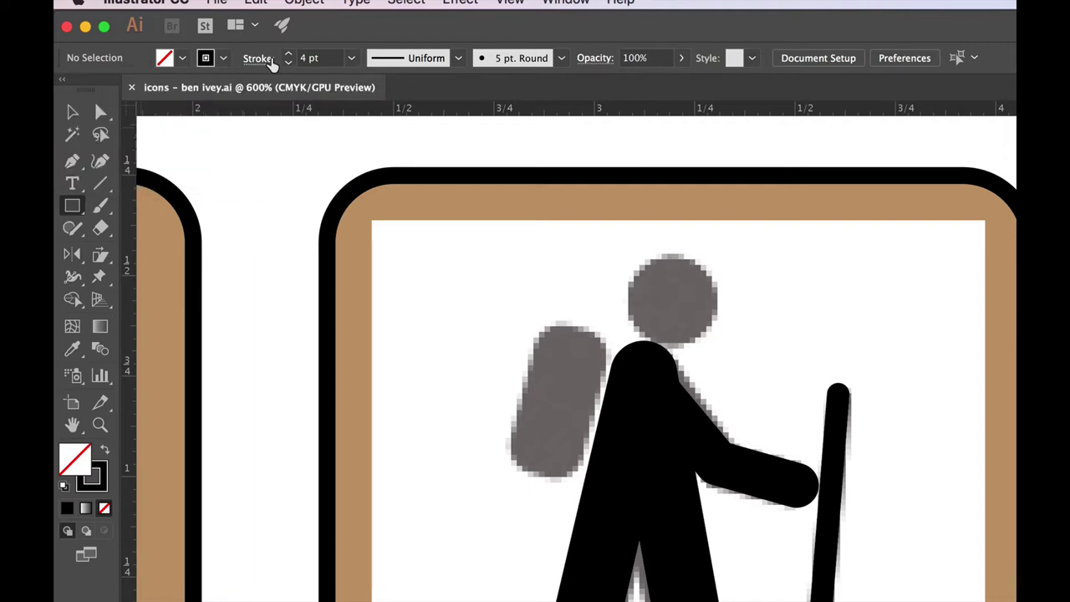
click(304, 57)
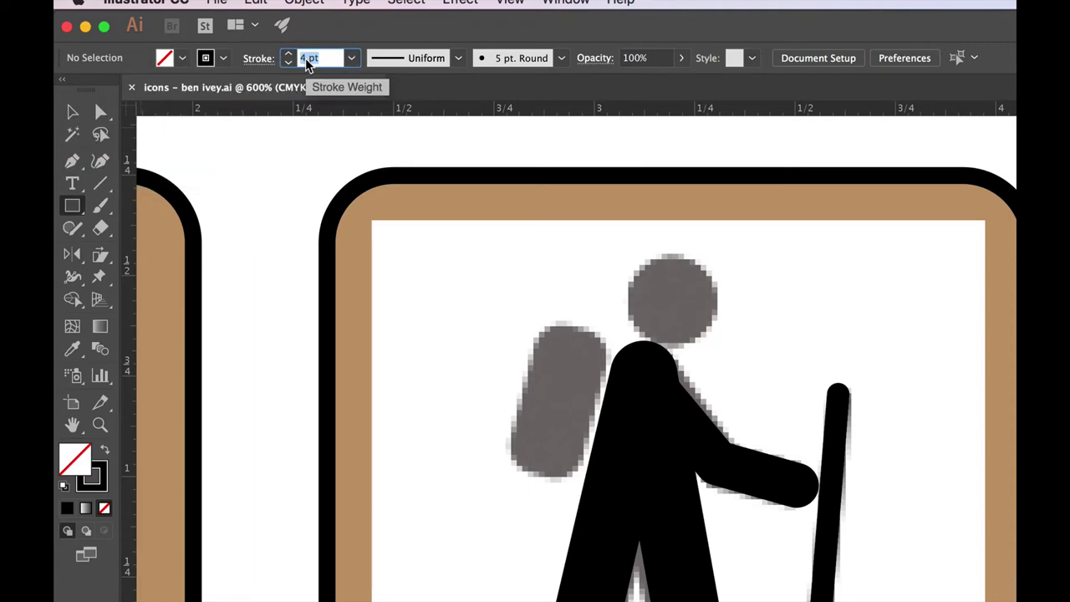
text(1)
key(Return)
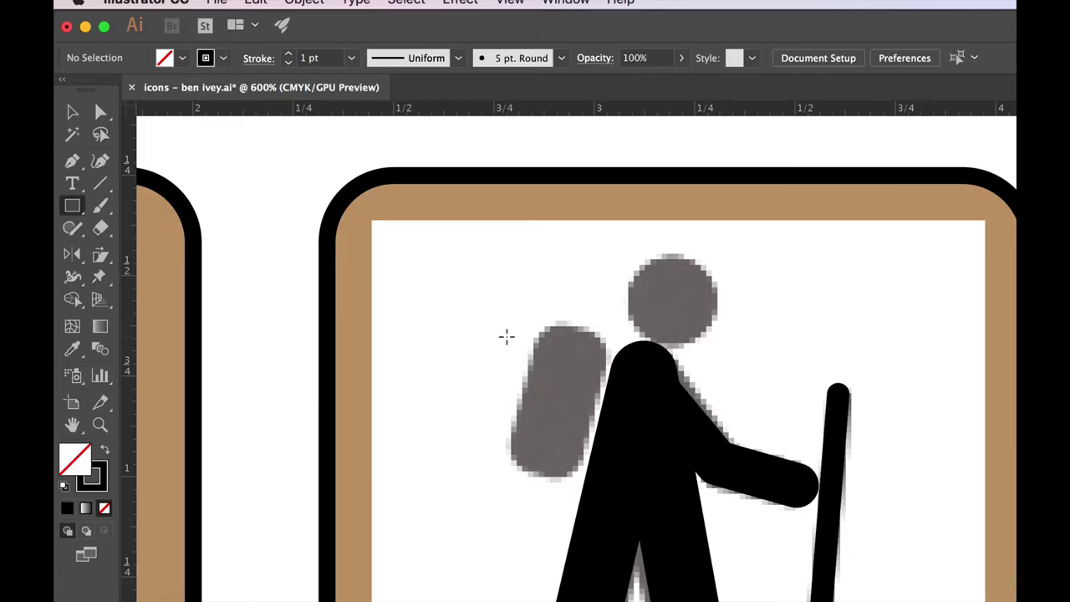
drag(496, 320, 530, 403)
drag(556, 454, 568, 474)
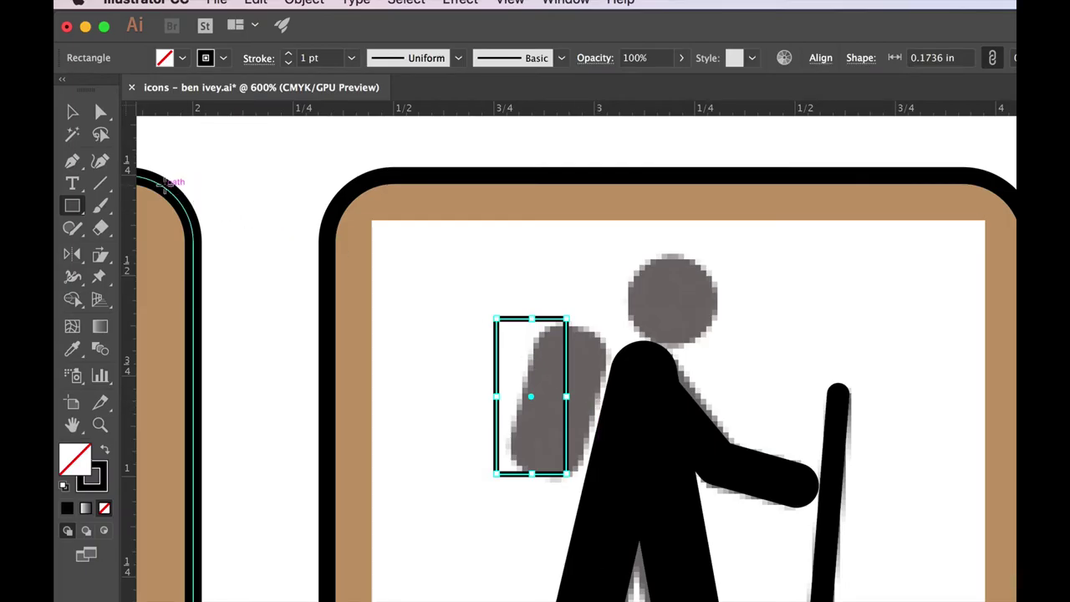
- Move the rectangle over the backpack template and rotate it about 16° clockwise to match the backpack's tilt
click(72, 112)
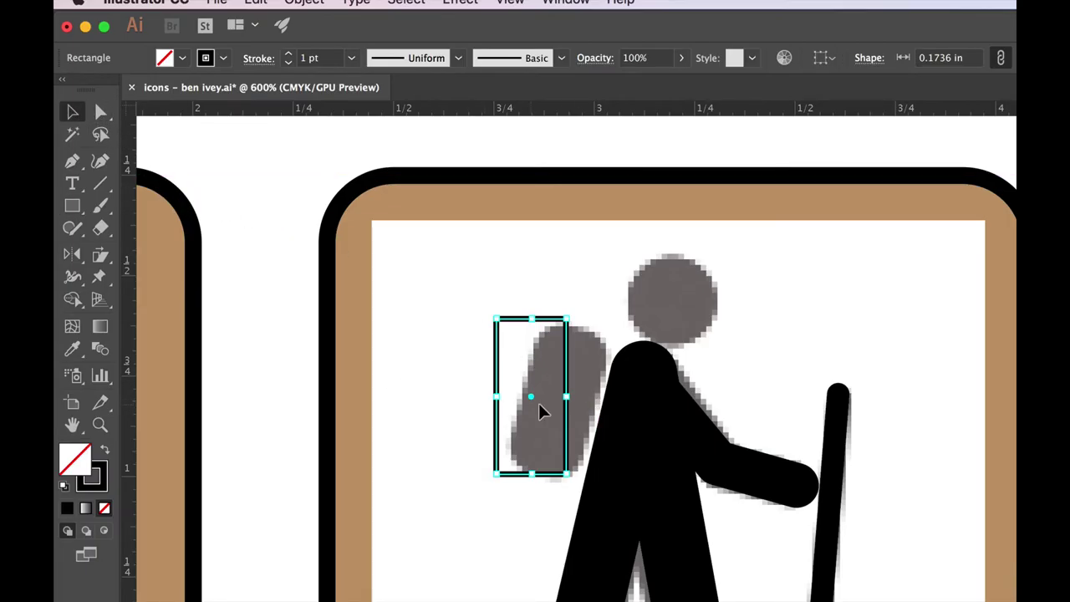
drag(536, 407, 563, 409)
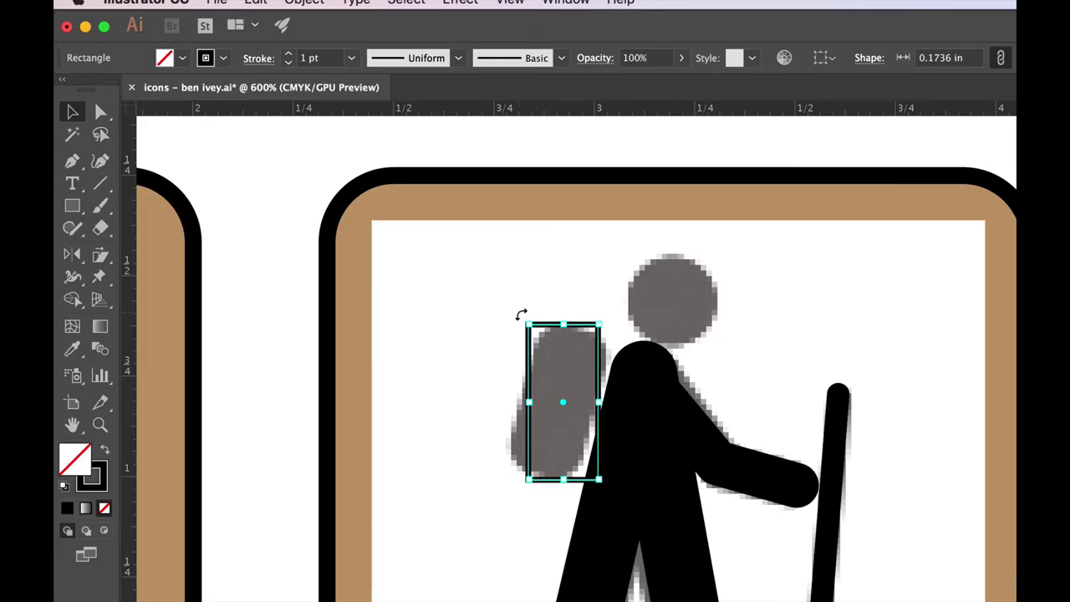
drag(521, 314, 551, 309)
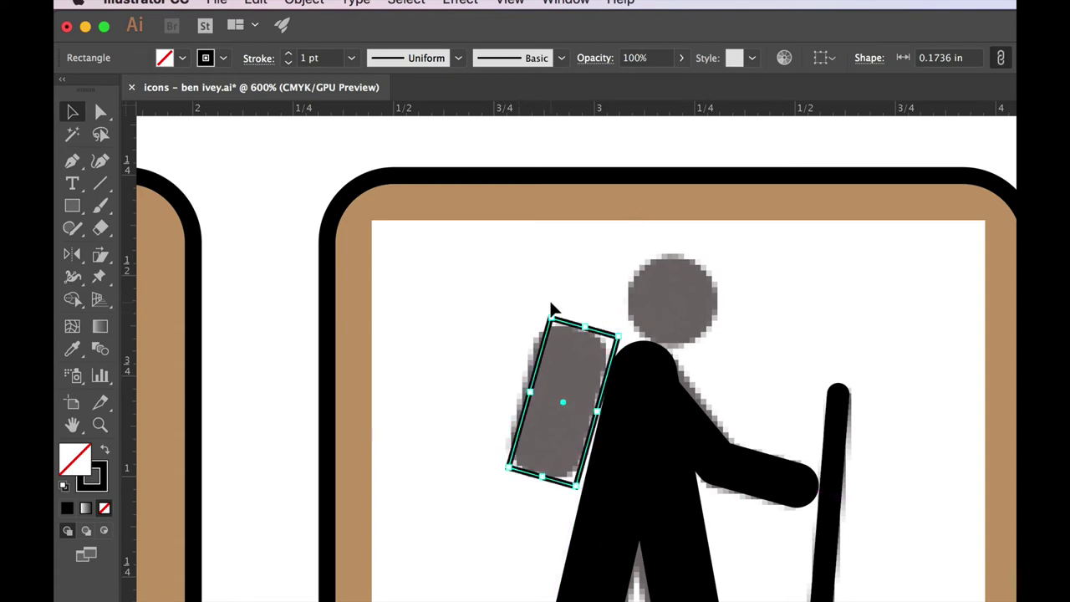
- Resize the tilted rectangle to about 0.16 by 0.37 in to fit the backpack template
drag(597, 411, 590, 414)
drag(530, 397, 528, 396)
drag(584, 327, 582, 335)
drag(545, 479, 542, 474)
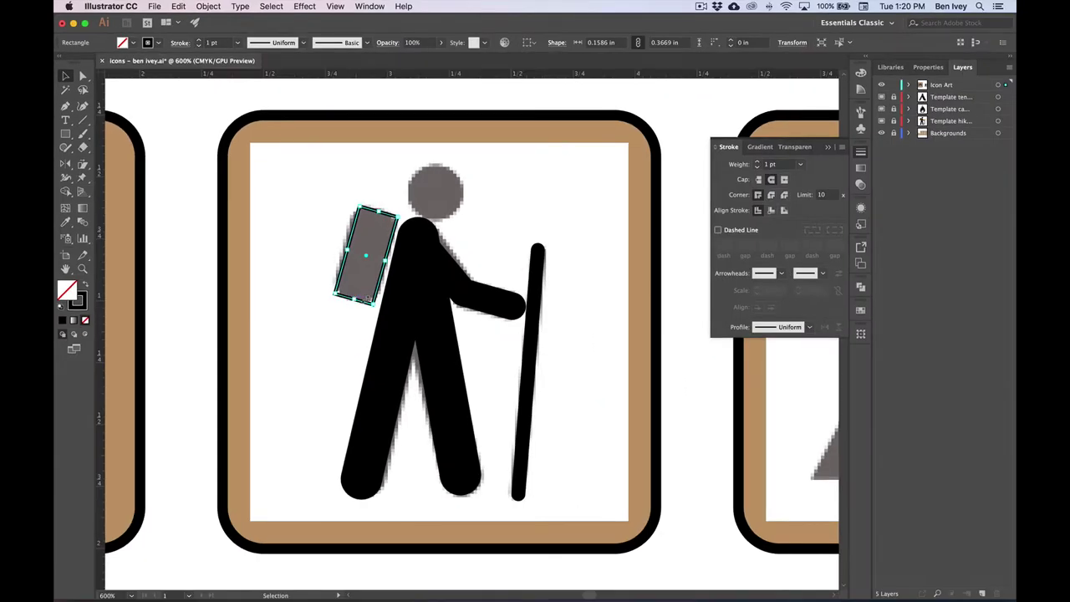
- Round all four corners of the backpack rectangle to 0.05 in and swap its fill and stroke for a solid black fill
click(860, 335)
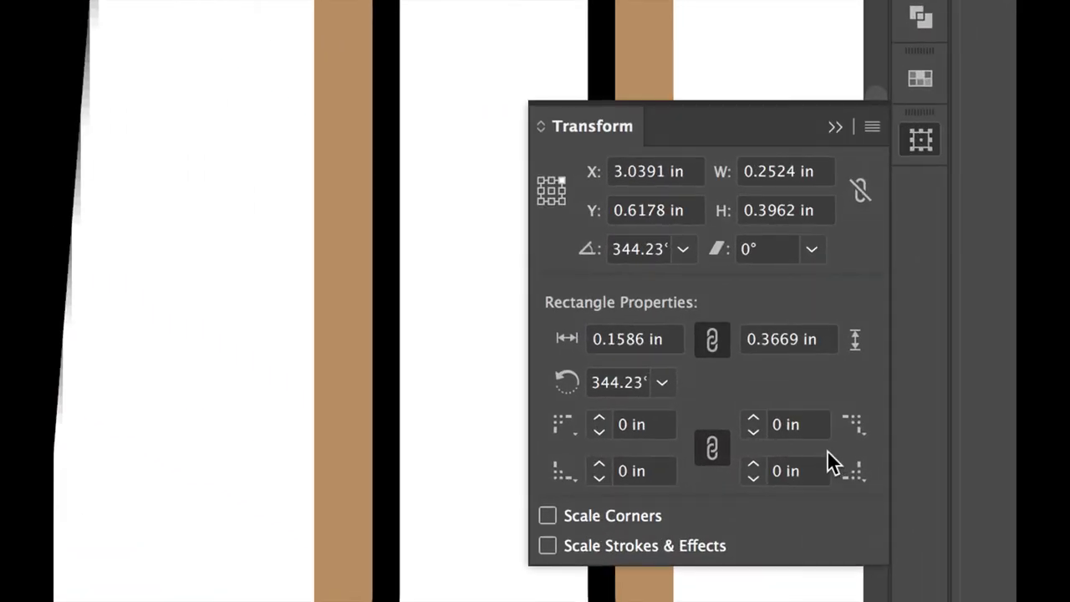
click(629, 430)
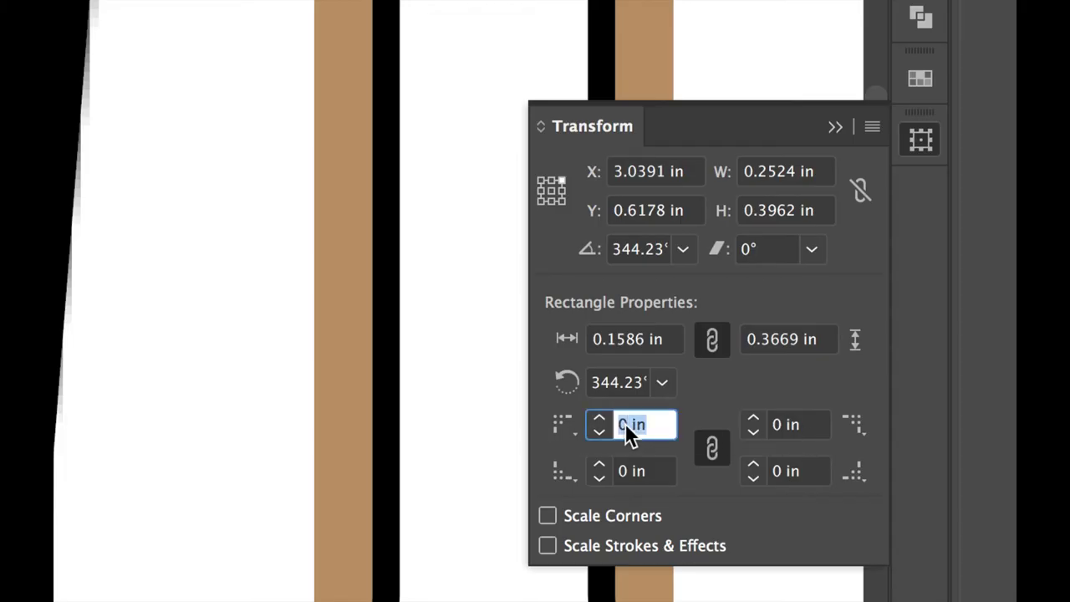
text(.)
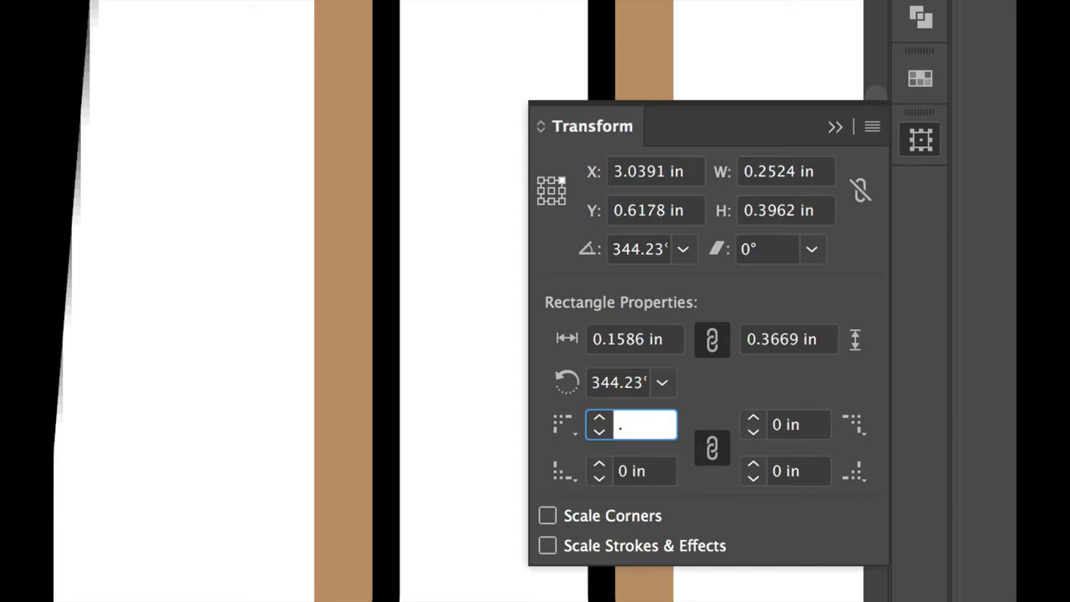
text(05)
key(Return)
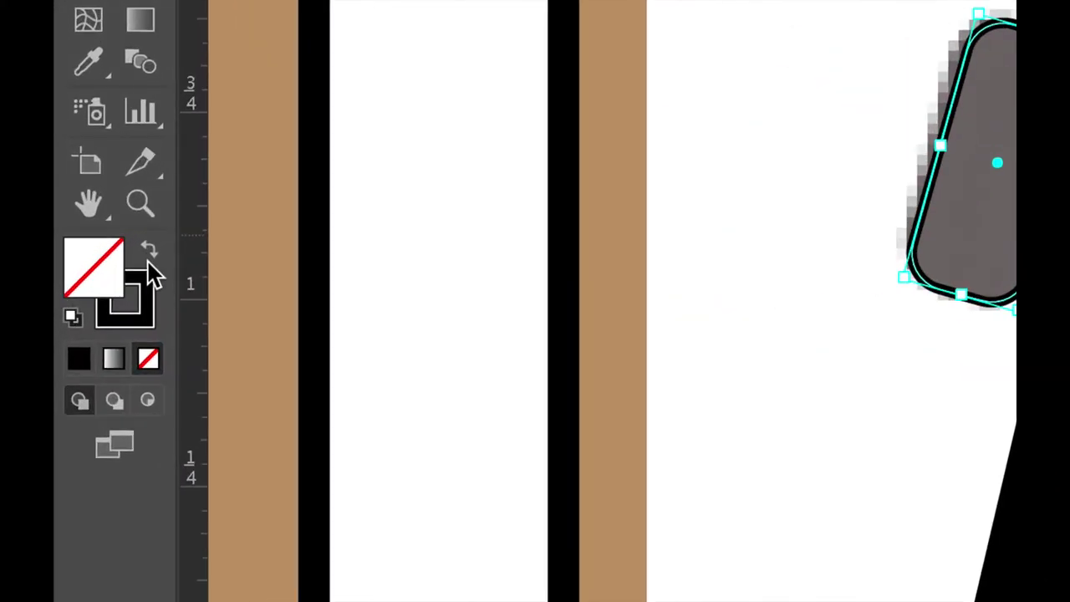
click(149, 253)
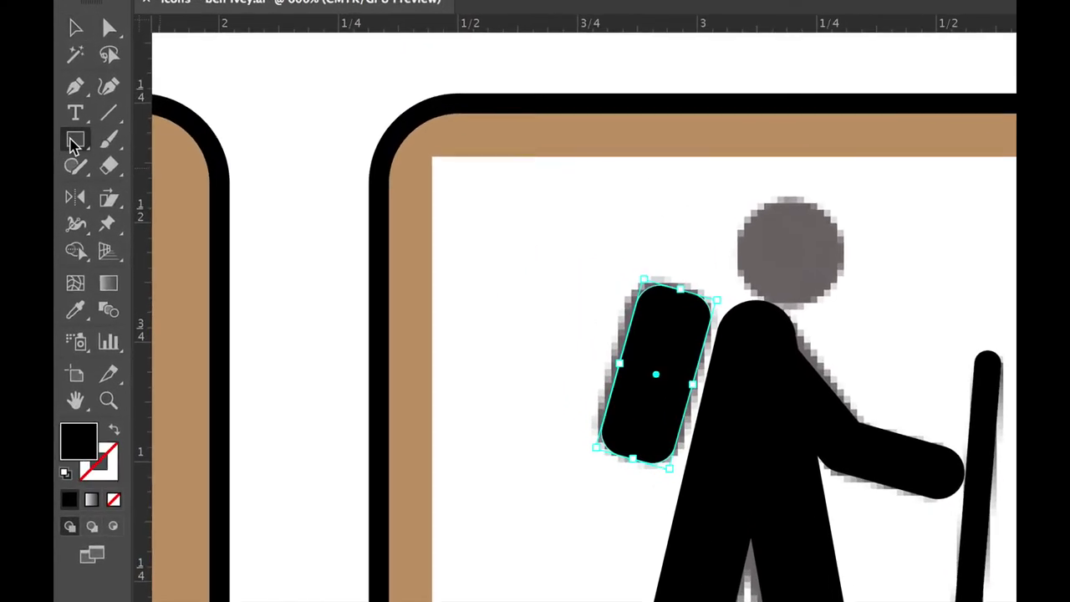
- Draw a black circle about 0.23 in across for the hiker's head, align it with the template and deselect it
click(74, 144)
click(179, 200)
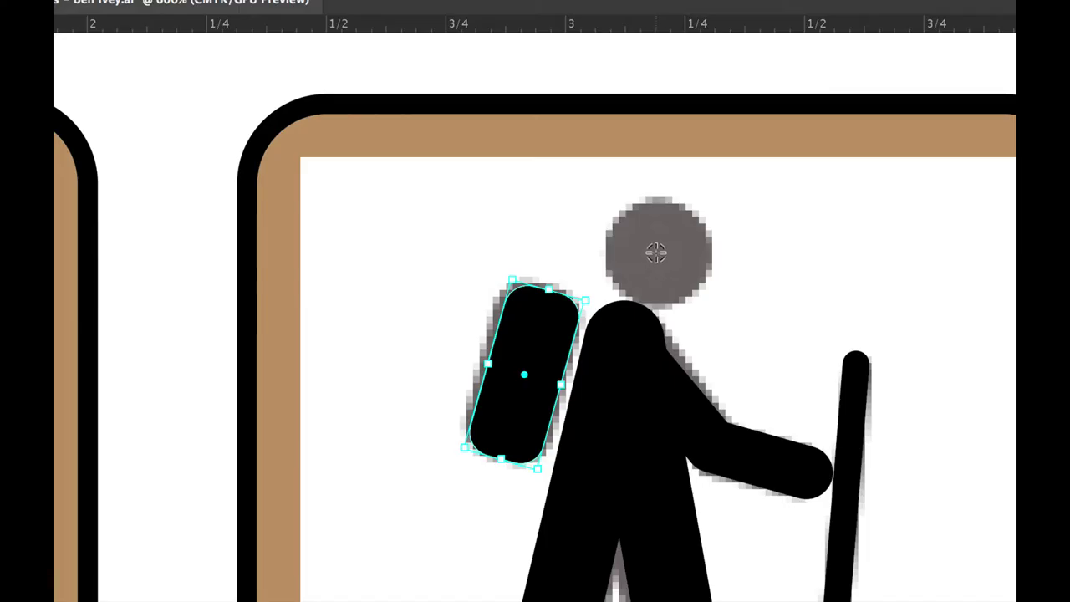
drag(656, 253, 711, 307)
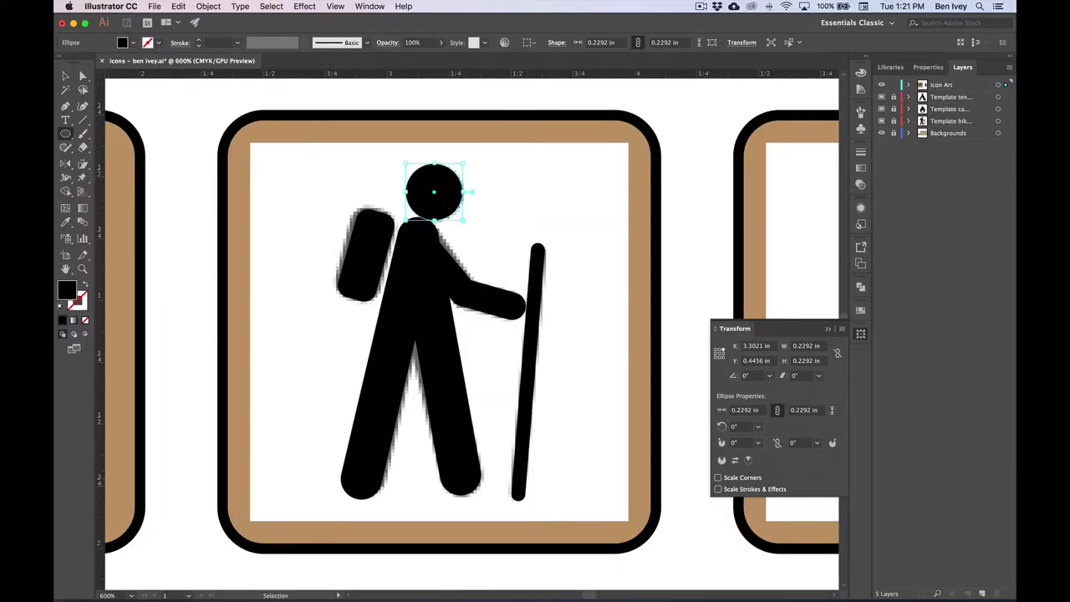
key(v)
drag(456, 175, 468, 176)
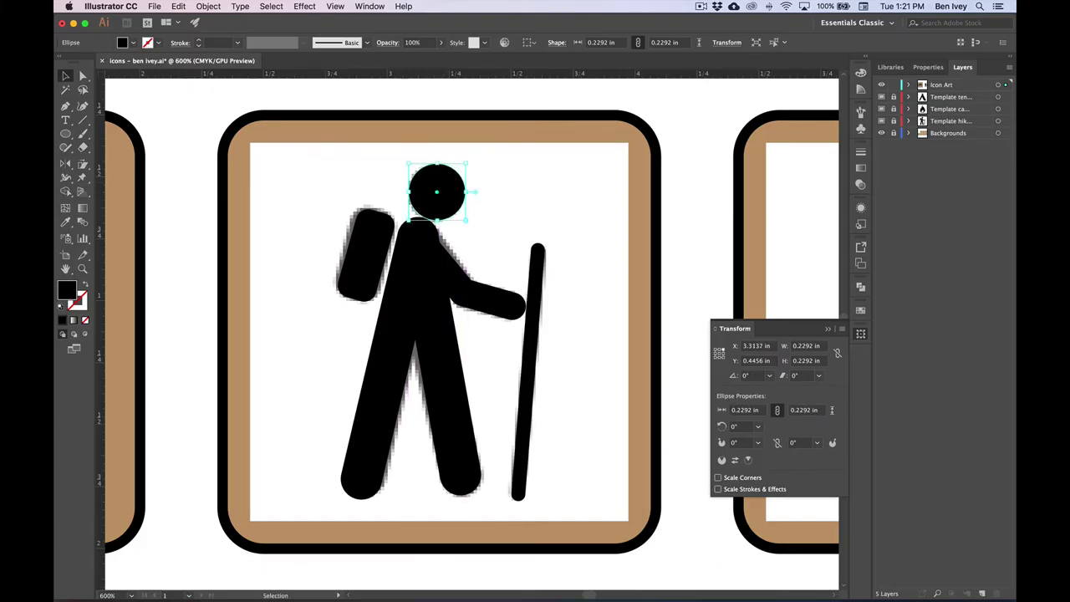
key(super+shift+a)
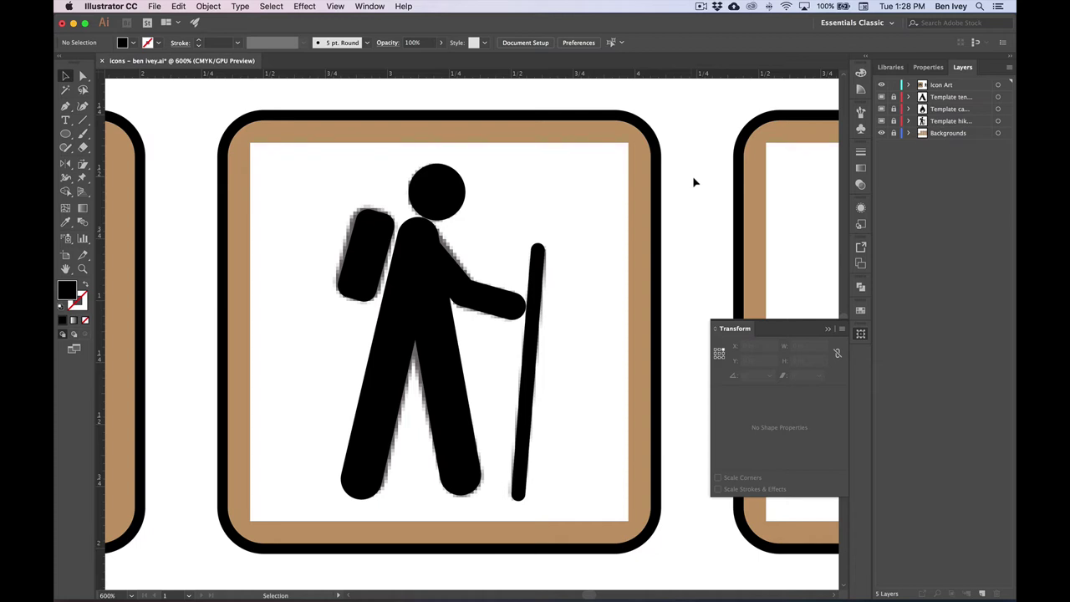
- Switch to Outline view and join the hiker's upper arm and forearm lines at the elbow with the Join tool
click(335, 6)
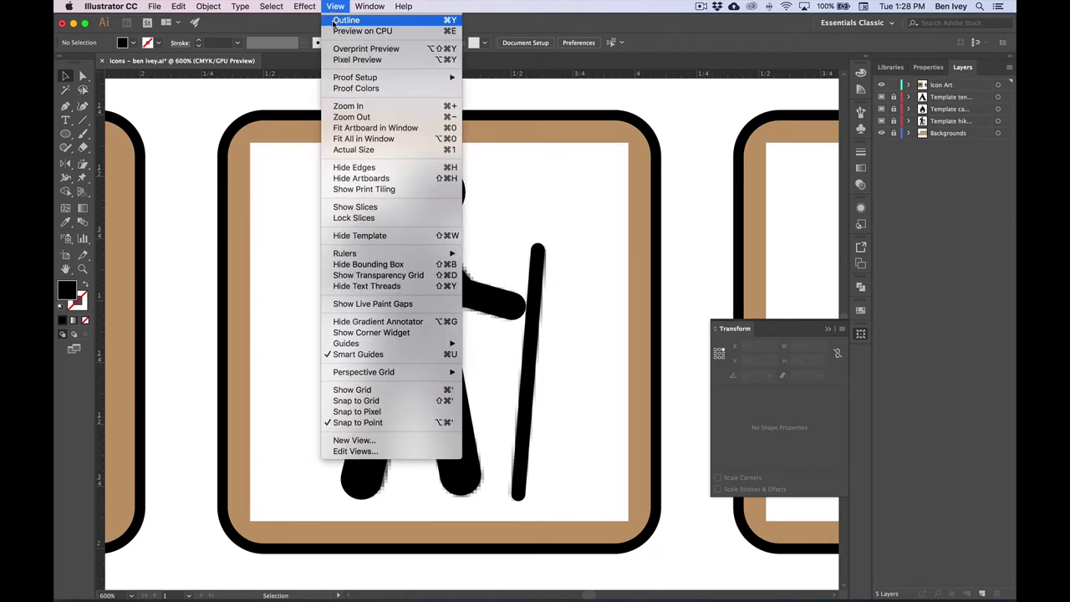
click(335, 20)
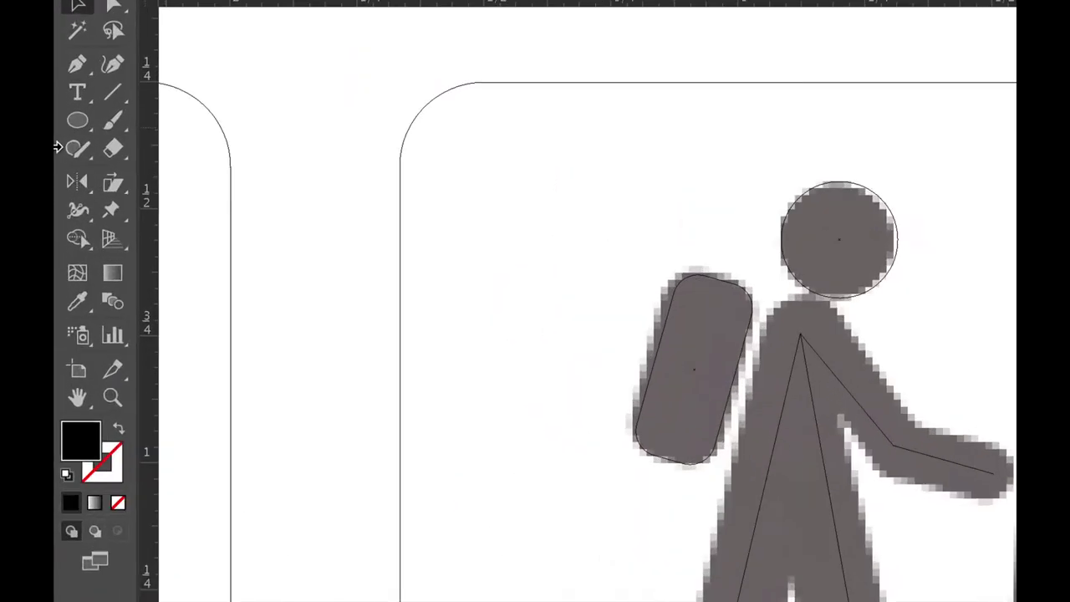
click(66, 147)
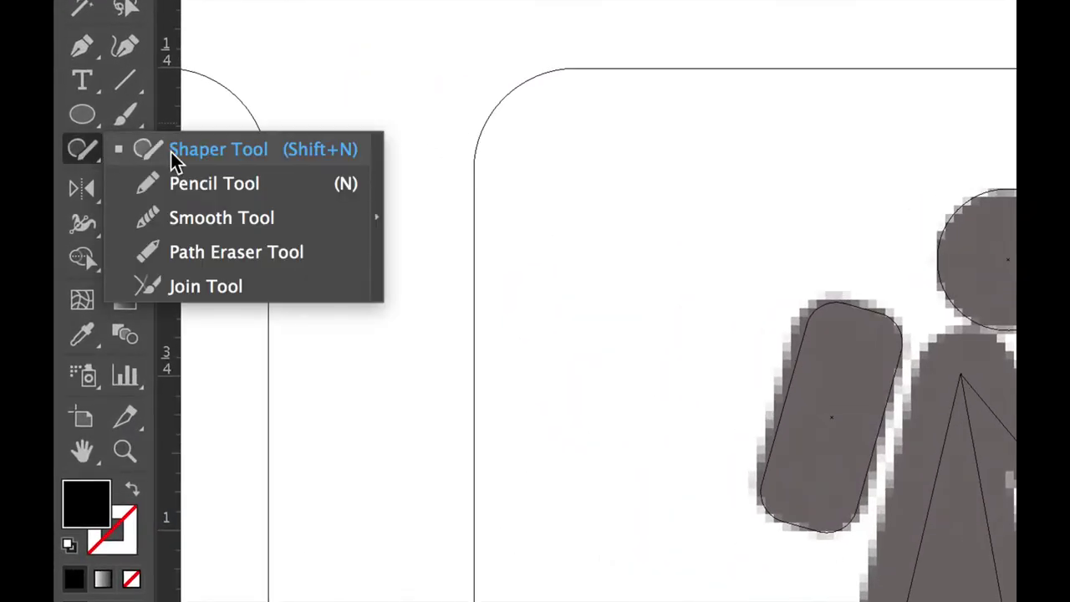
click(183, 286)
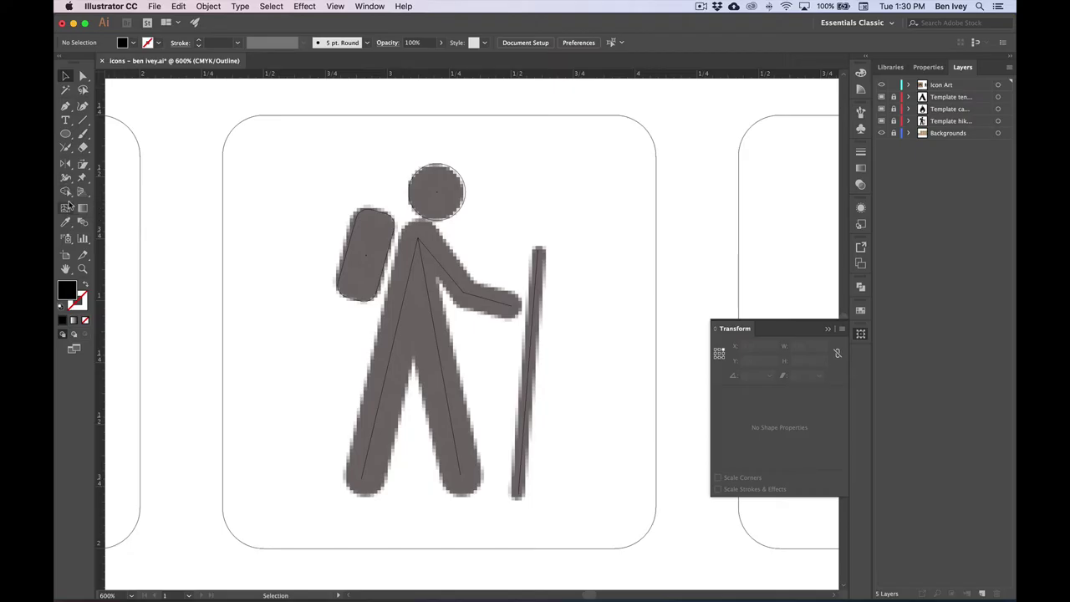
click(66, 147)
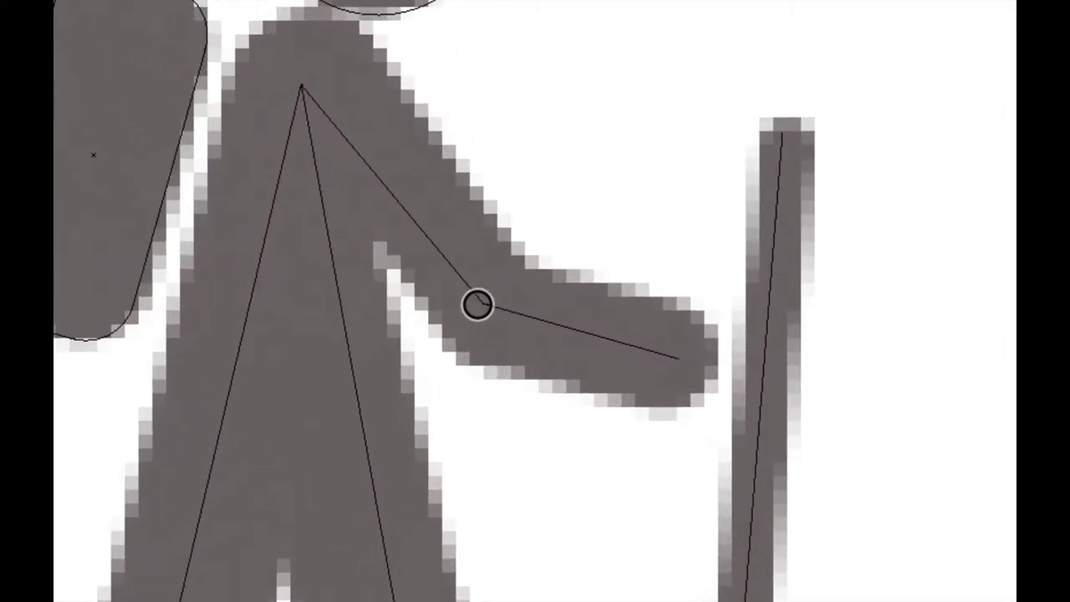
drag(477, 304, 490, 310)
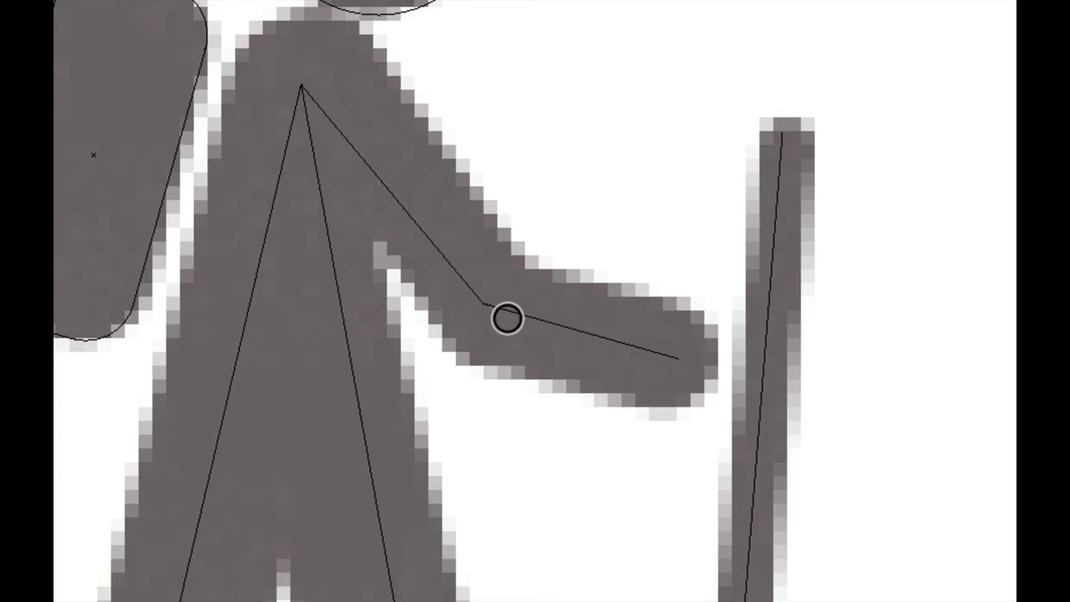
click(483, 303)
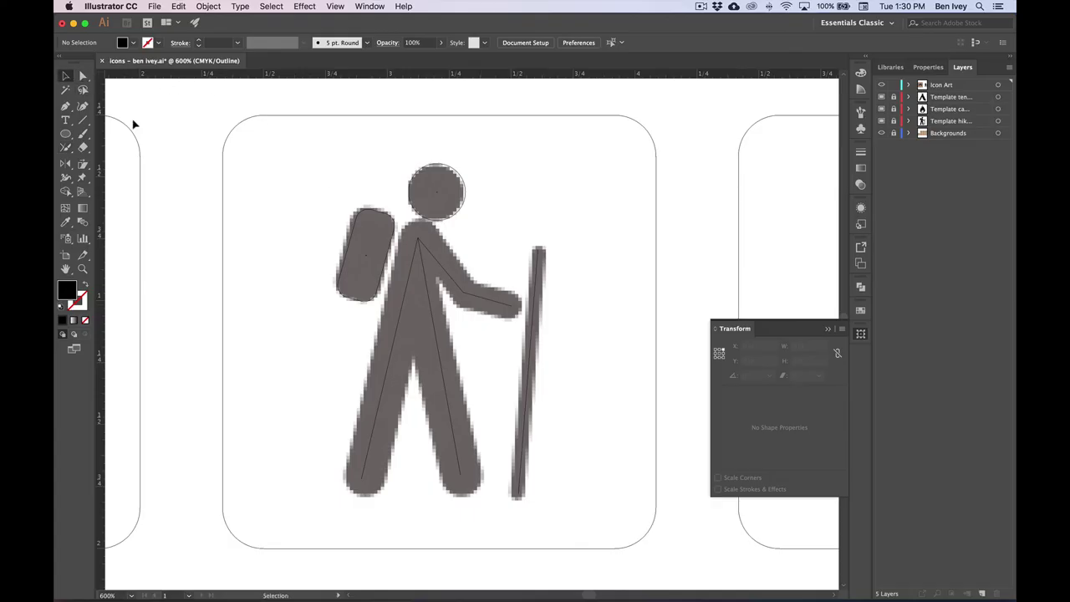
- Select the hiker's joined arm path and lock it
click(430, 257)
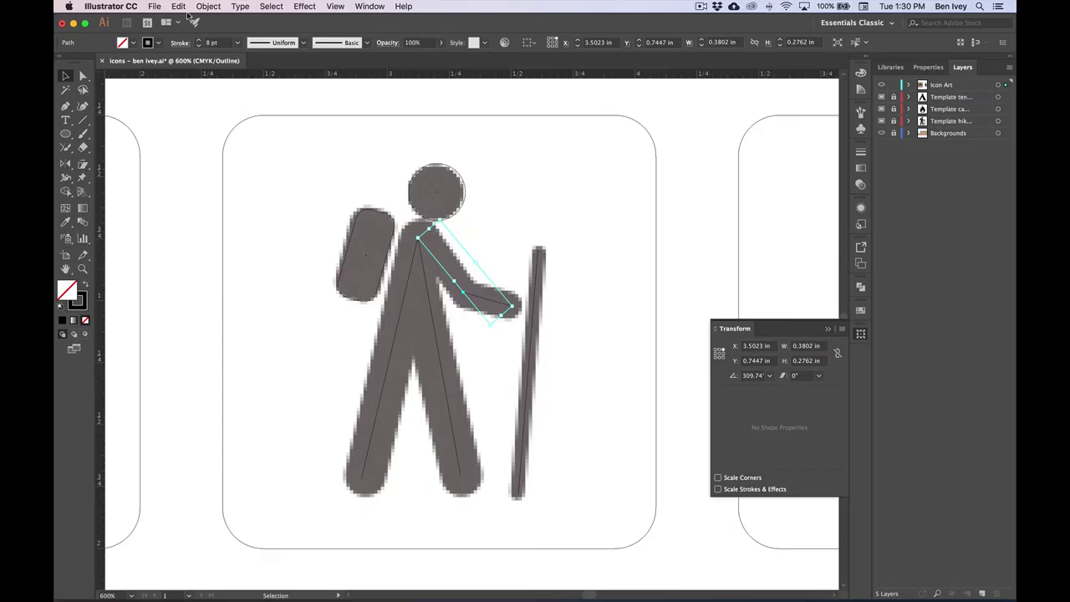
click(209, 6)
mouse_move(251, 71)
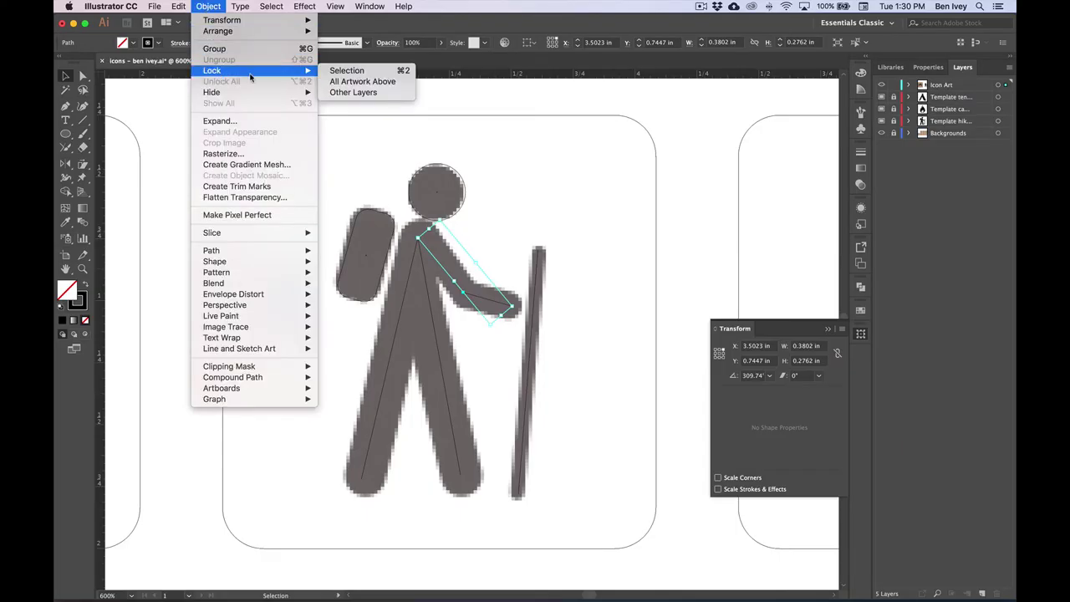
click(358, 74)
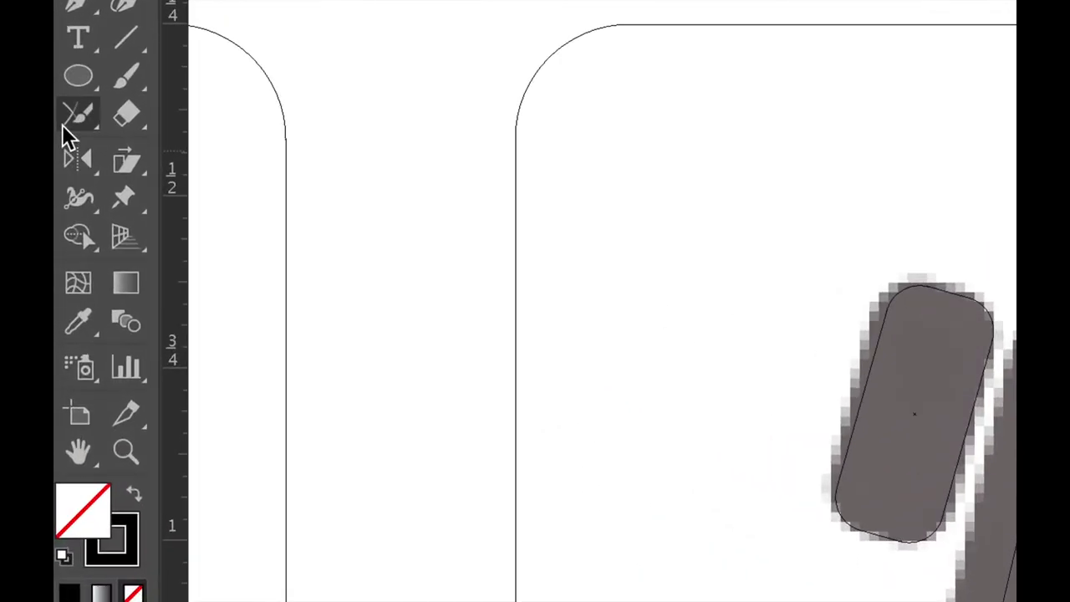
- Join the hiker's two leg lines at the shoulder with the Join tool and switch back to GPU Preview
click(67, 128)
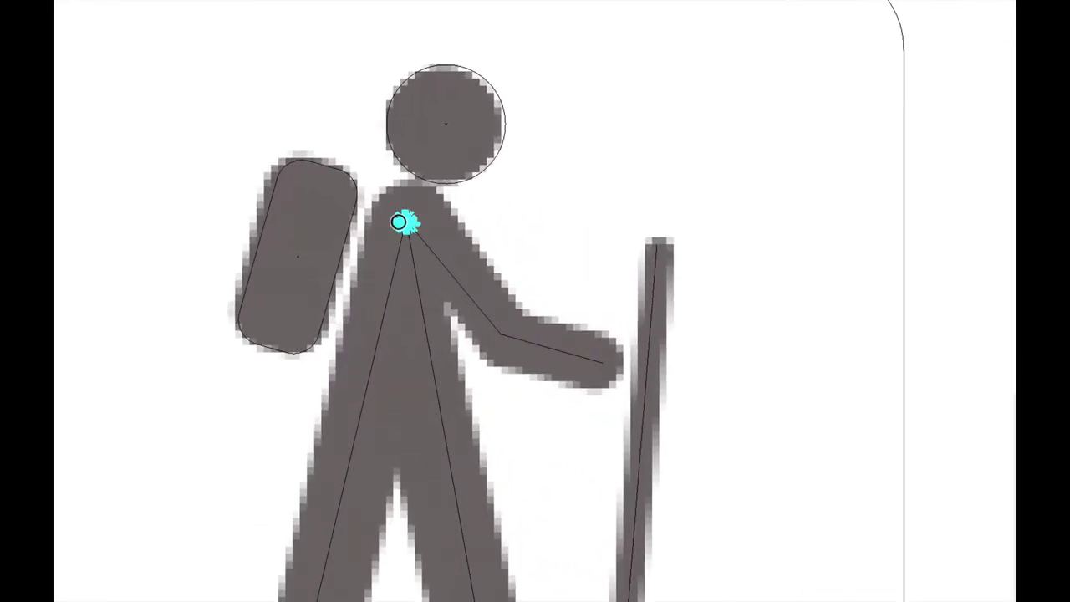
drag(403, 223, 409, 220)
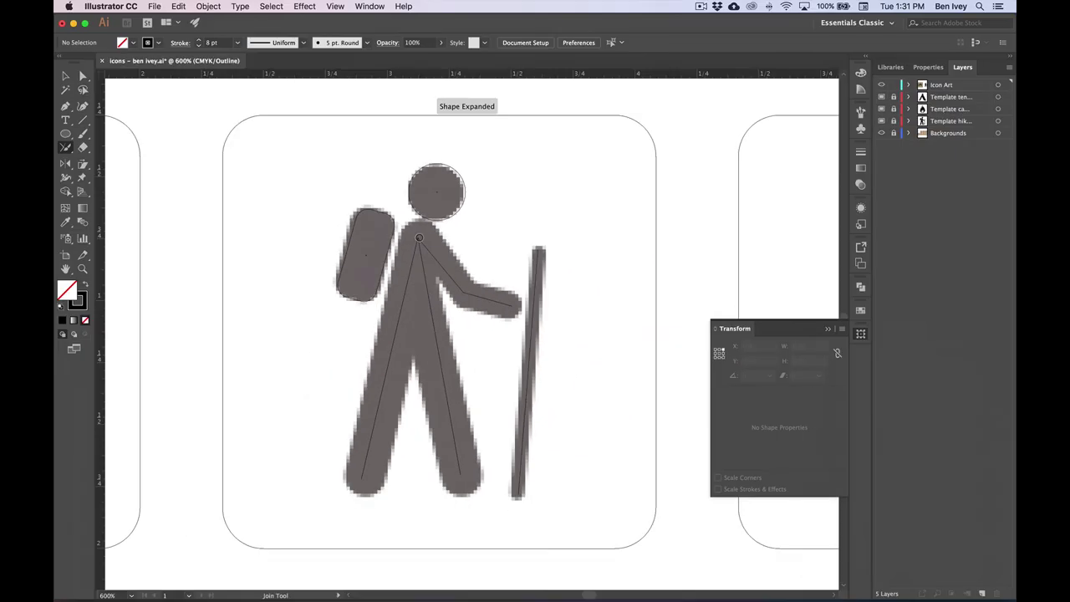
click(65, 76)
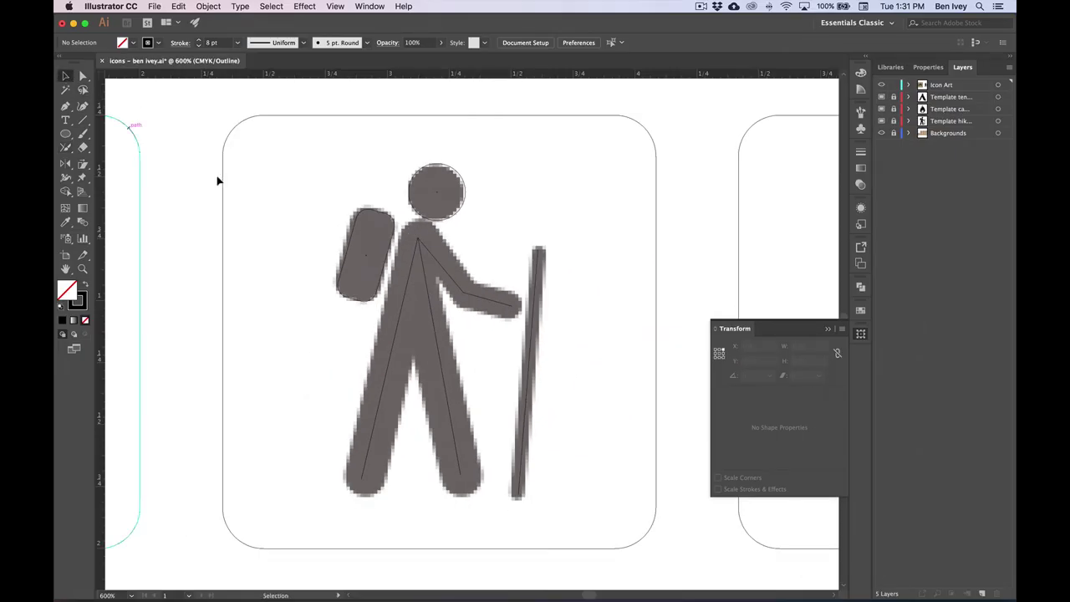
click(429, 283)
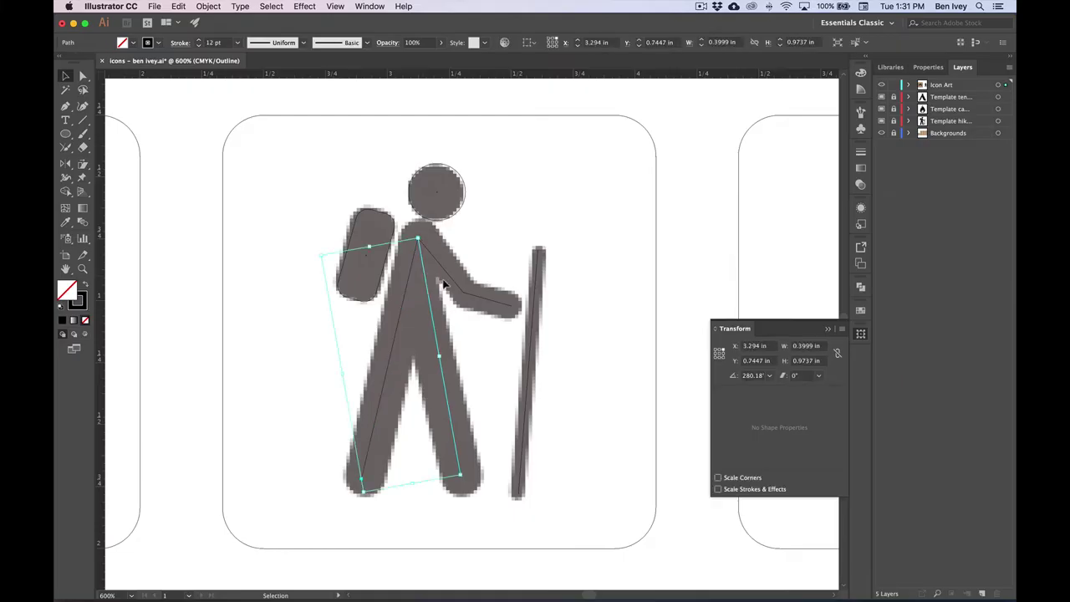
click(457, 311)
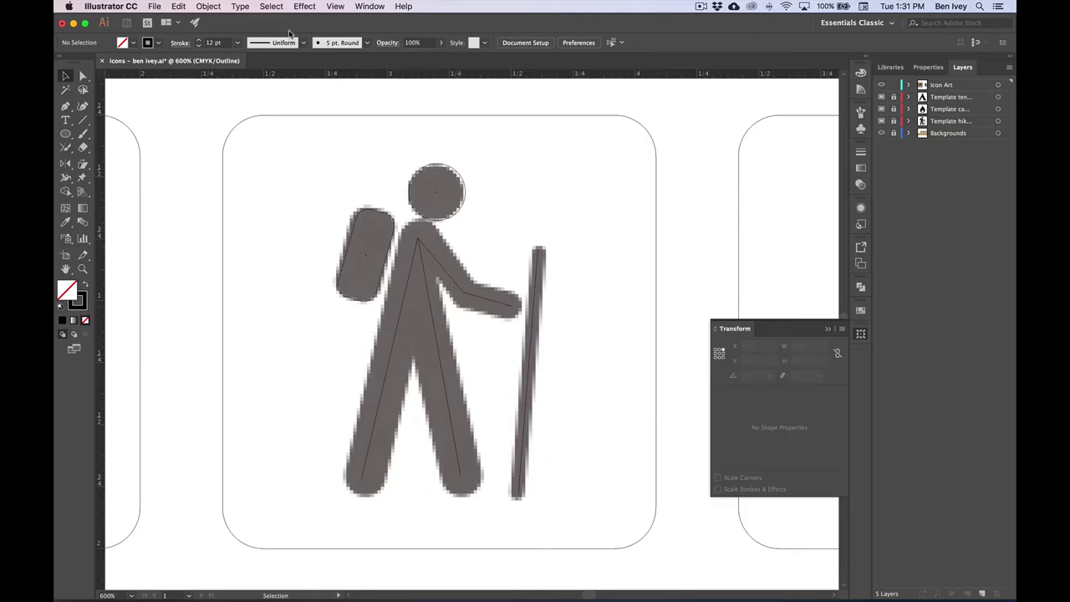
click(337, 7)
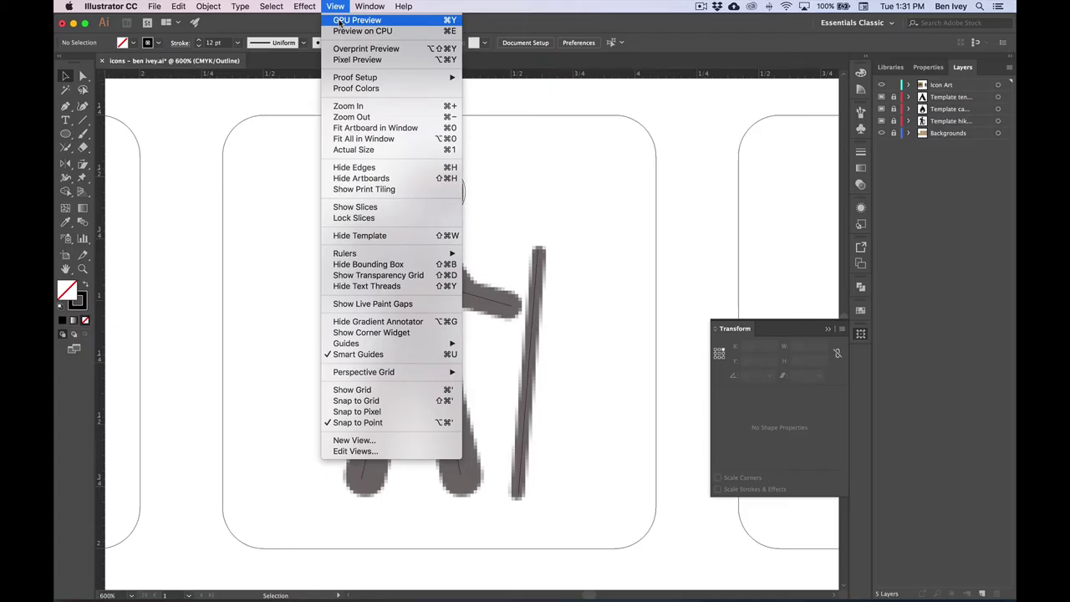
click(341, 21)
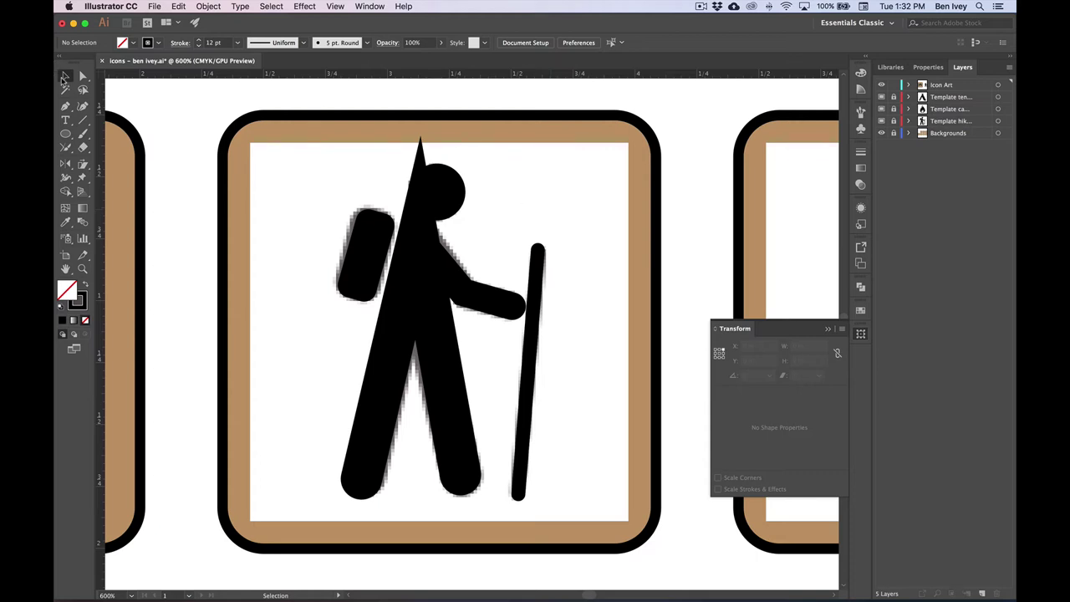
- Set the hiker's leg path to round join corners and unlock the arm path in the Icon Art layer
click(397, 328)
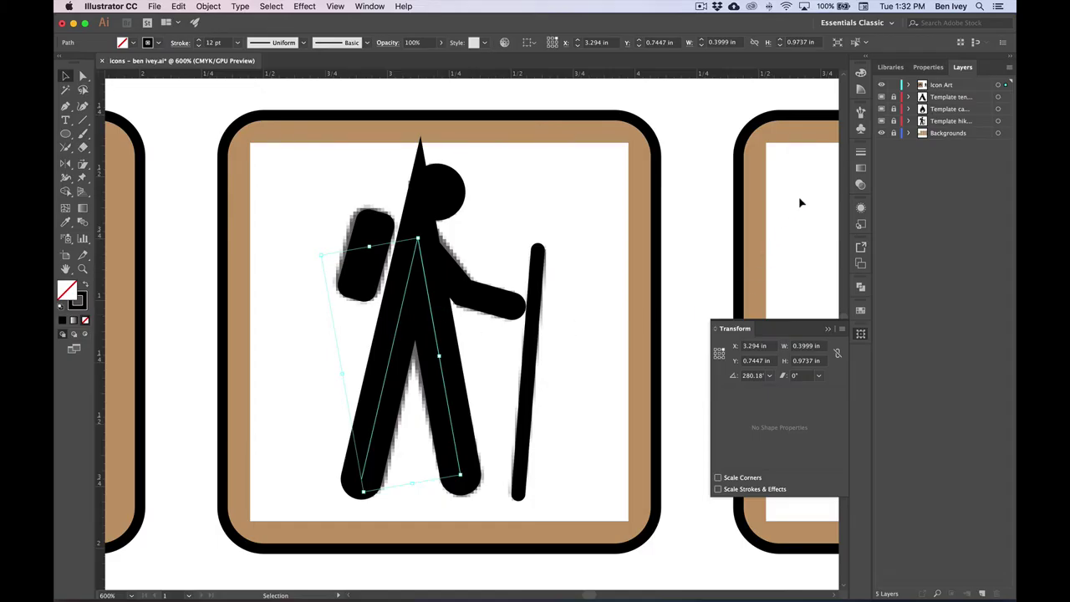
click(861, 155)
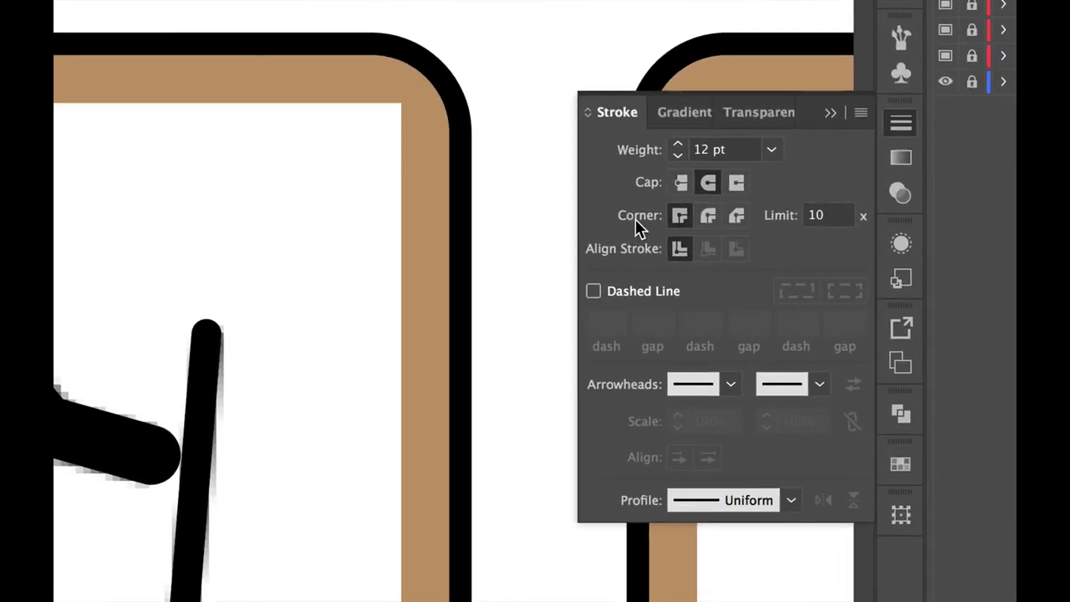
click(709, 217)
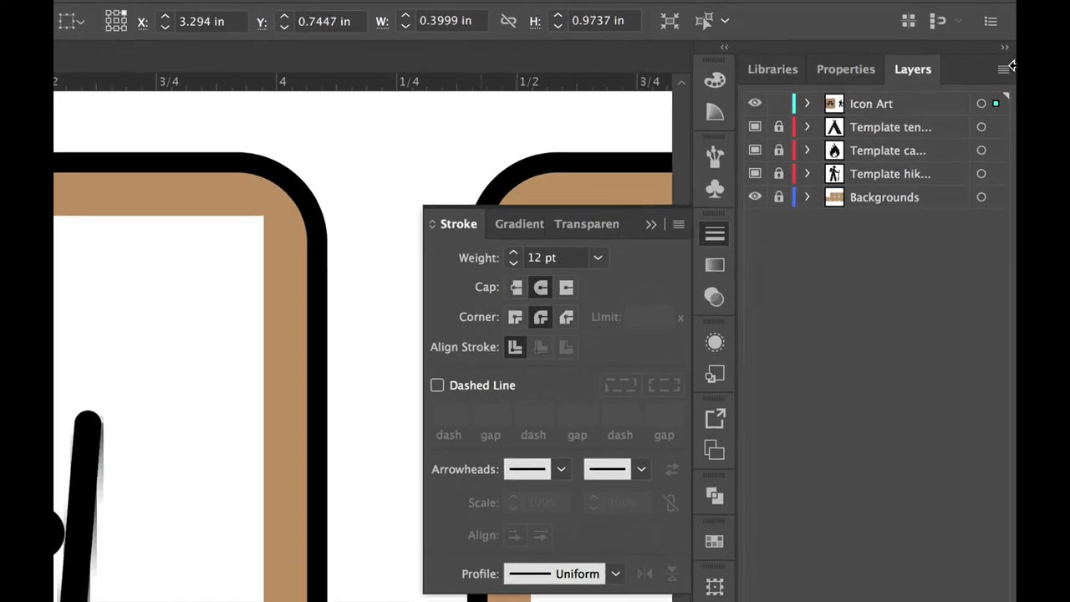
click(807, 103)
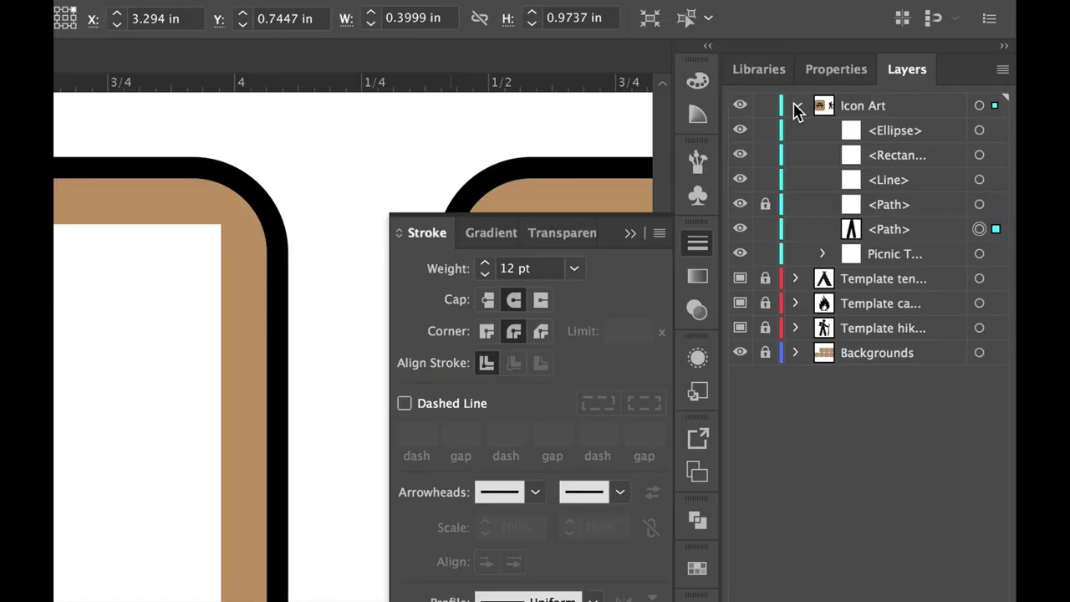
click(890, 211)
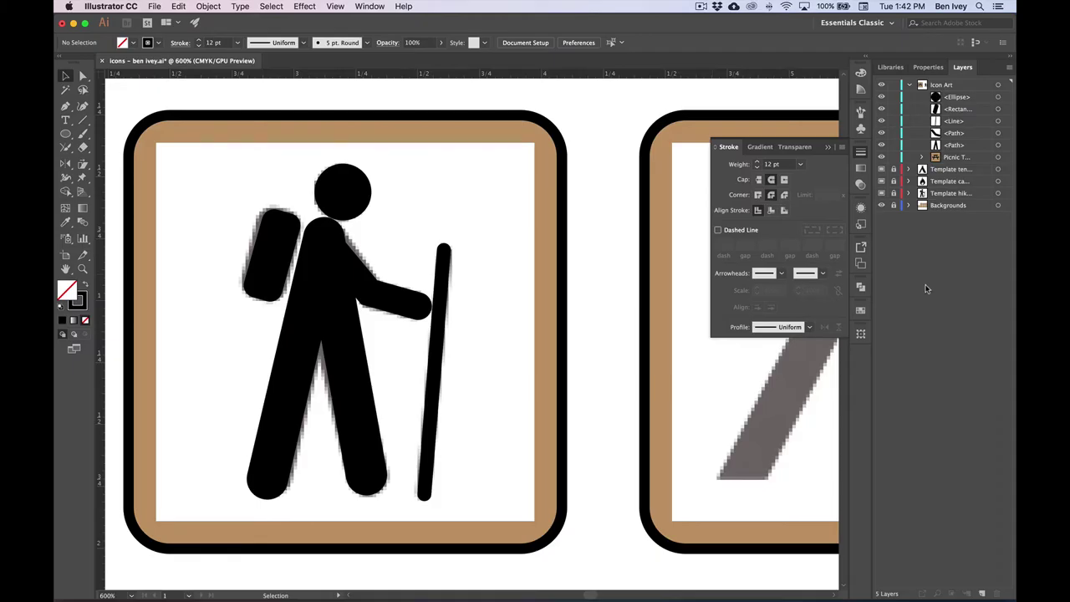
- Undock the Layers panel beside the hiker artwork and lock the Picnic Table group
drag(962, 67, 547, 149)
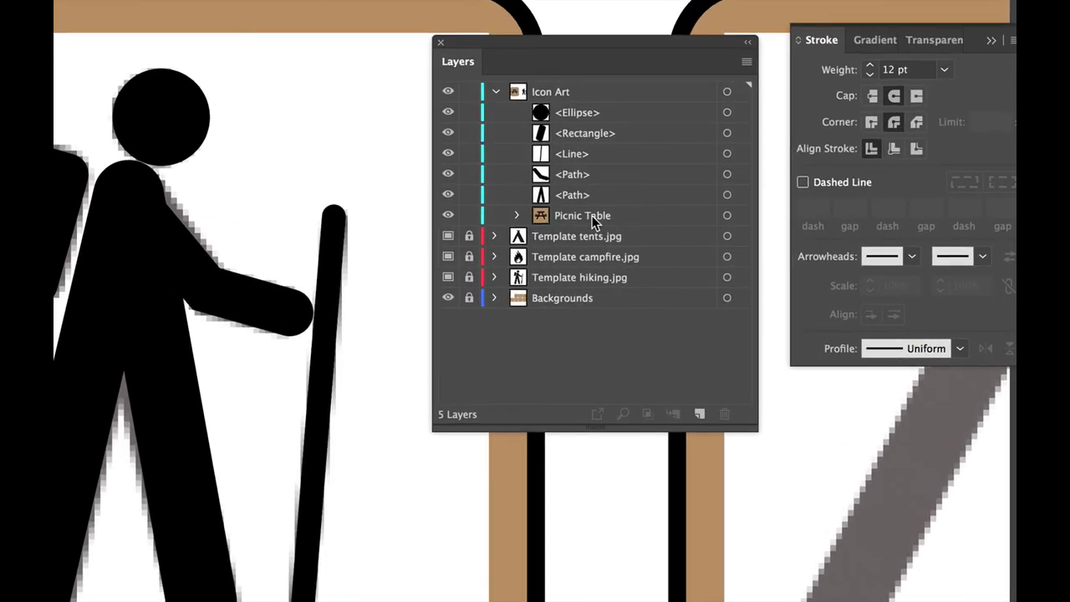
click(567, 219)
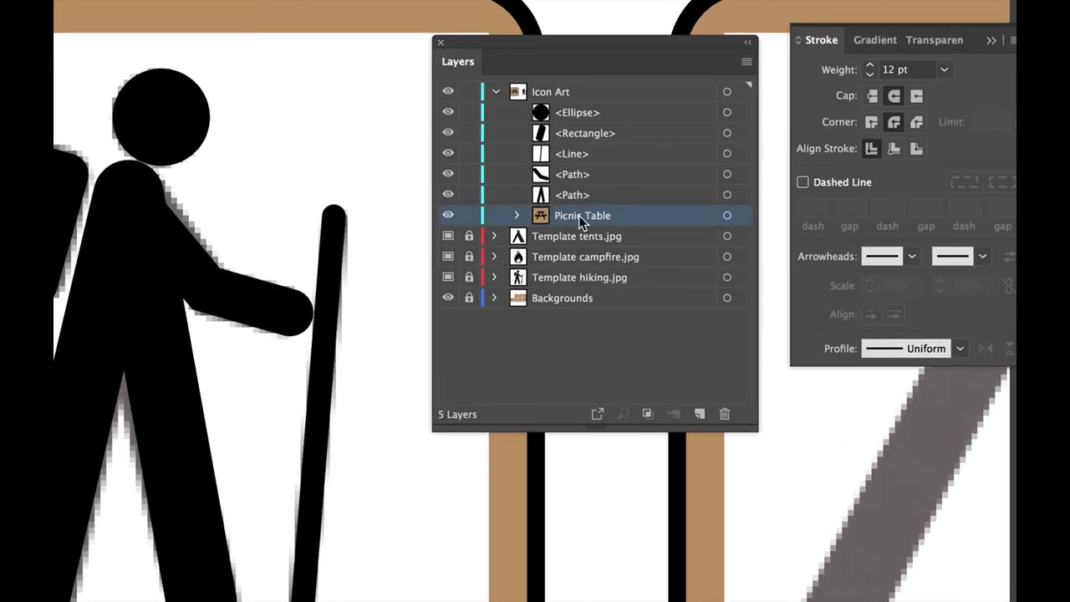
click(469, 215)
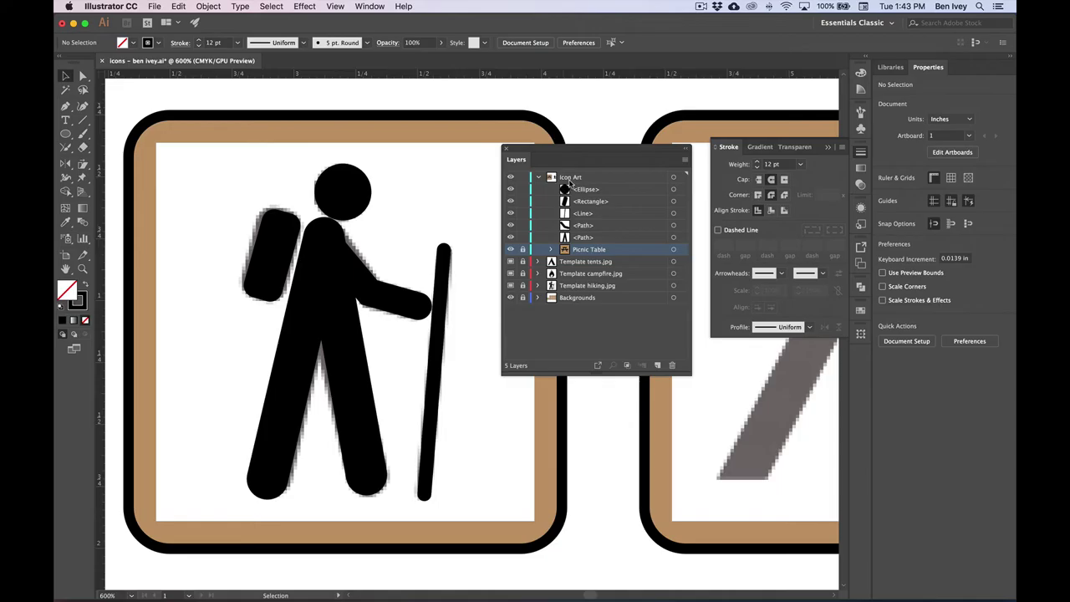
- Select all unlocked hiker parts and group them
click(270, 7)
click(272, 19)
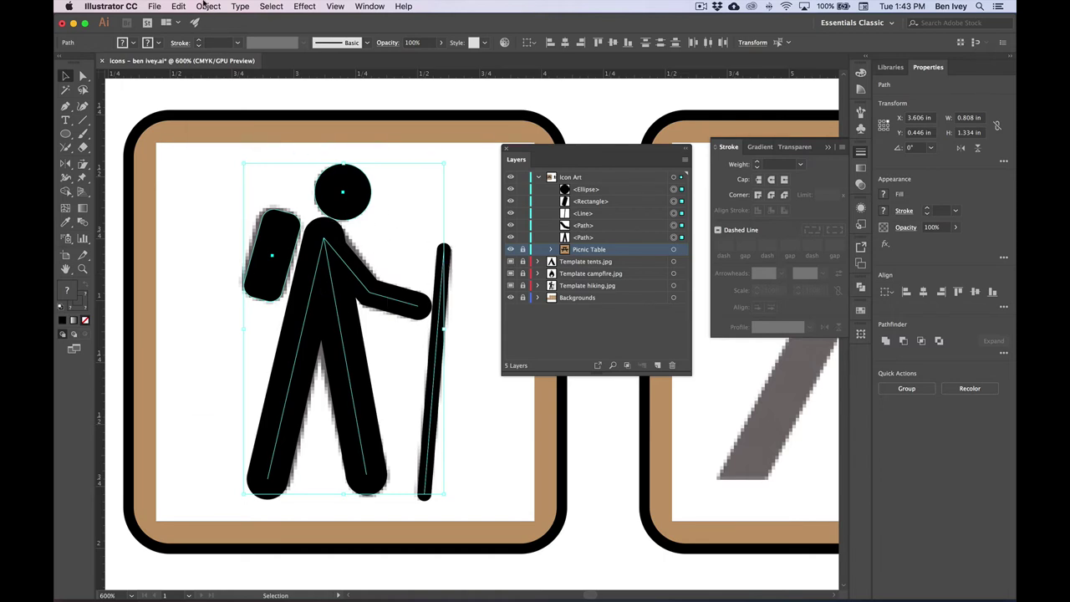
click(208, 7)
click(211, 49)
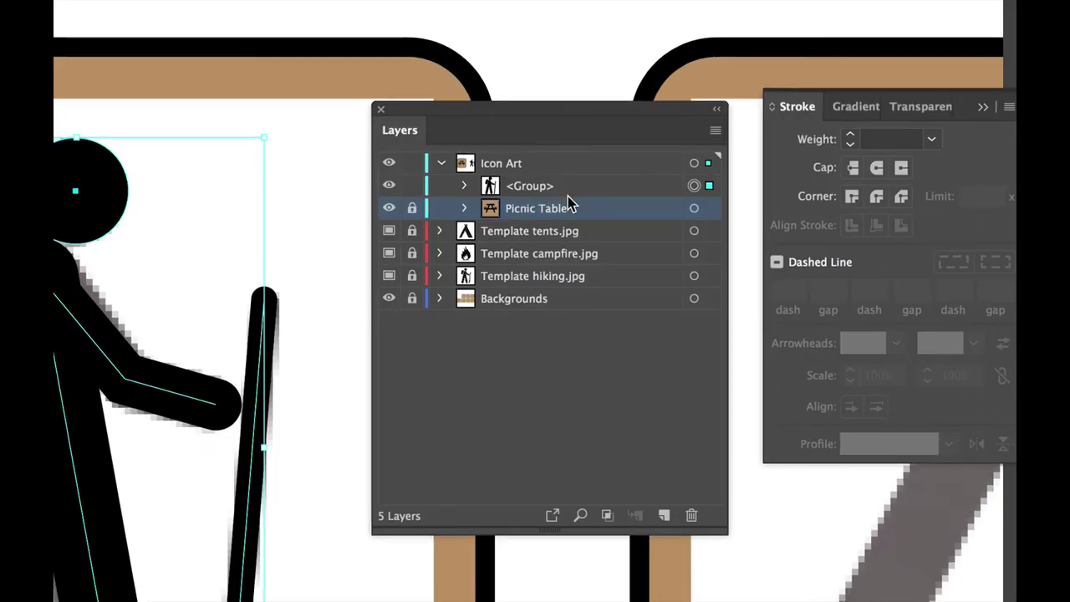
- Delete the Template hiking.jpg layer together with its artwork
click(505, 277)
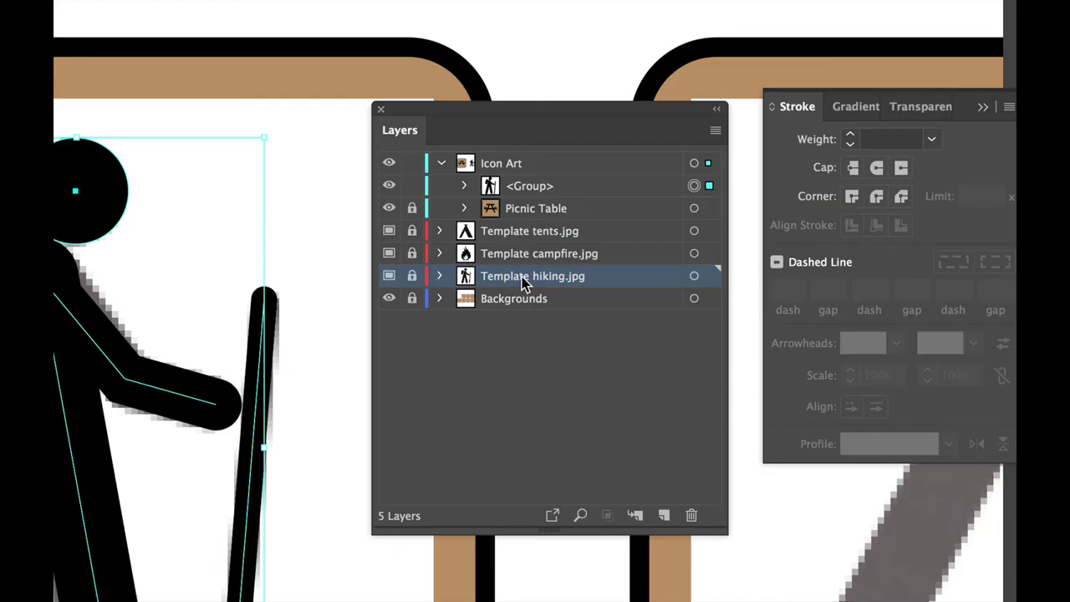
click(692, 516)
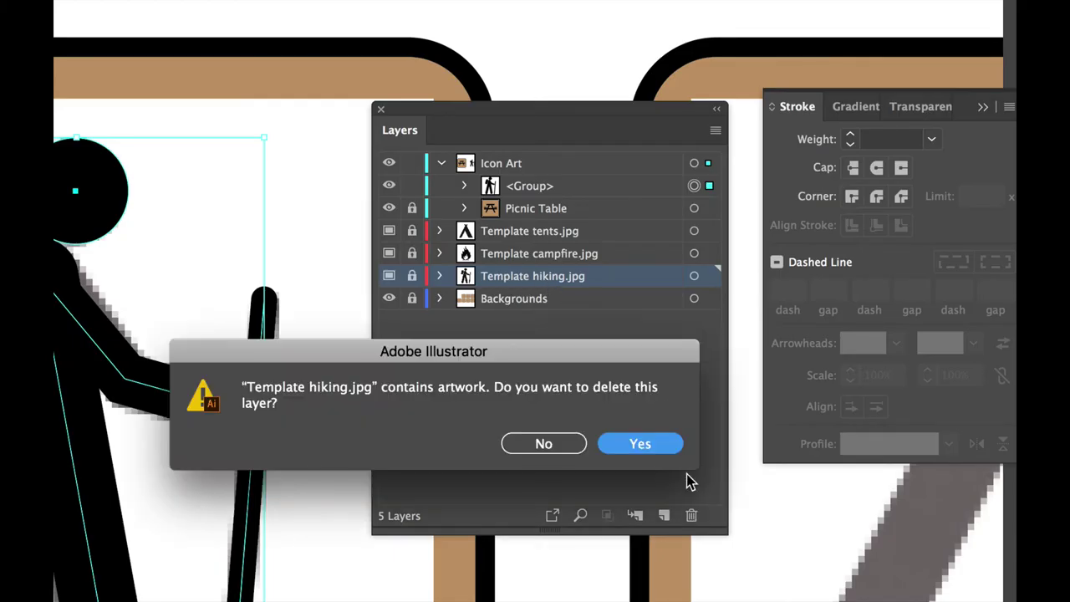
click(635, 444)
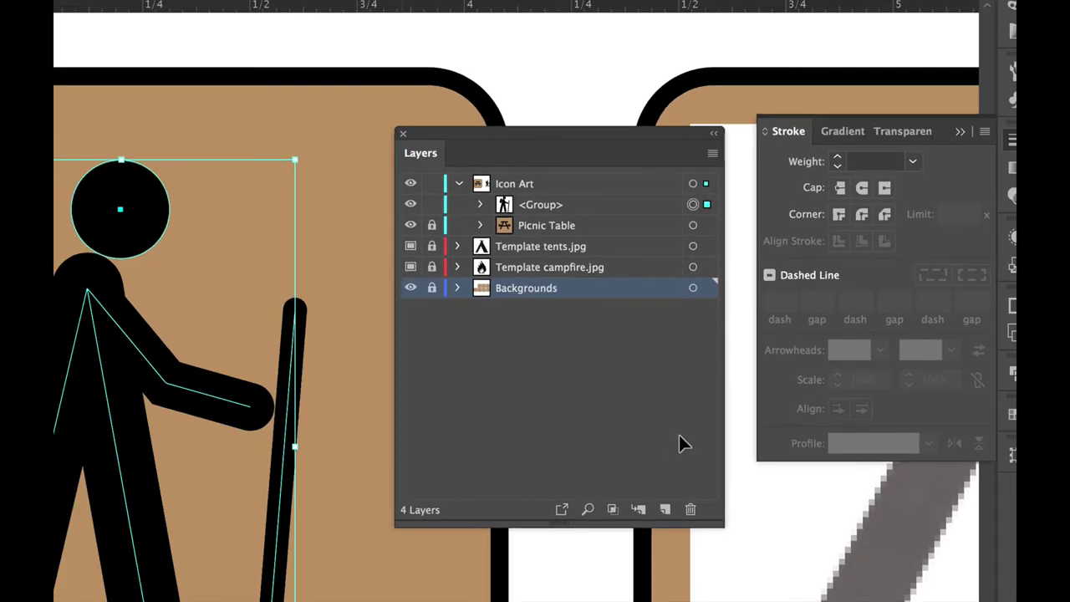
- Group the hiker with its tan background rectangle, unlocking the Backgrounds layer for this and relocking and collapsing it
click(457, 288)
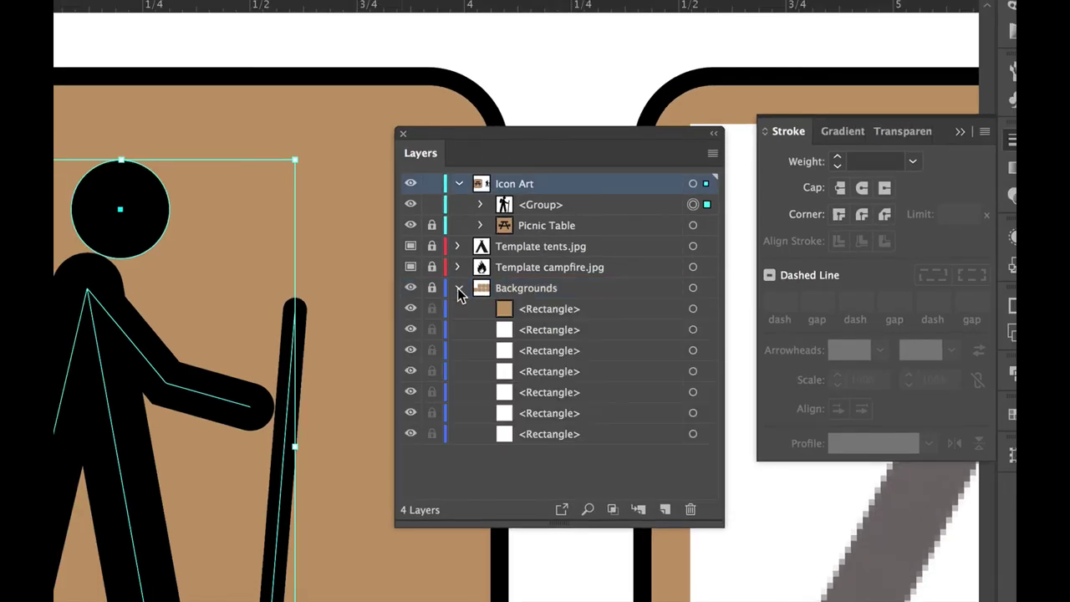
click(431, 289)
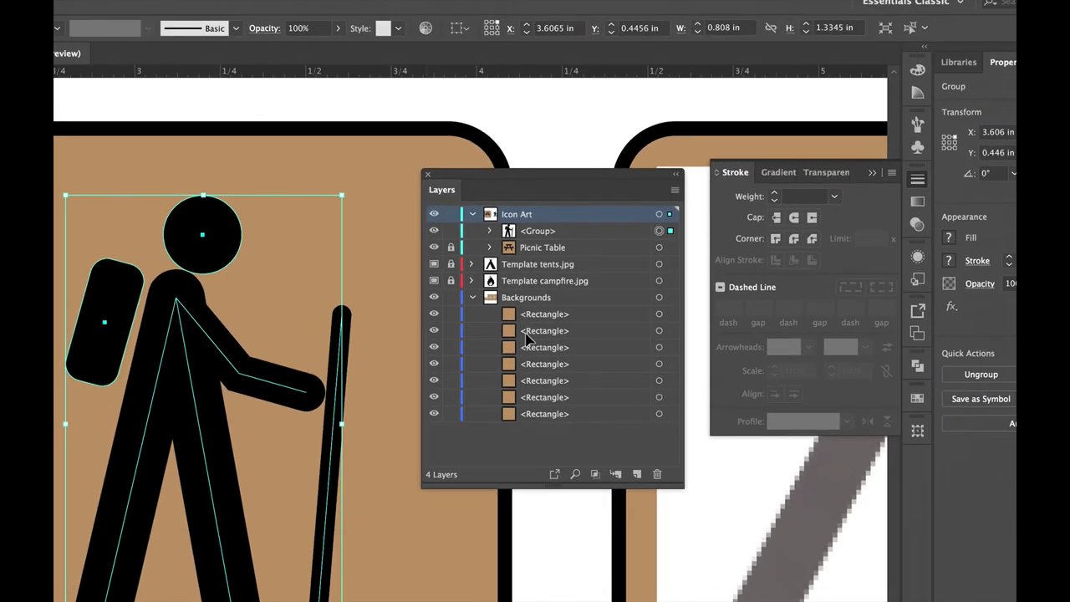
shift+click(382, 243)
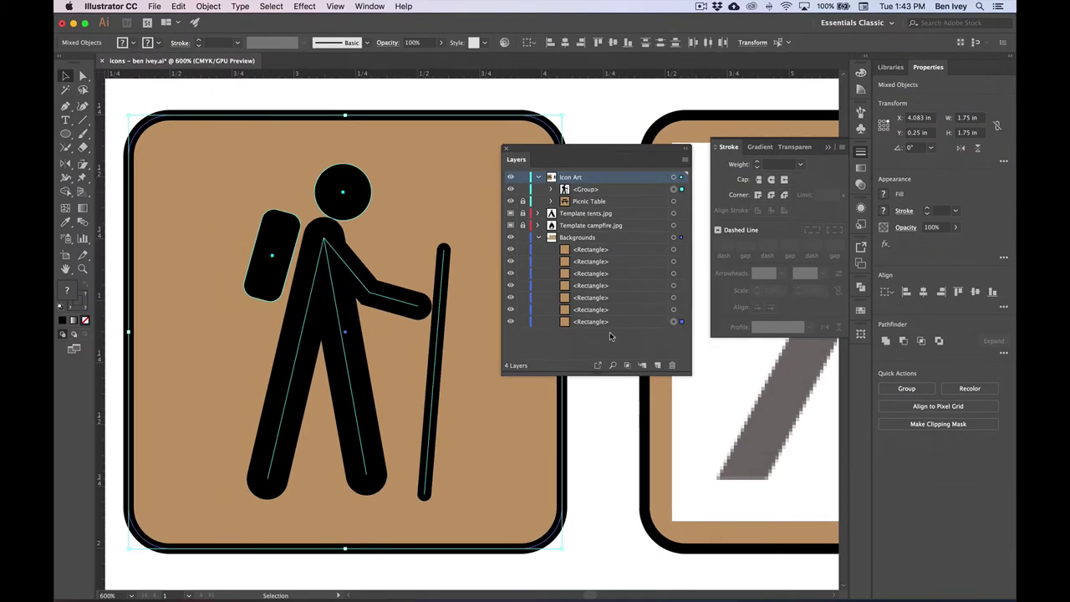
click(208, 7)
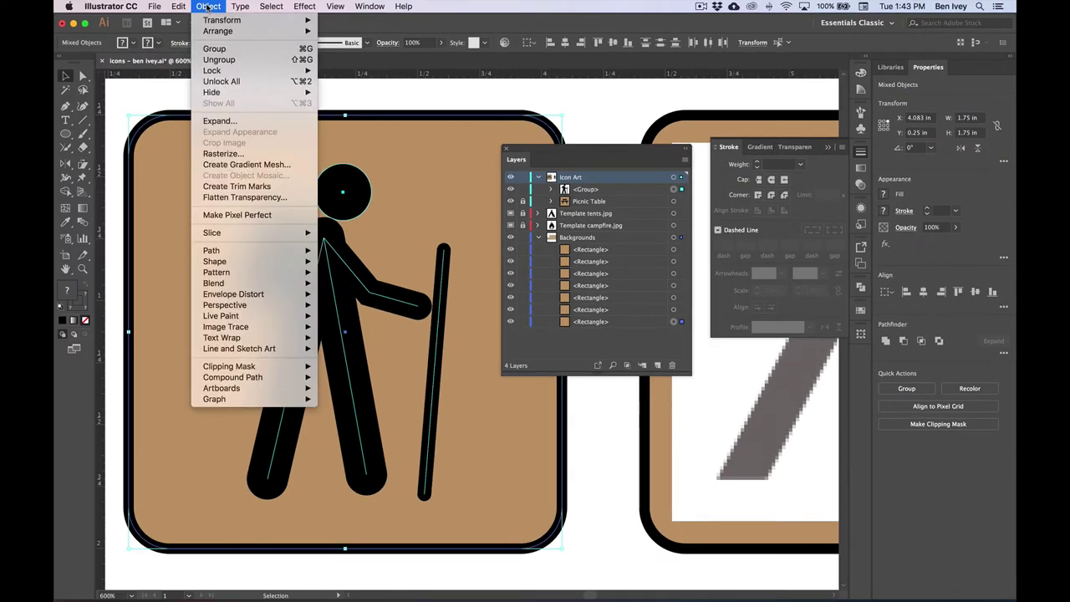
click(214, 49)
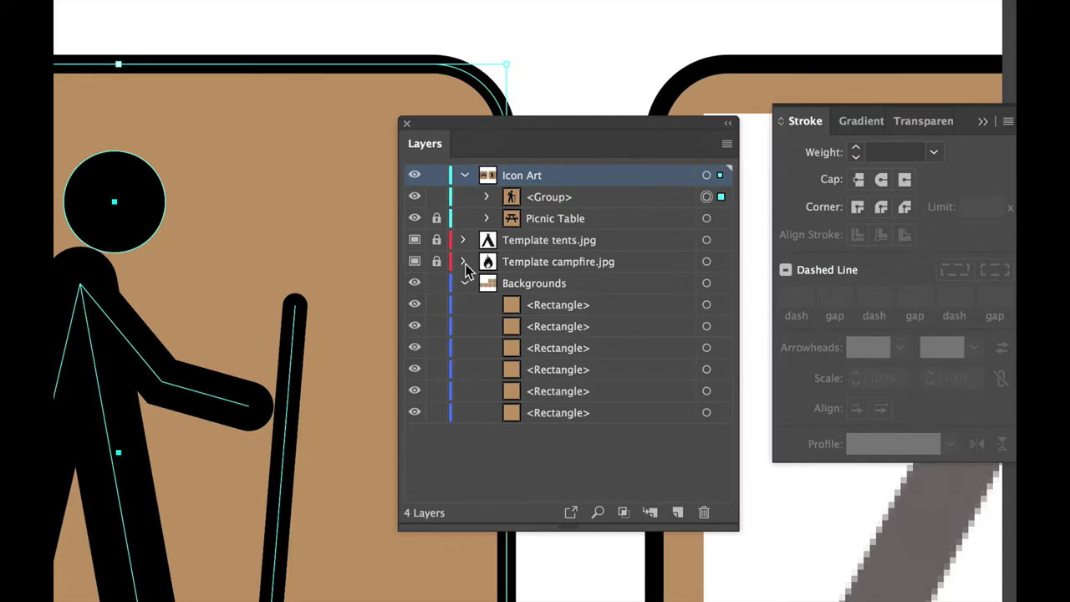
click(436, 285)
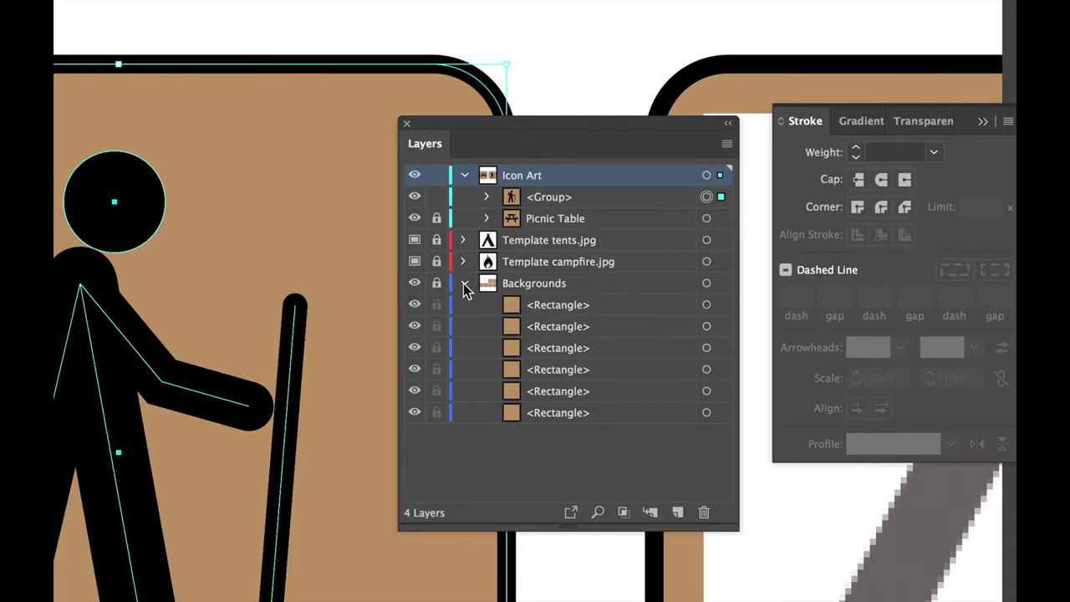
click(466, 286)
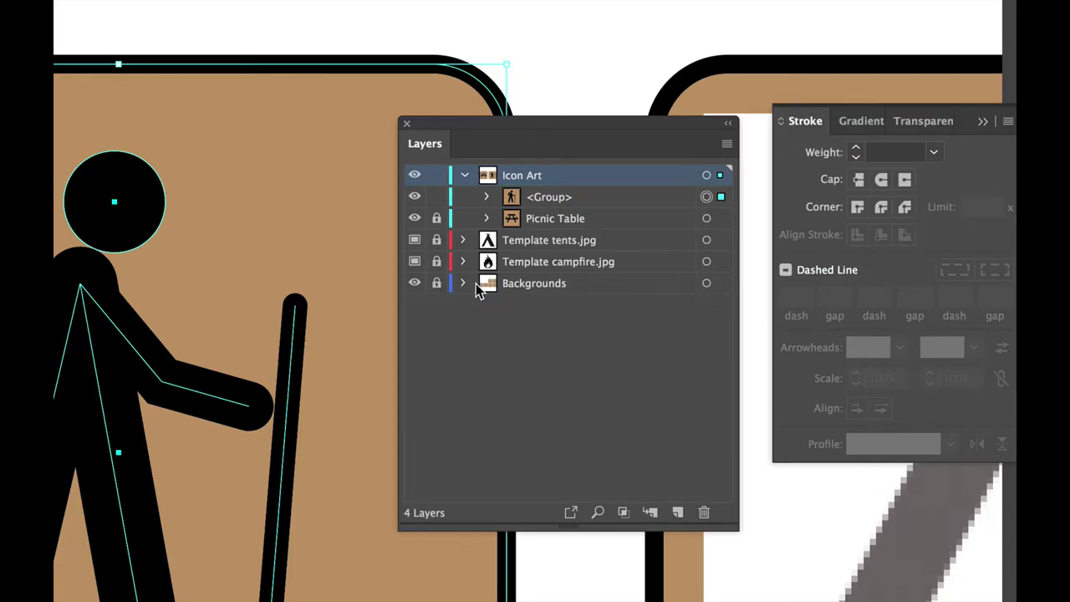
- Rename the new group in Icon Art as Hiker, lock it and collapse the Icon Art layer
double_click(550, 198)
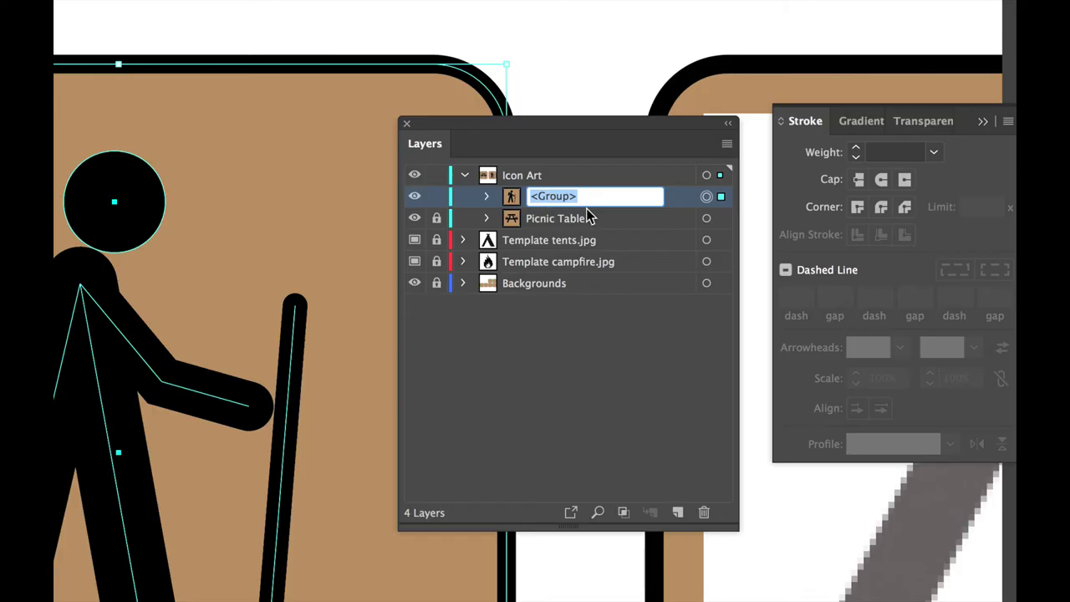
text(Hiker)
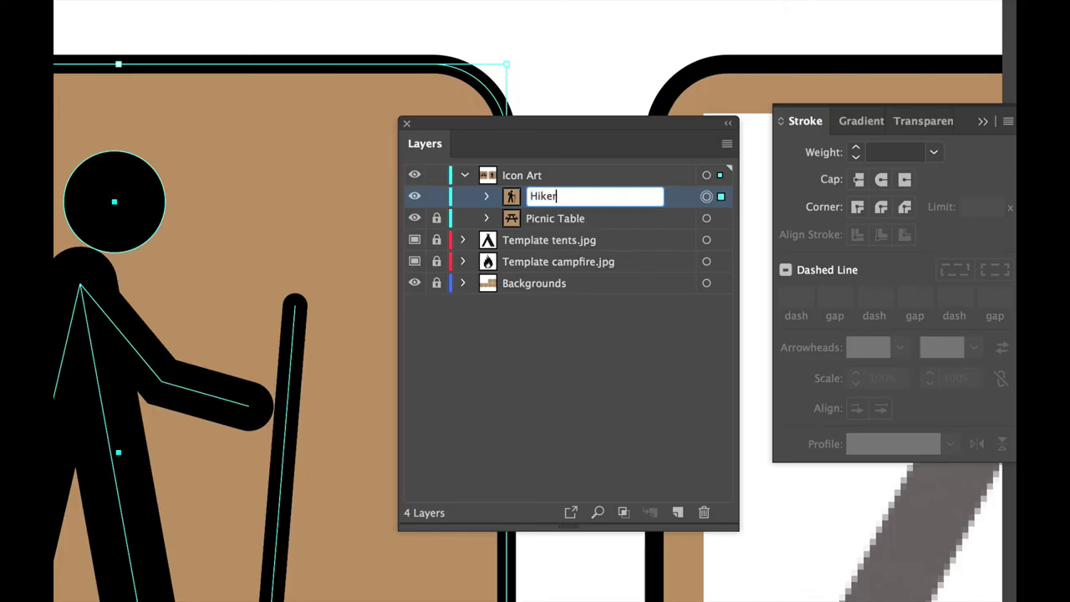
key(Return)
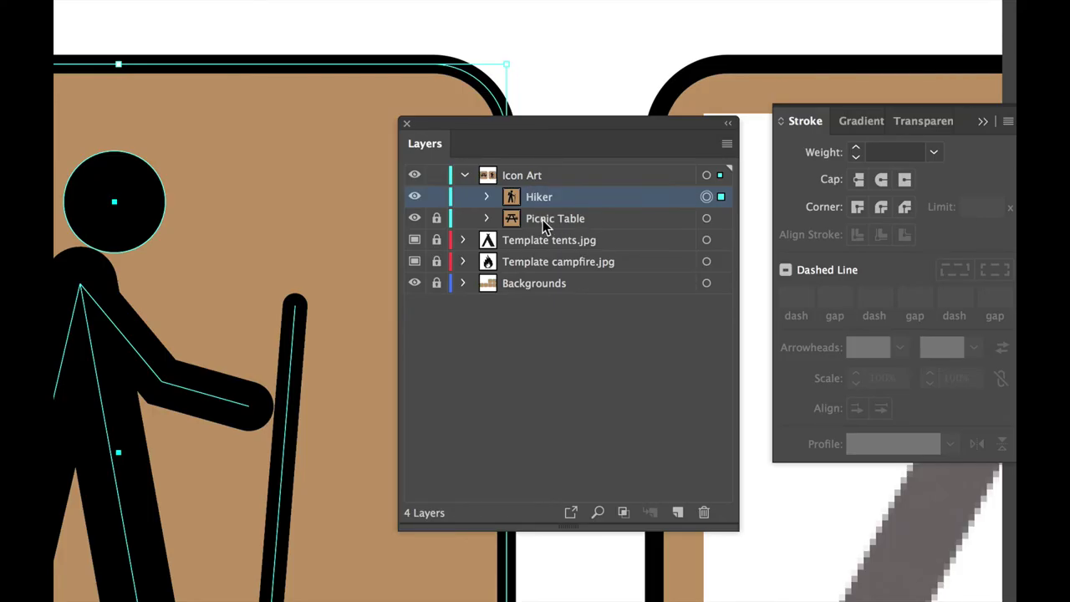
click(436, 197)
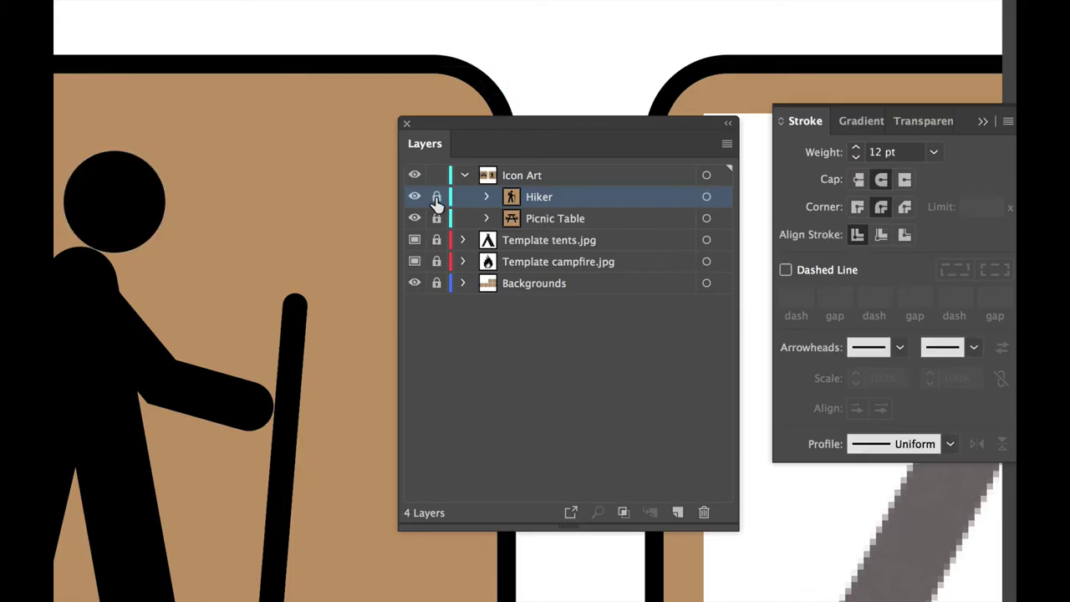
click(464, 176)
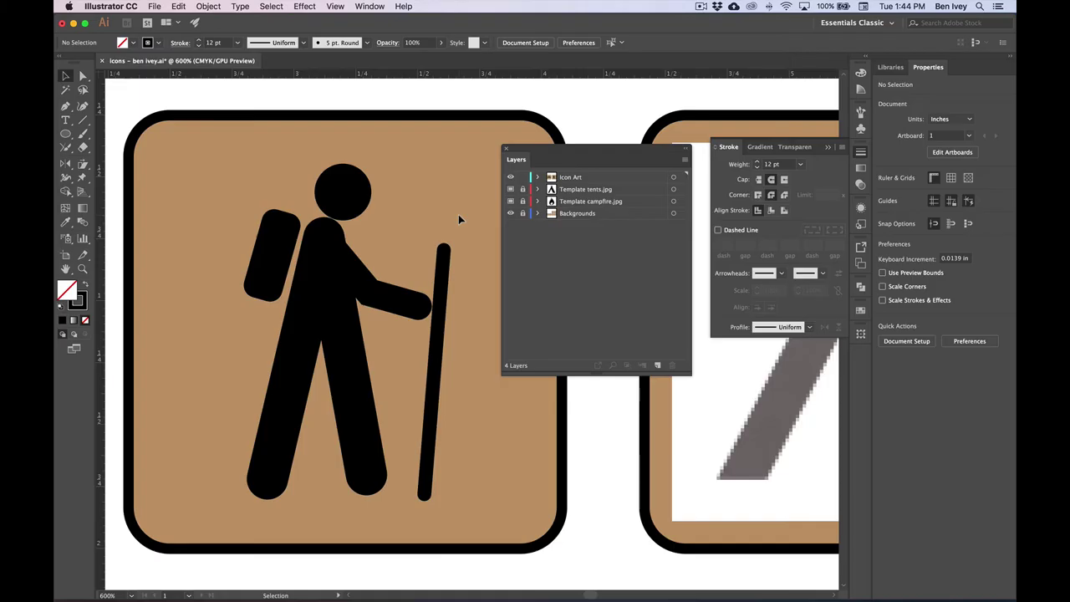
- Bring the tent template into view, collapse the Stroke panel and dock the Layers panel again beside Properties
scroll(458, 219, right, 10)
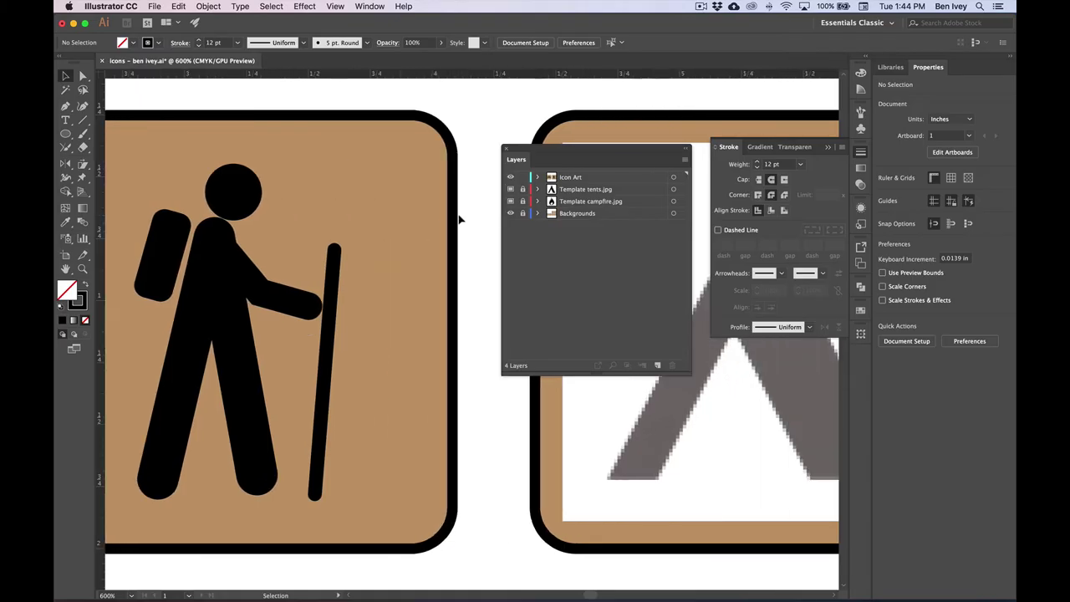
scroll(458, 219, right, 3)
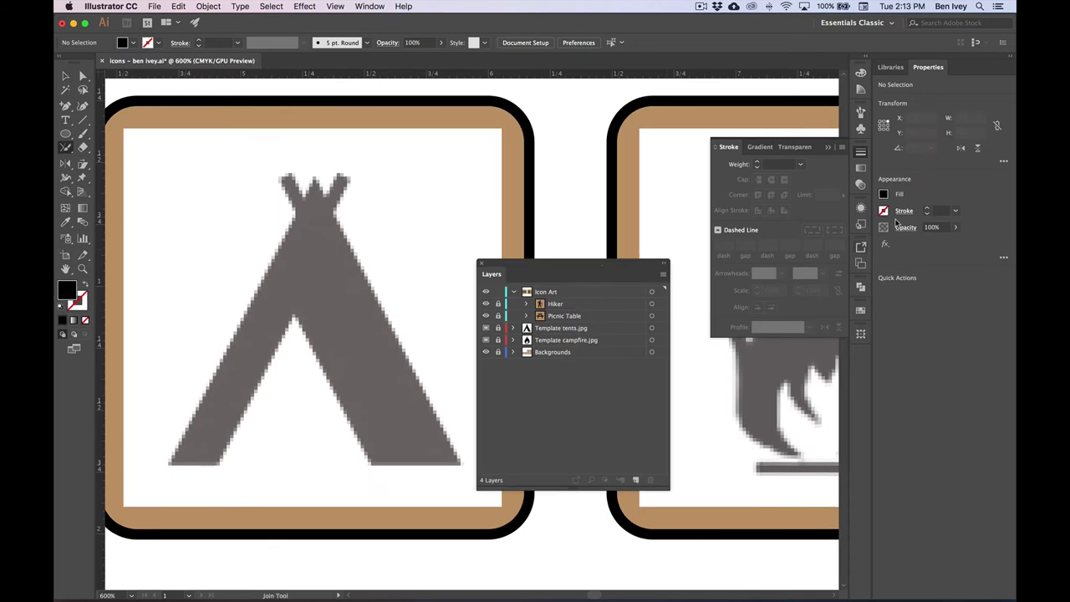
click(861, 152)
mouse_move(490, 276)
mouse_down()
mouse_move(522, 276)
mouse_move(983, 76)
mouse_up()
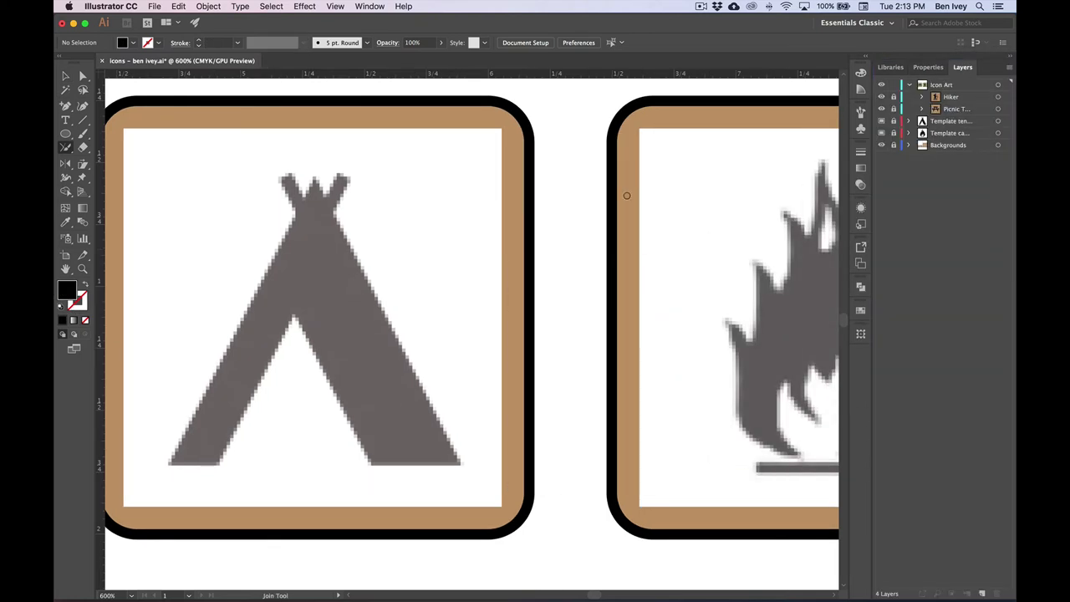
- With the Shaper tool, sketch a large triangle over the tent template and a smaller triangle at its base for the doorway
scroll(450, 233, left, 5)
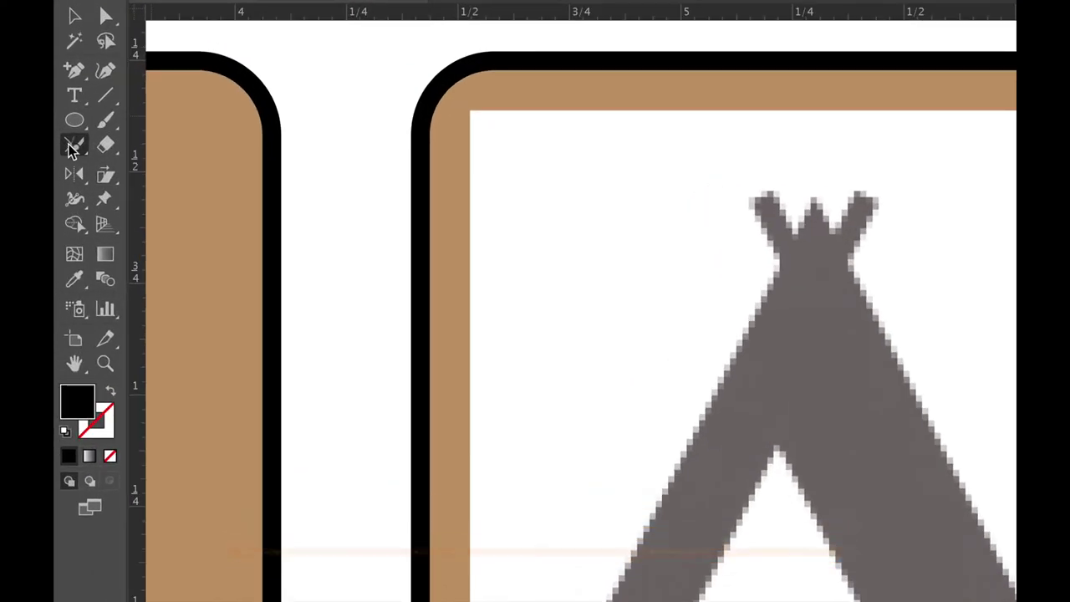
click(63, 148)
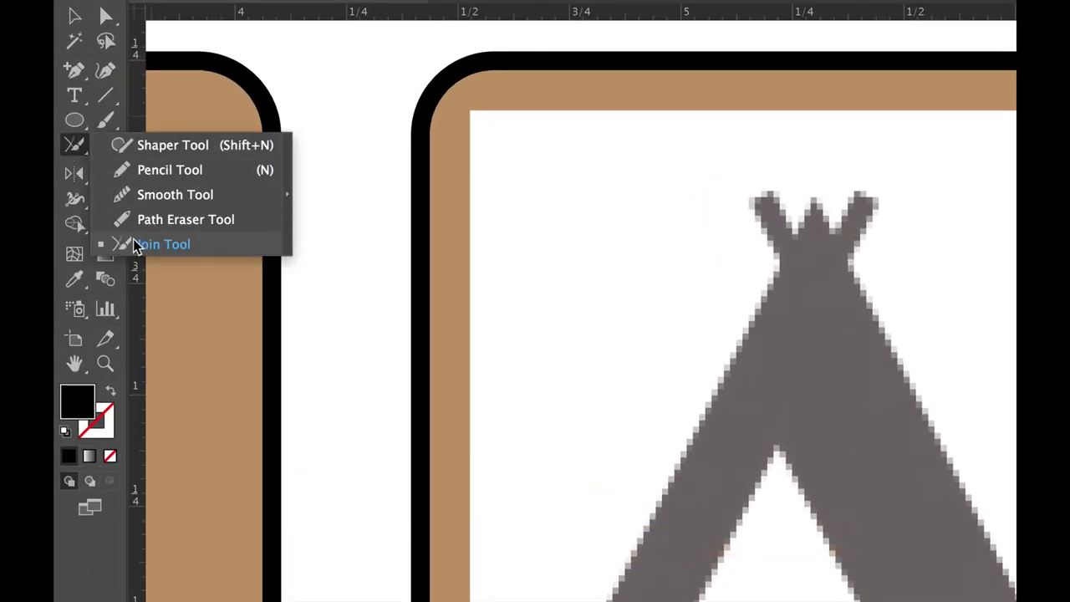
click(163, 148)
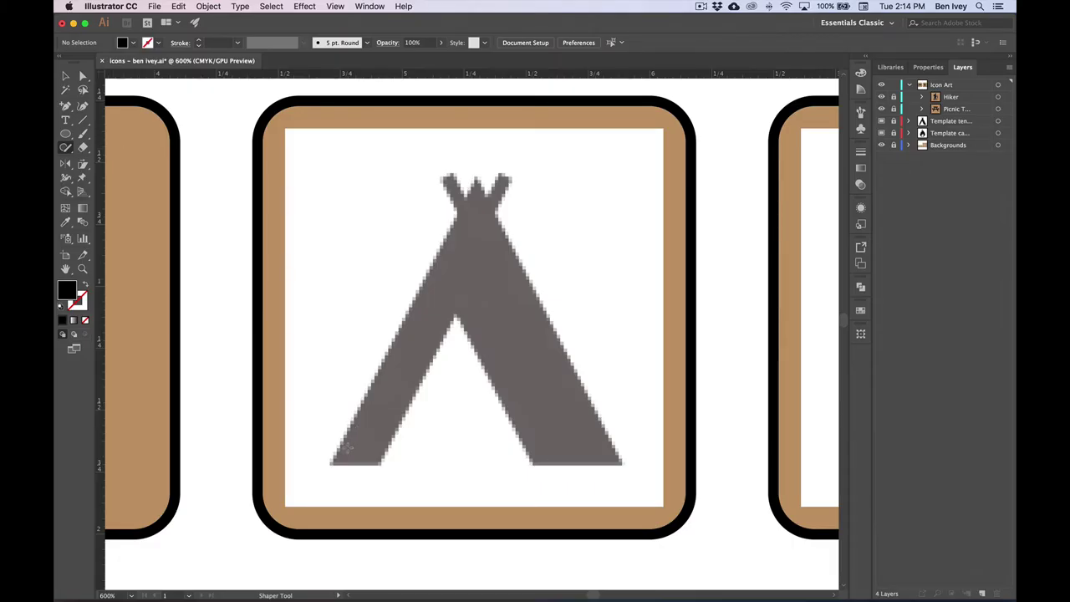
mouse_move(336, 461)
mouse_down()
mouse_move(447, 260)
mouse_move(471, 194)
mouse_move(618, 460)
mouse_move(341, 459)
mouse_up()
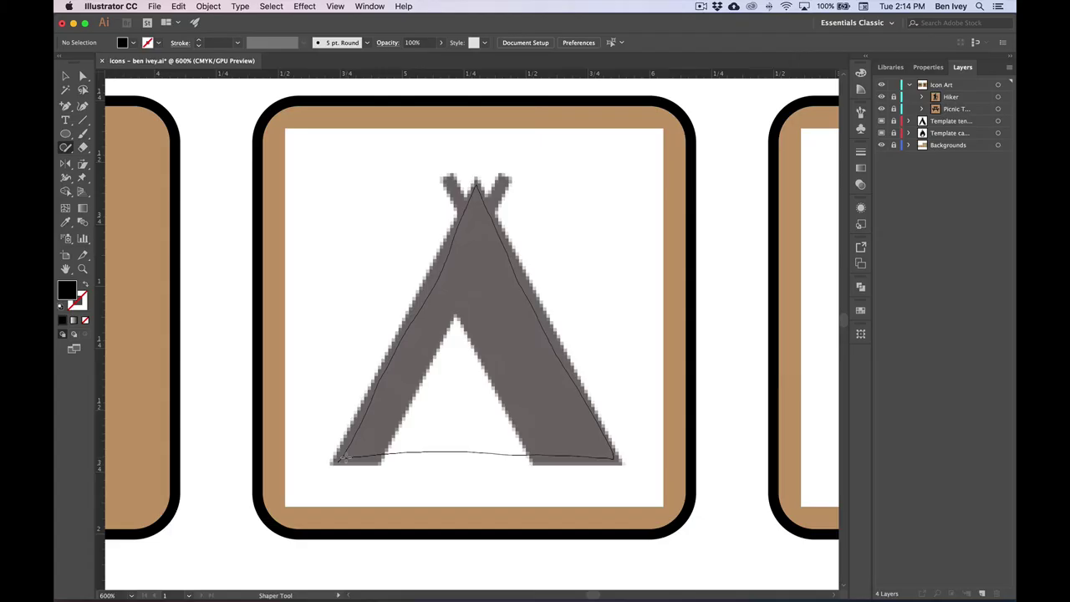
drag(343, 457, 345, 456)
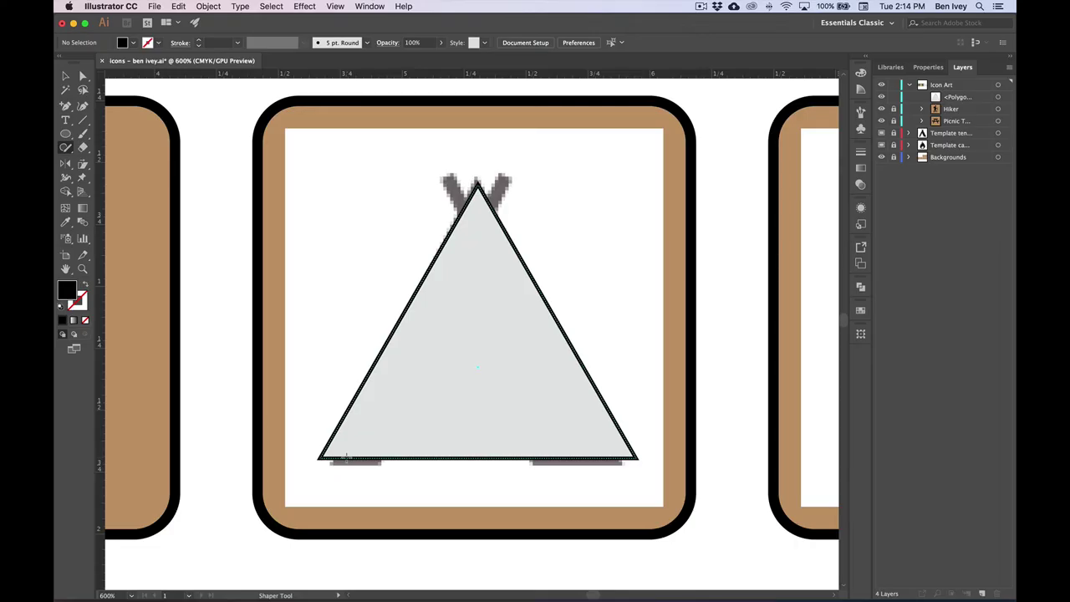
drag(380, 470, 438, 350)
mouse_move(464, 389)
mouse_down()
mouse_move(524, 473)
mouse_move(388, 470)
mouse_up()
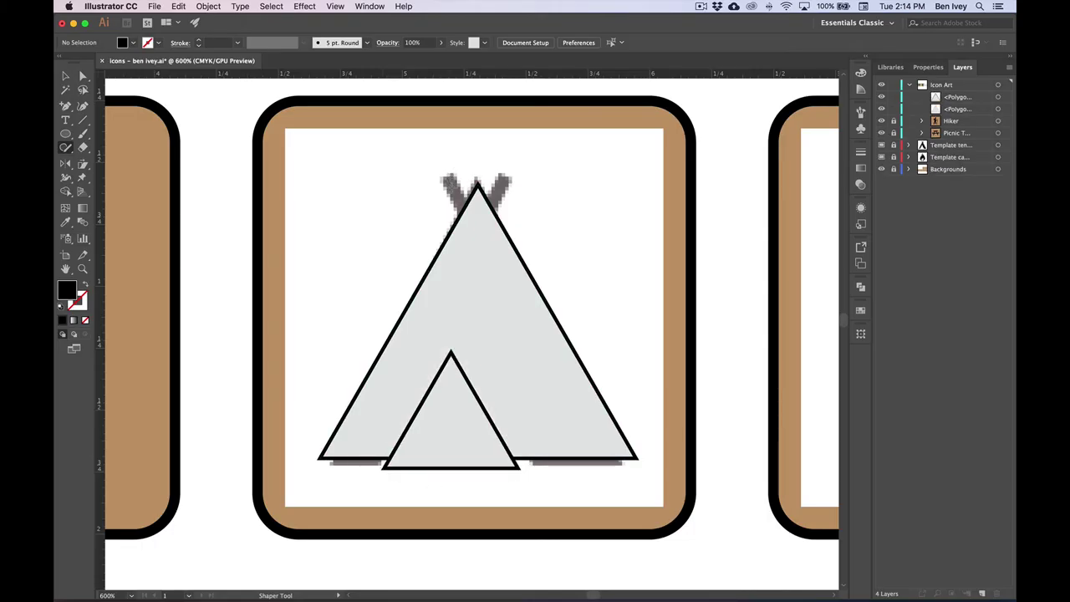
- Draw two slanted lines for the poles at the tent's peak and scribble out the doorway triangle with the Shaper tool
drag(447, 177, 475, 234)
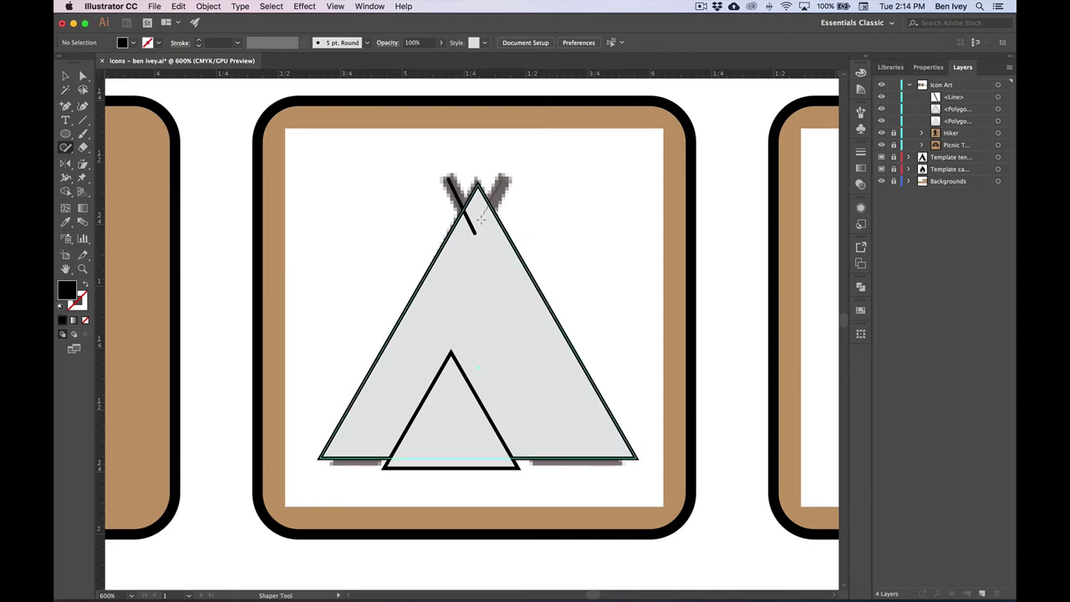
drag(504, 178, 480, 233)
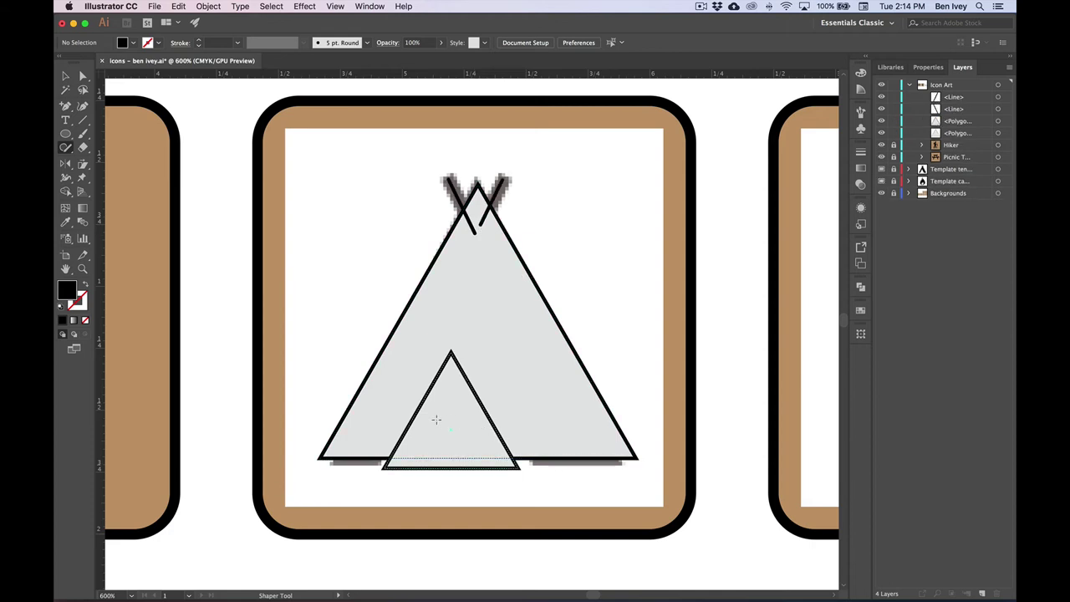
mouse_move(451, 400)
mouse_down()
mouse_move(435, 444)
mouse_move(456, 470)
mouse_move(455, 491)
mouse_up()
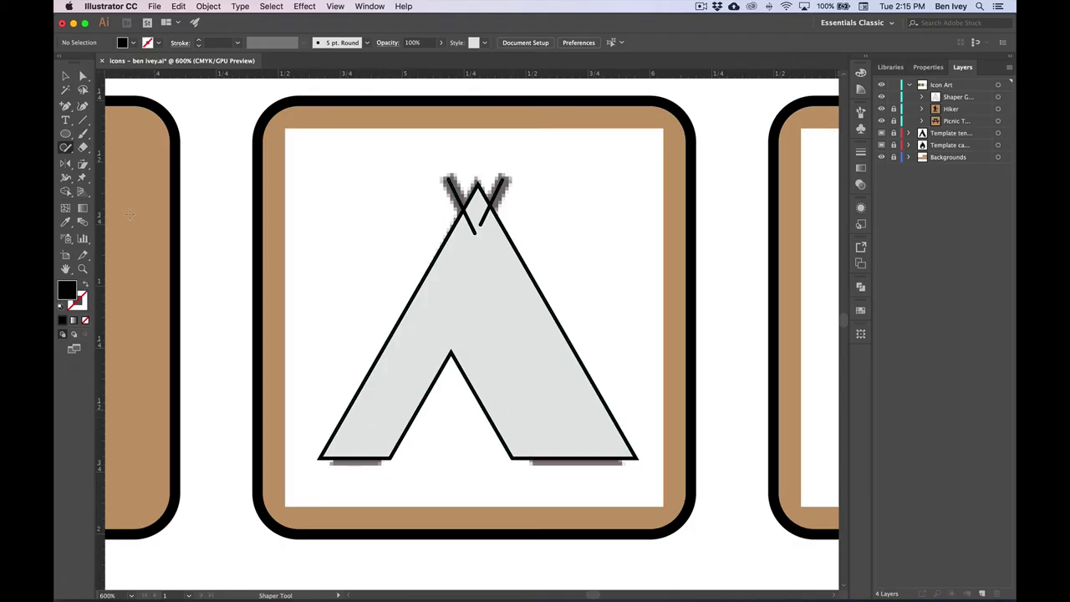
- Select the tent's Shaper Group and set its stroke to None
click(585, 414)
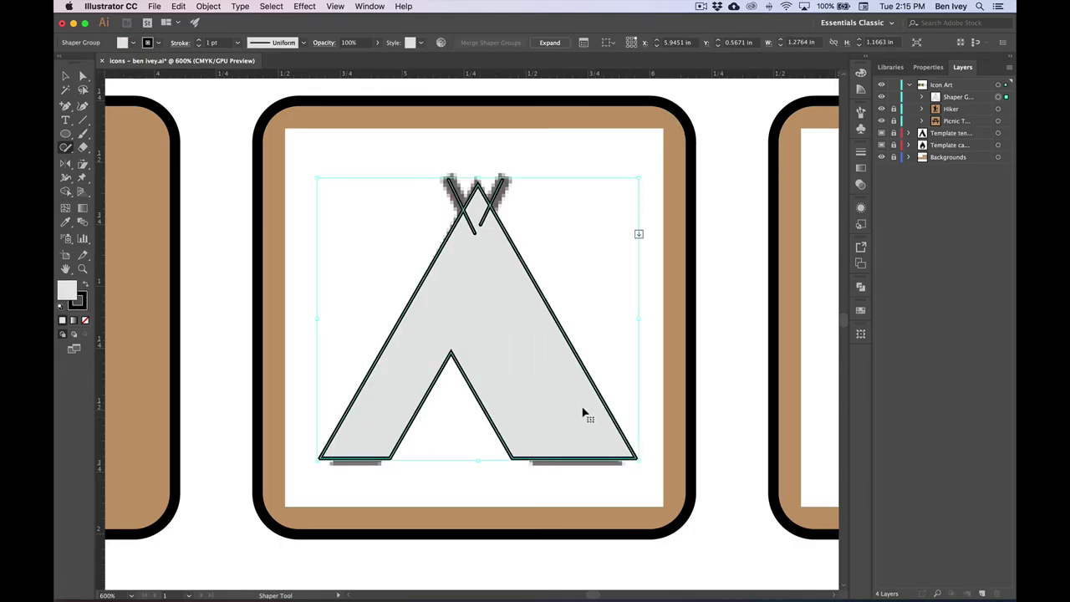
key(v)
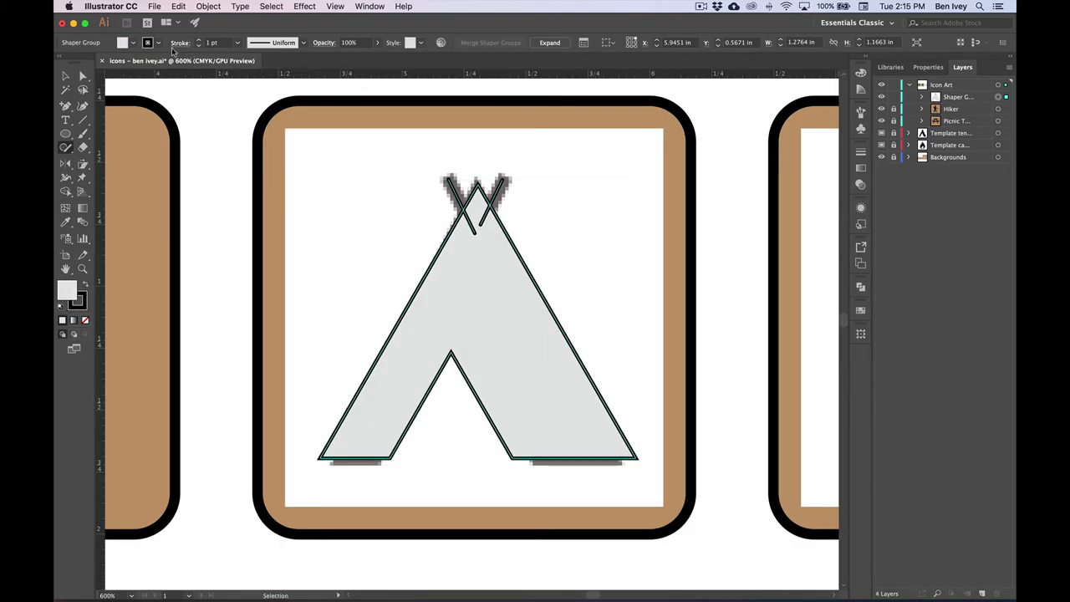
click(159, 44)
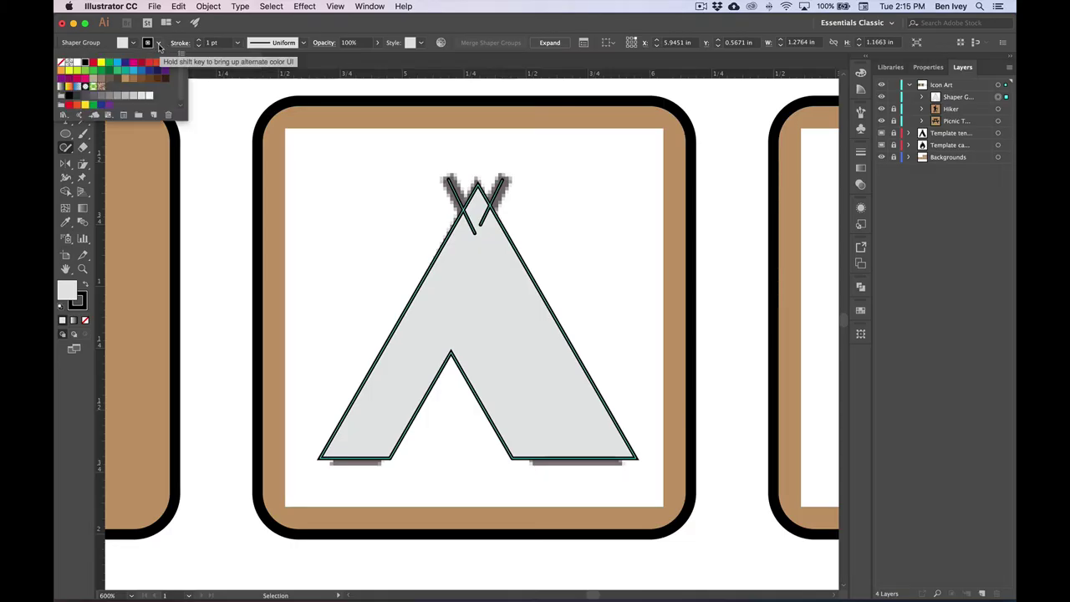
click(61, 62)
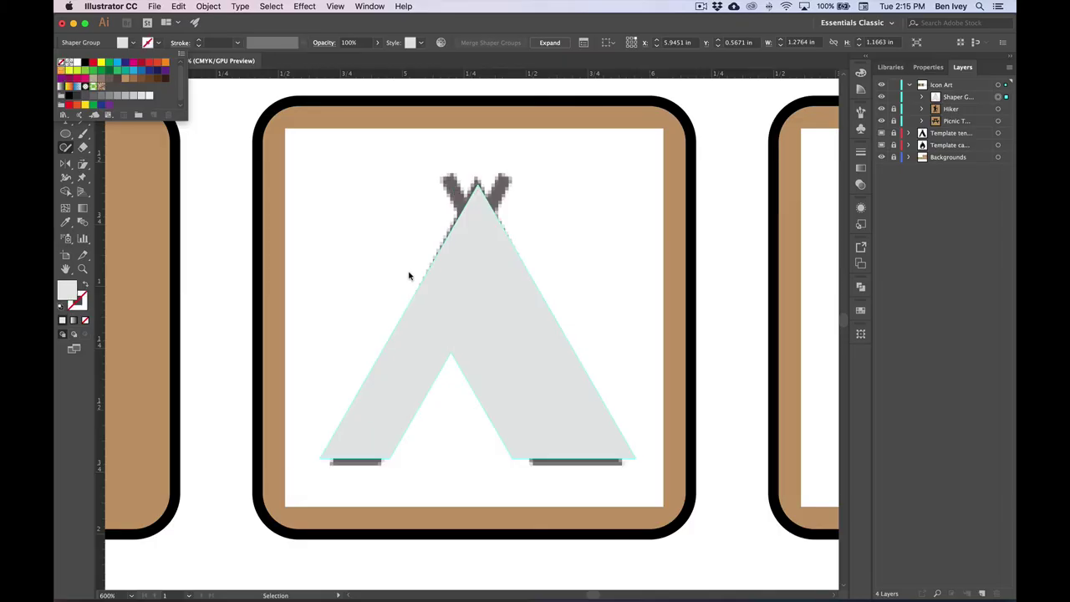
- Select the tent's face inside the Shaper Group and fill it with black
click(516, 317)
key(shift+n)
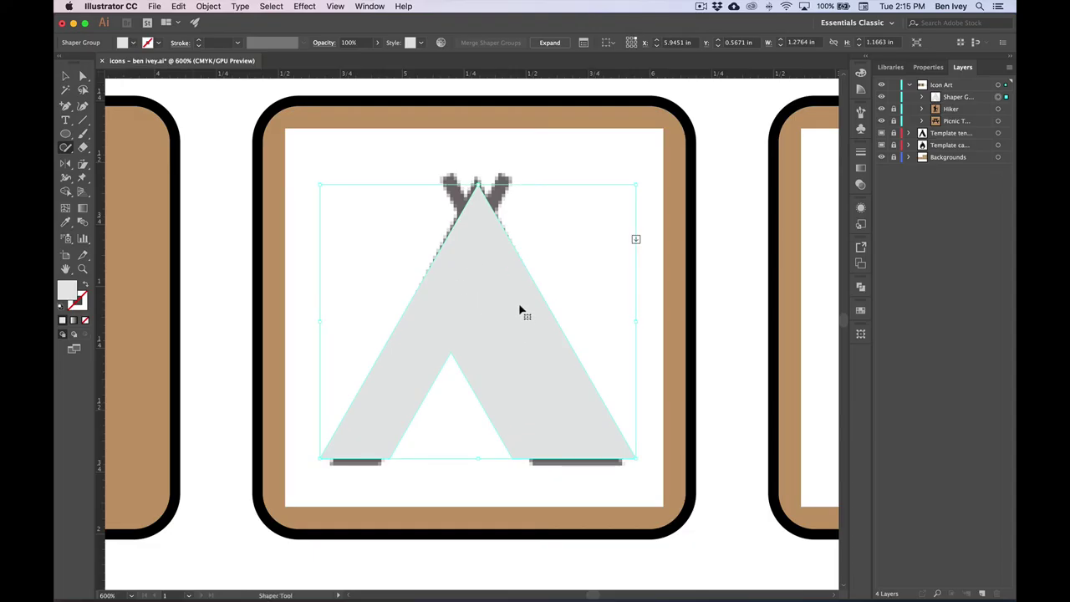
click(519, 309)
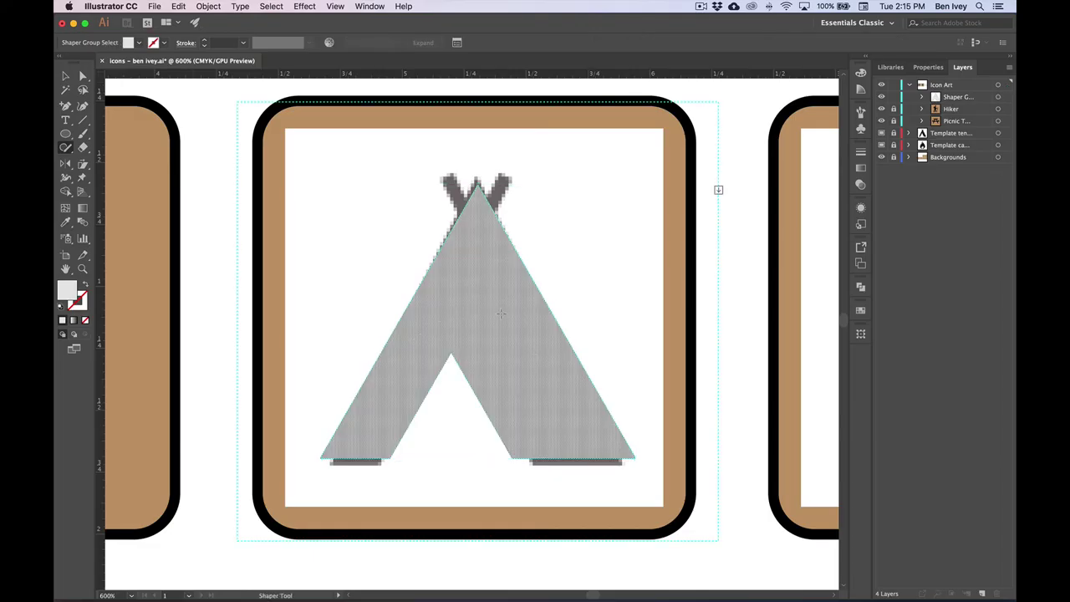
click(139, 42)
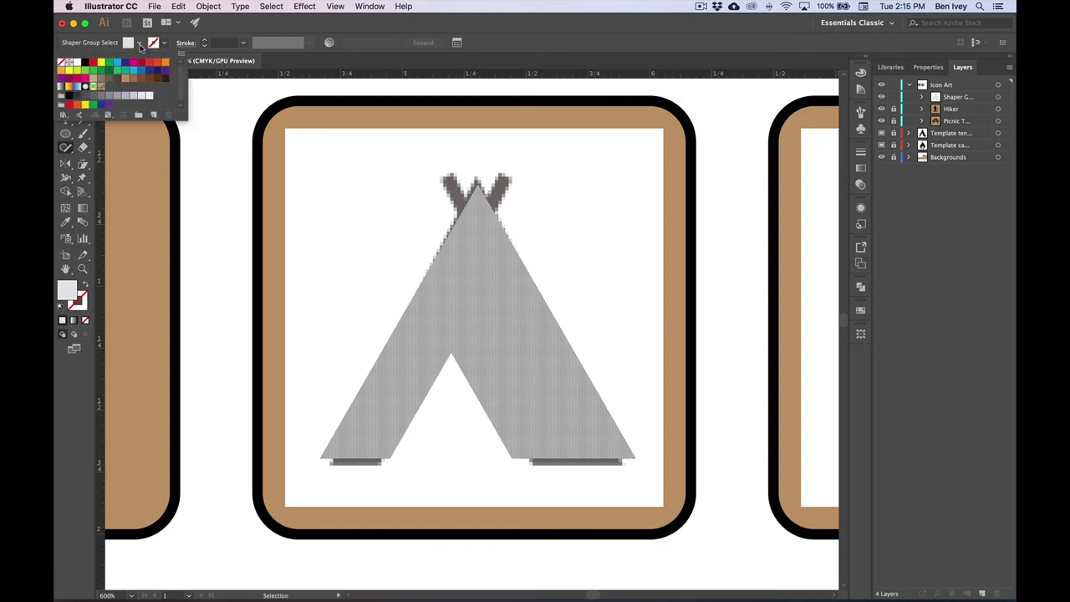
click(84, 65)
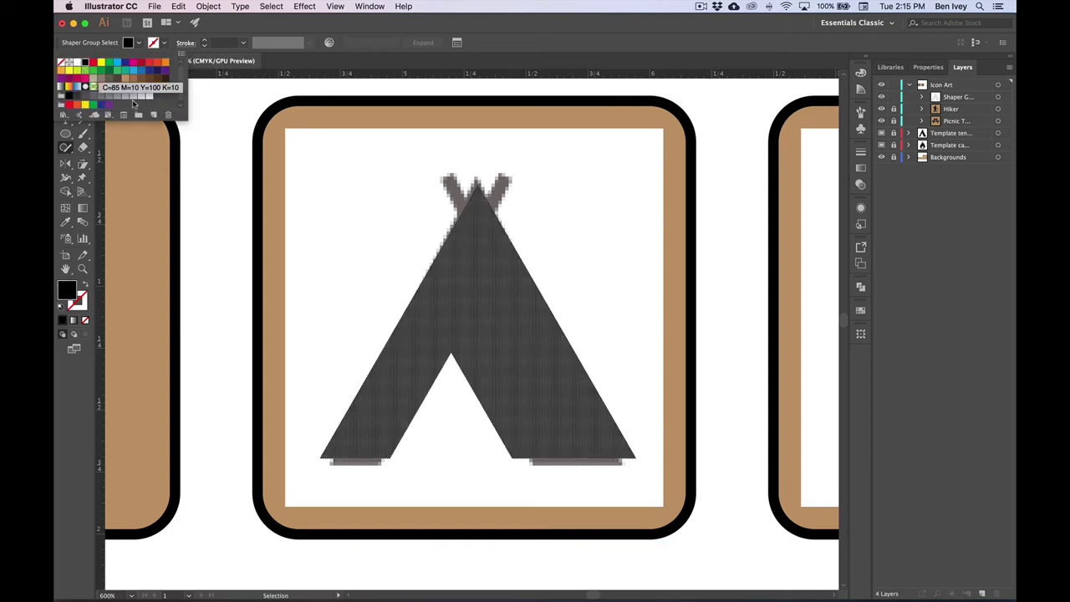
click(480, 241)
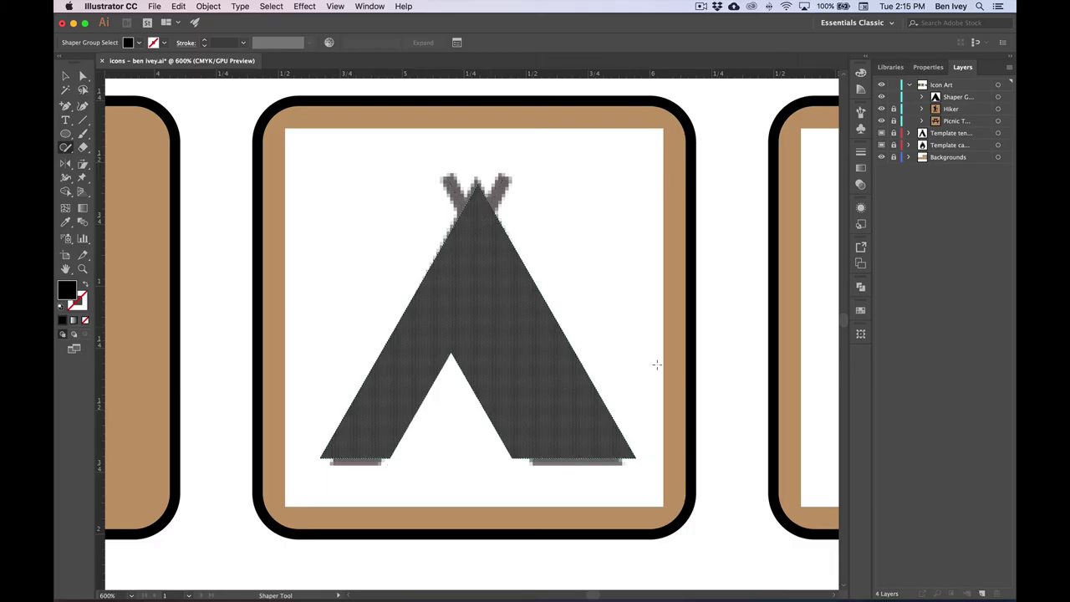
- Select the large triangle inside the Shaper Group and resize its sides and base to match the tent template
click(513, 336)
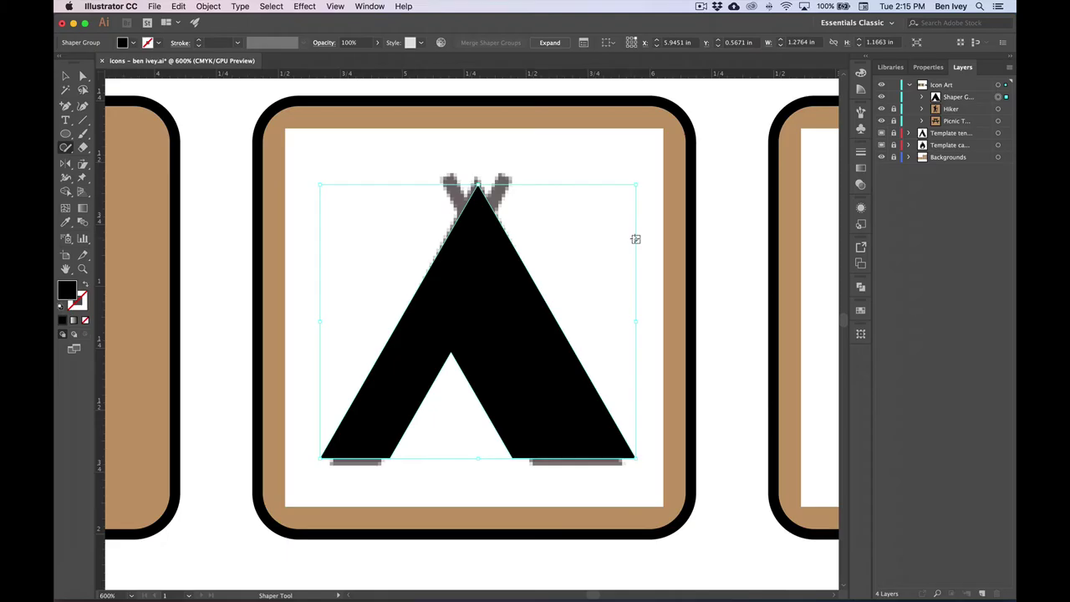
click(635, 239)
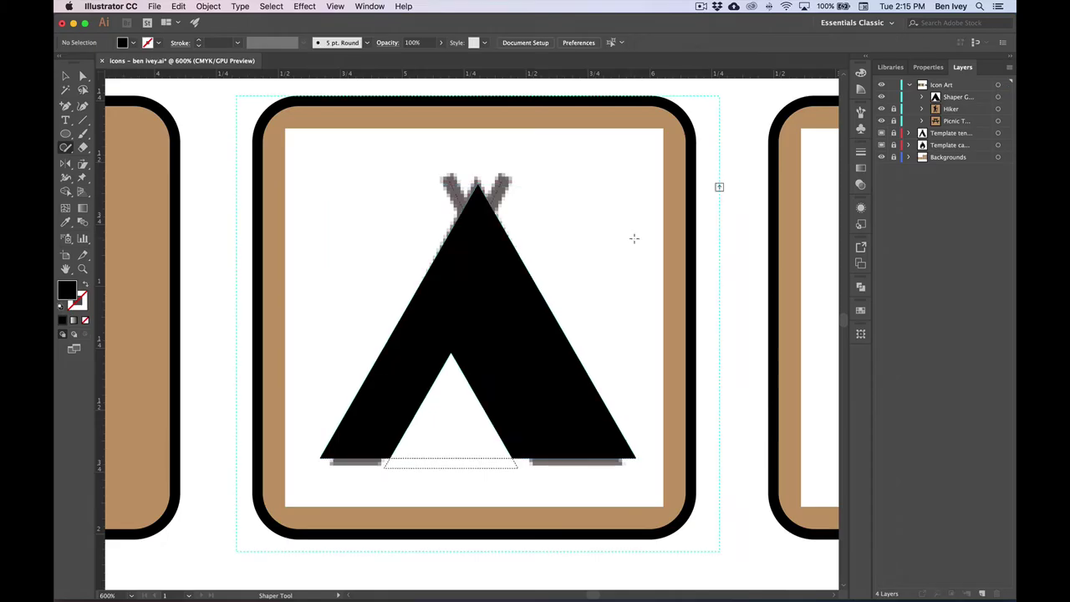
click(488, 303)
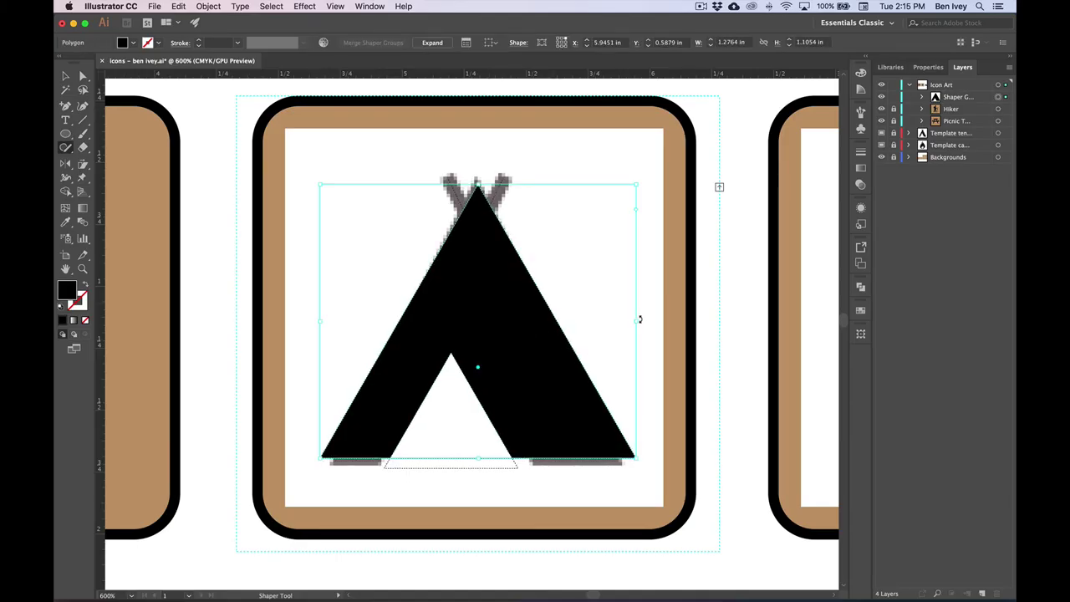
mouse_move(636, 322)
mouse_down()
mouse_move(614, 321)
mouse_move(633, 322)
mouse_up()
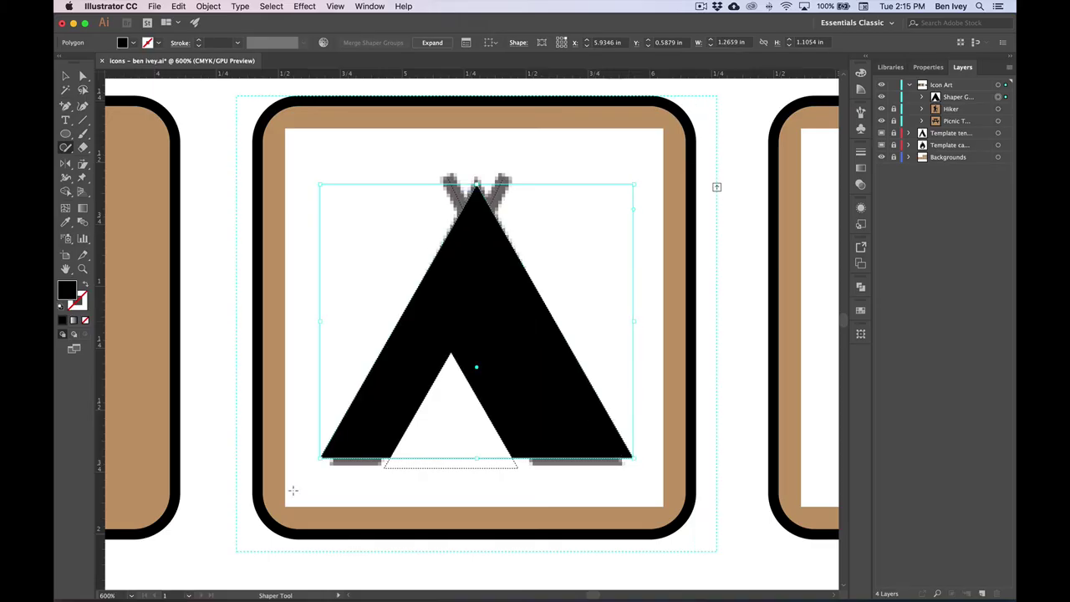
drag(478, 461, 477, 466)
drag(322, 325, 326, 325)
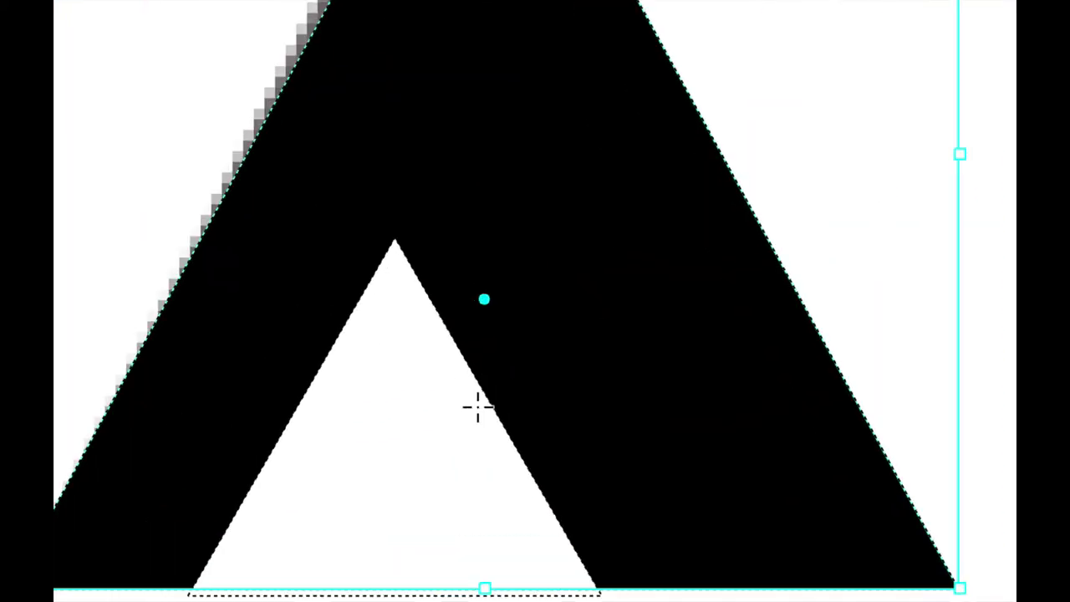
- Resize the doorway triangle inside the Shaper Group to about 0.67 in wide and 0.68 in high, matching the template's opening
click(476, 382)
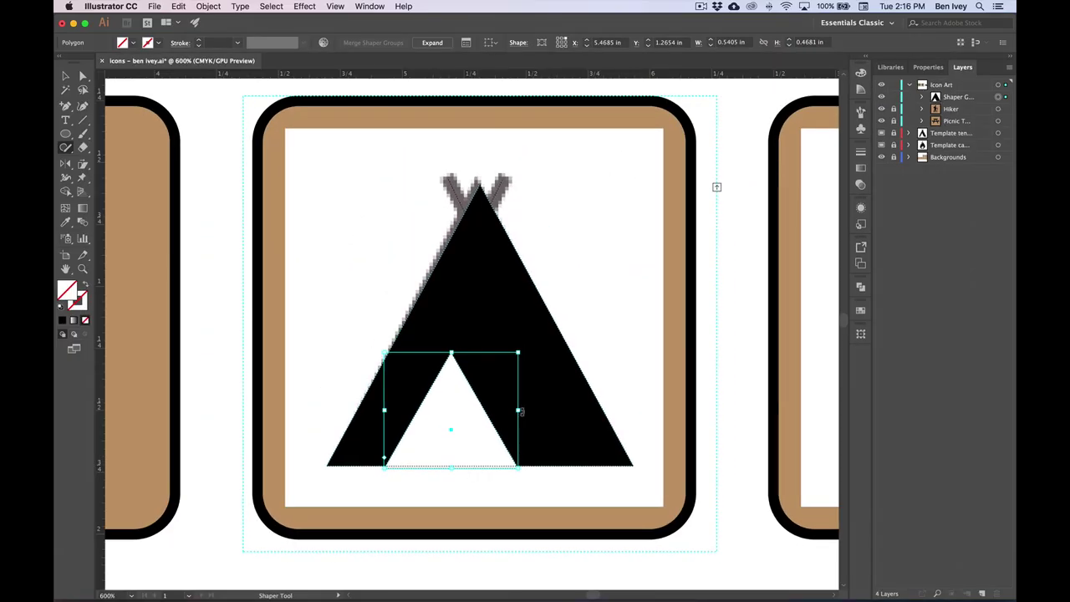
drag(452, 355, 451, 300)
mouse_move(519, 383)
mouse_down()
mouse_move(541, 385)
mouse_move(528, 384)
mouse_up()
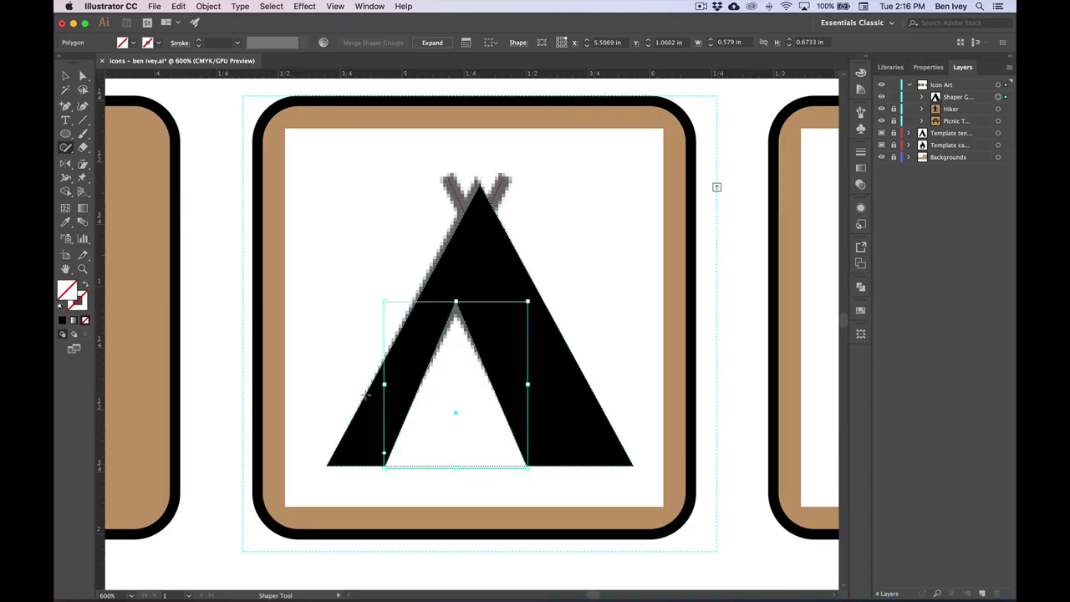
drag(384, 385, 371, 385)
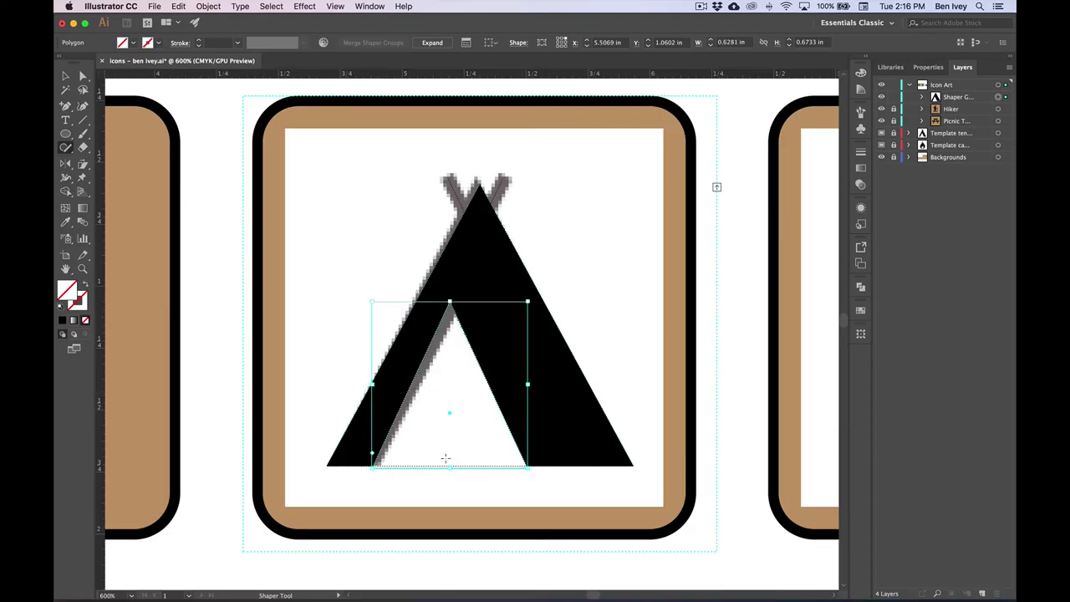
drag(451, 470, 450, 477)
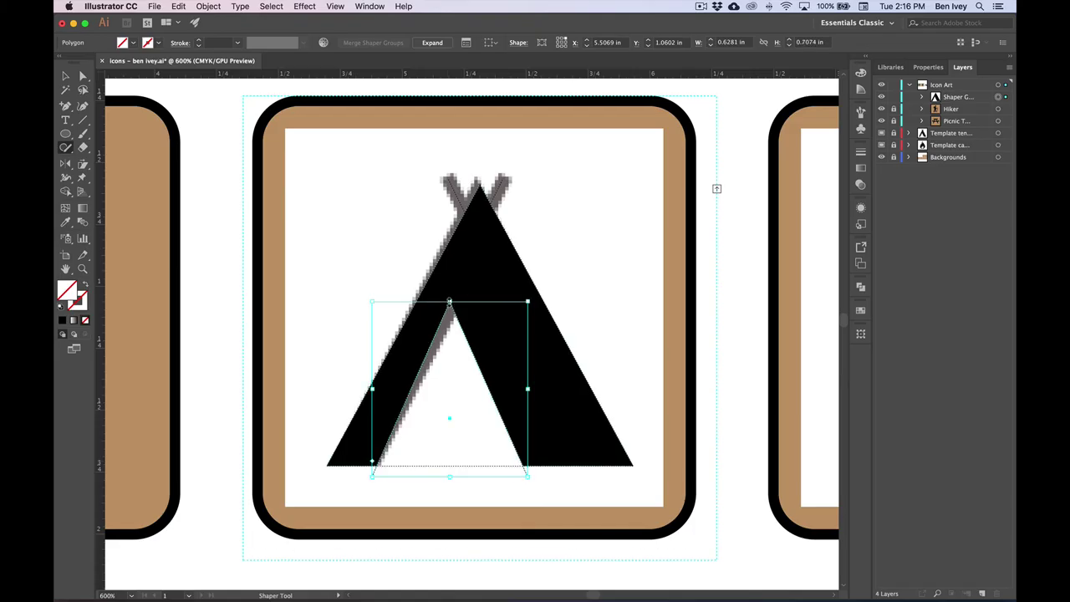
drag(450, 301, 450, 310)
drag(528, 396, 539, 395)
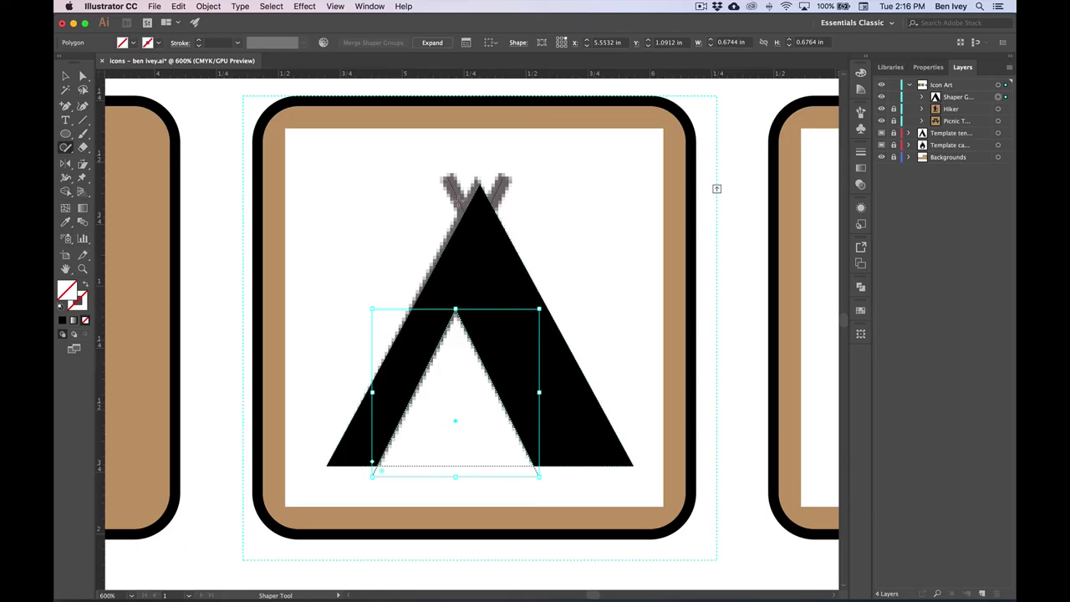
- Give the left pole line inside the Shaper Group a black stroke of 4 pt
click(462, 207)
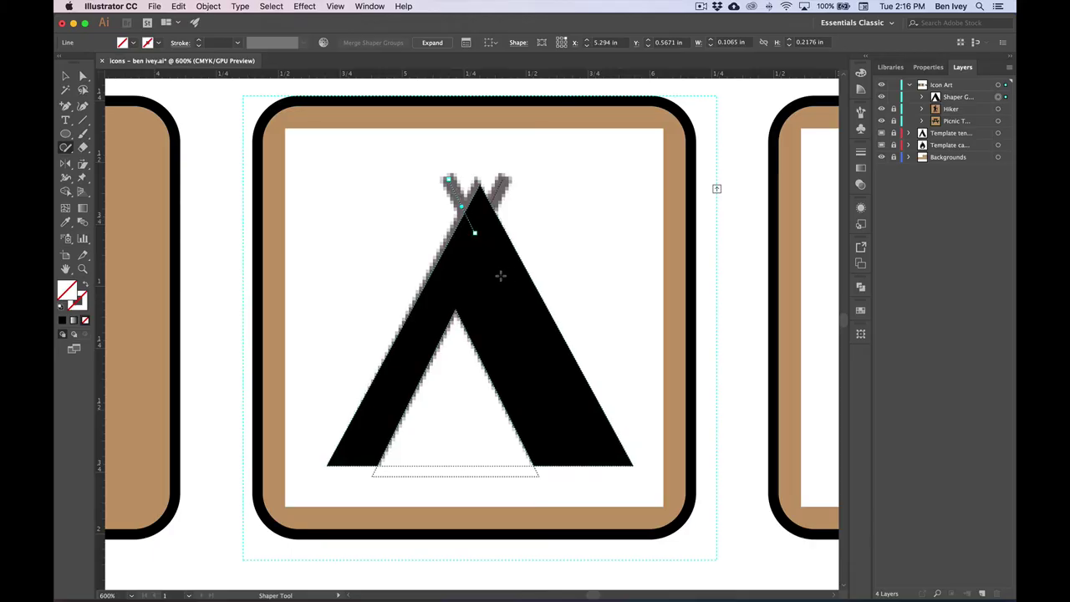
key(v)
click(147, 43)
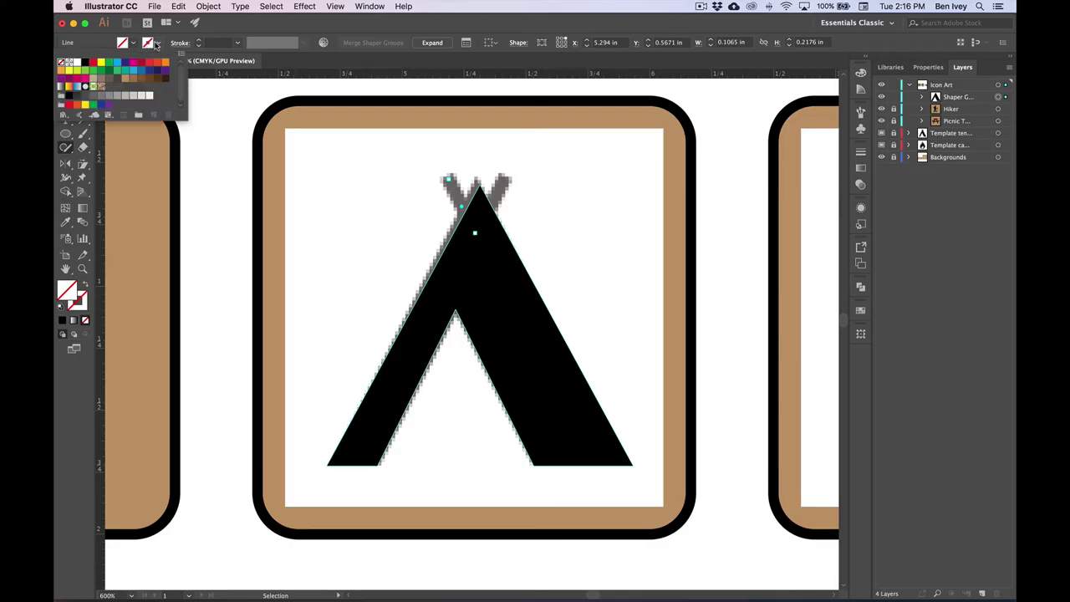
click(84, 62)
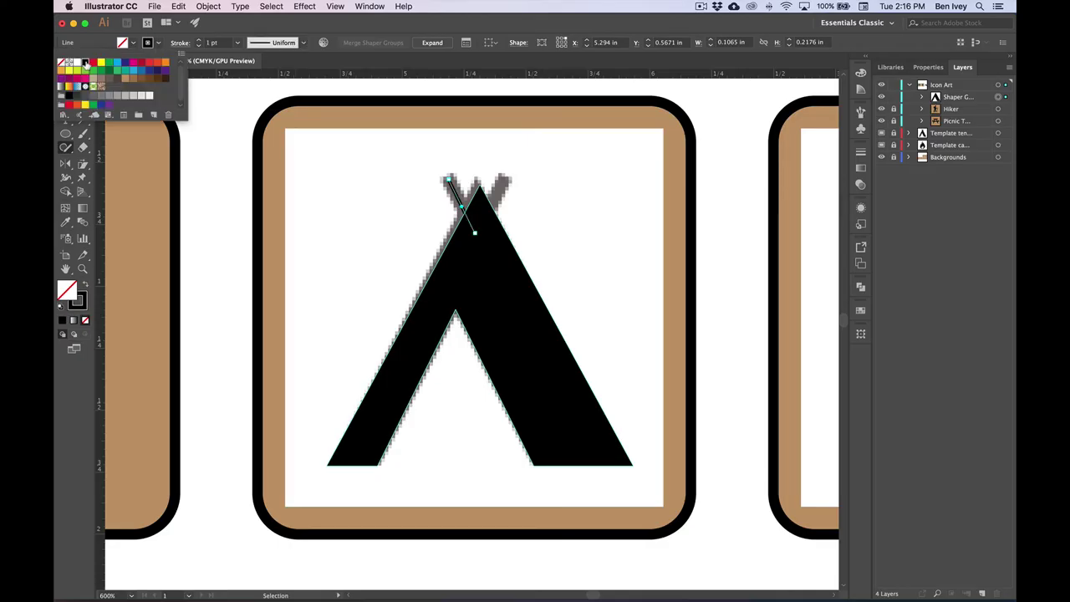
click(208, 45)
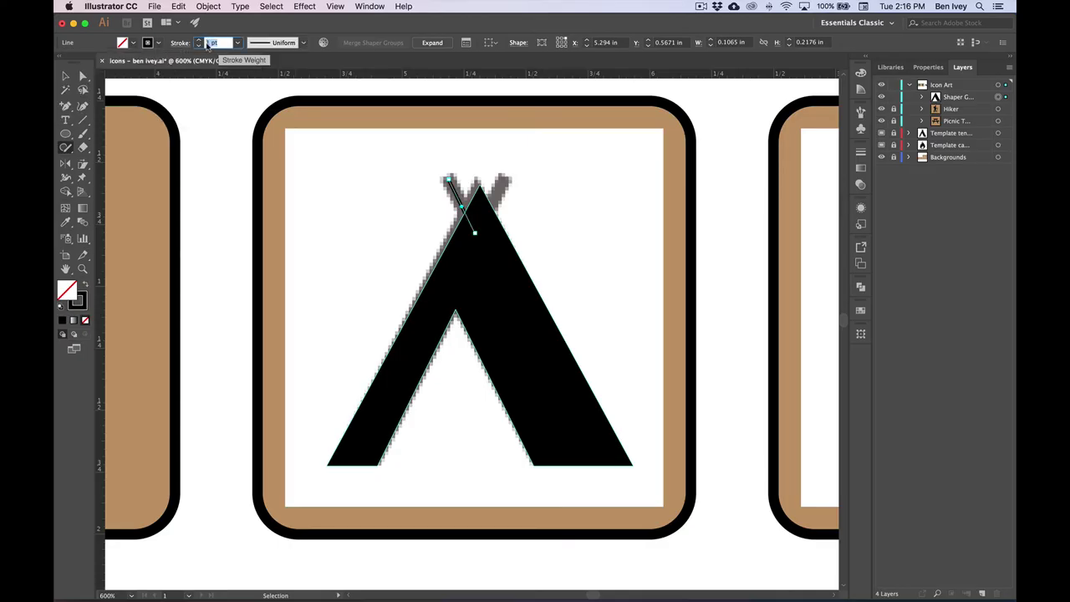
text(4)
key(Return)
- Select the right pole line inside the Shaper Group and set its stroke weight to 4 pt
key(shift+n)
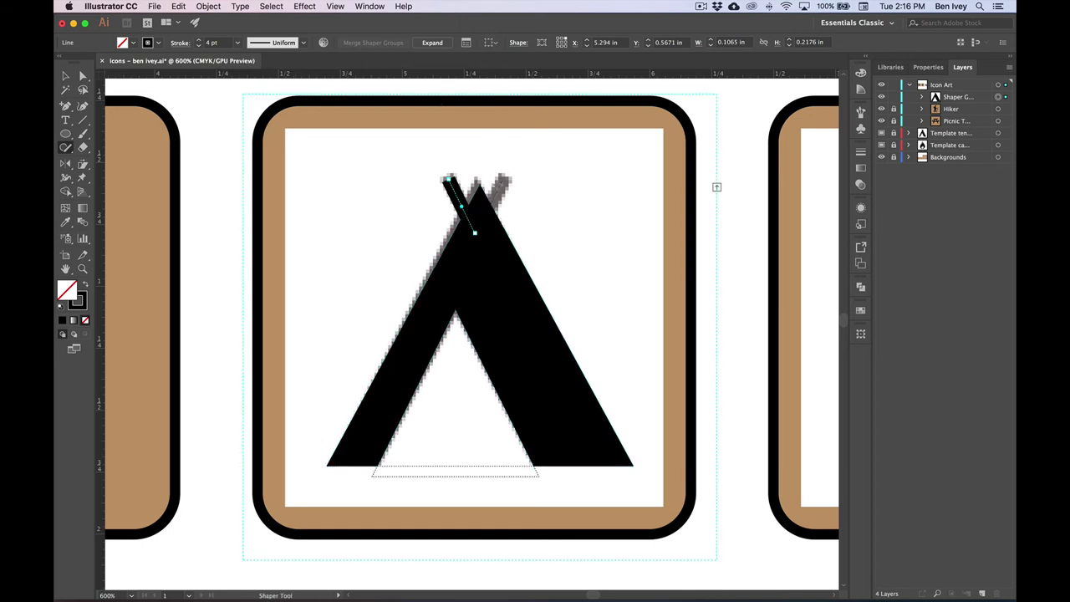
click(481, 209)
click(223, 42)
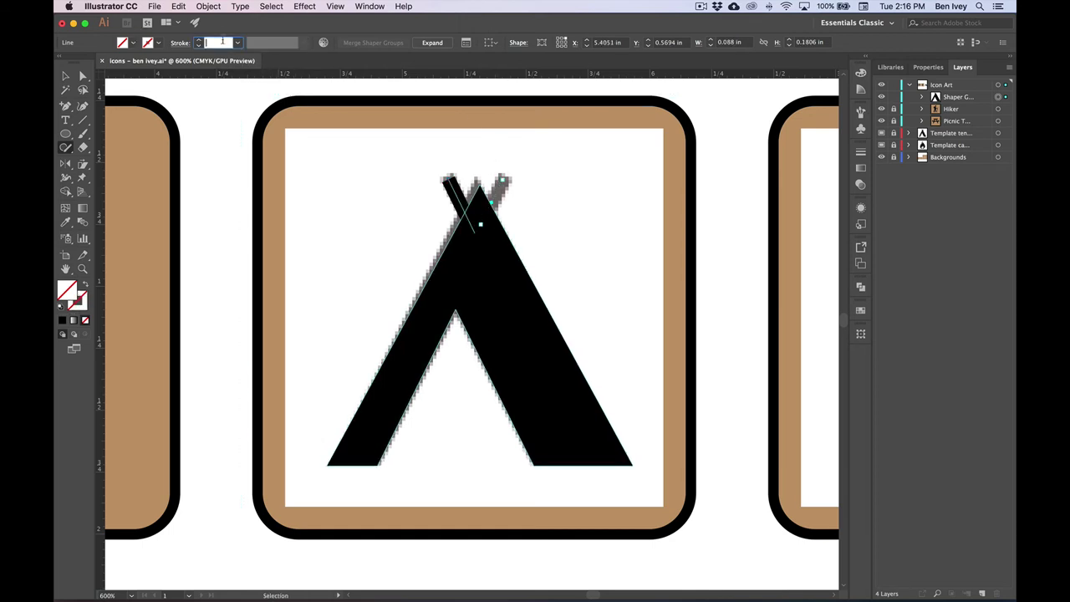
text(4)
key(Return)
key(shift+n)
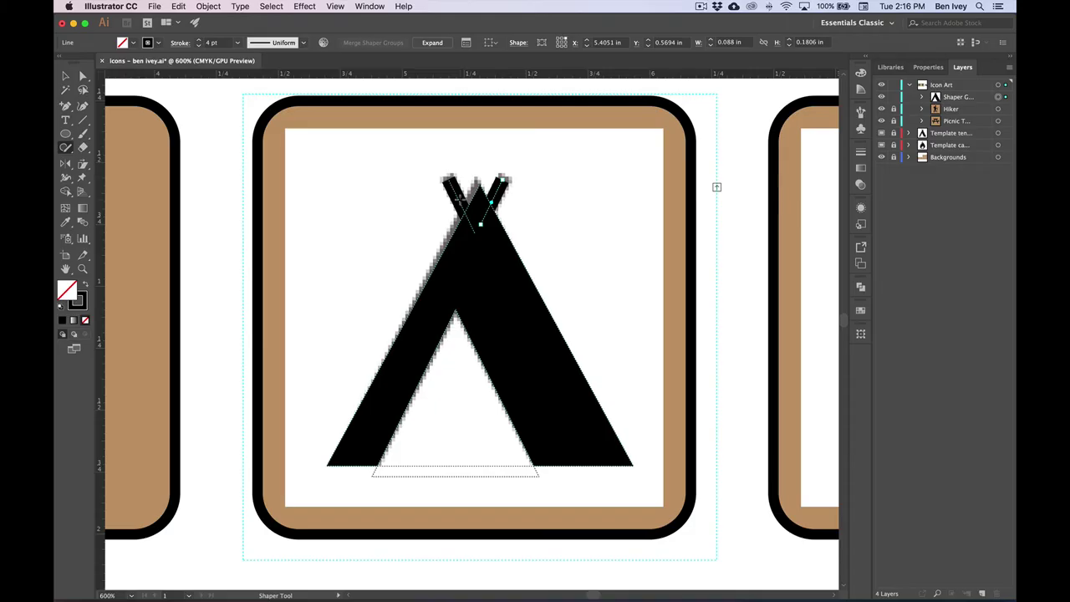
- Examine the lines and polygons contained in the tent's Shaper Group in the layer list
drag(459, 197, 479, 206)
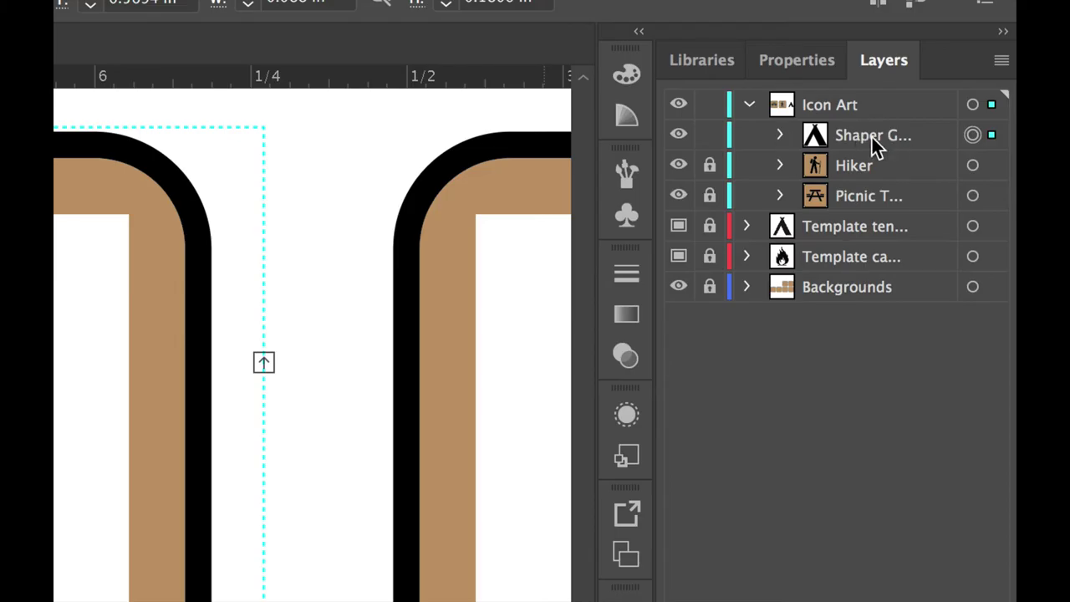
click(780, 136)
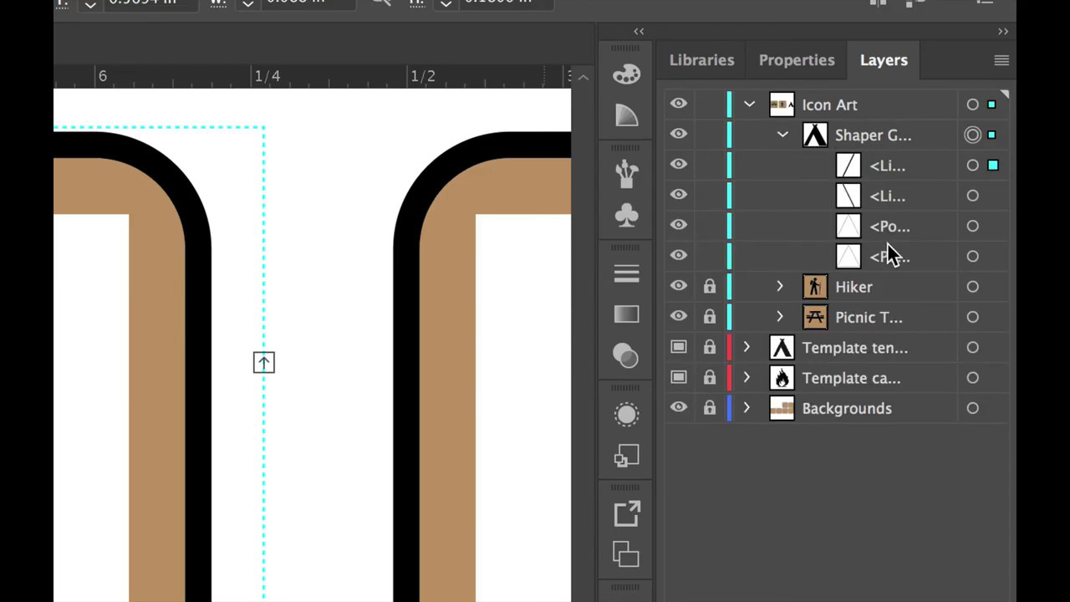
click(782, 136)
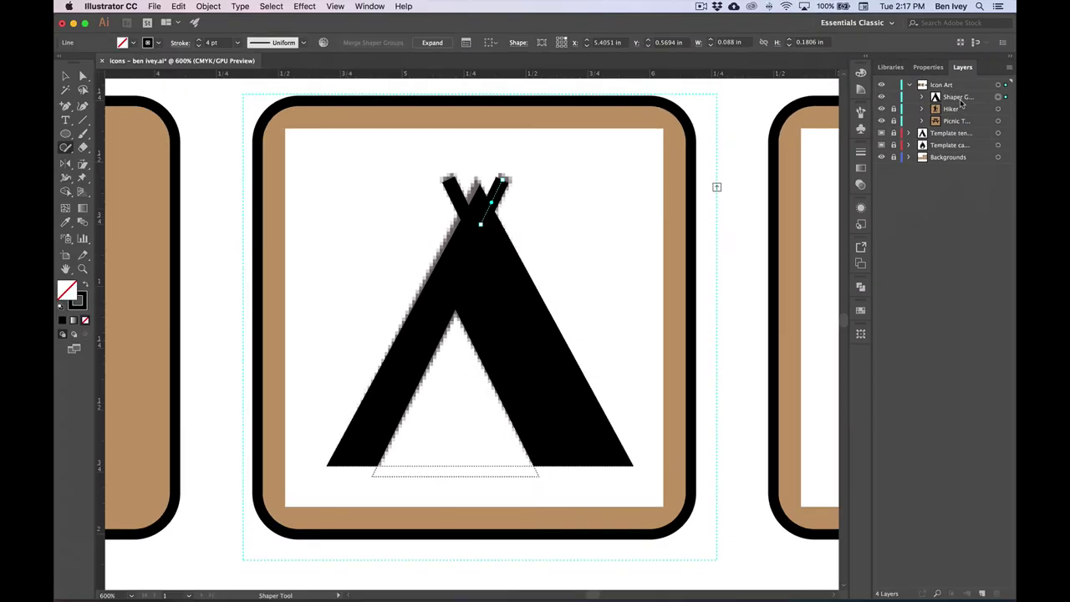
- Deselect the tent artwork and undock the Layers panel so that it floats over the canvas
key(super+shift+a)
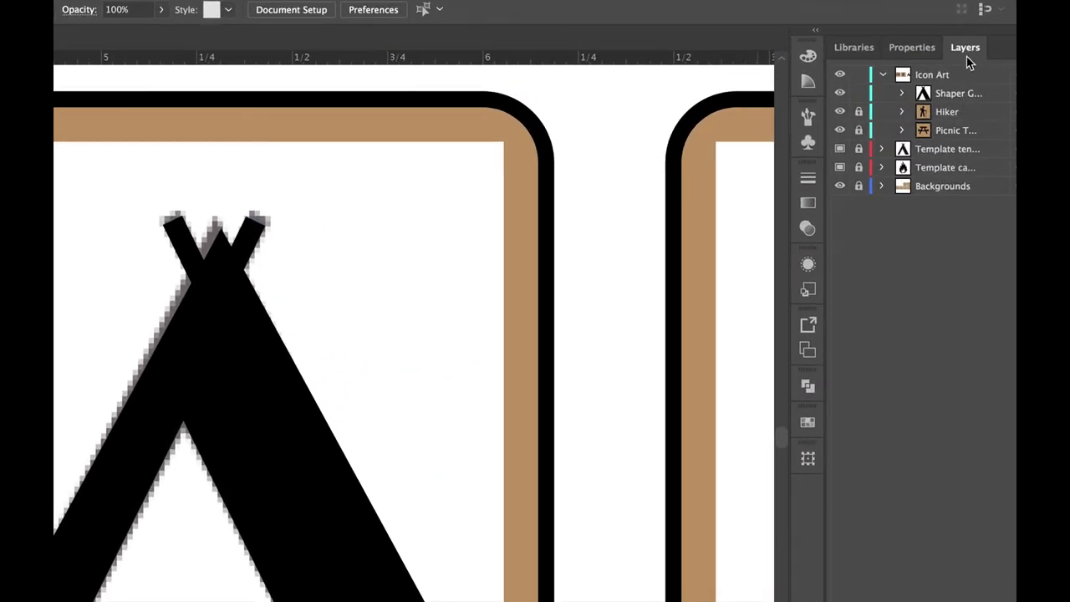
drag(966, 57, 538, 127)
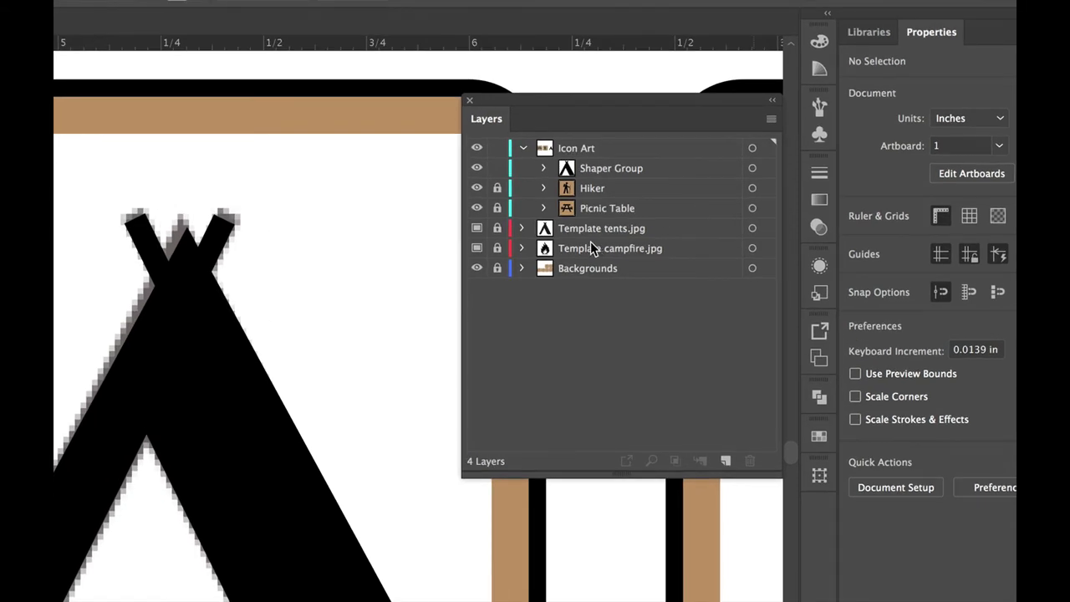
- Delete the Template tents.jpg layer with its artwork and unlock the Backgrounds layer
click(583, 234)
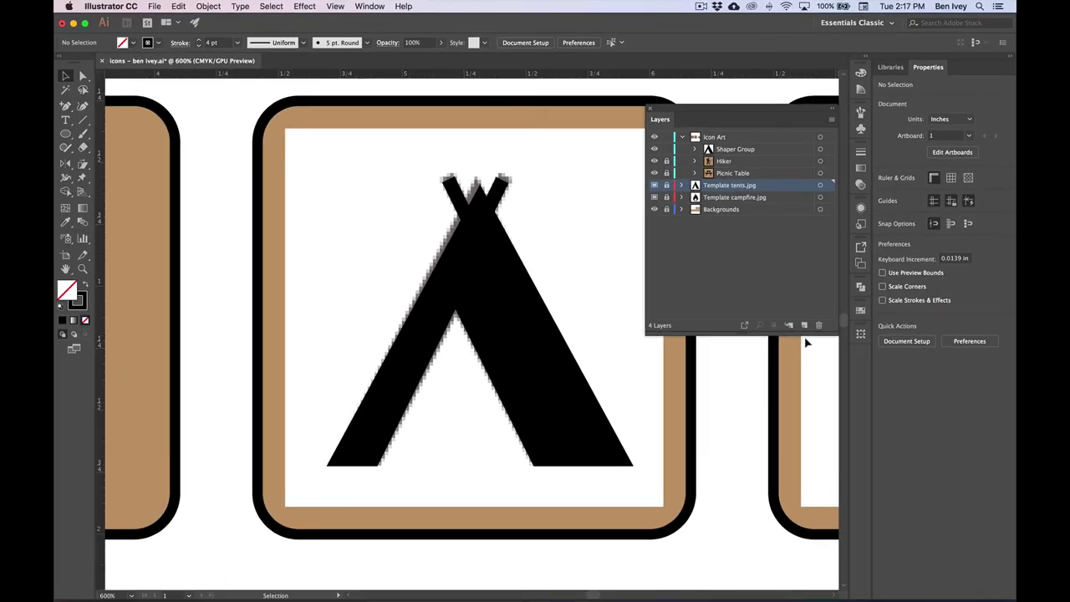
click(793, 368)
click(649, 327)
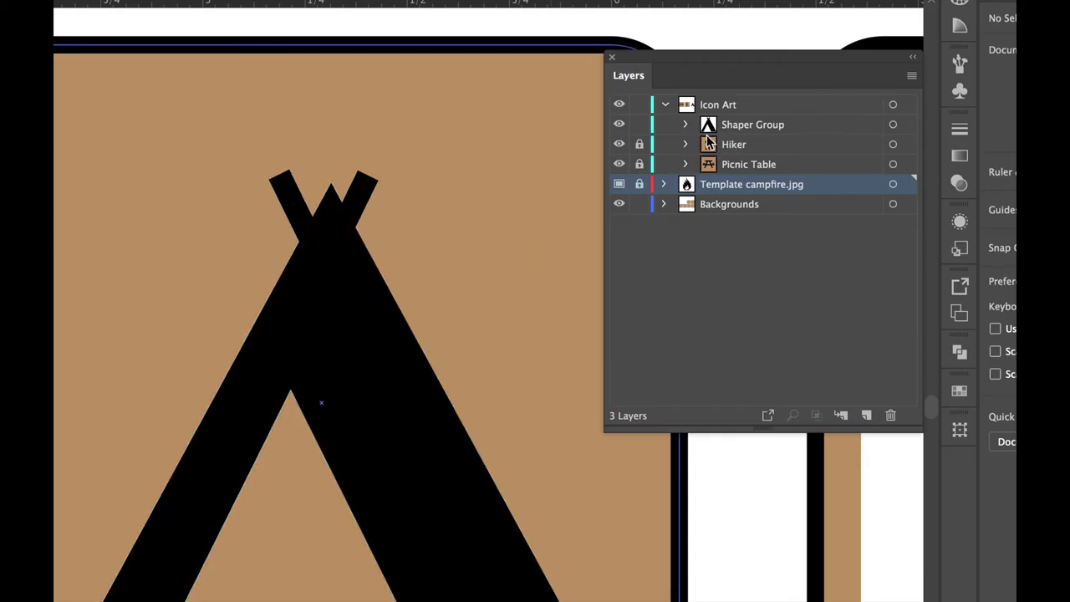
- Group the tent's Shaper Group with the brown rounded background square behind it
click(368, 264)
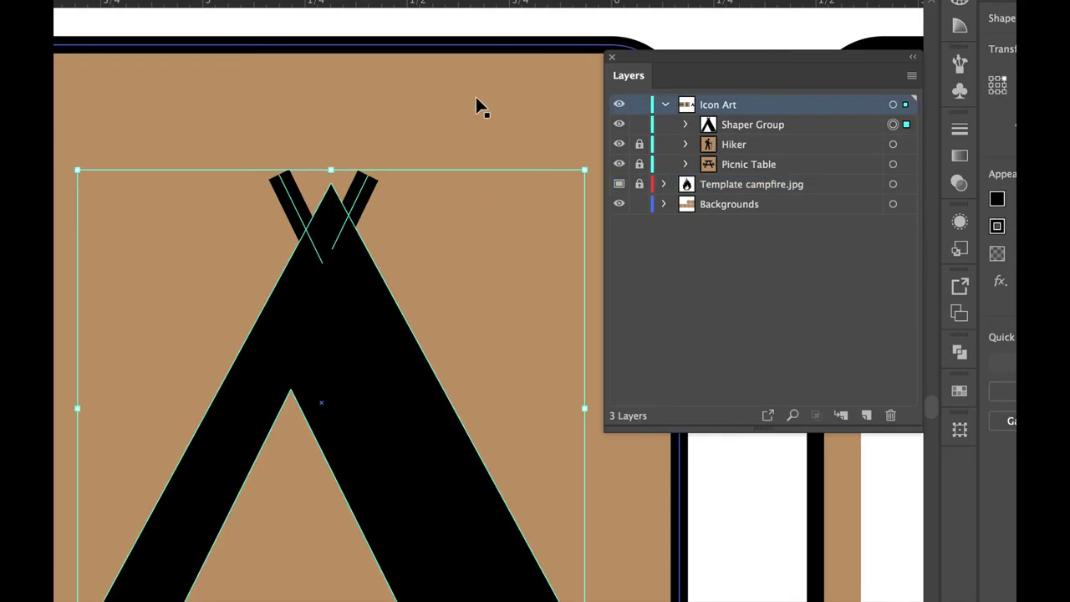
click(501, 111)
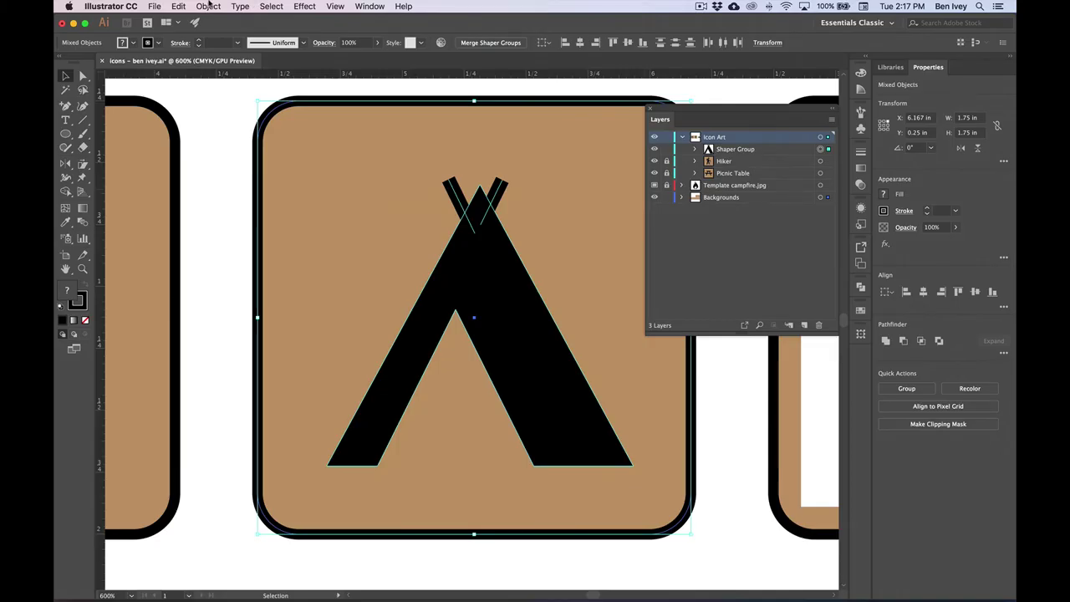
click(208, 5)
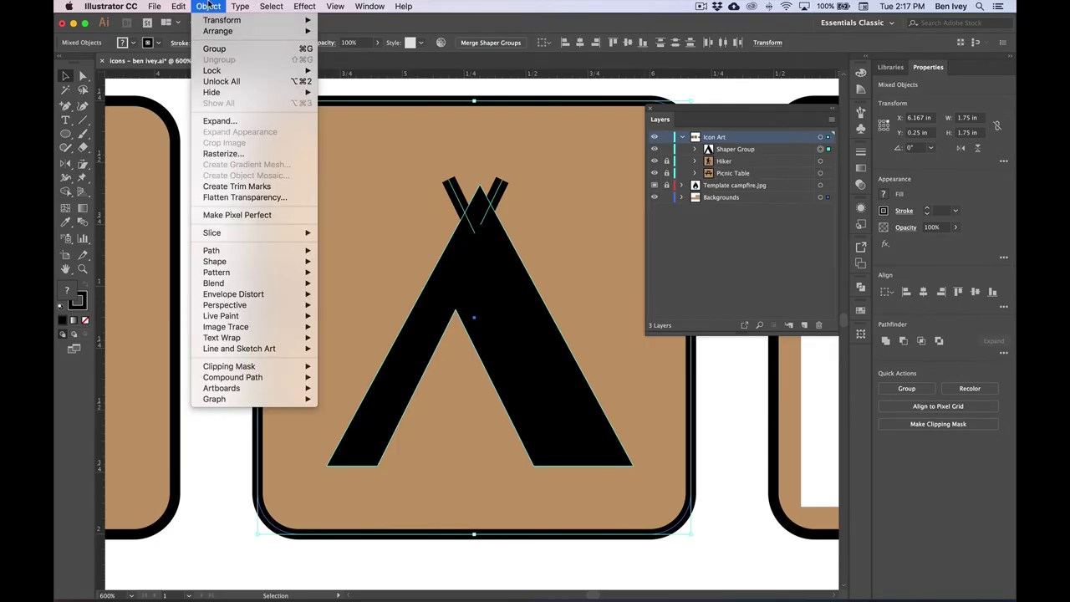
click(214, 49)
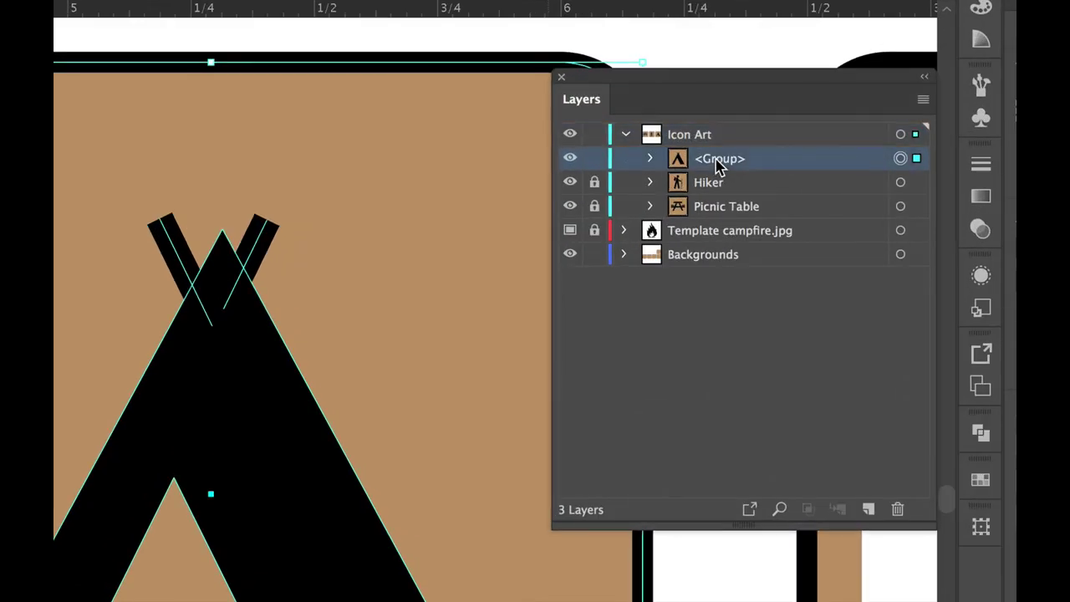
- Rename the new tent group as Camping and lock both it and the Backgrounds layer
double_click(731, 149)
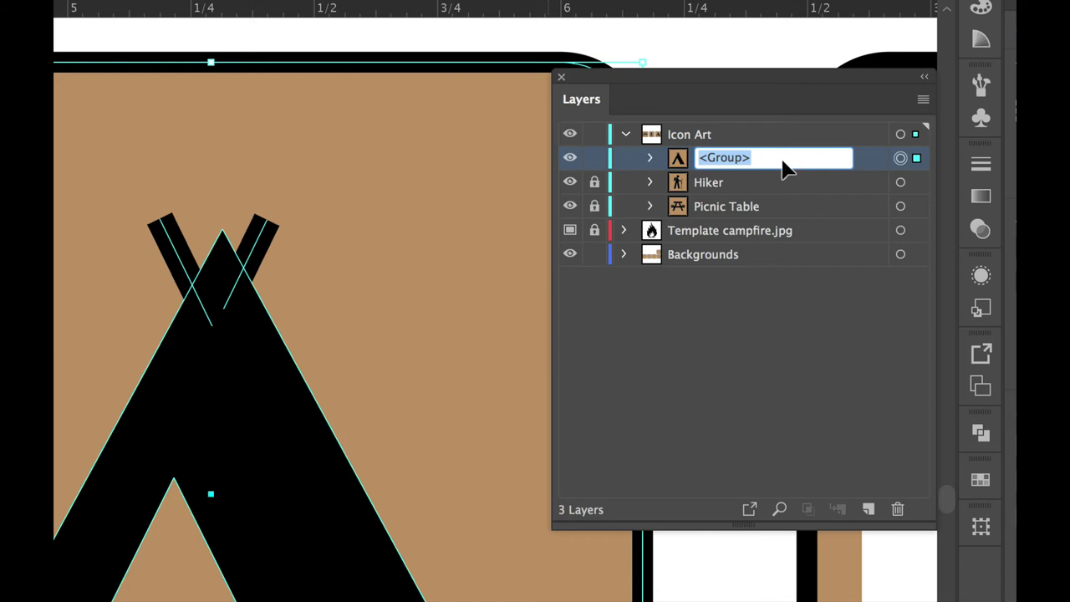
text(Camping)
key(Return)
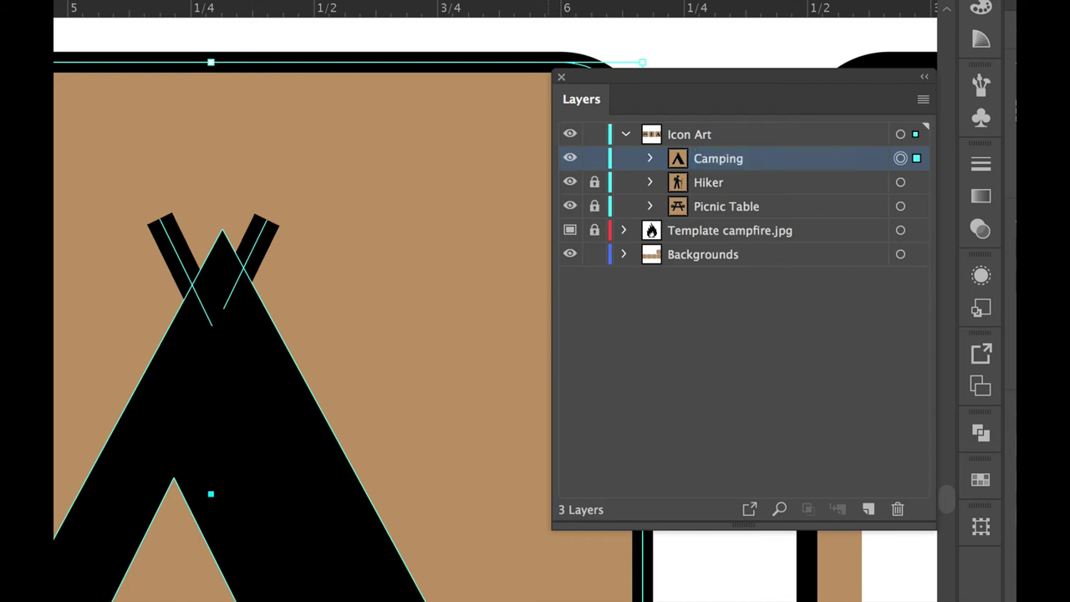
click(595, 158)
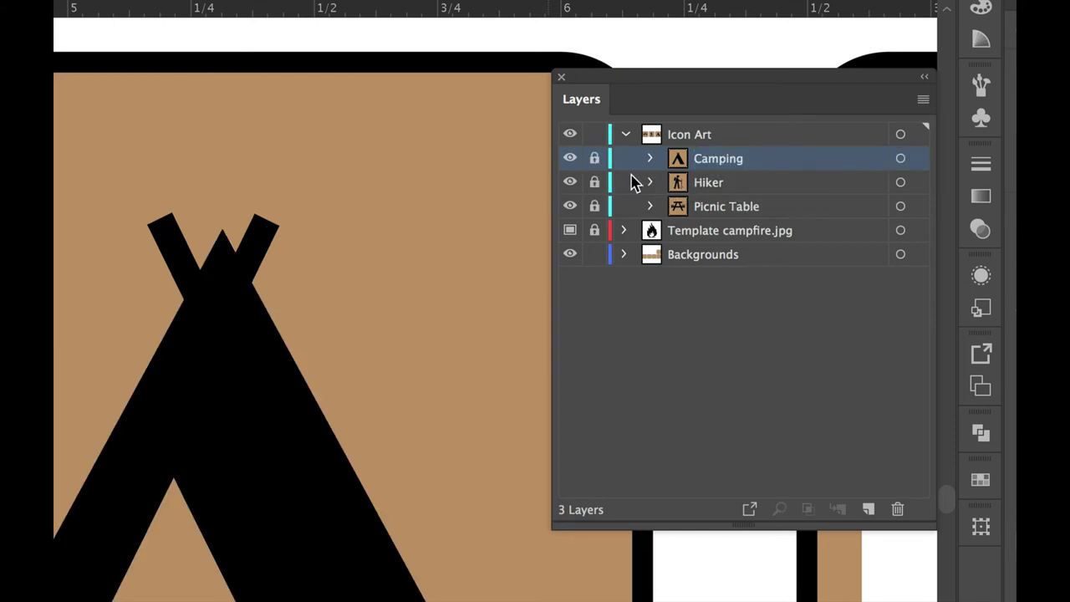
click(595, 254)
- Dock the Layers panel back beside Properties and reset the drawing colors to the default fill and stroke
scroll(585, 189, right, 15)
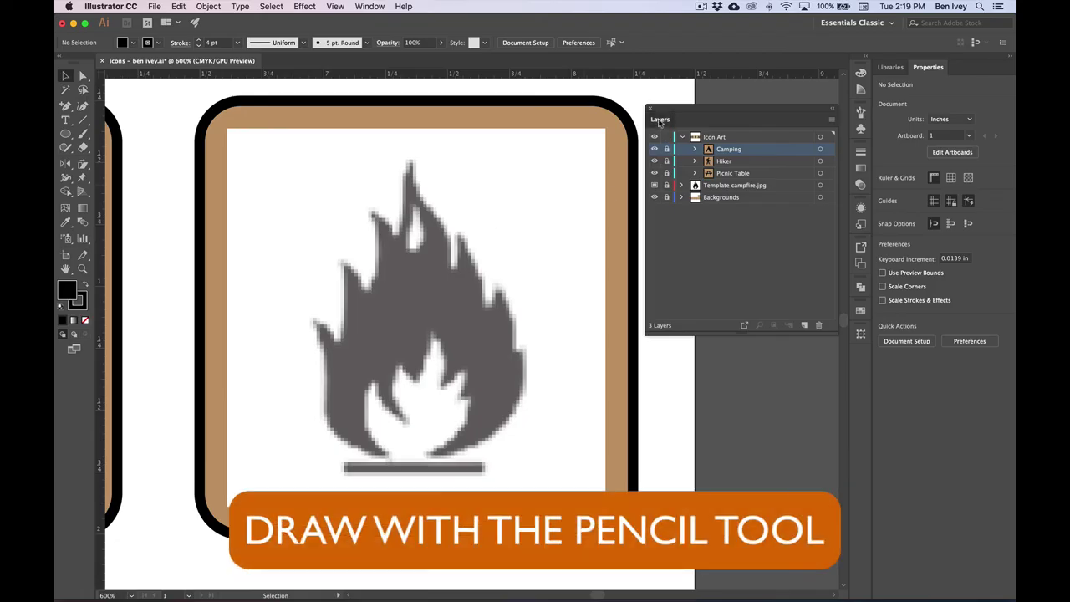
mouse_move(660, 119)
mouse_down()
mouse_move(943, 81)
mouse_move(957, 69)
mouse_up()
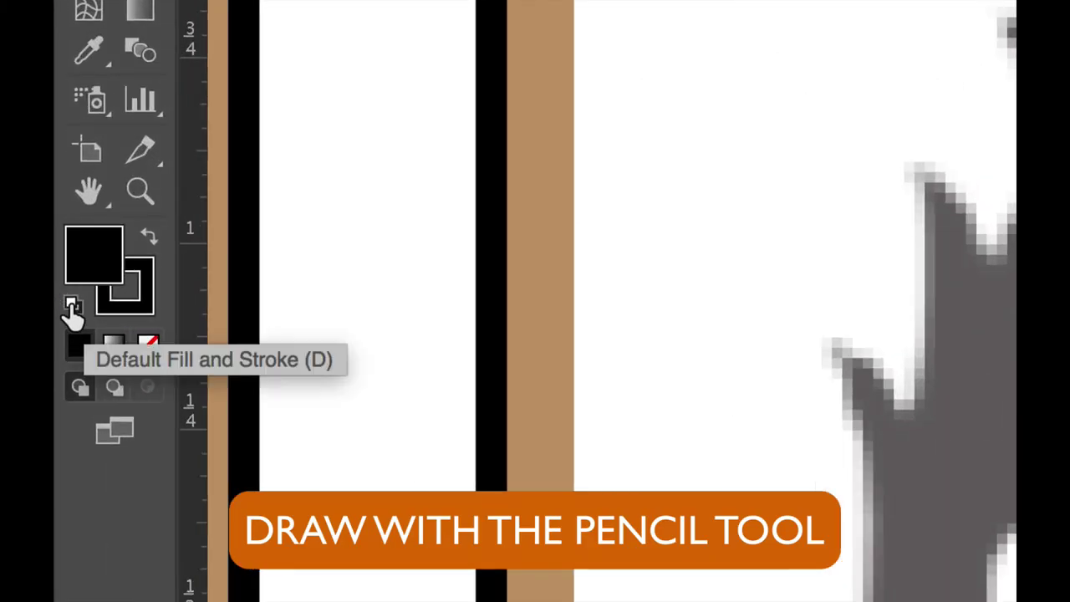
click(72, 306)
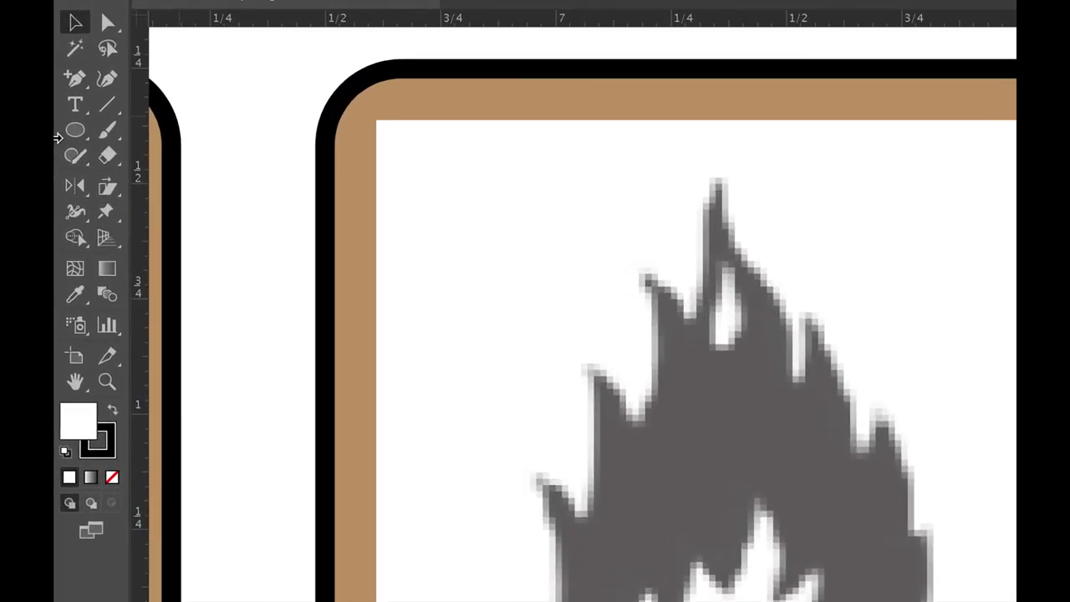
- Activate the Pencil tool with Keep selected on, paths closing within 15 pixels and selected paths editable within 6 pixels
click(110, 161)
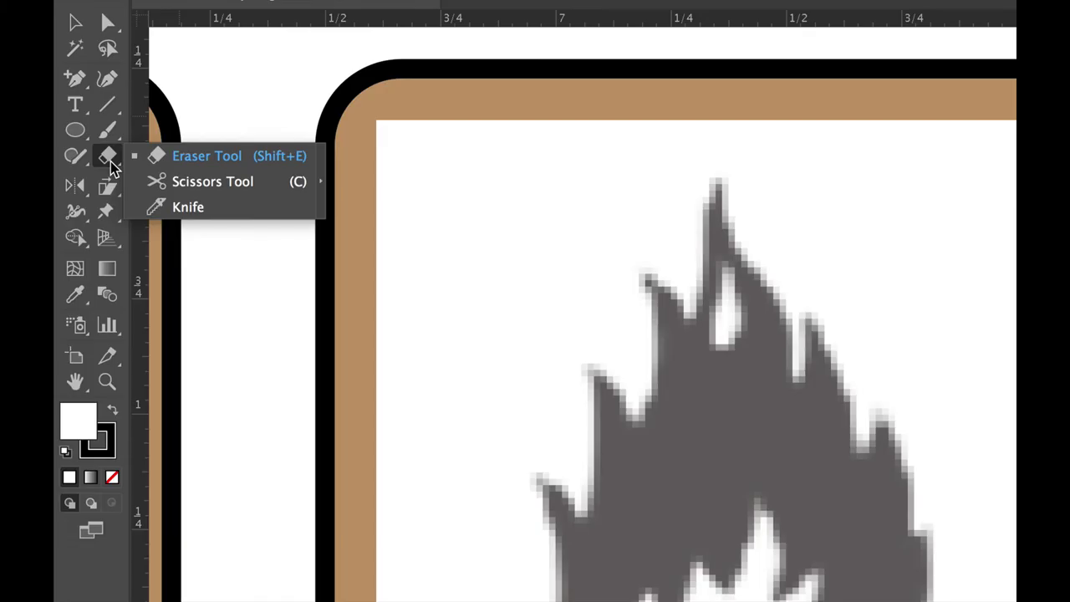
click(75, 156)
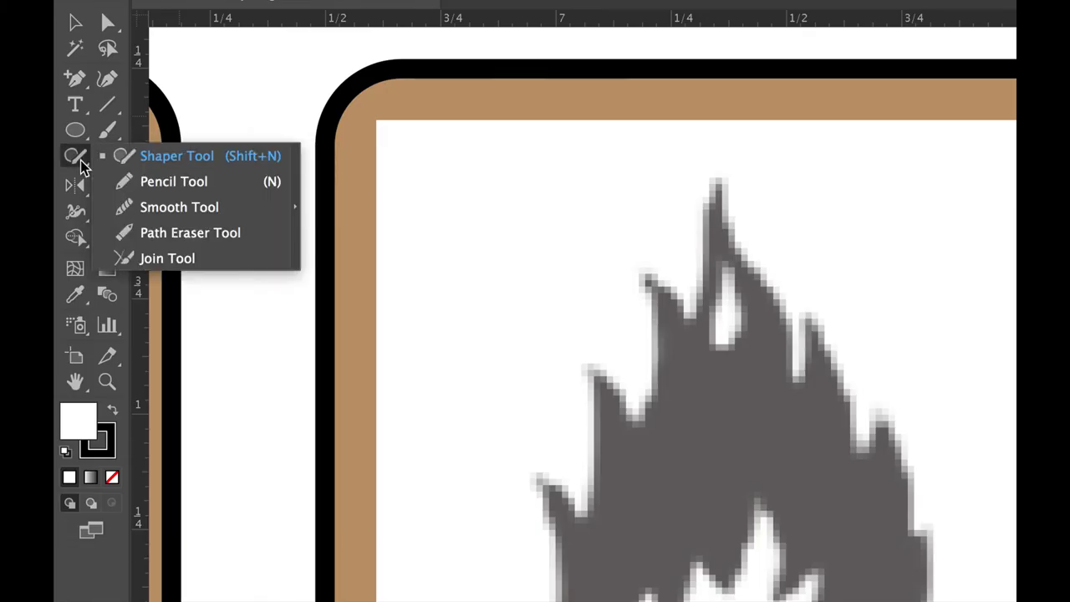
click(175, 182)
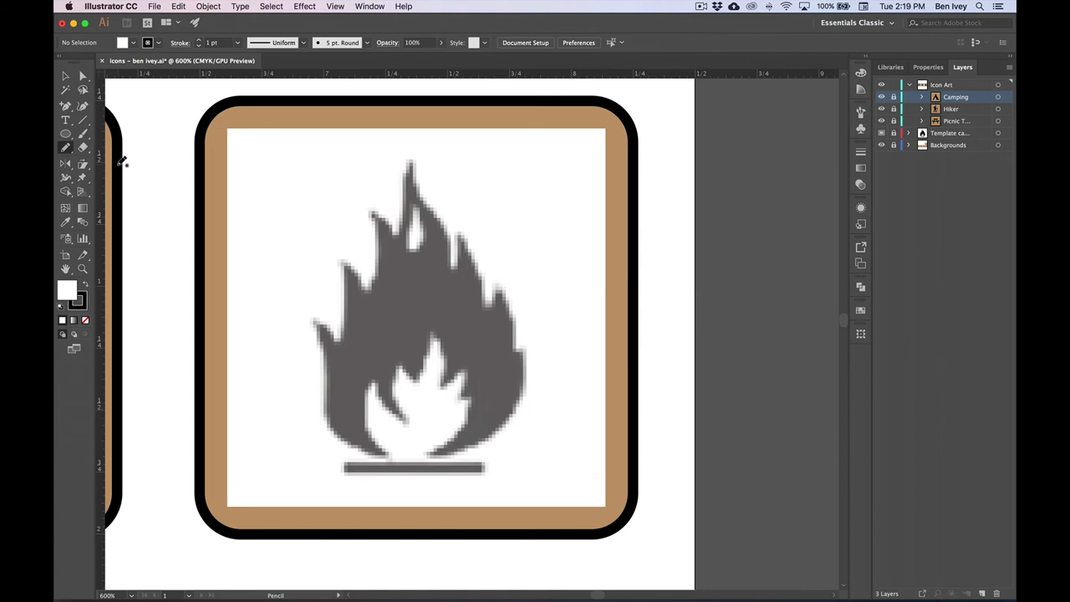
double_click(63, 150)
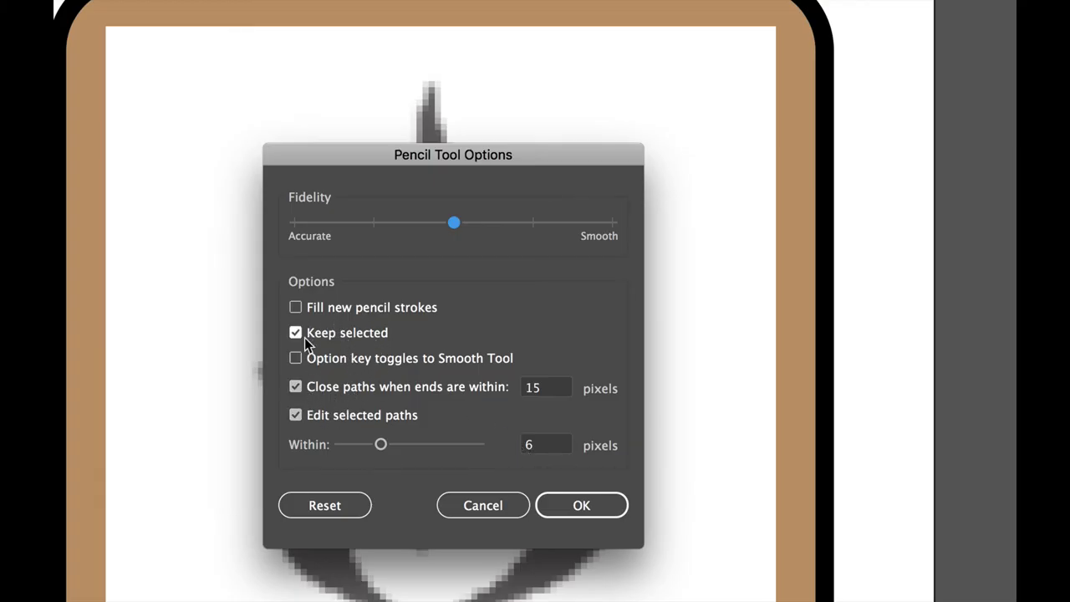
click(582, 507)
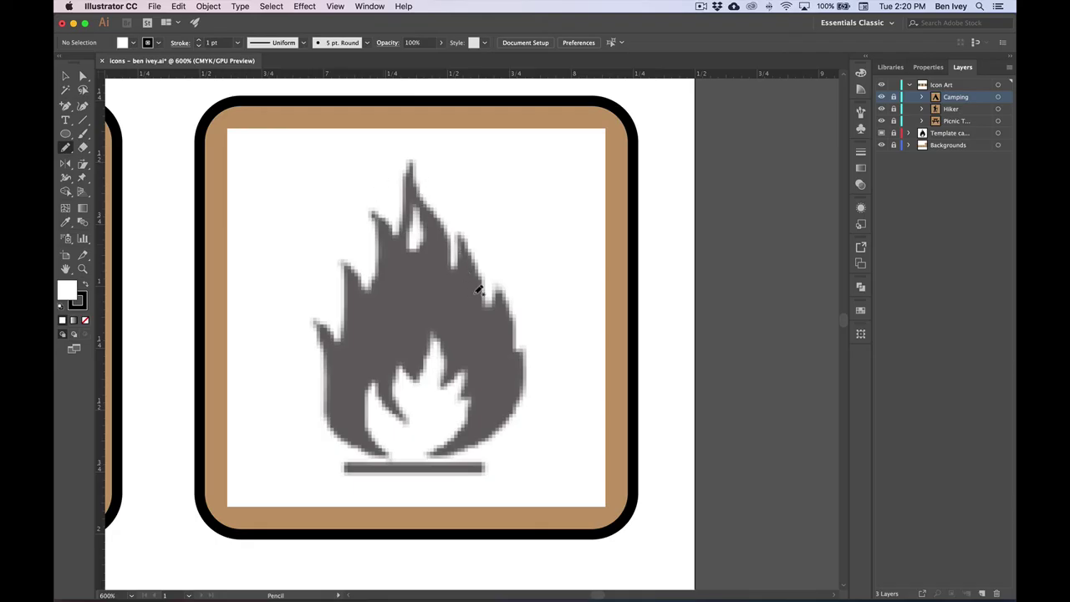
- Trace the campfire's flame outline as one closed path about 0.86 by 1.23 in, plus the teardrop opening about 0.08 by 0.21 in
key(super+equal)
scroll(490, 299, left, 3)
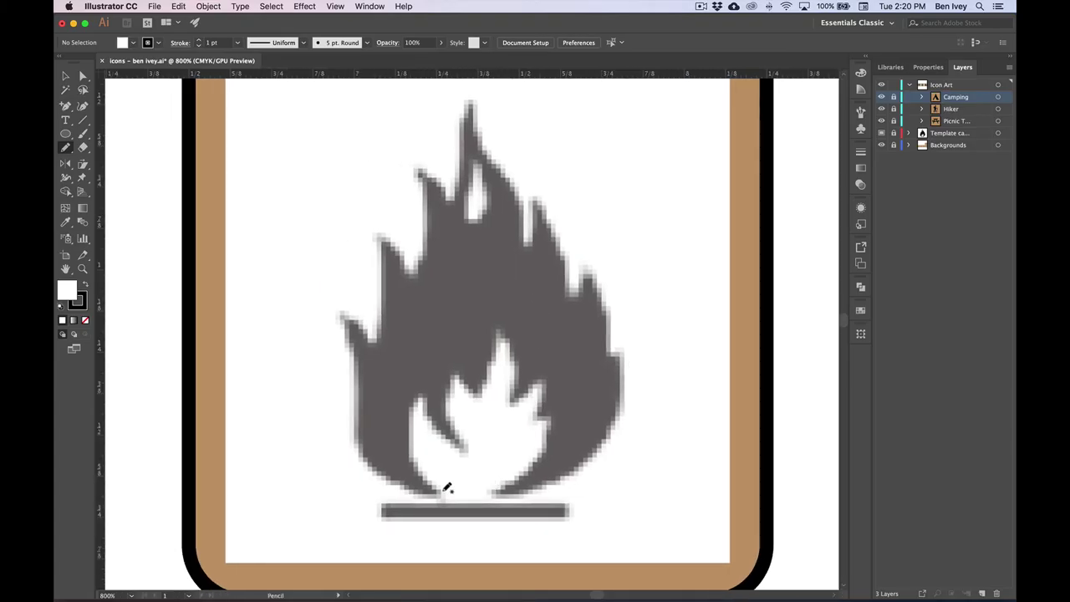
mouse_move(429, 491)
mouse_down()
mouse_move(366, 463)
mouse_move(362, 384)
mouse_move(342, 319)
mouse_move(373, 341)
mouse_move(384, 290)
mouse_move(373, 229)
mouse_move(411, 272)
mouse_move(424, 229)
mouse_up()
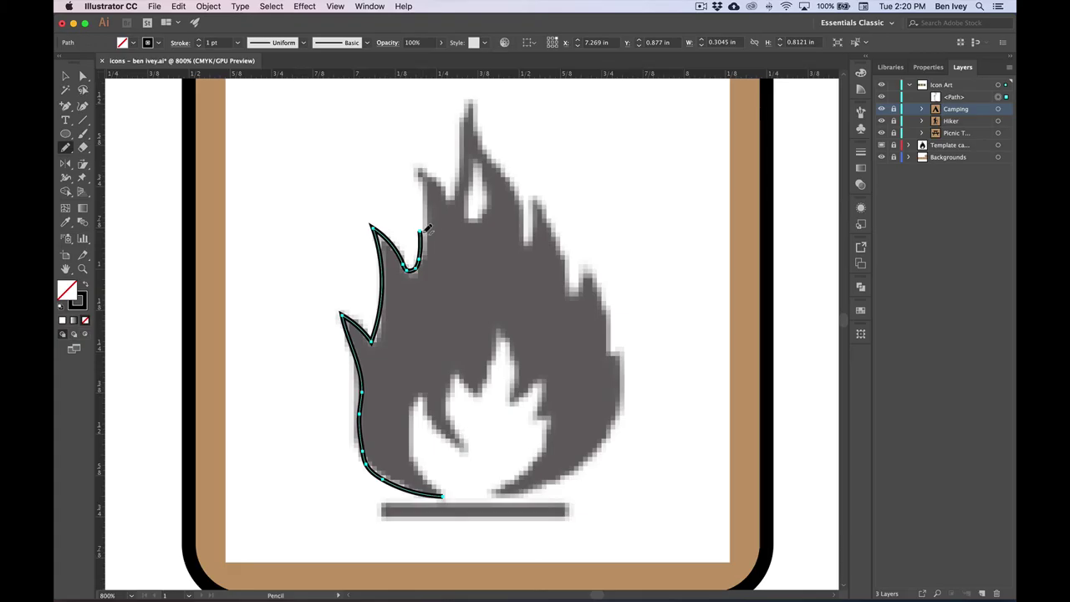
mouse_move(428, 228)
mouse_down()
mouse_move(417, 160)
mouse_move(450, 201)
mouse_move(470, 96)
mouse_move(505, 164)
mouse_up()
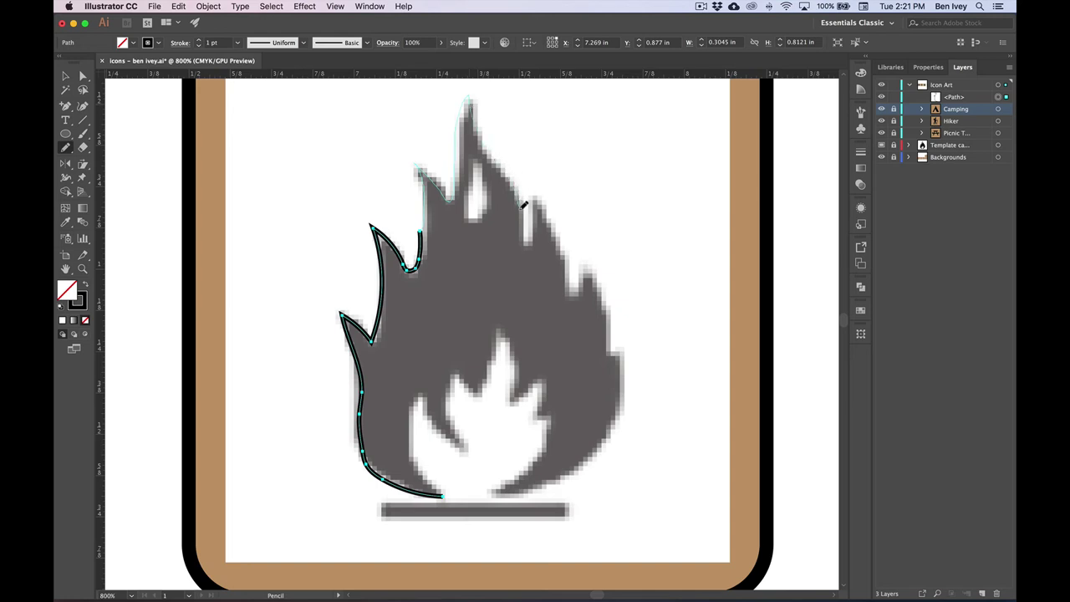
mouse_move(525, 204)
mouse_down()
mouse_move(526, 251)
mouse_move(537, 204)
mouse_move(563, 225)
mouse_move(571, 299)
mouse_up()
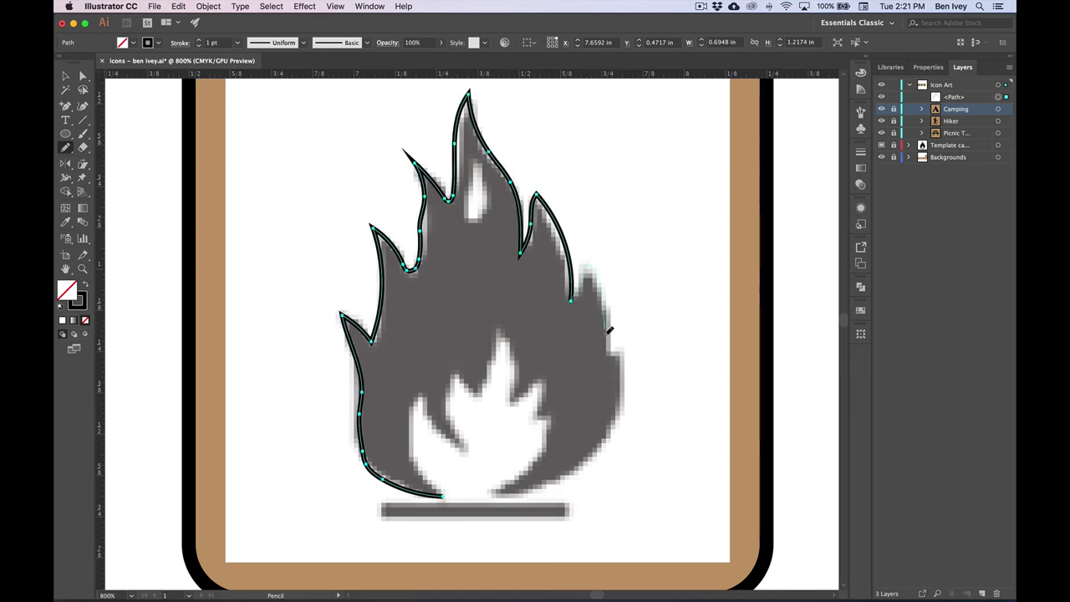
mouse_move(610, 332)
mouse_down()
mouse_move(627, 373)
mouse_move(613, 427)
mouse_move(536, 488)
mouse_move(506, 494)
mouse_move(552, 437)
mouse_move(549, 387)
mouse_move(522, 392)
mouse_move(501, 331)
mouse_move(483, 389)
mouse_move(458, 372)
mouse_move(448, 411)
mouse_move(471, 447)
mouse_move(426, 401)
mouse_move(409, 424)
mouse_move(445, 493)
mouse_up()
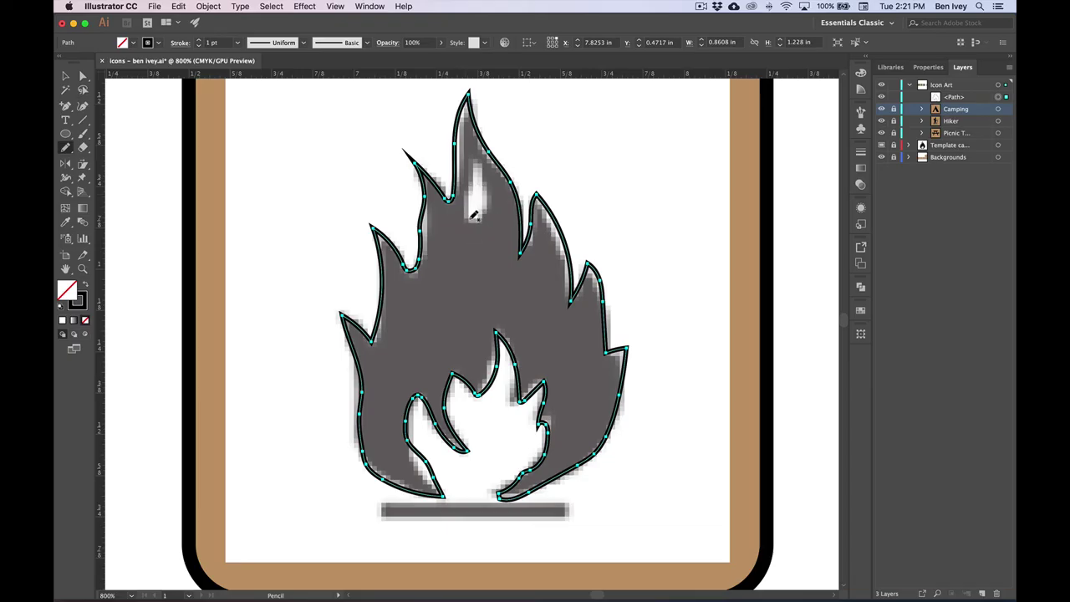
mouse_move(470, 219)
mouse_down()
mouse_move(495, 214)
mouse_move(473, 150)
mouse_move(470, 219)
mouse_up()
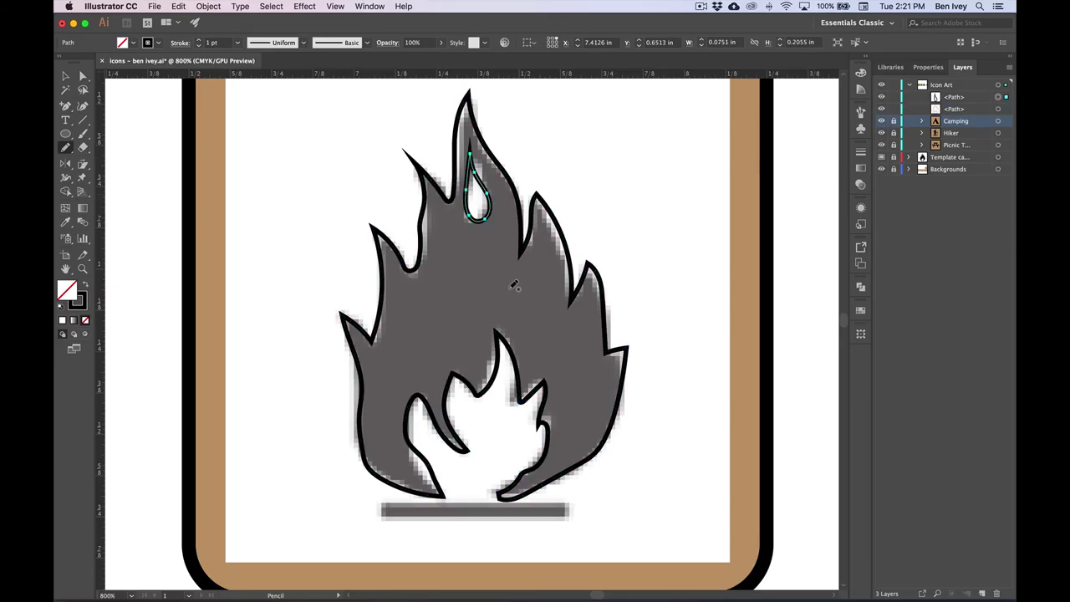
- Draw a rectangle about 0.59 in wide and 0.05 in high over the template's bar beneath the flames
click(65, 135)
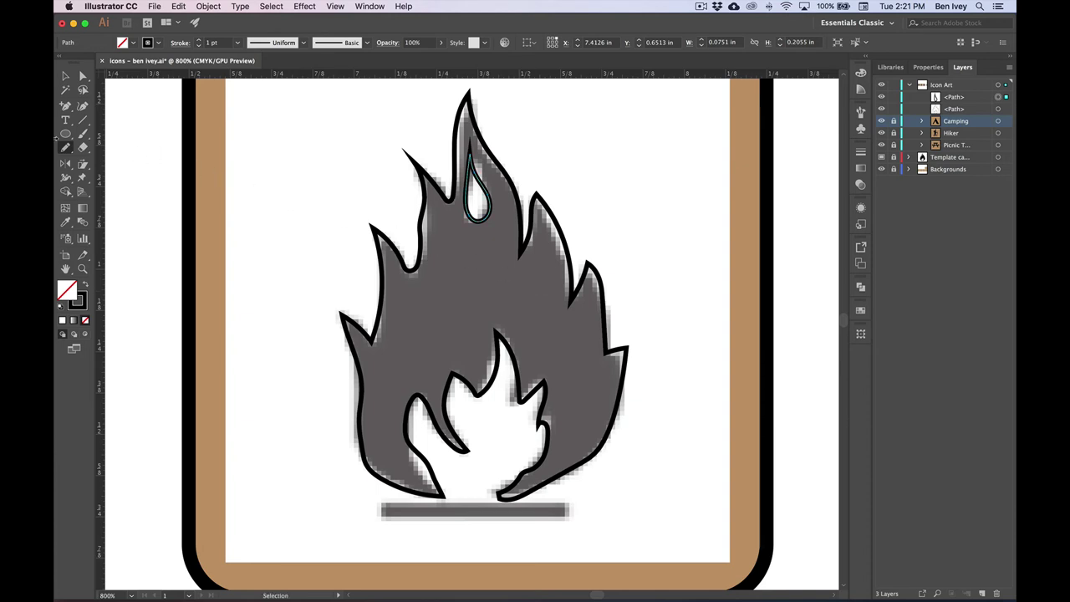
click(66, 135)
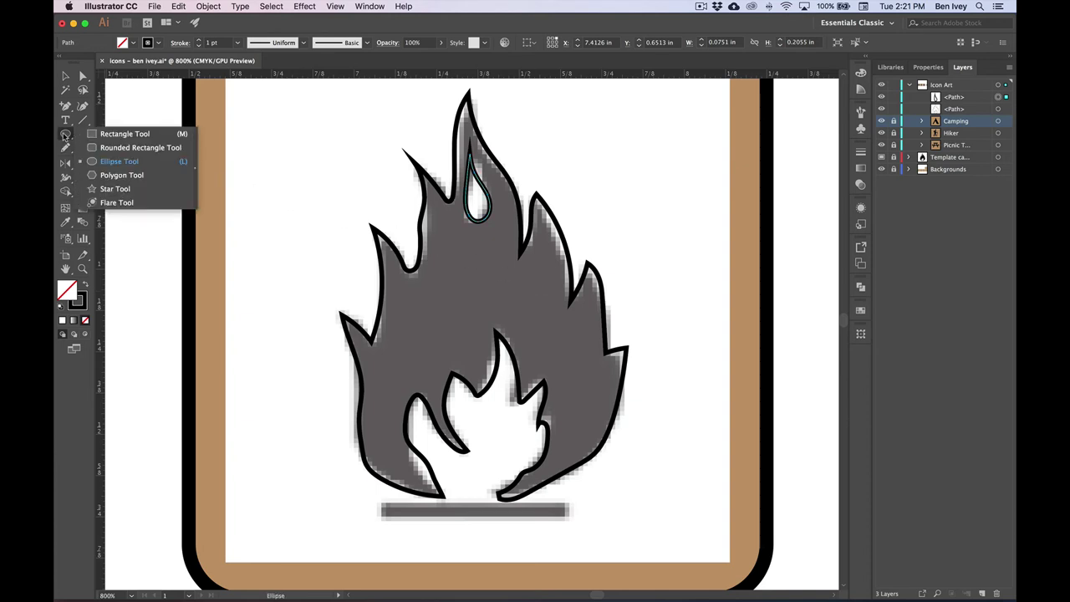
click(112, 137)
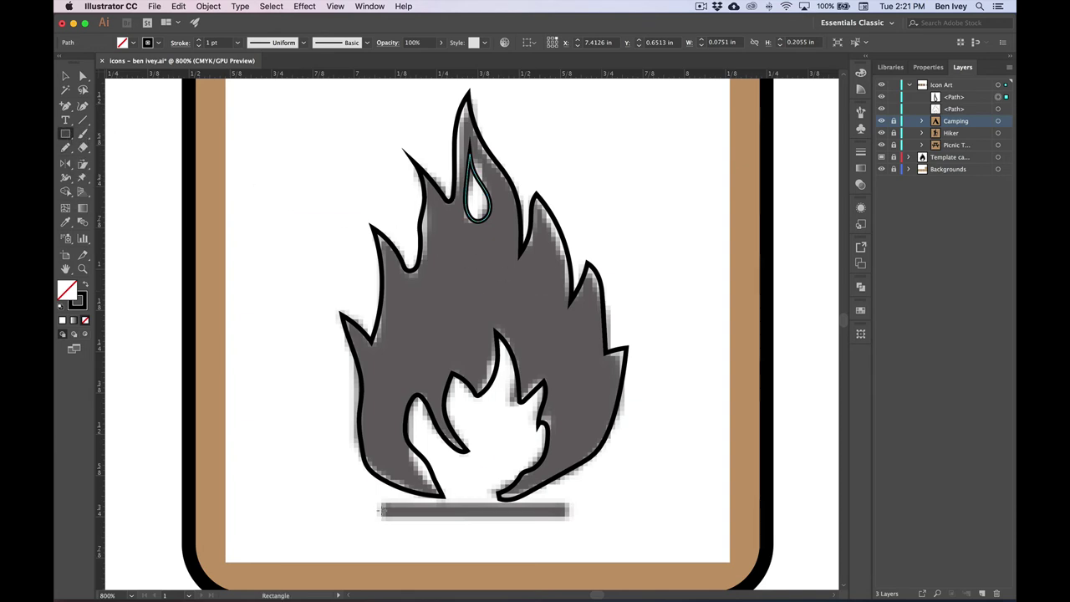
drag(373, 505, 570, 520)
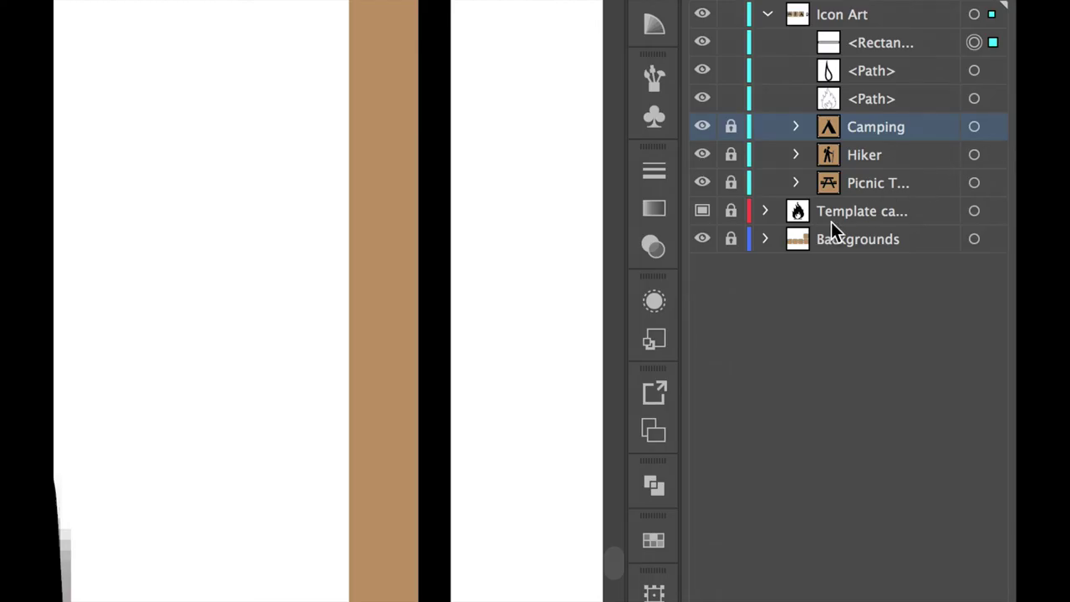
- Delete the Template campfire.jpg layer together with its artwork
click(860, 217)
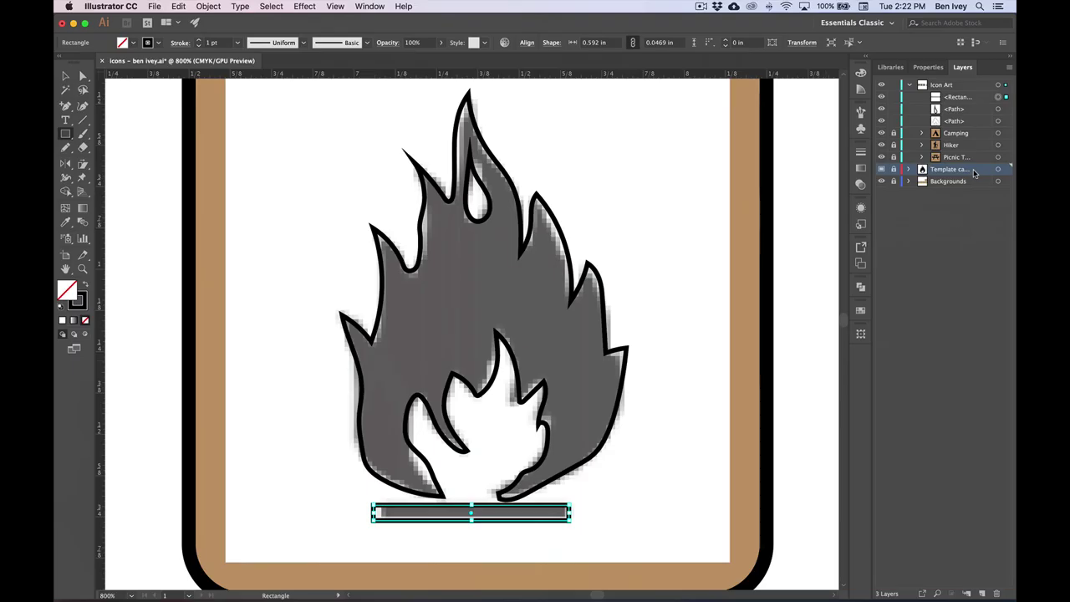
click(997, 593)
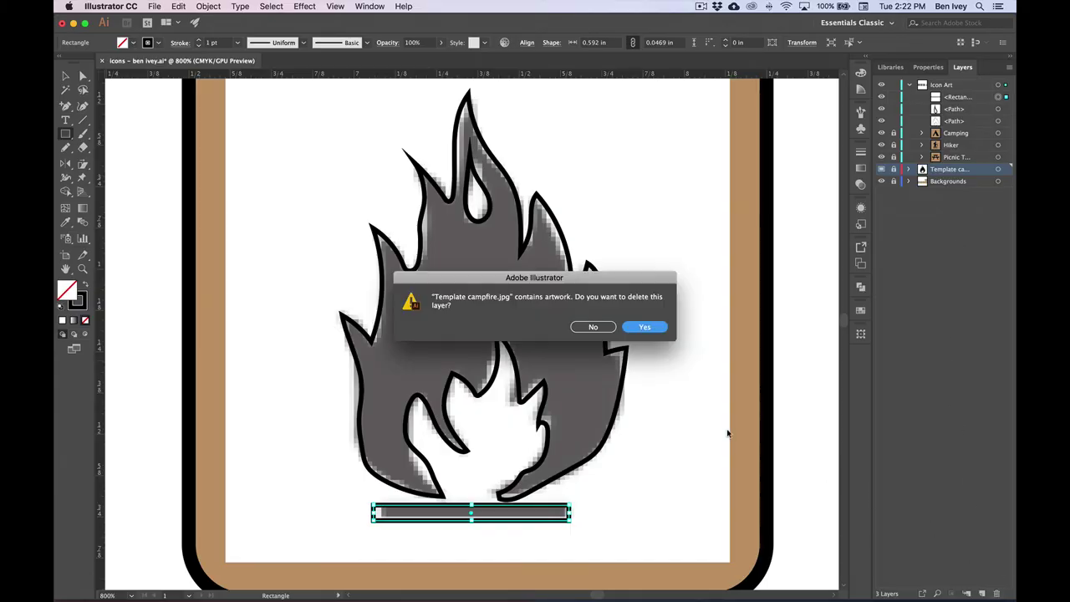
click(644, 330)
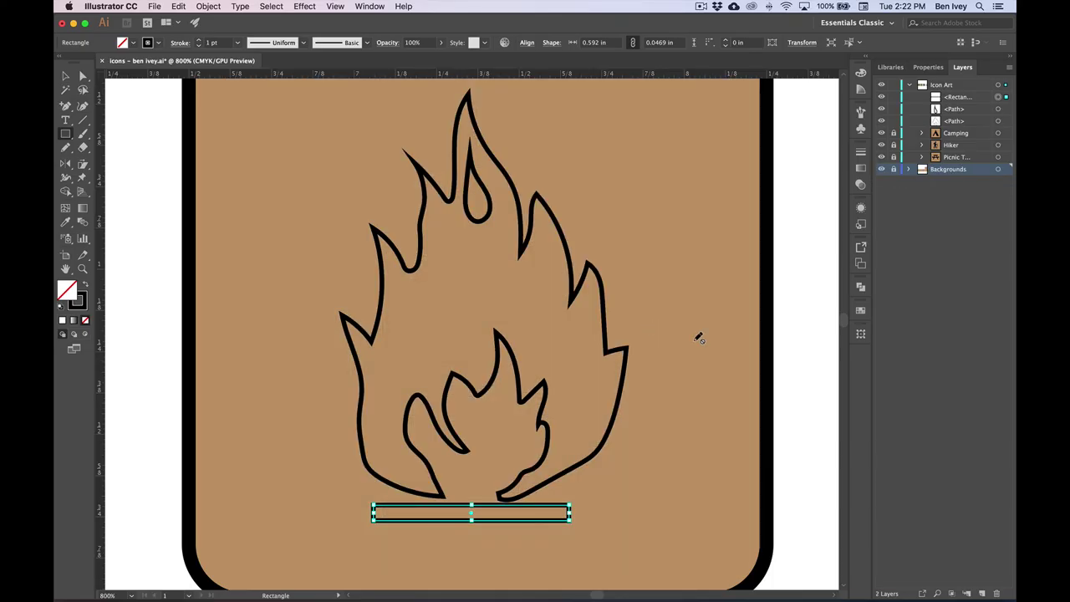
- Combine the flame outline, teardrop opening and bar into one compound path, and swap its fill and stroke for a solid black fill
key(super+shift+a)
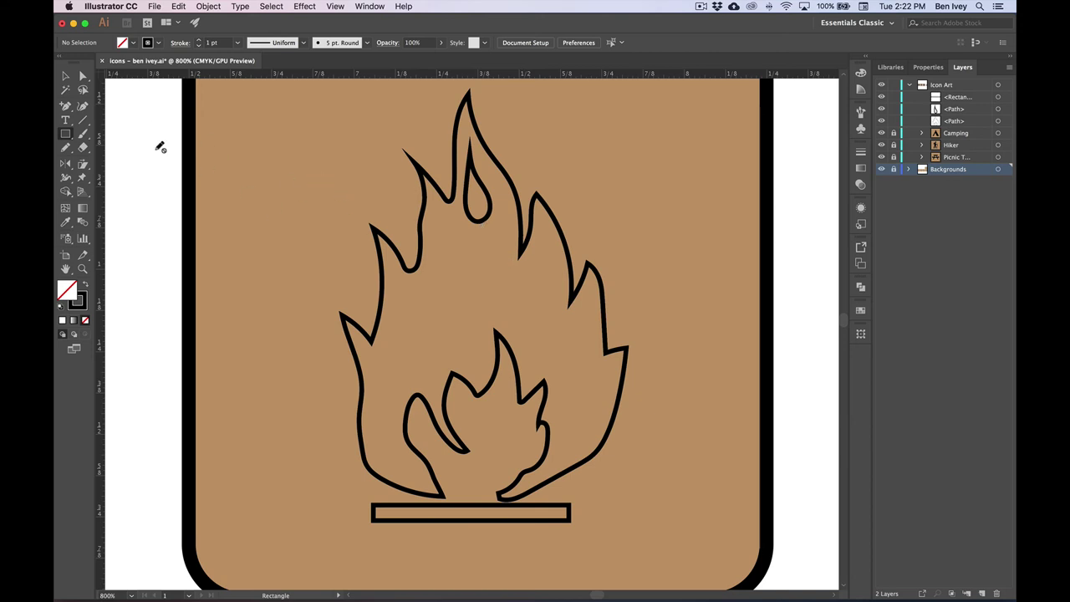
click(66, 77)
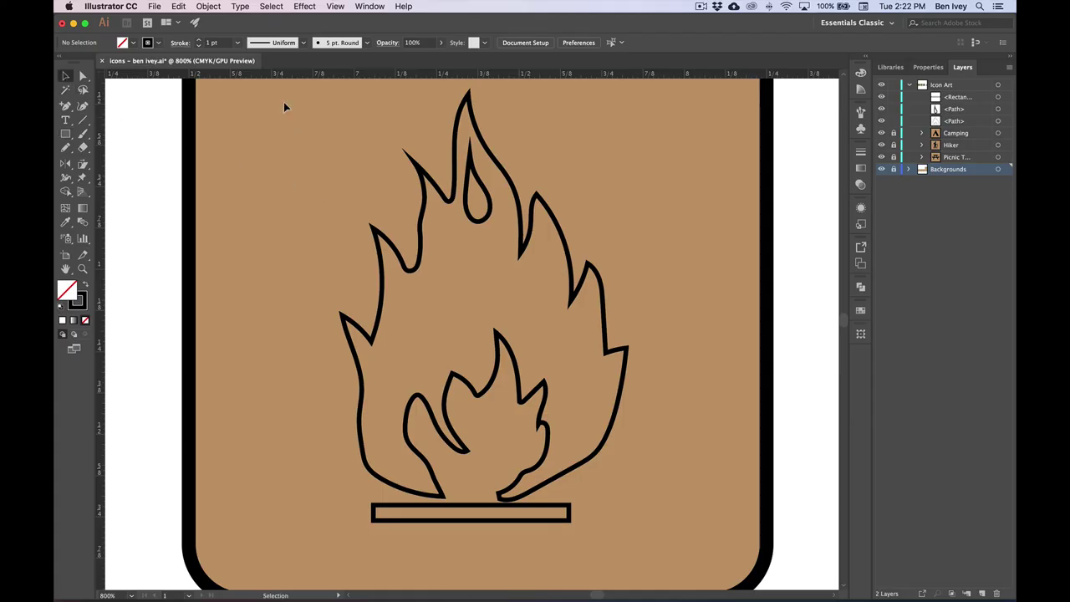
drag(330, 179, 432, 343)
drag(665, 529, 652, 500)
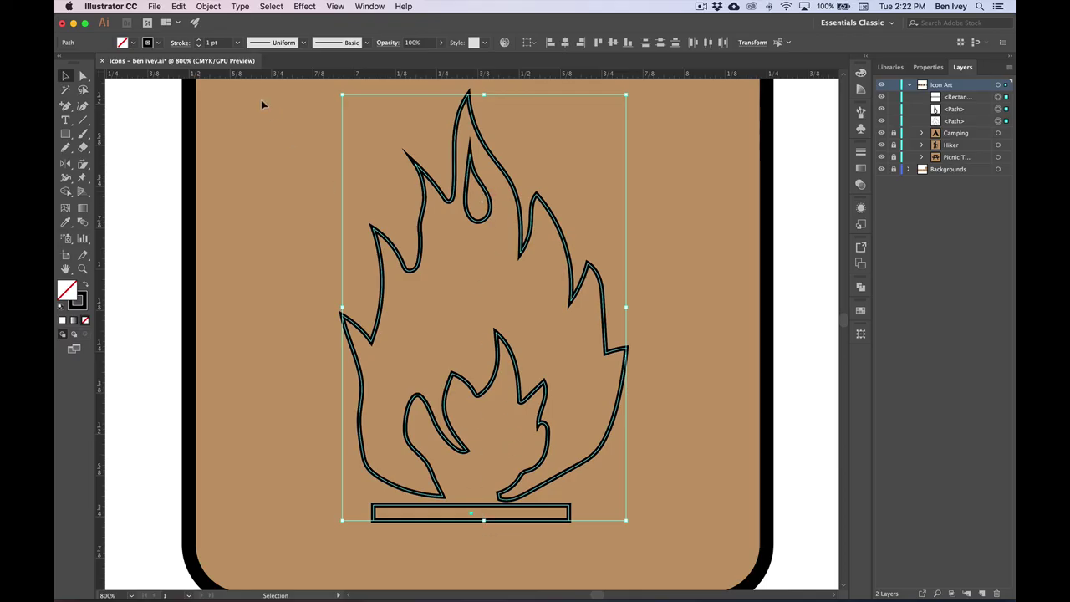
click(203, 8)
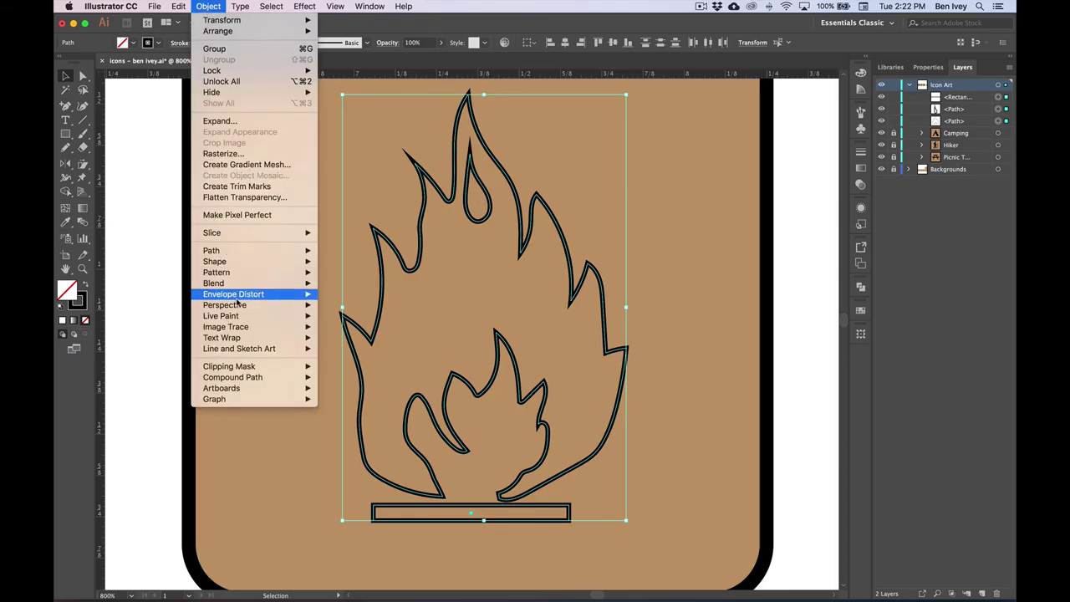
mouse_move(252, 371)
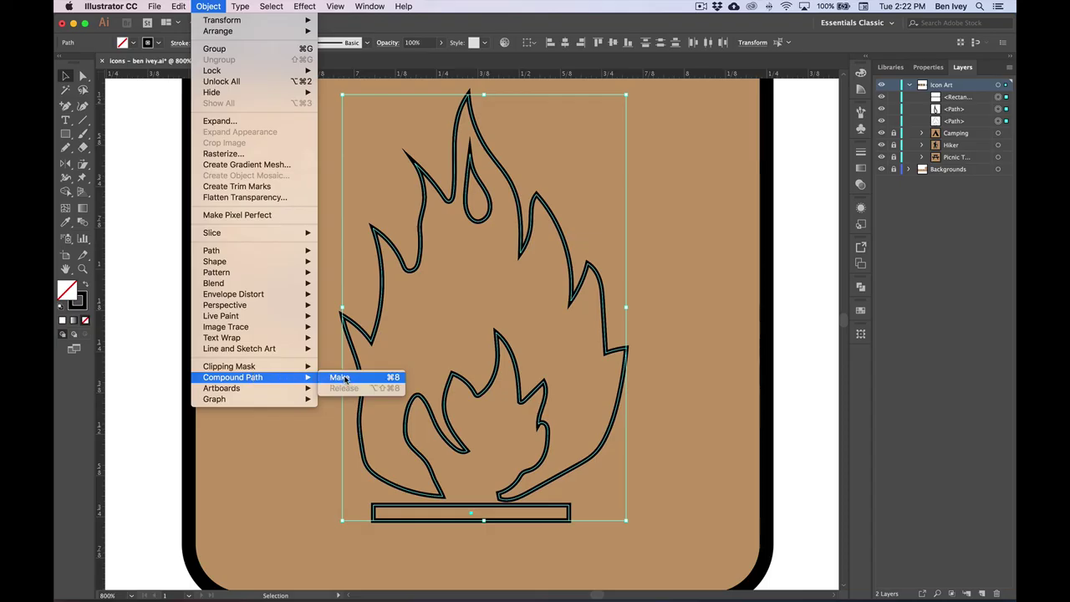
click(341, 378)
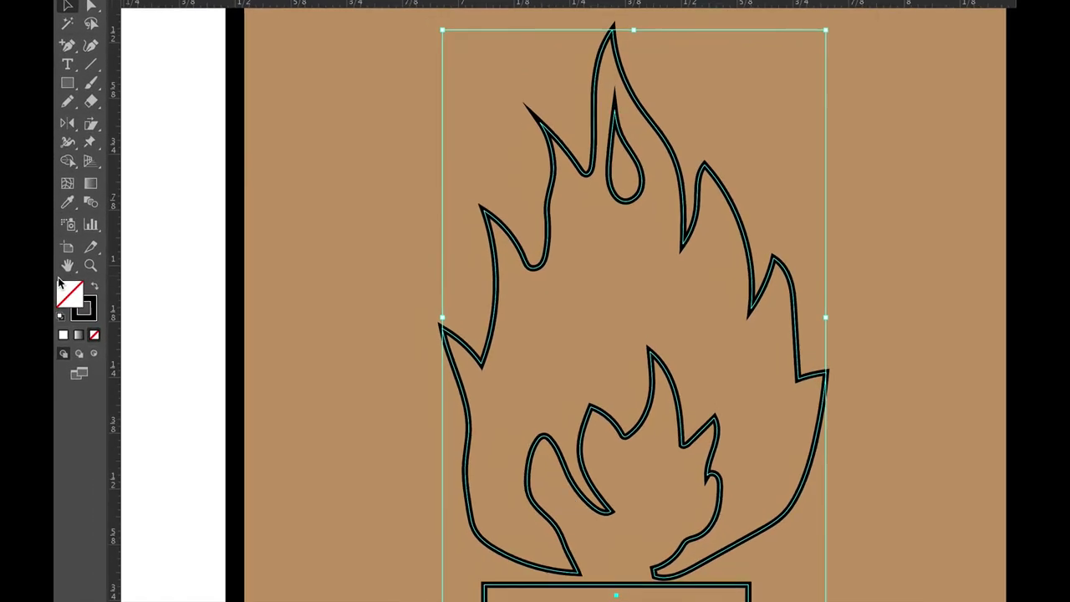
click(84, 285)
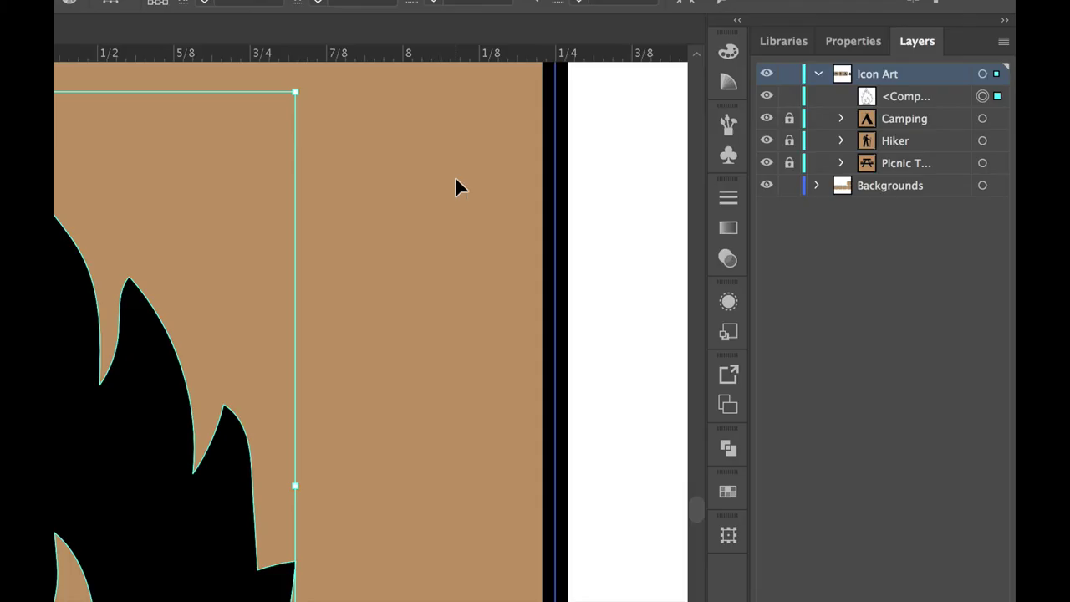
- Group the campfire compound path with its rounded background square
shift+click(455, 178)
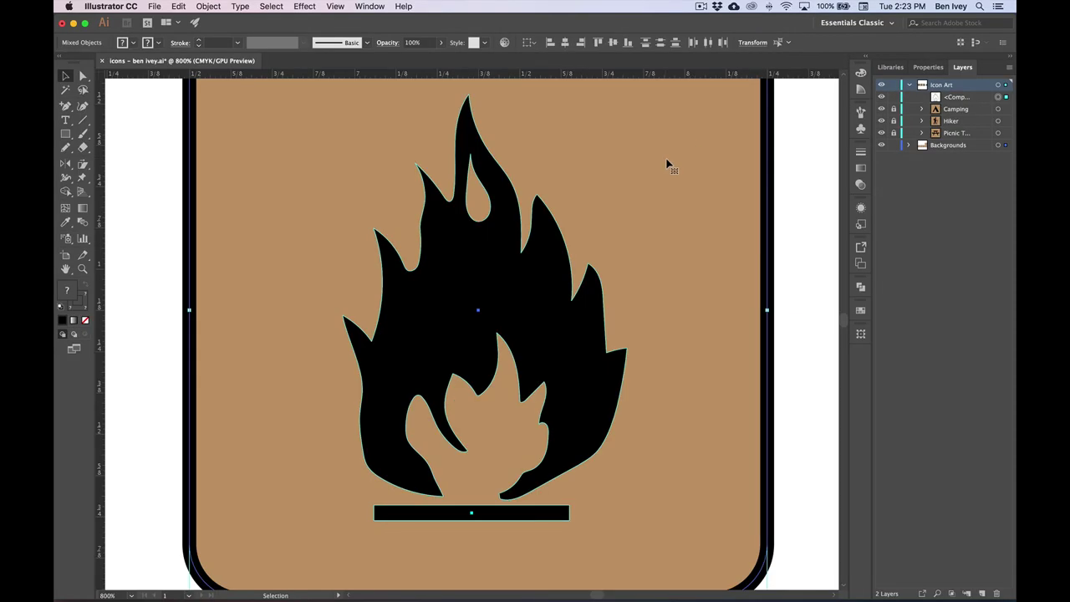
click(217, 6)
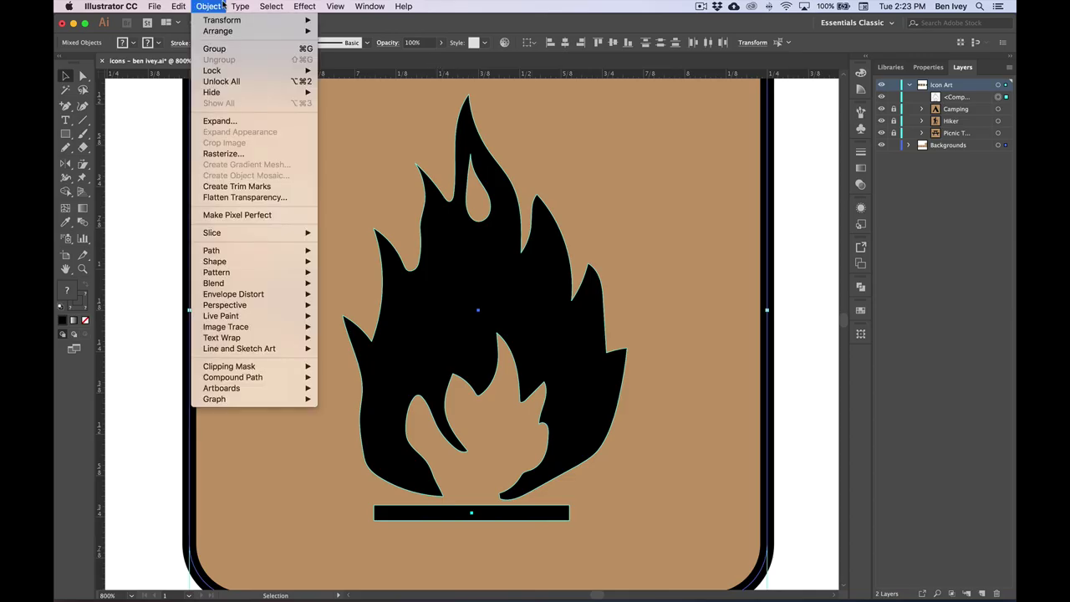
click(214, 48)
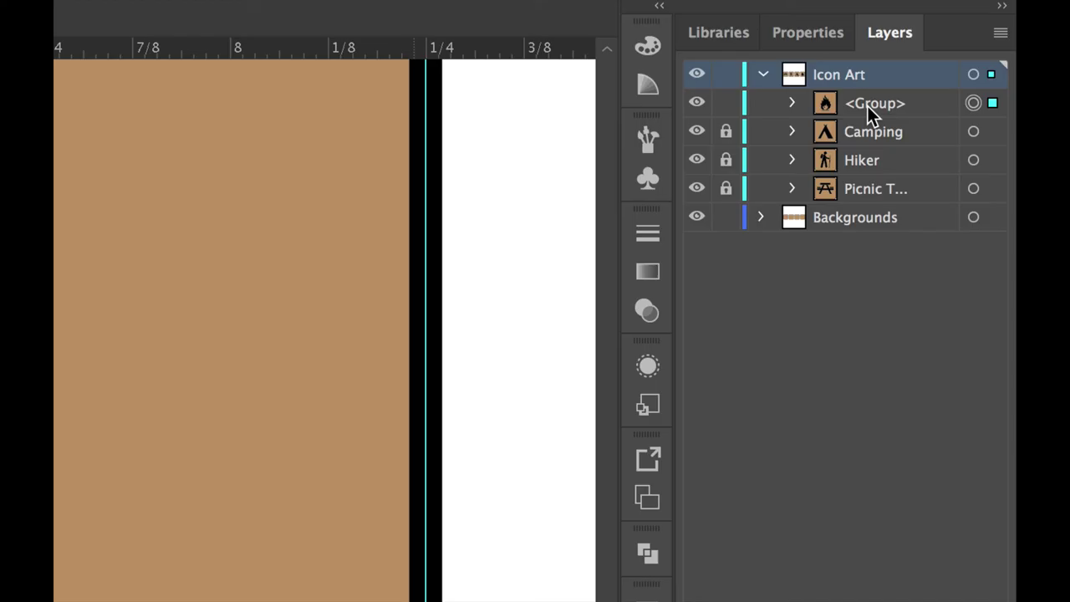
- Rename the new group as Campfire, fit the whole artboard in view and clear the selection
double_click(868, 104)
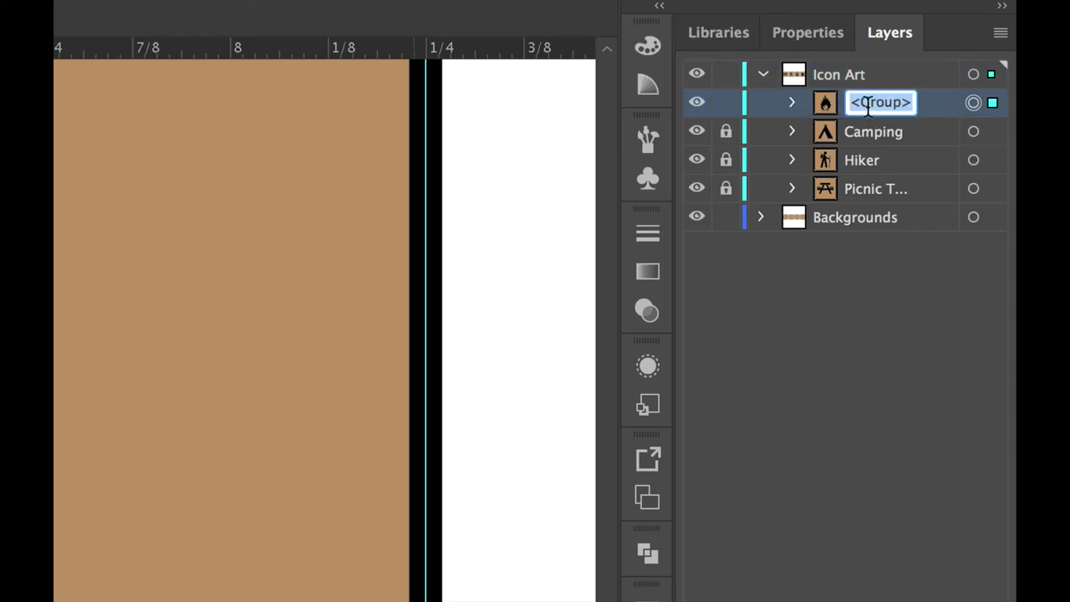
text(Campire)
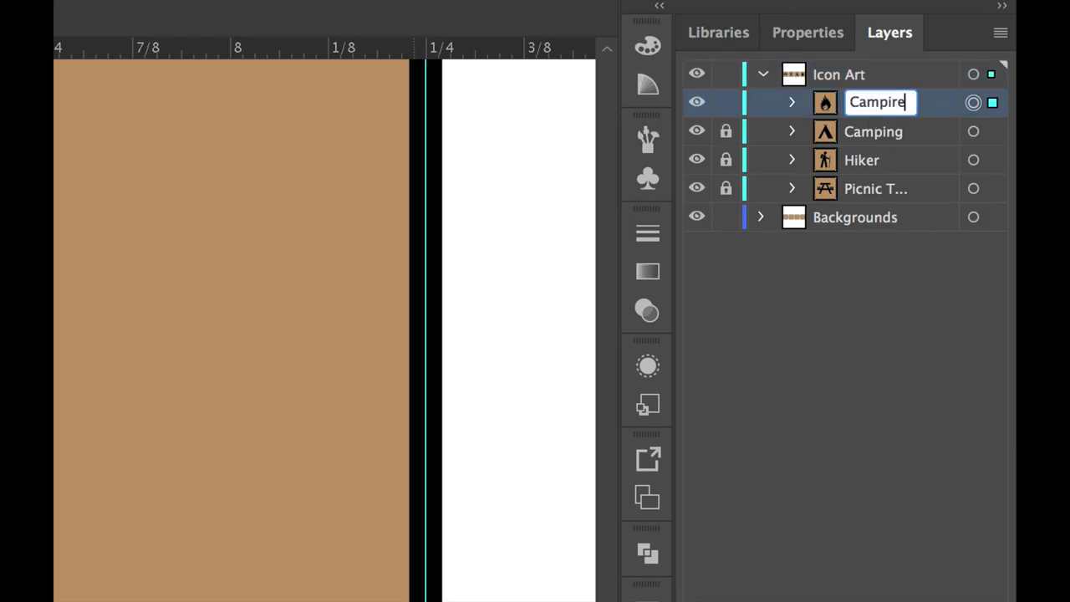
key(Return)
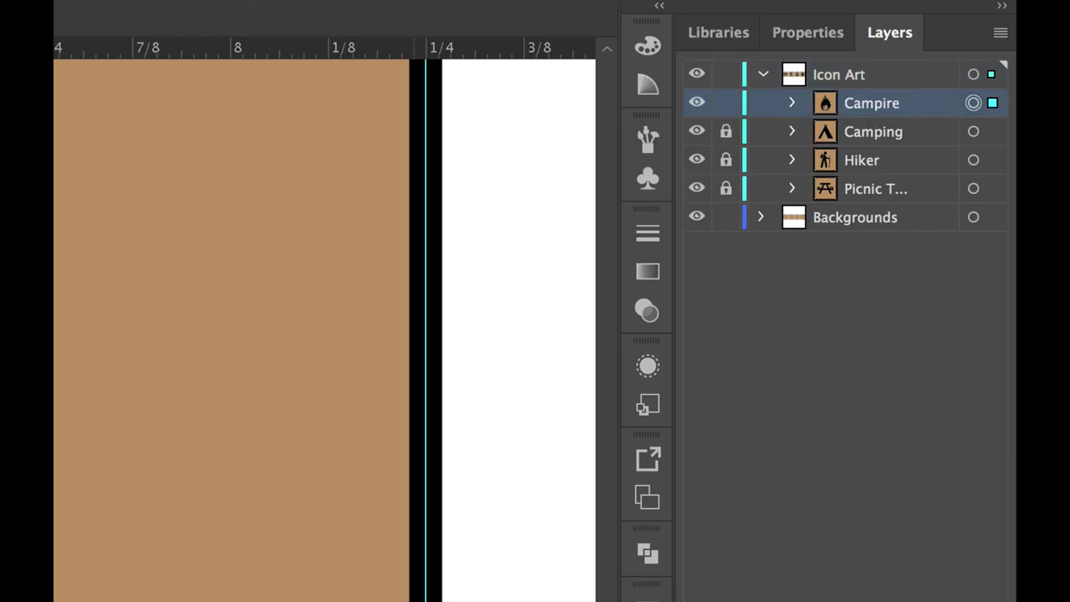
double_click(866, 104)
click(884, 103)
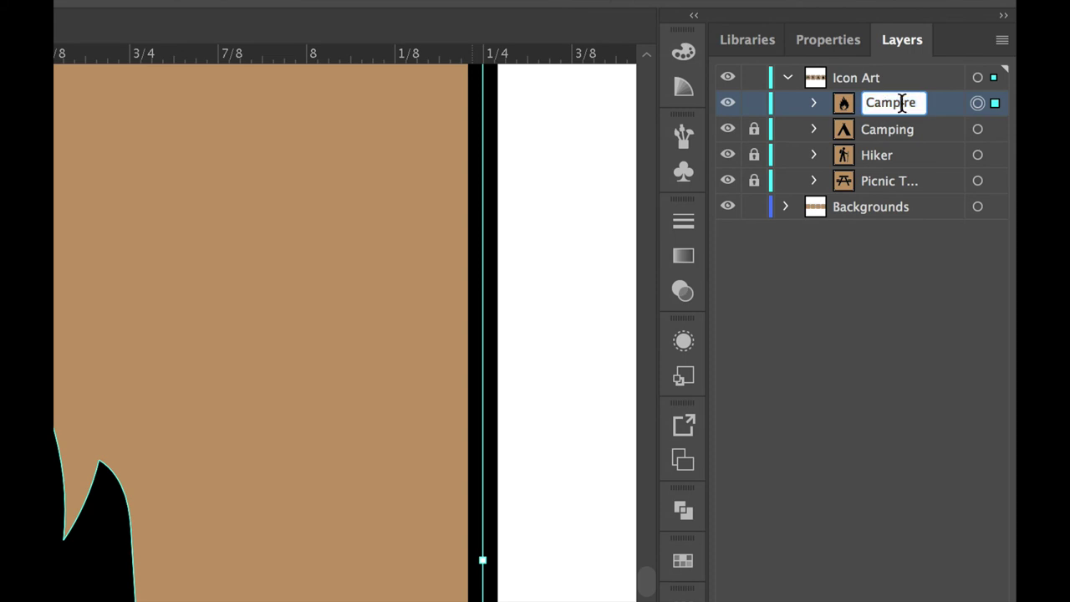
text(f)
key(Return)
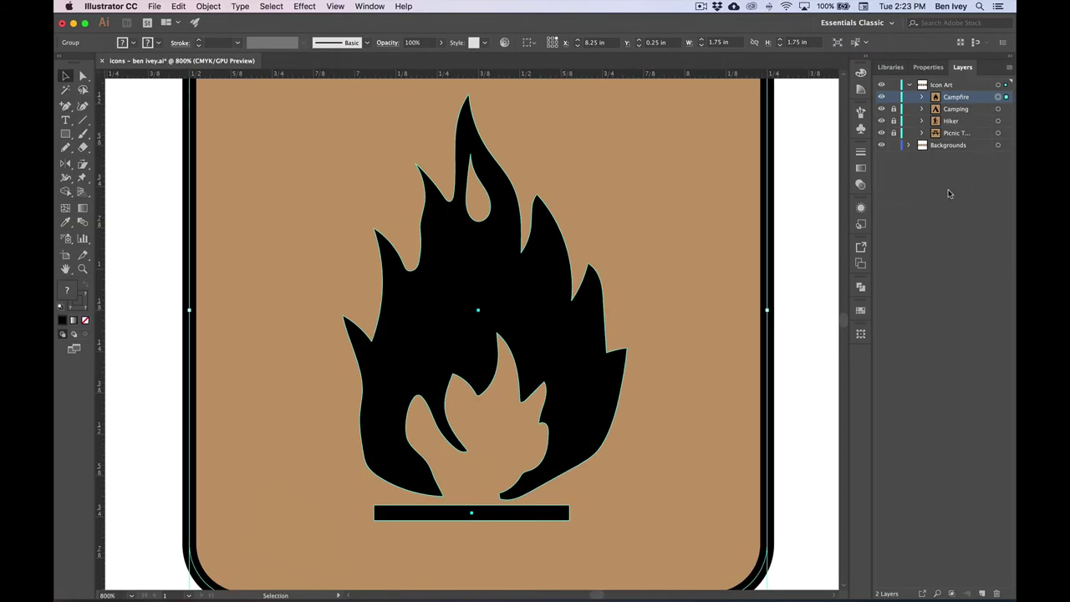
key(super+0)
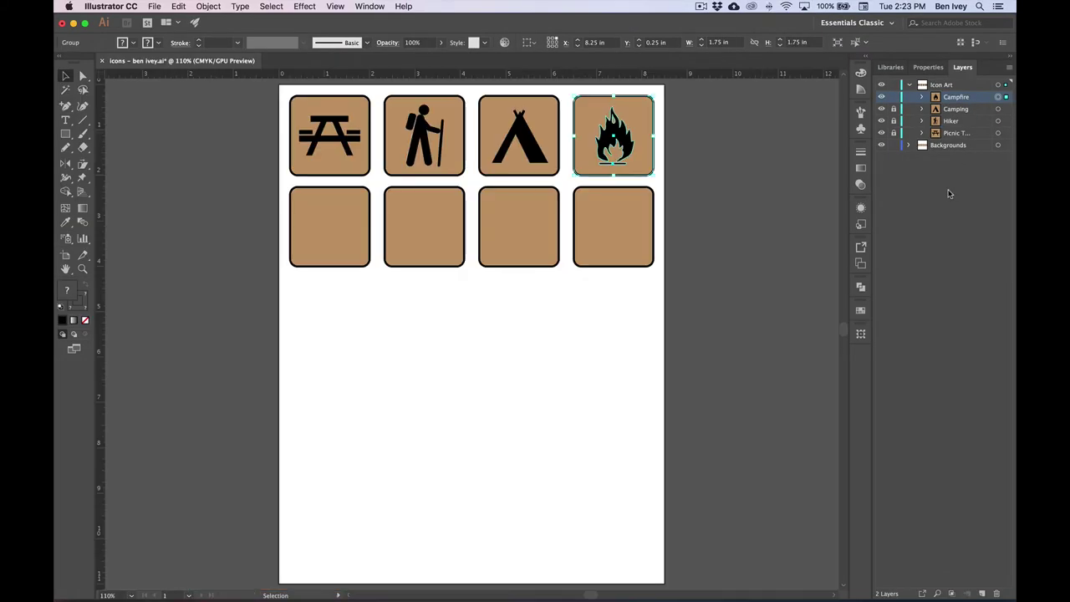
click(735, 201)
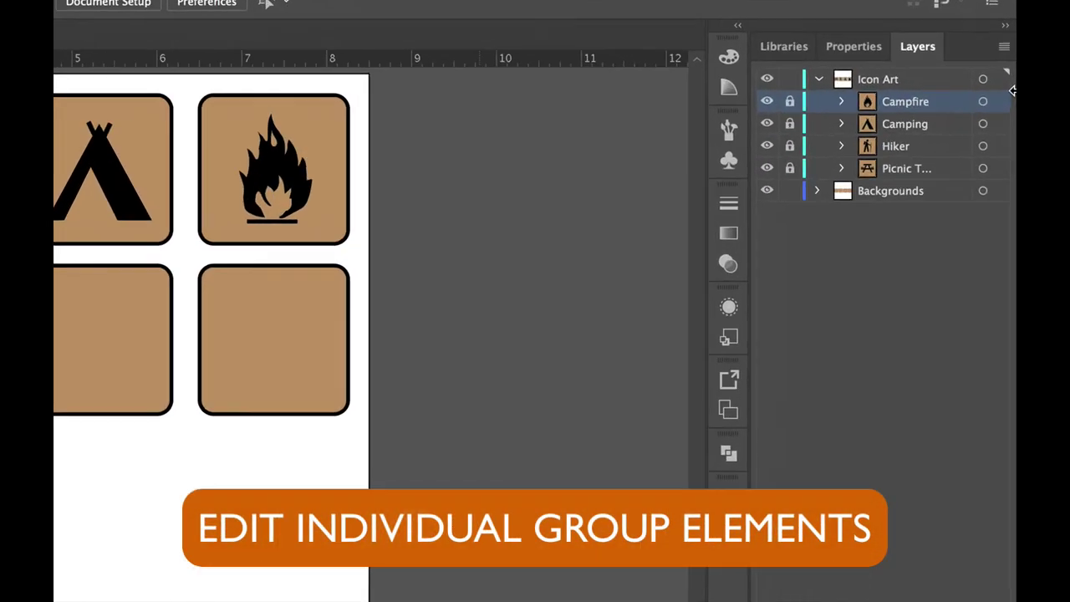
- Unlock the Campfire, Camping, Hiker and picnic table groups, and select the picnic table group as a whole
drag(762, 103, 762, 182)
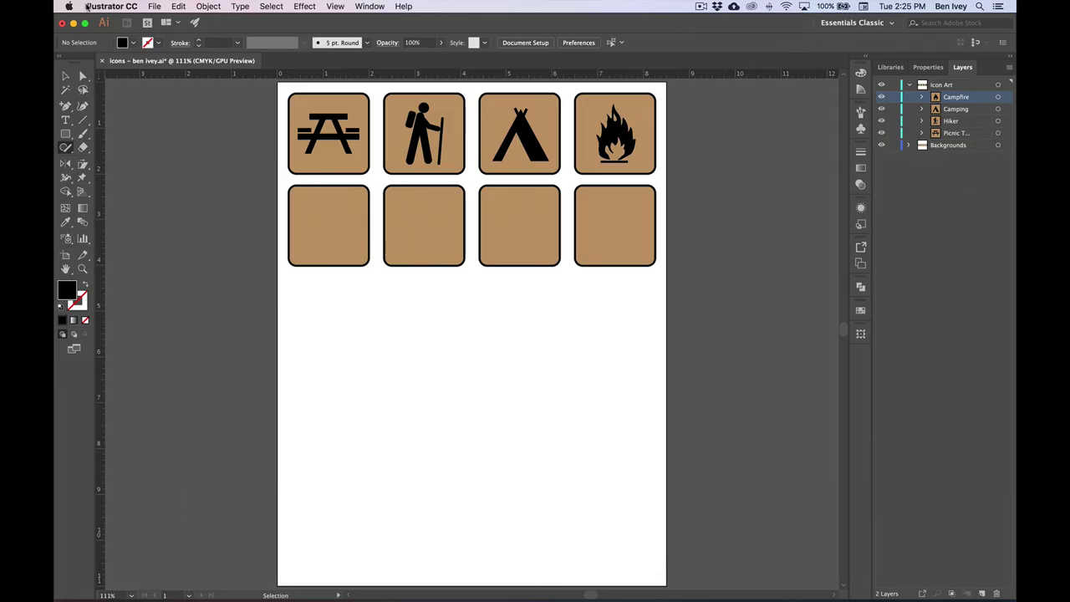
click(65, 76)
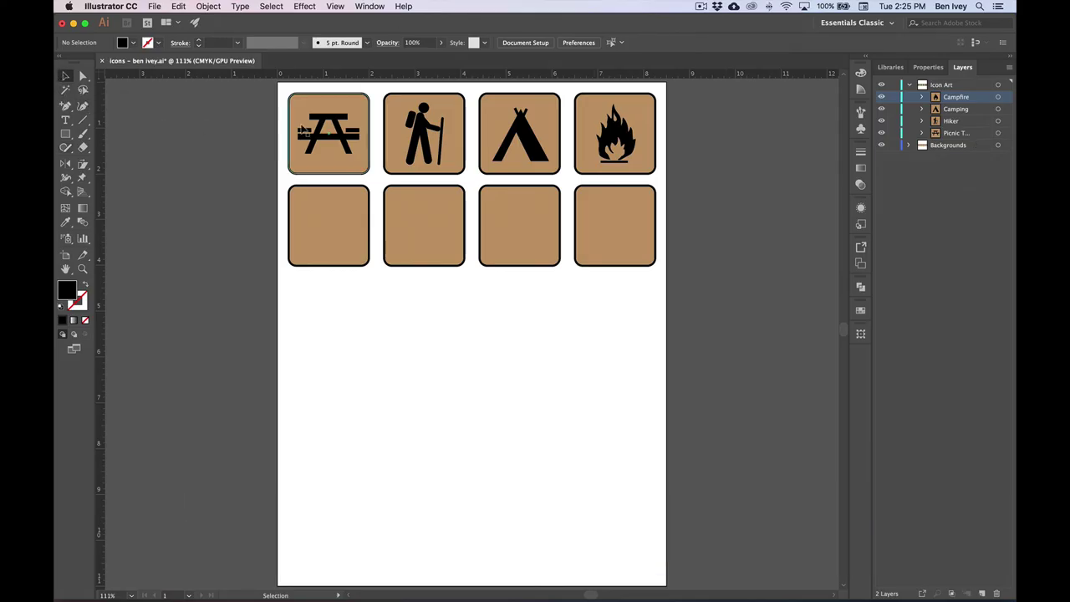
click(327, 122)
drag(328, 123, 329, 123)
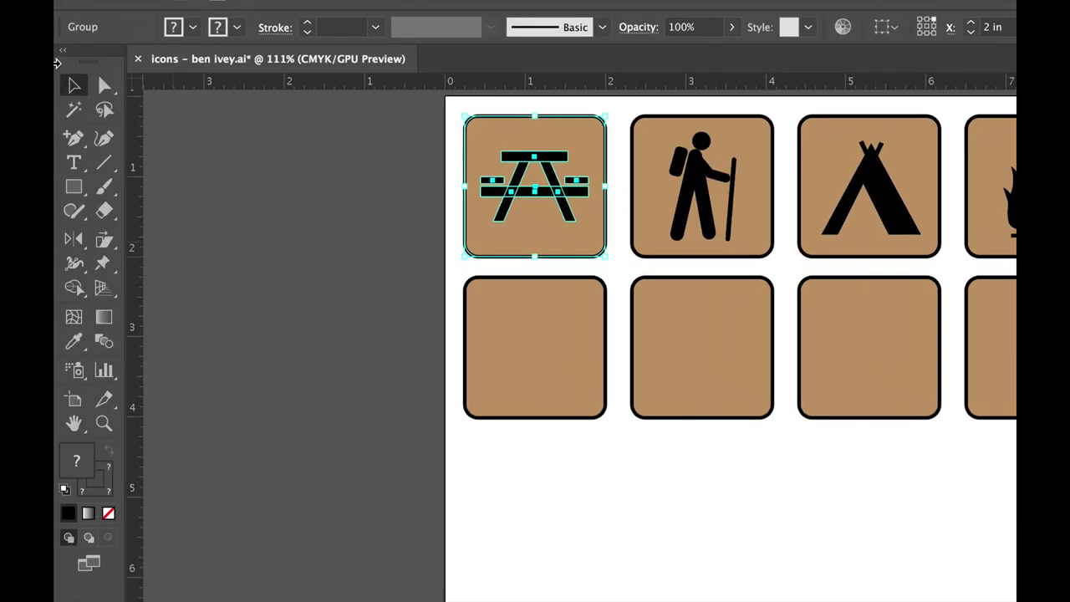
- Using the Direct Selection tool, select only the picnic table's background square and extend the selection to all objects with the same fill color
click(83, 76)
drag(105, 89, 185, 89)
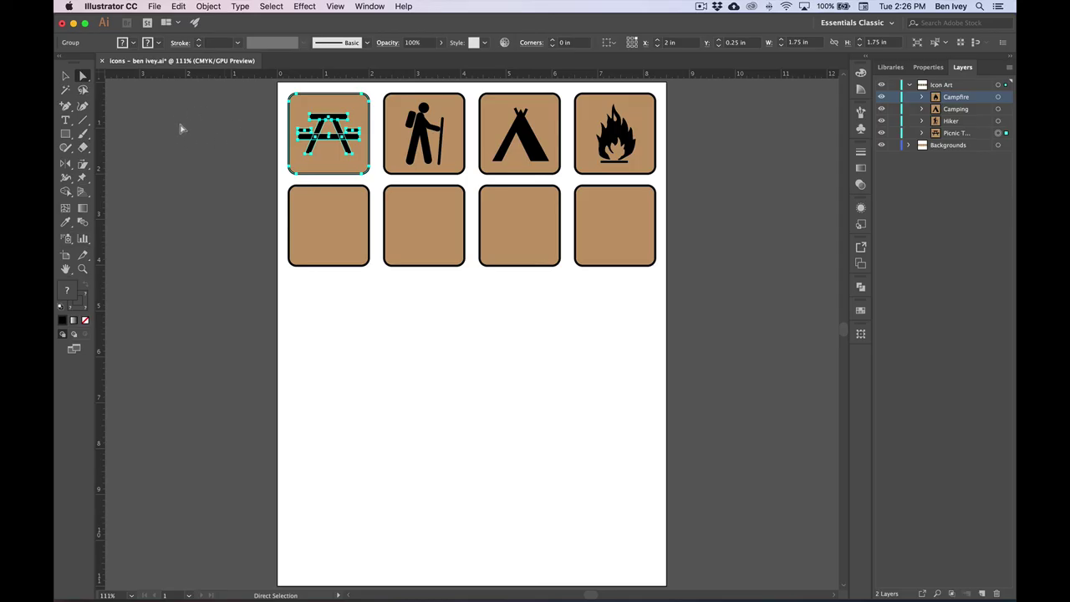
click(191, 135)
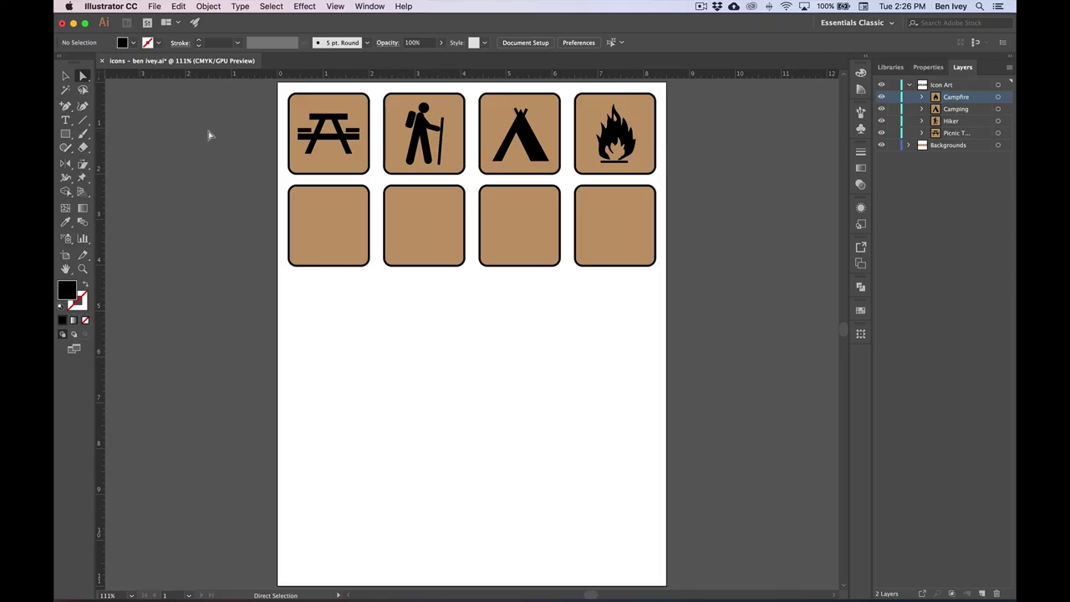
click(301, 107)
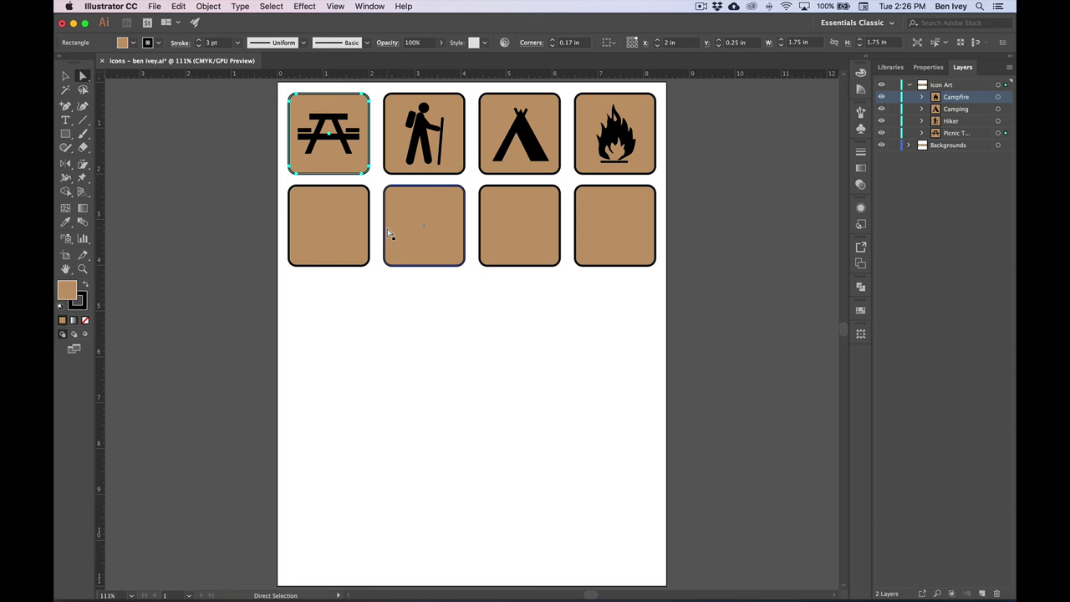
click(270, 6)
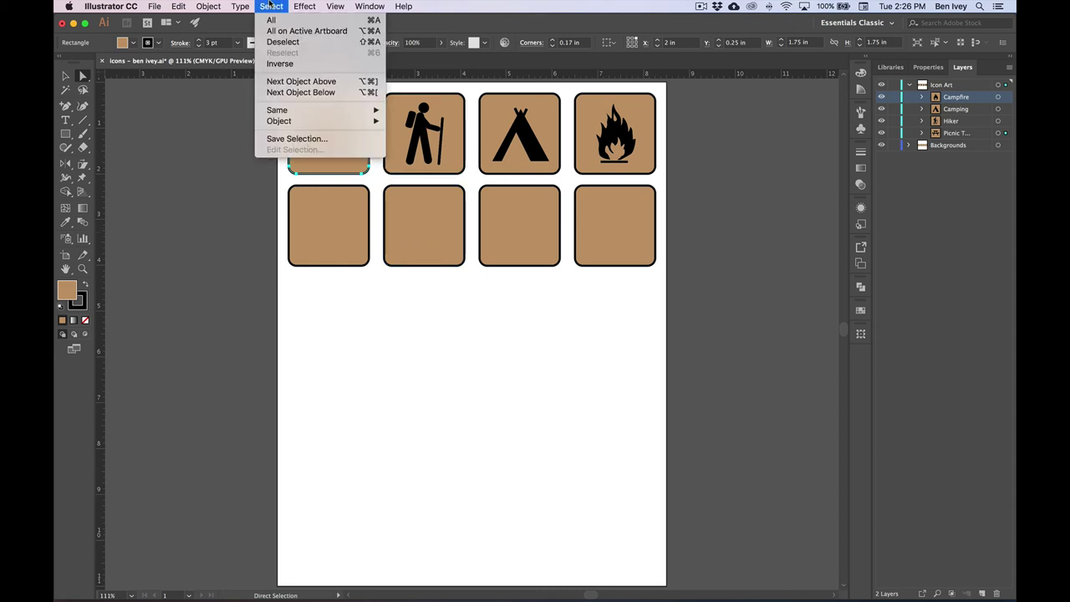
mouse_move(285, 112)
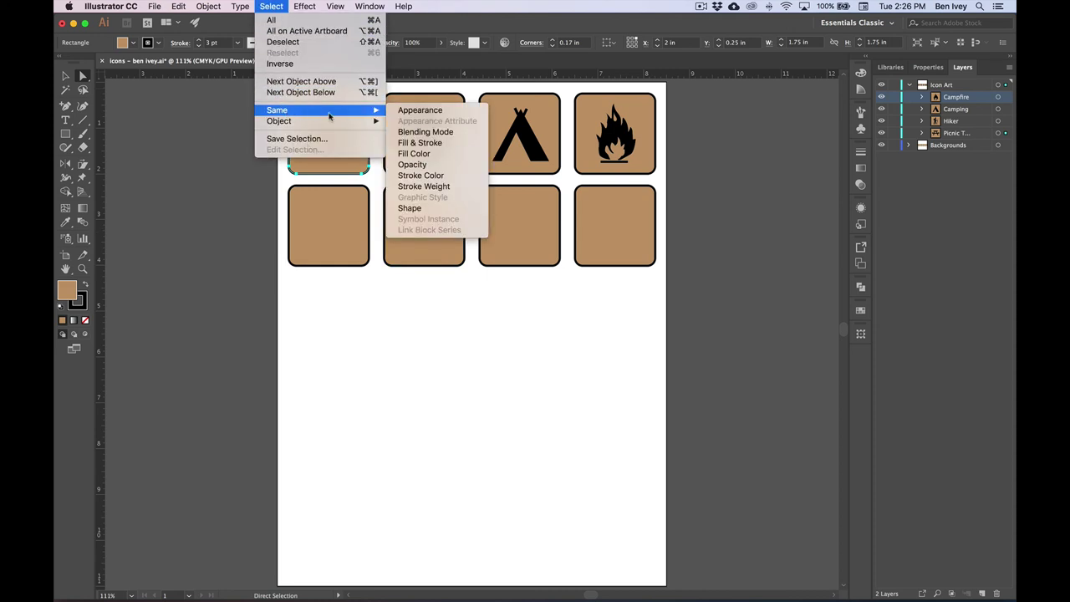
click(435, 159)
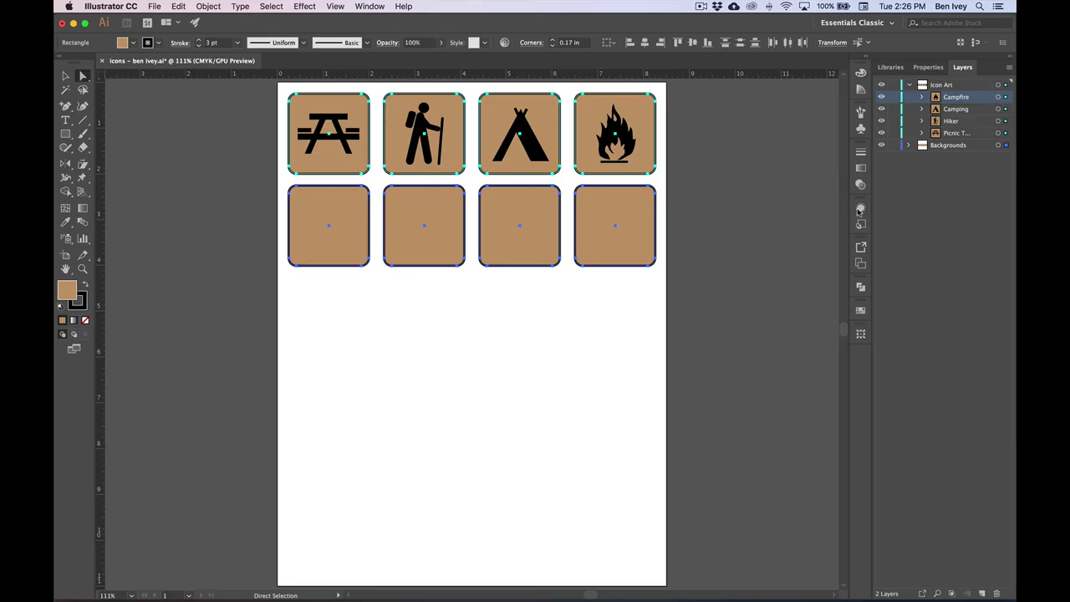
- Fill all the selected background squares with a green swatch
click(271, 6)
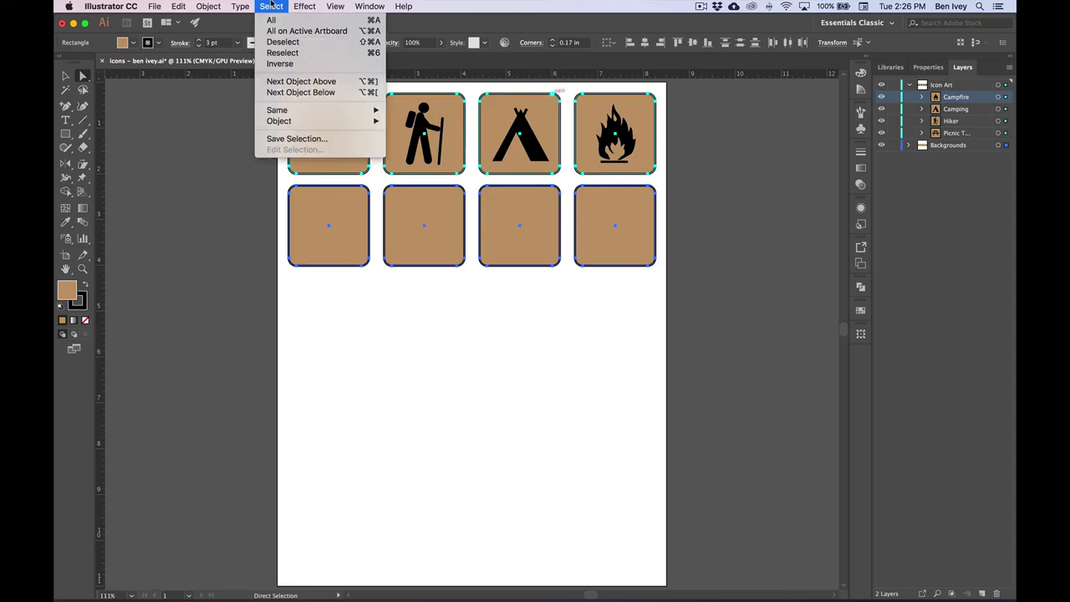
mouse_move(370, 6)
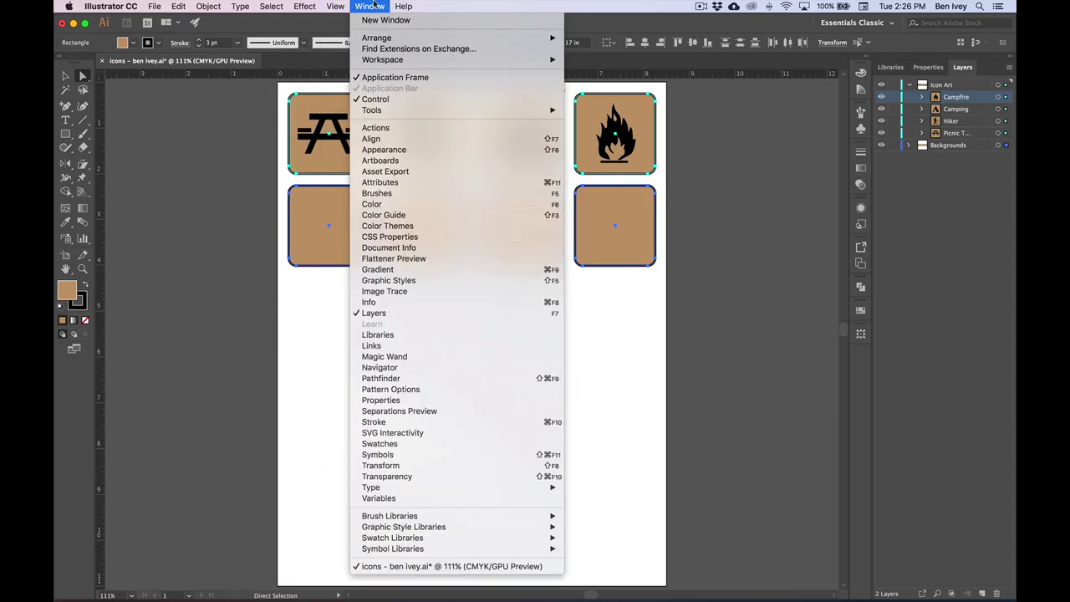
click(397, 444)
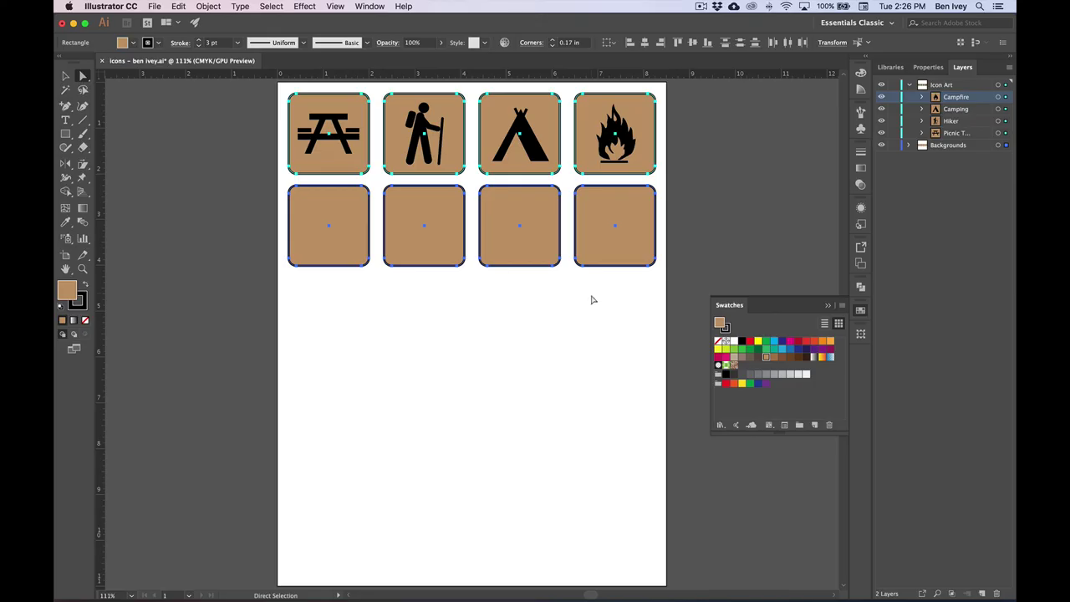
click(750, 351)
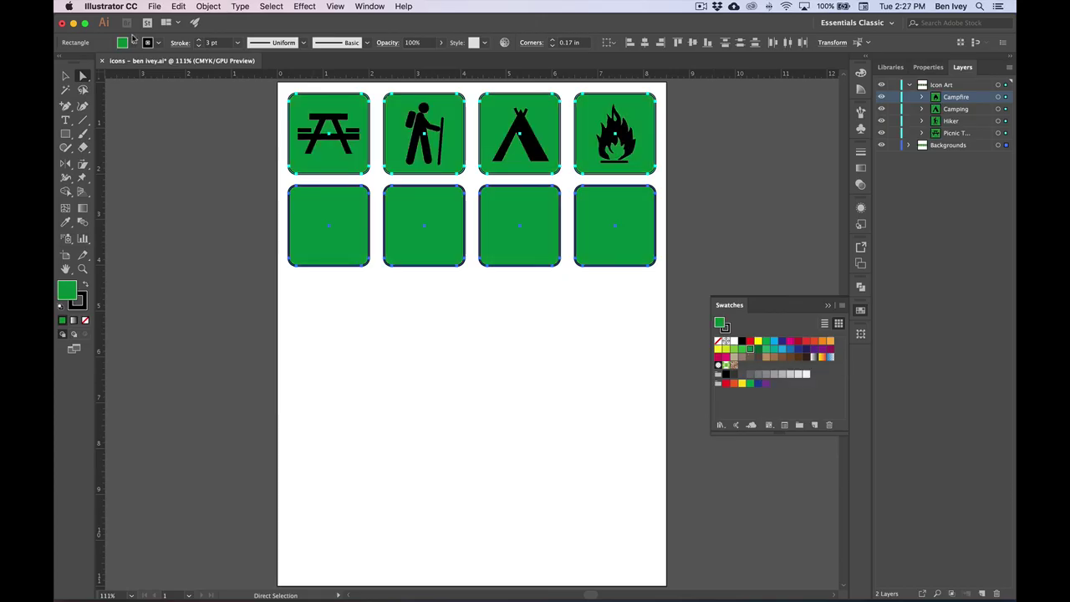
- Set the background squares' stroke to None and deselect them
click(156, 45)
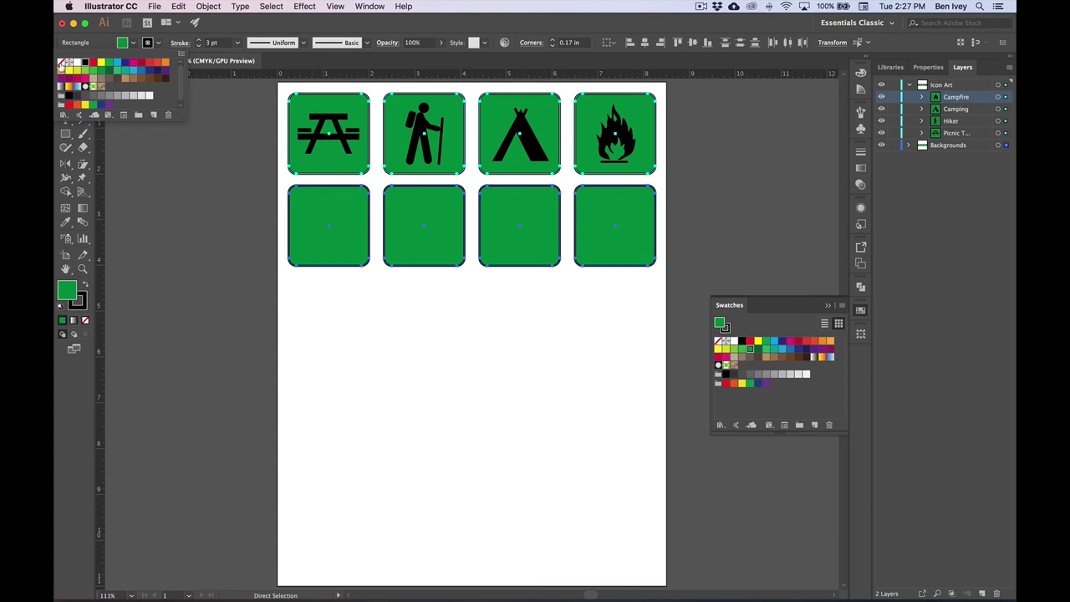
click(62, 64)
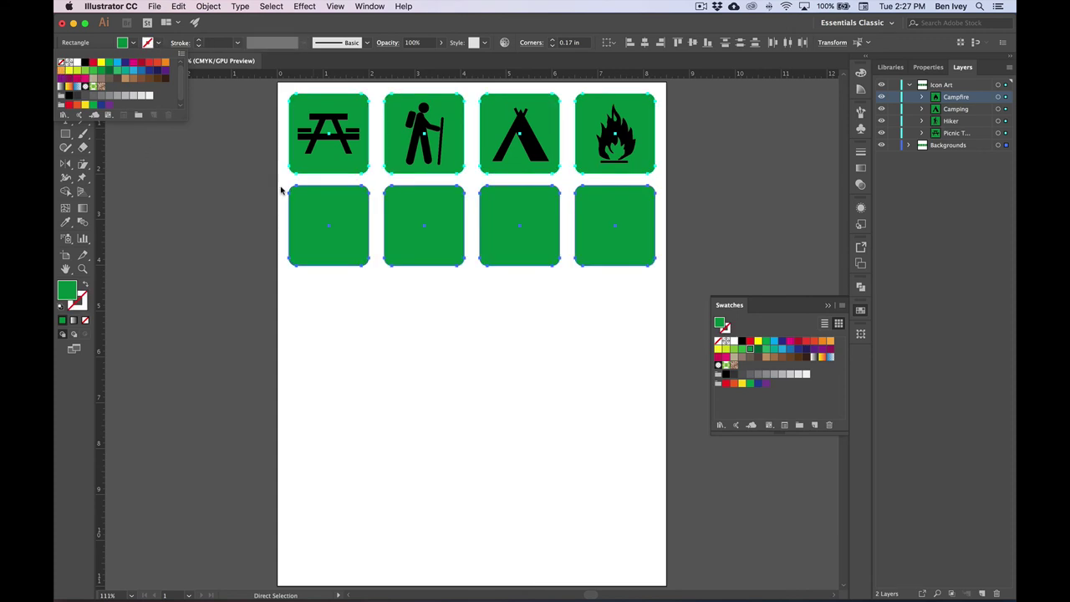
key(Escape)
click(187, 193)
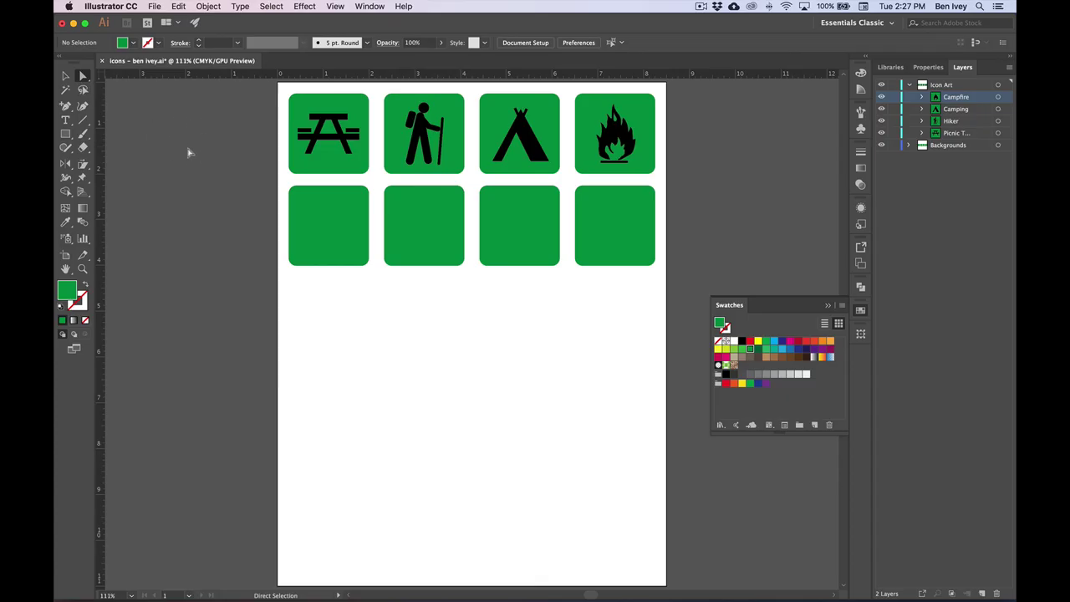
- Select the picnic table's top bar, extend the selection to all objects with the same fill color, and fill them with White
click(336, 121)
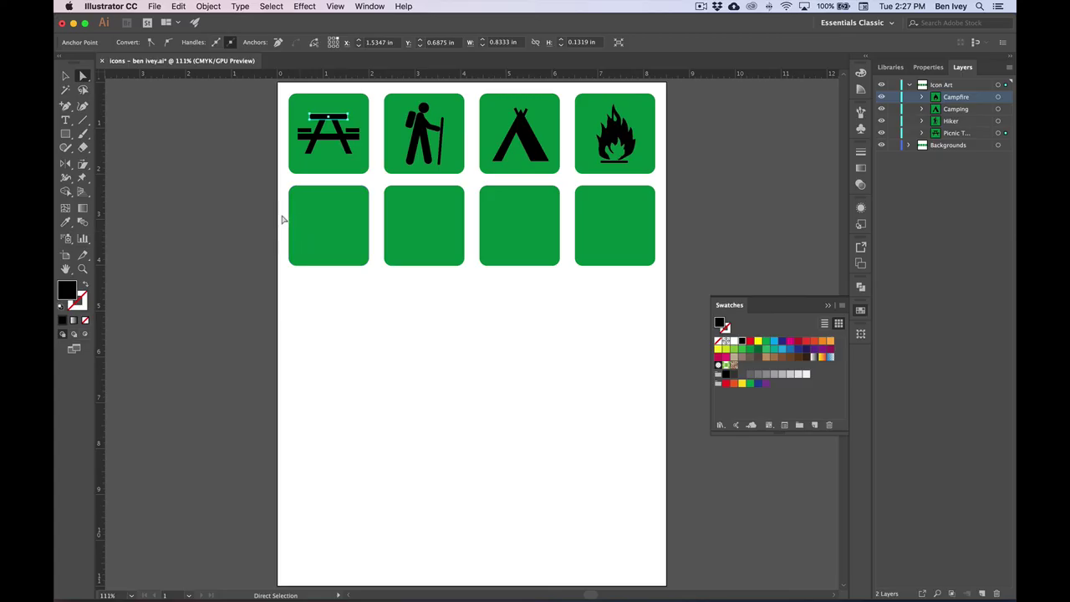
click(270, 5)
mouse_move(281, 113)
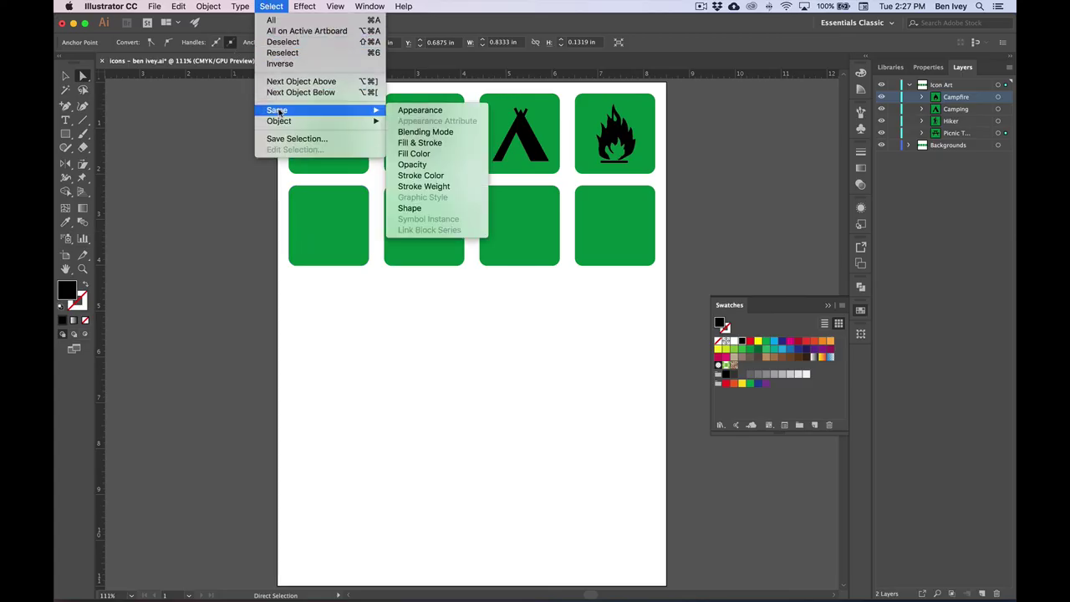
click(452, 155)
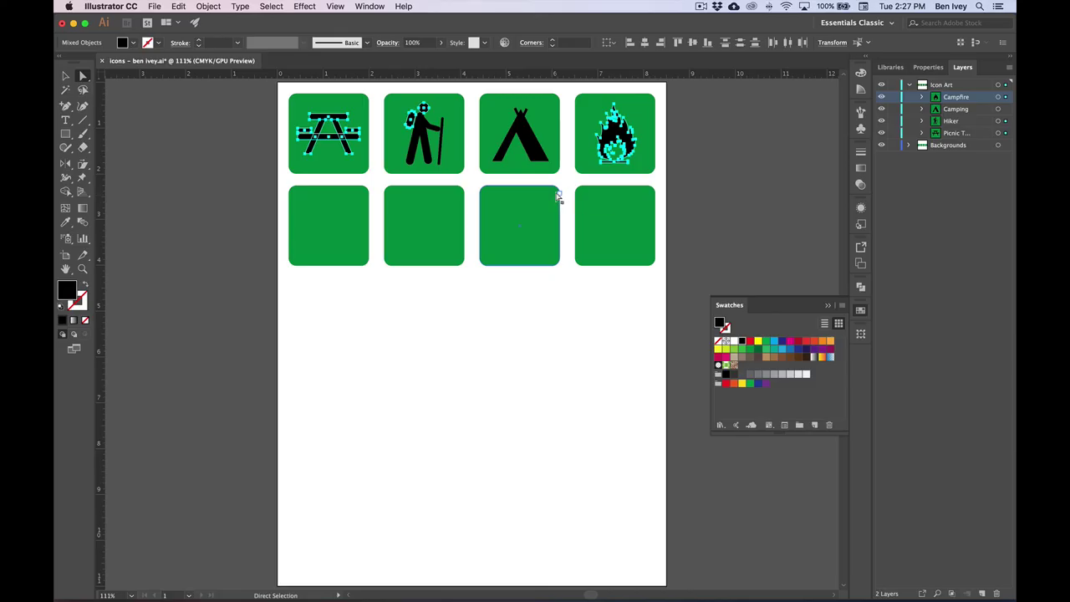
click(734, 342)
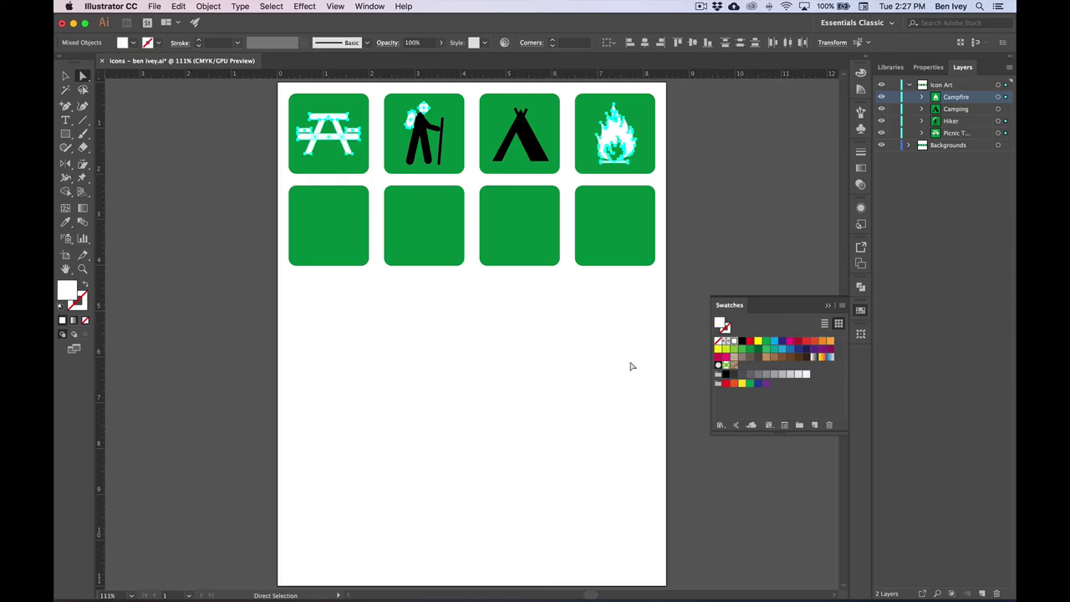
key(super+equal)
key(super+equal)
click(526, 155)
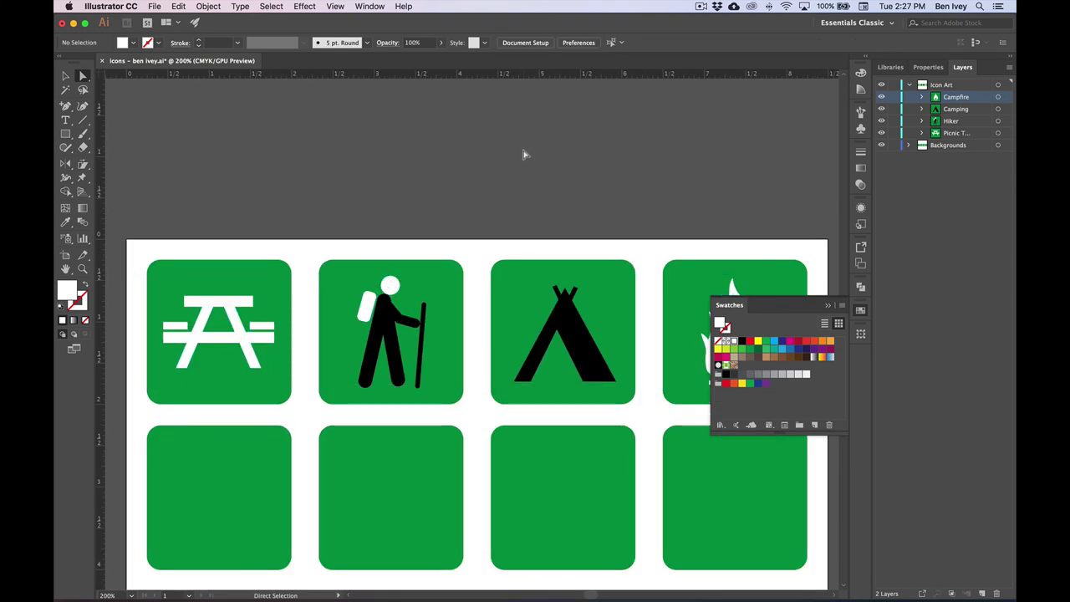
- Using the Selection tool, isolate the Hiker group and enter the nested group that contains the hiker figure
drag(482, 243, 463, 195)
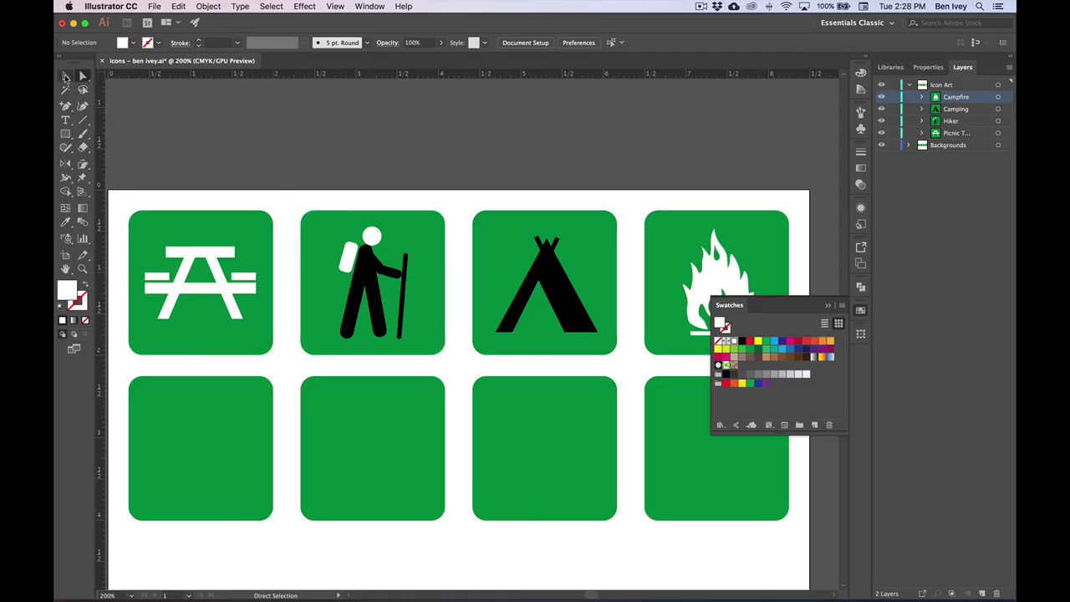
click(65, 77)
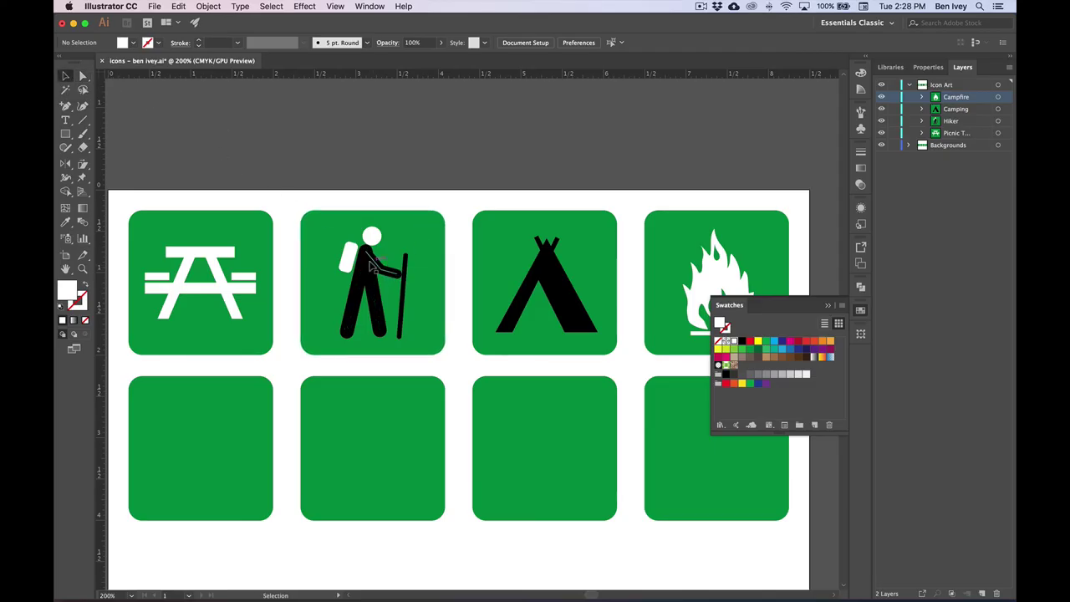
click(368, 259)
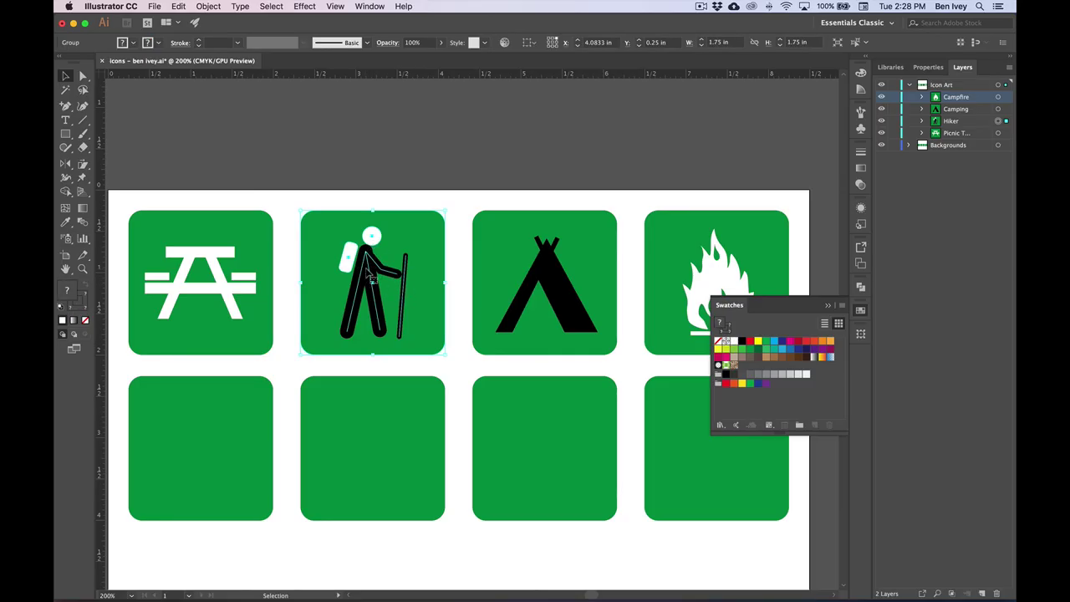
double_click(377, 279)
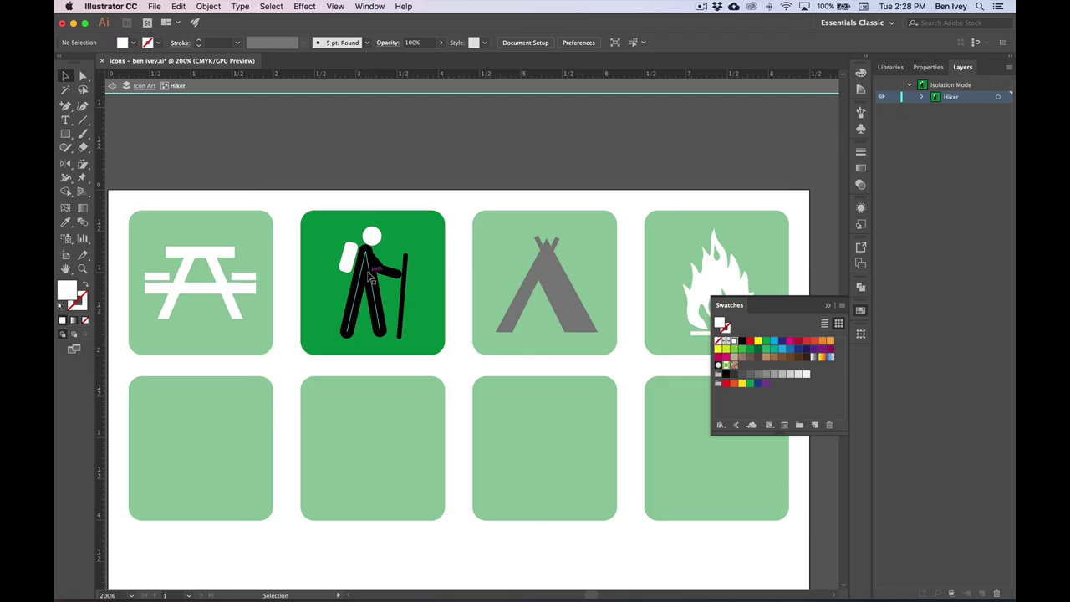
click(371, 277)
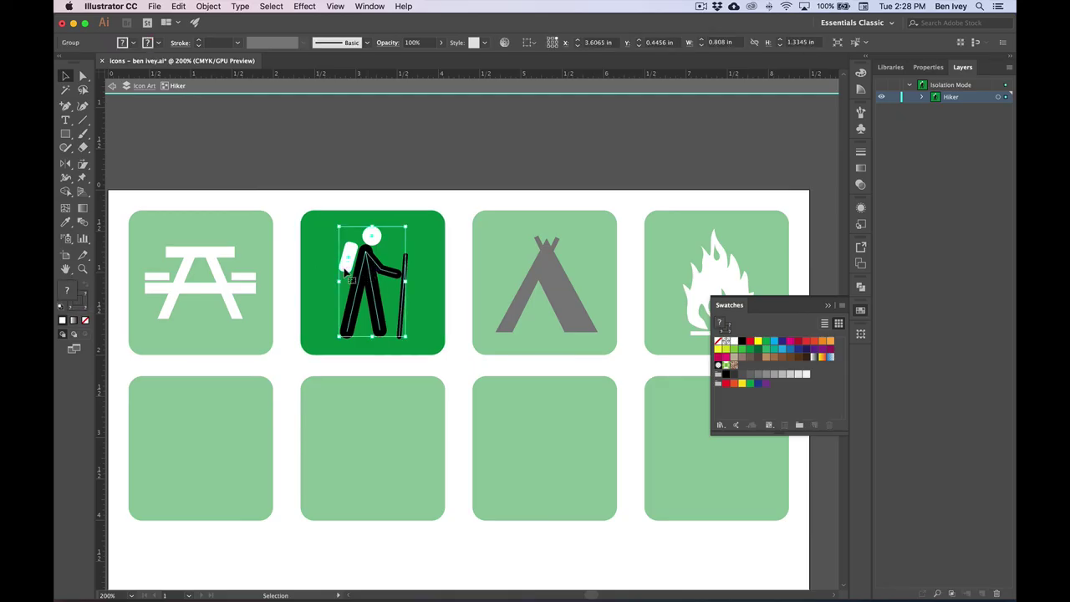
click(270, 286)
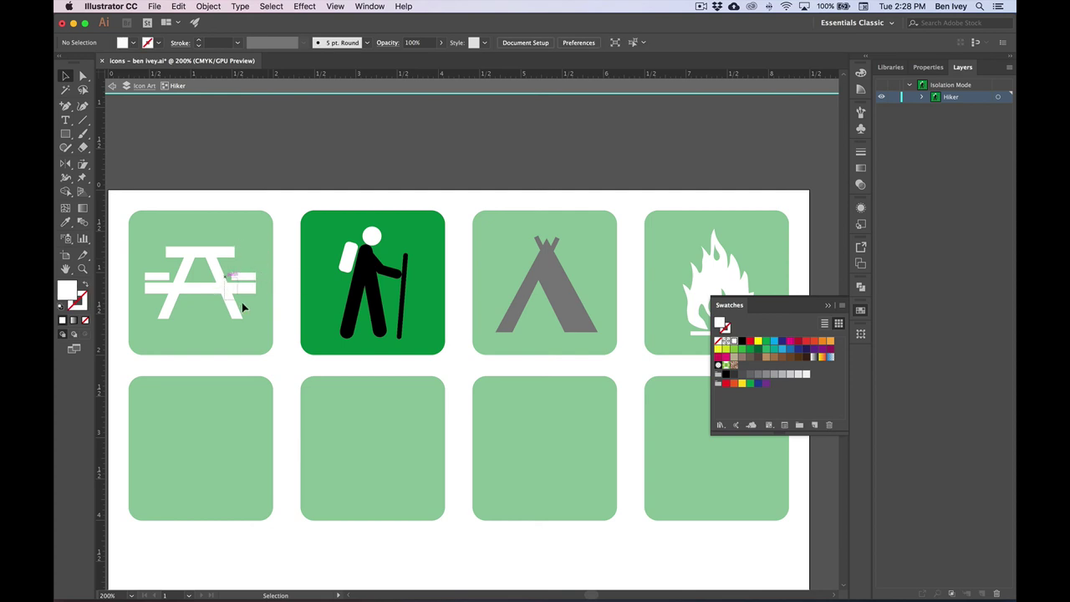
double_click(375, 274)
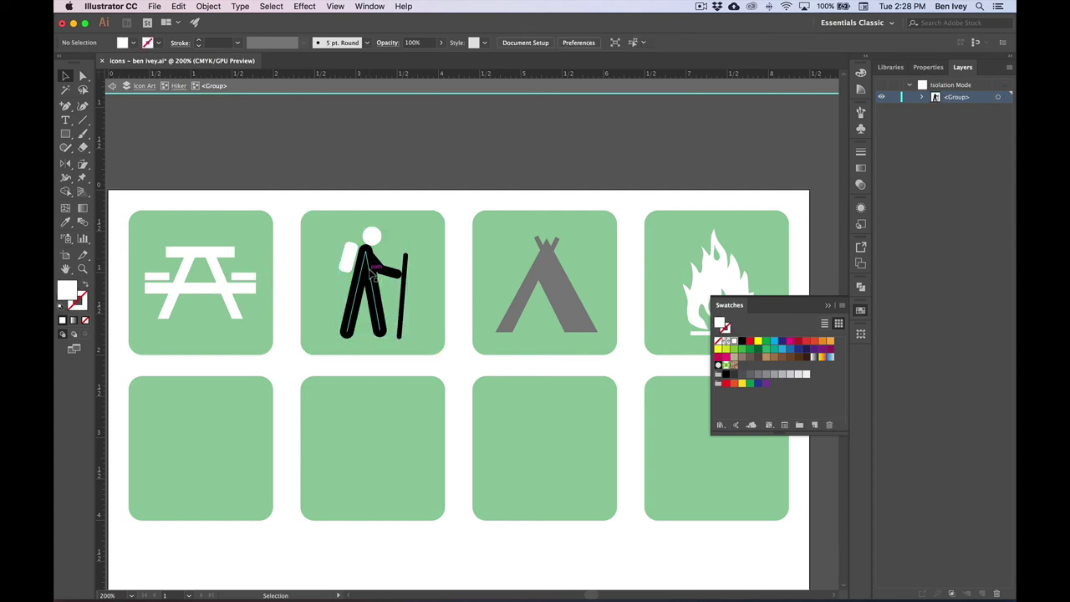
- Select the hiker's black stroked arm, leg and walking stick paths together and convert them to shapes with Outline Stroke
click(384, 276)
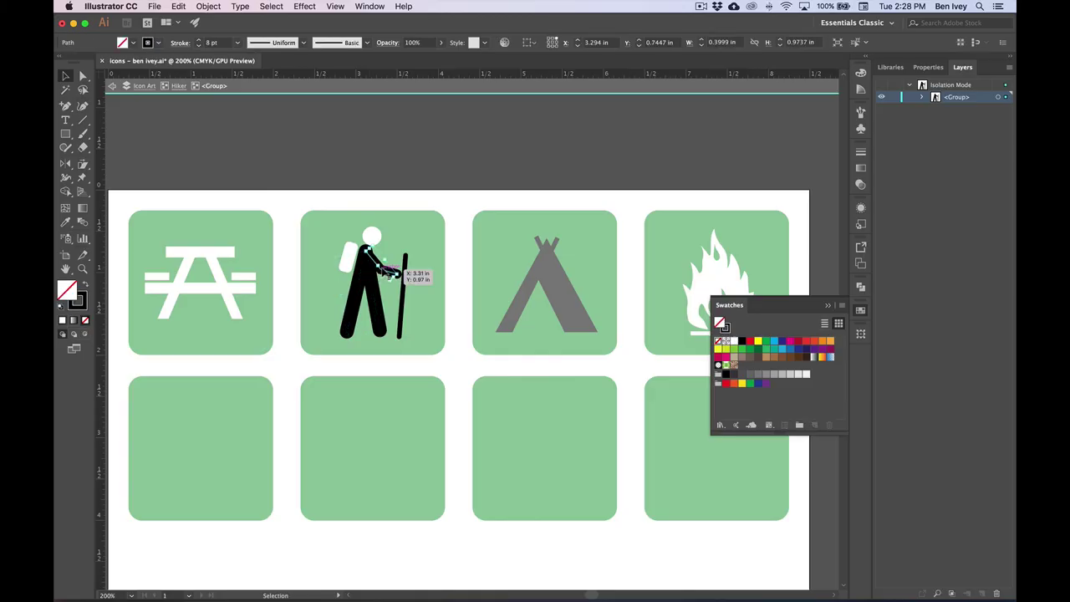
click(386, 271)
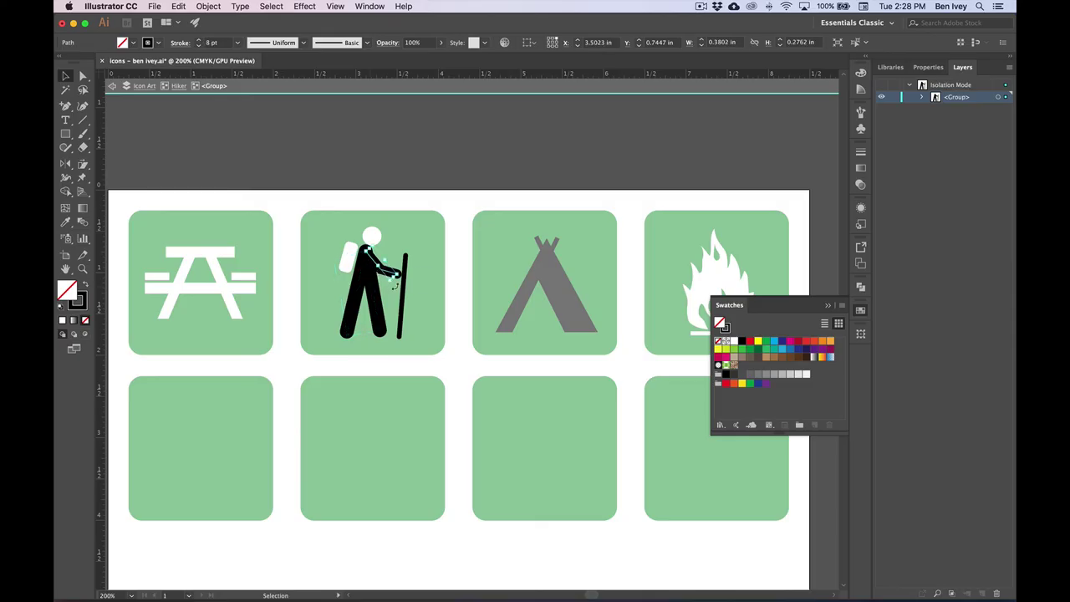
click(405, 316)
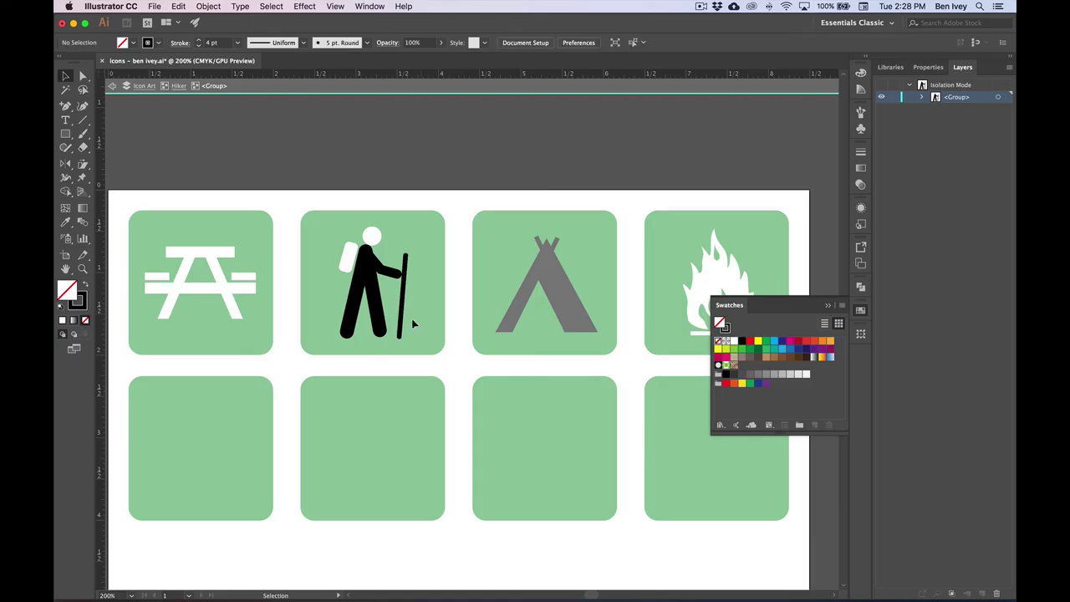
shift+click(368, 276)
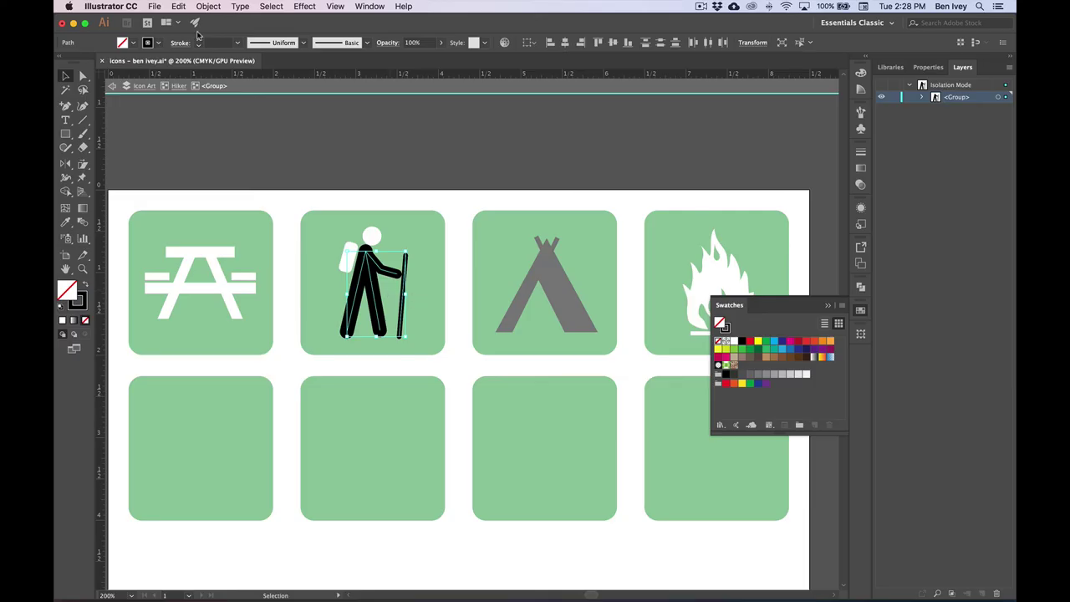
click(210, 7)
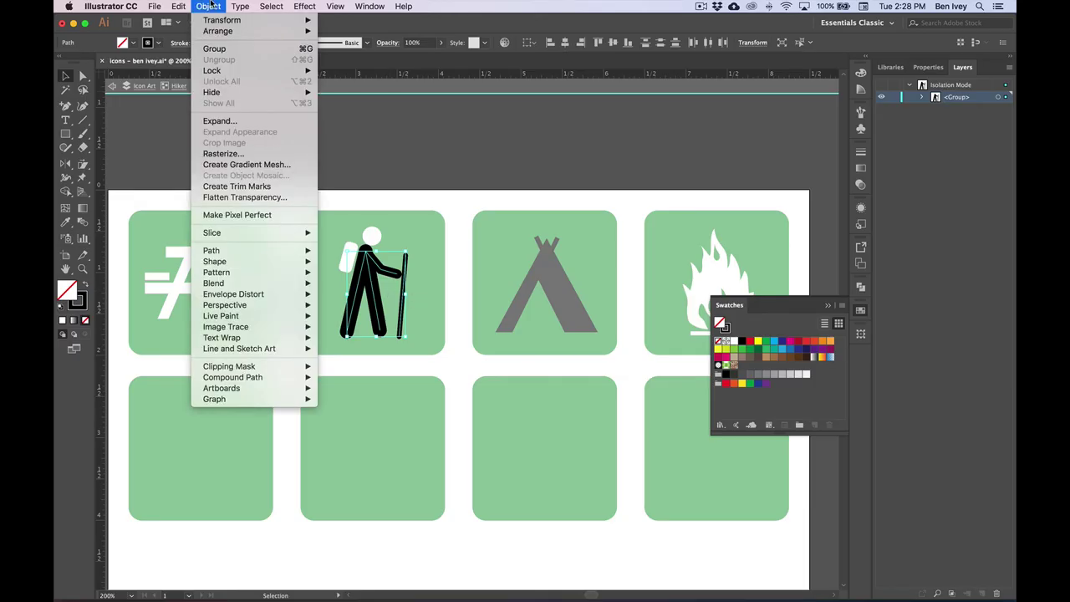
mouse_move(276, 250)
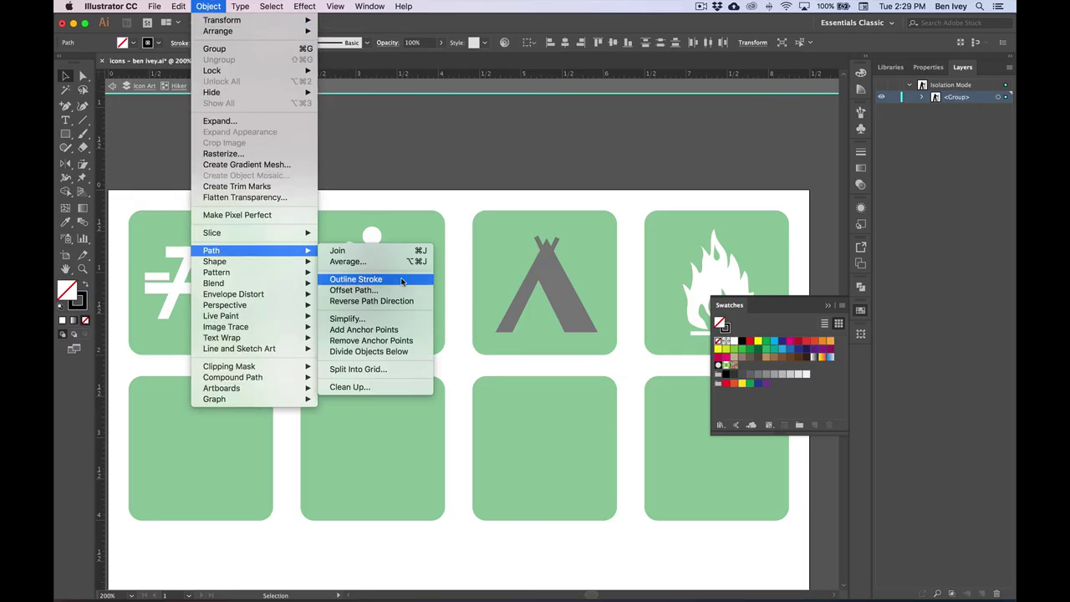
click(402, 281)
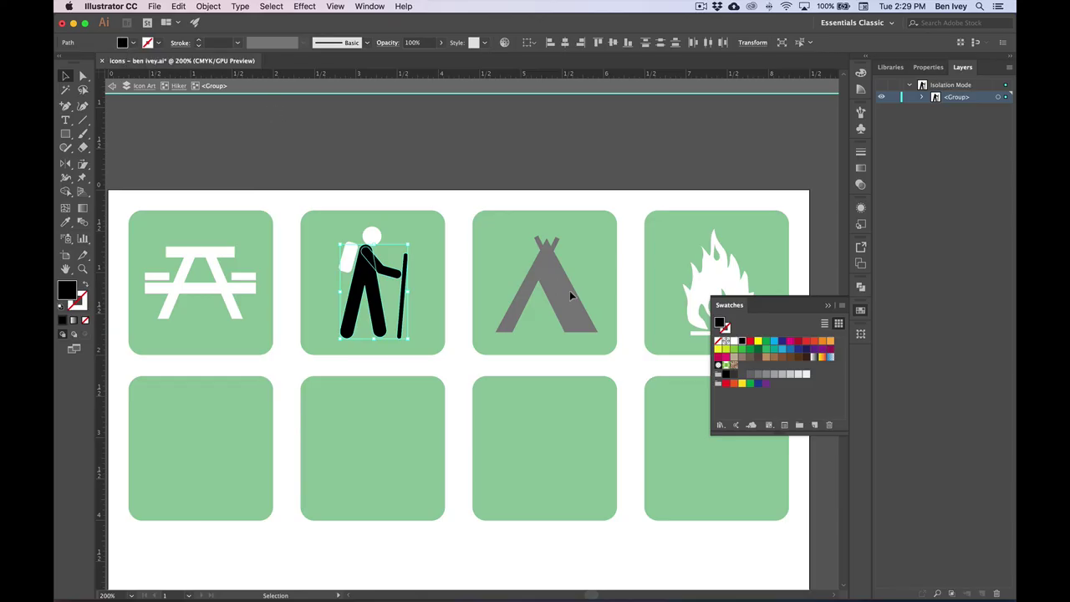
- Fill the outlined hiker shapes with White and exit isolation mode completely
click(734, 342)
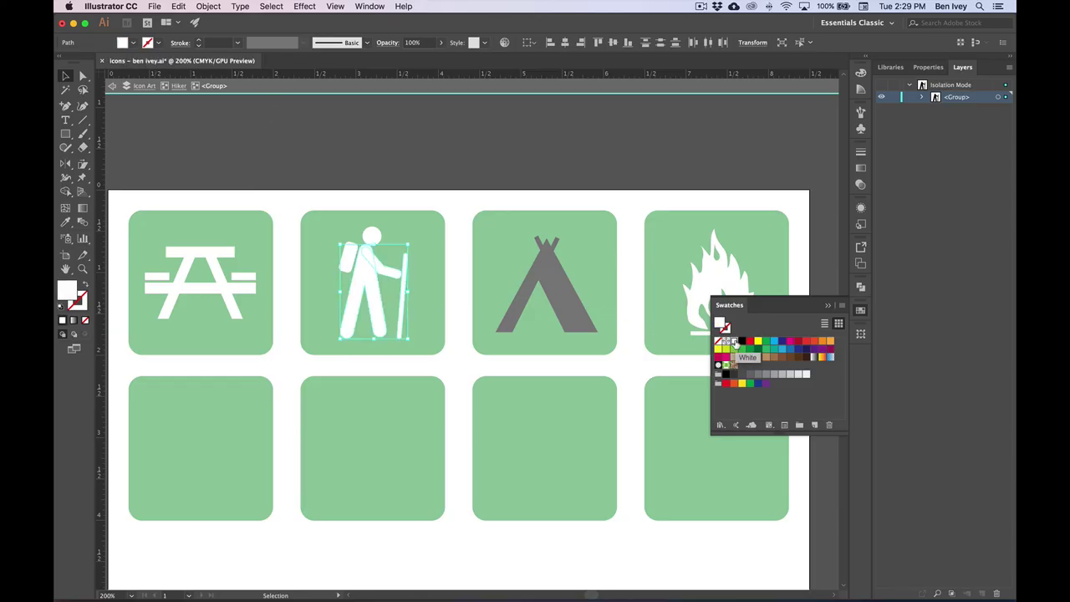
click(331, 169)
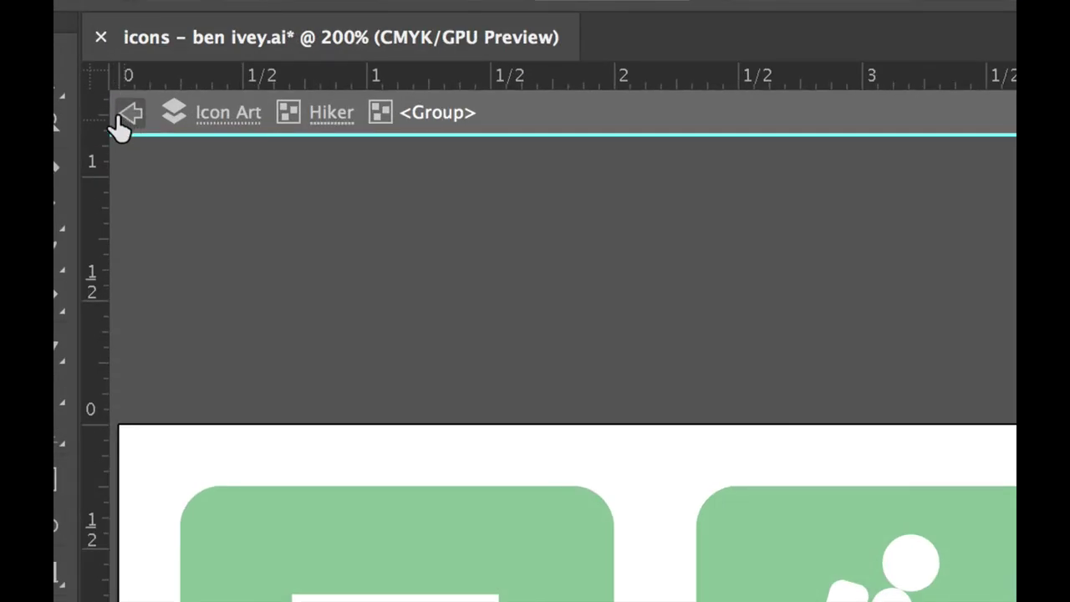
click(127, 121)
click(127, 121)
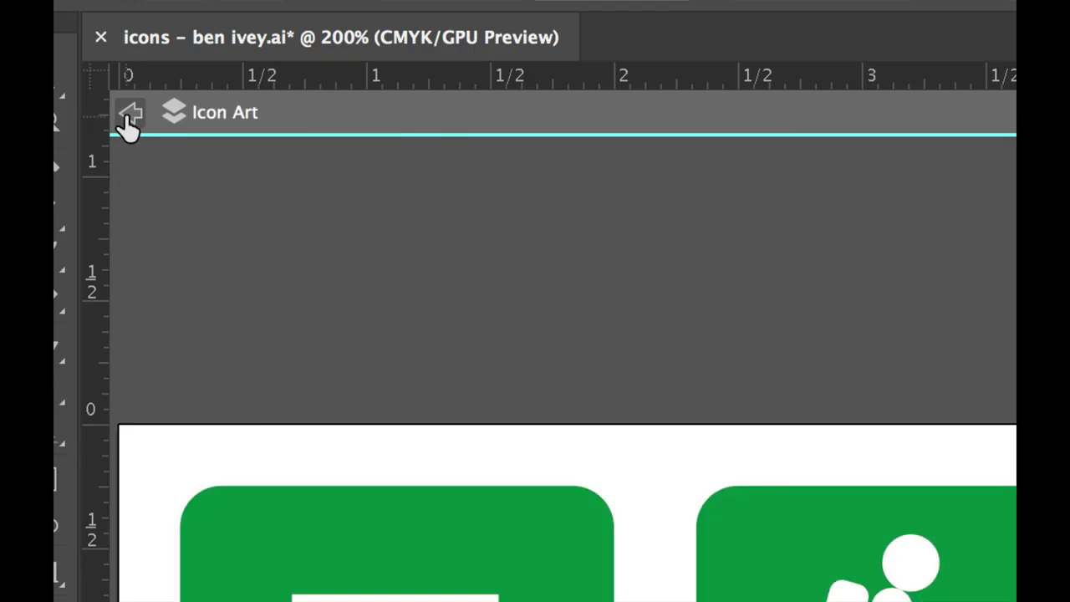
click(127, 121)
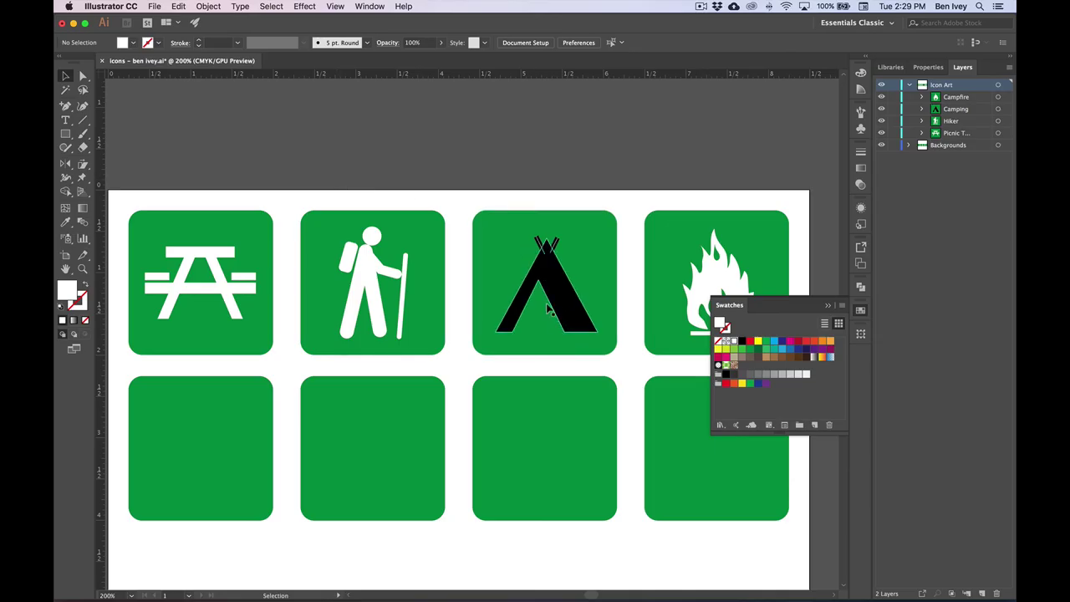
- Using the Shaper tool, select the tent's triangle inside its Shaper Group and set its fill to White
drag(66, 148, 107, 150)
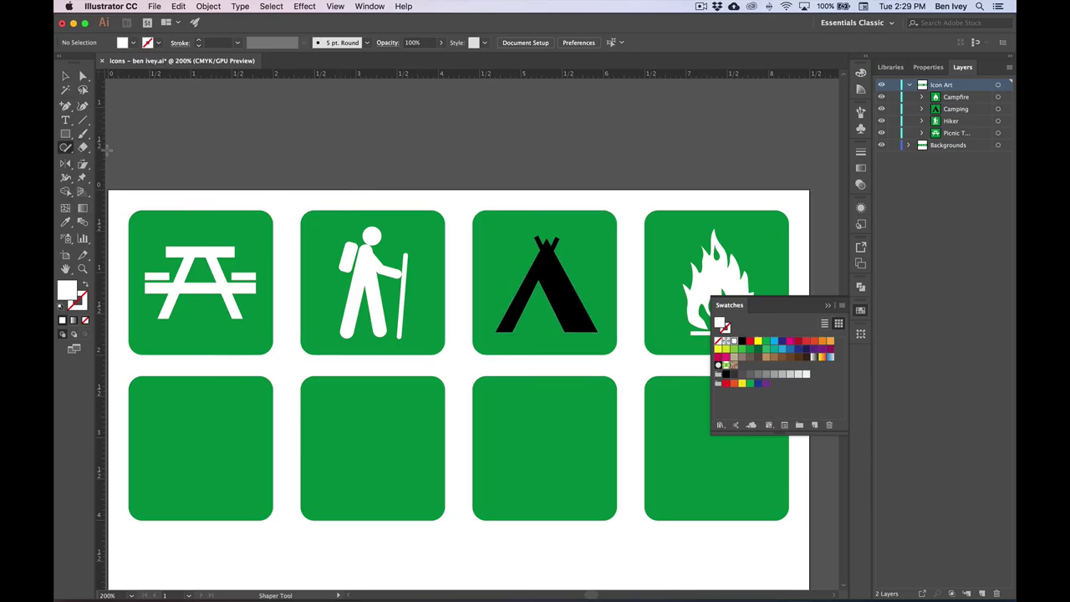
click(571, 308)
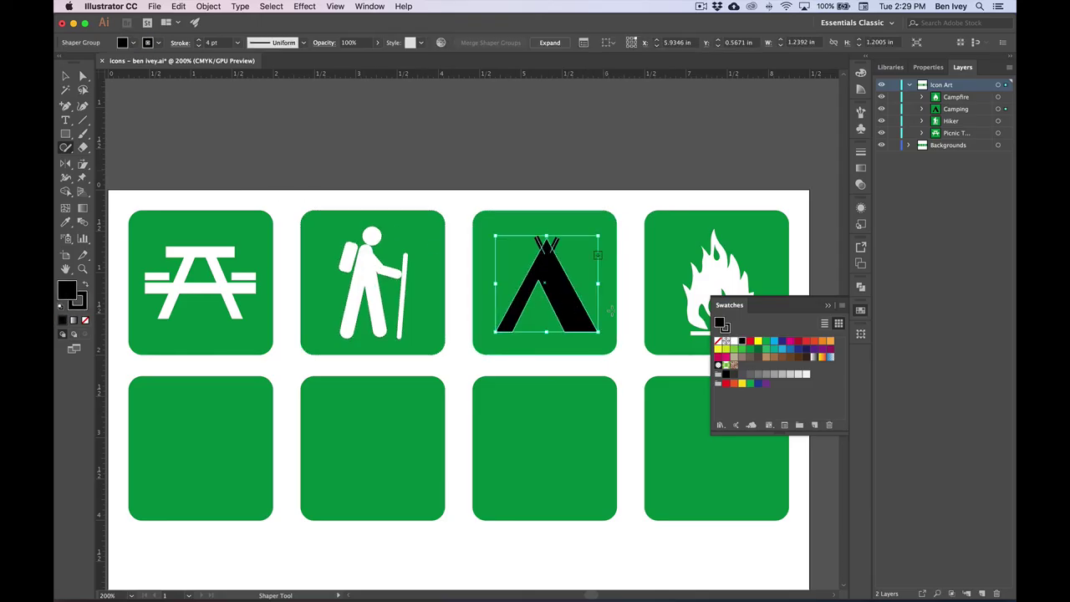
double_click(568, 305)
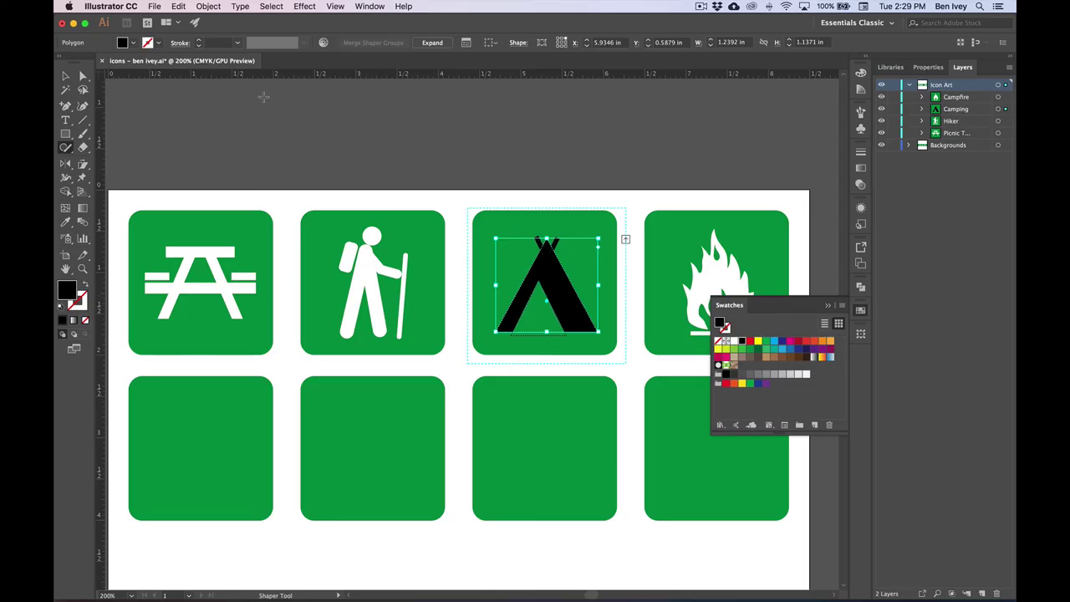
click(131, 43)
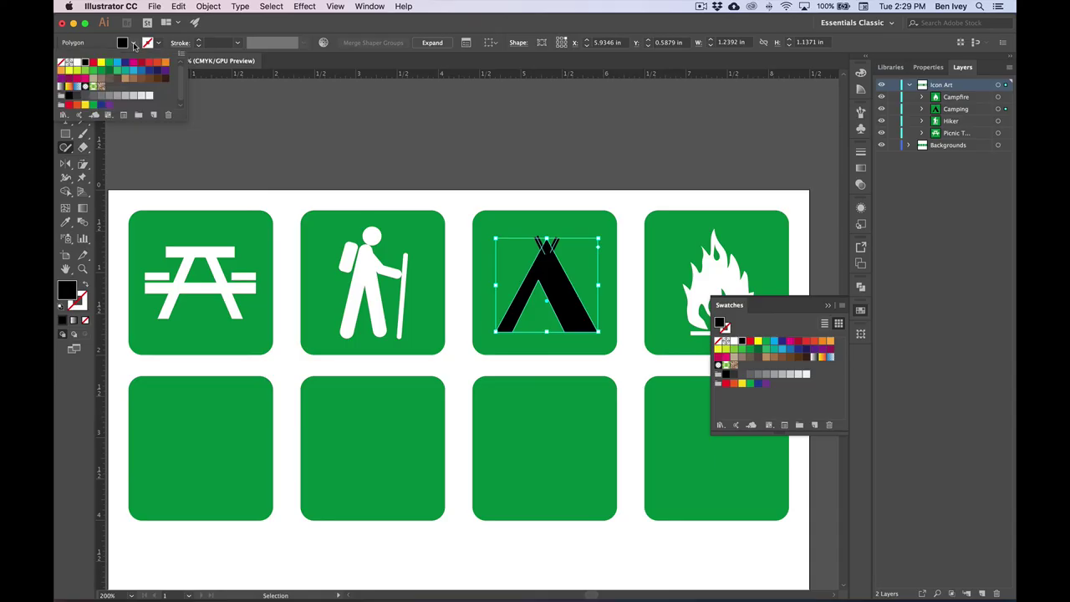
click(76, 63)
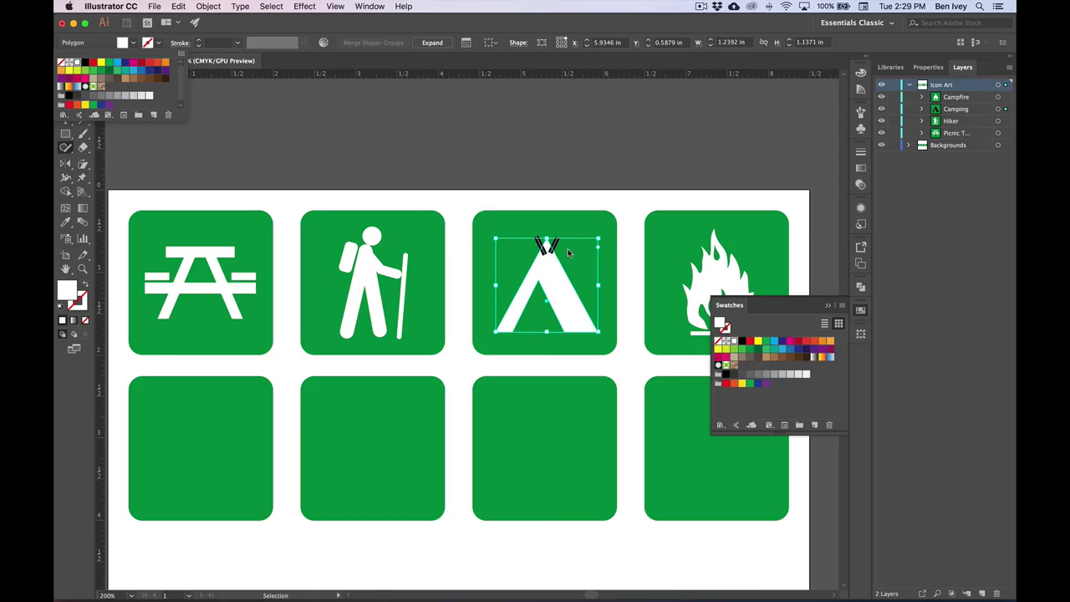
- Set the stroke of both short pole lines at the tent's peak to White, then deselect the artwork
click(545, 288)
click(547, 245)
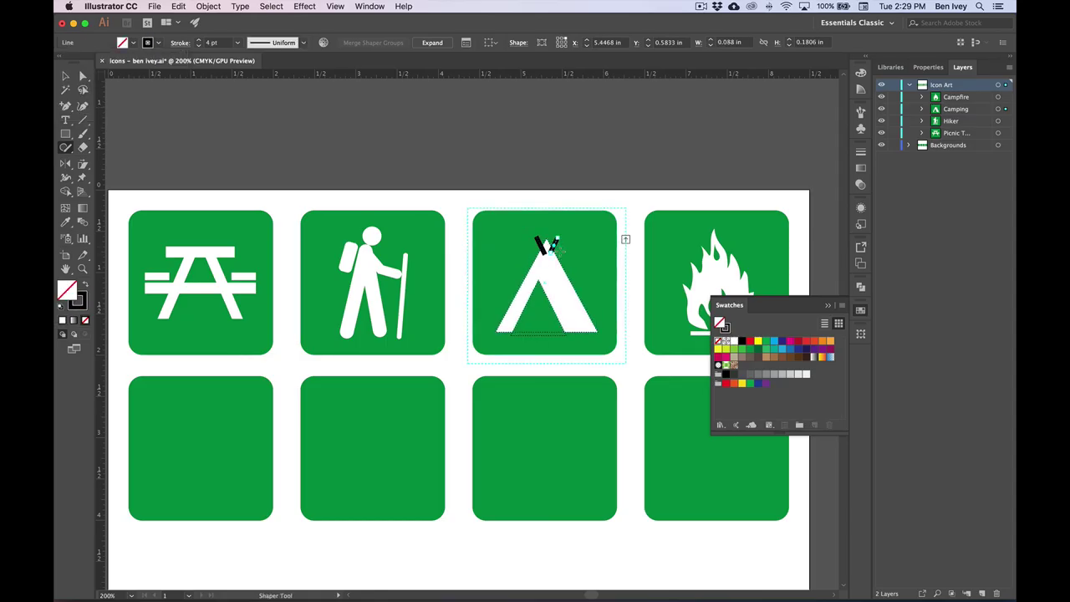
click(158, 44)
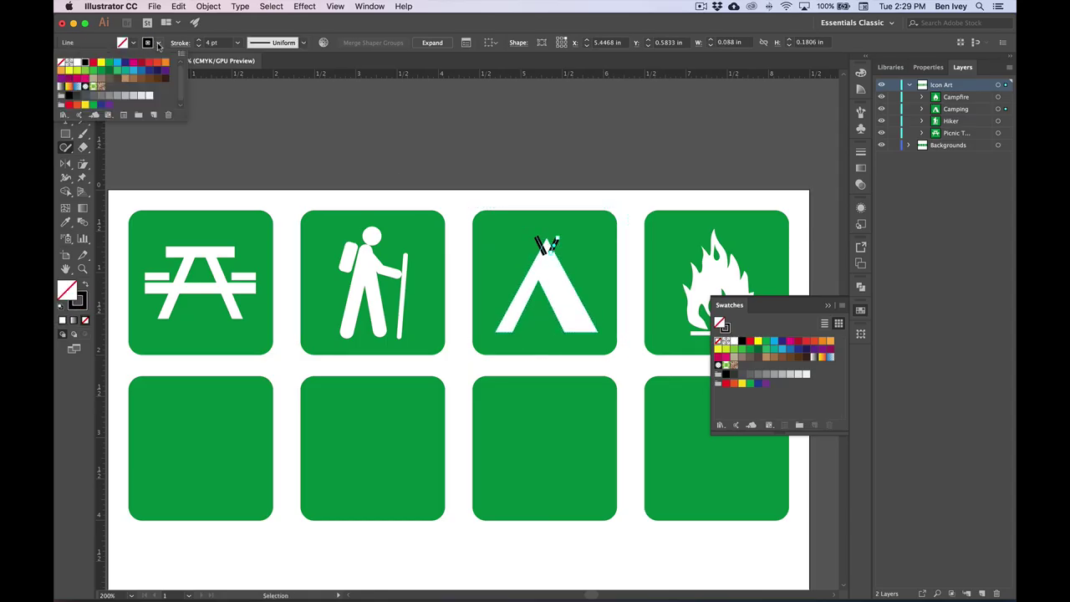
click(77, 63)
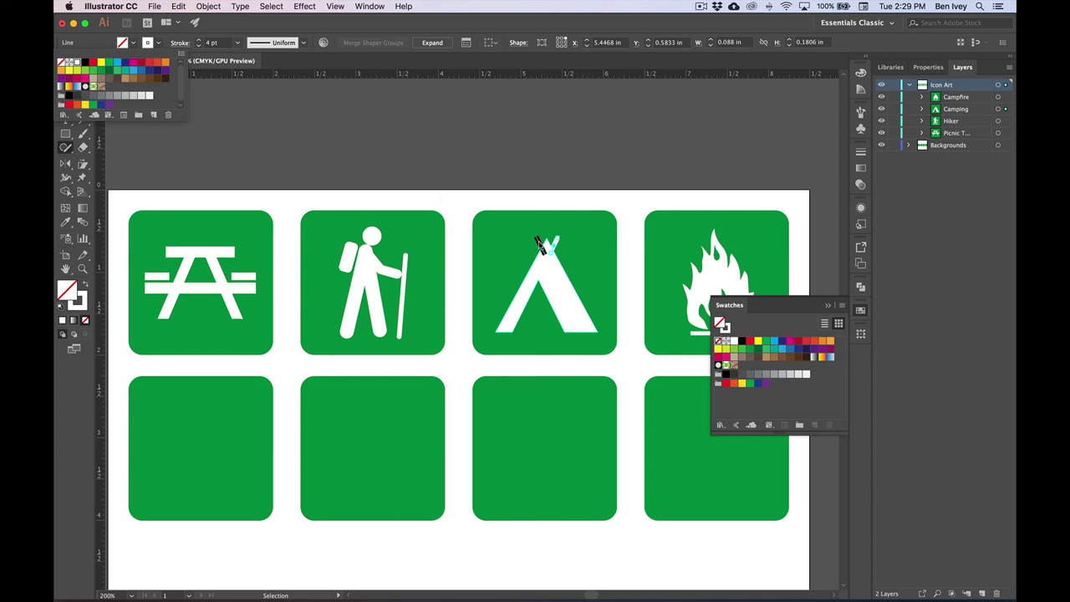
key(ctrl+z)
click(157, 43)
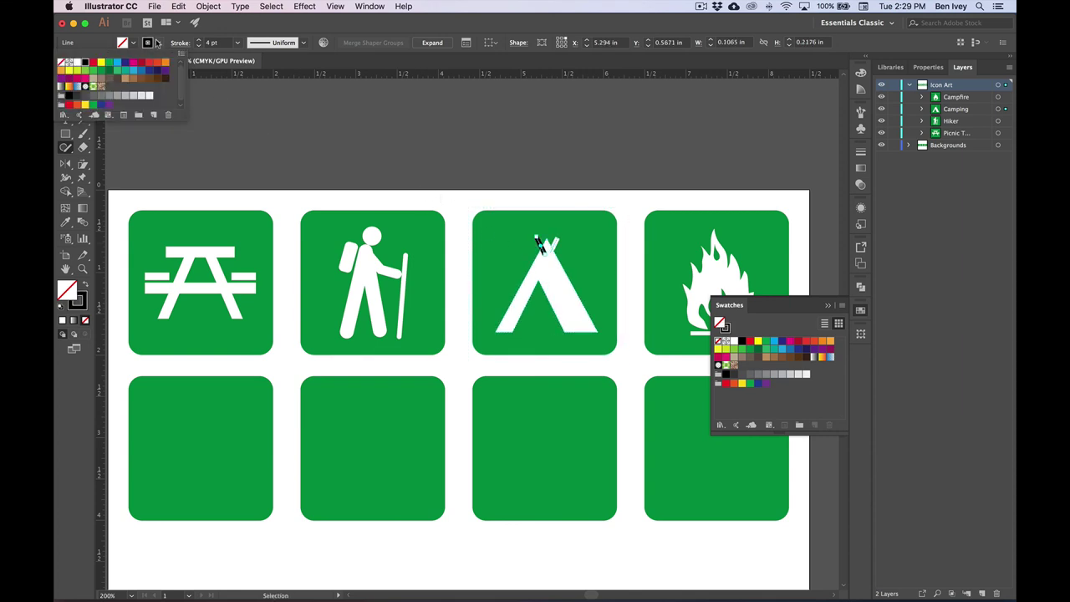
click(77, 63)
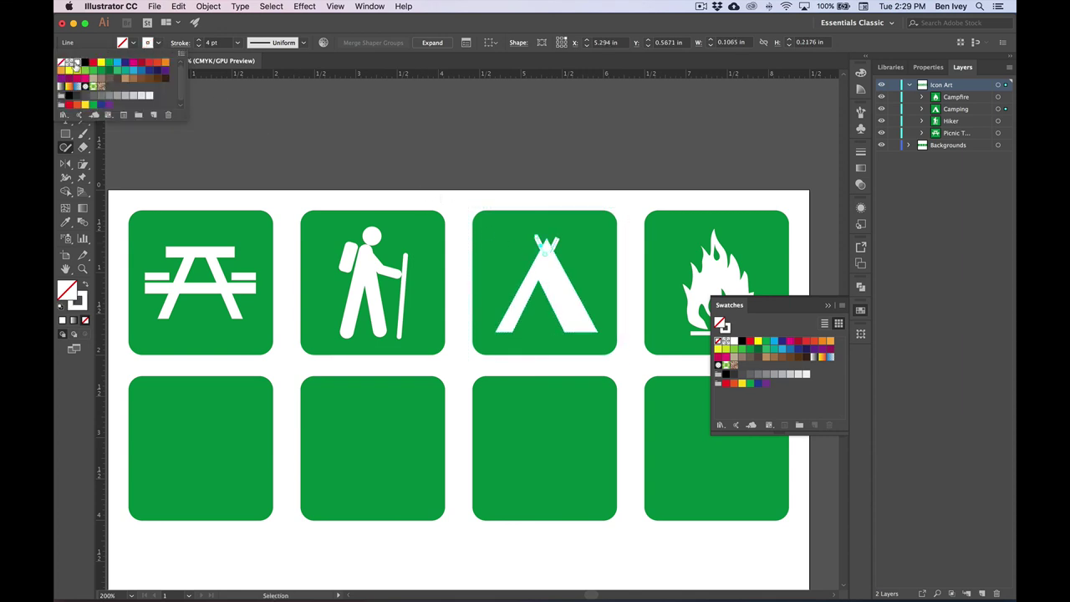
click(333, 129)
click(334, 129)
key(v)
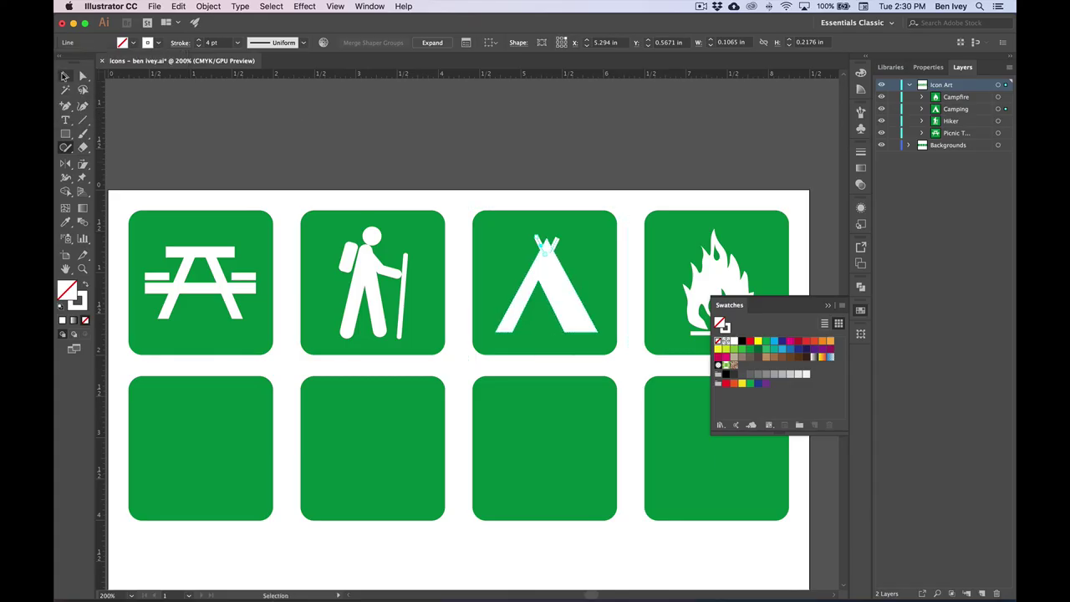
- Save the icons document under its existing name
key(super+0)
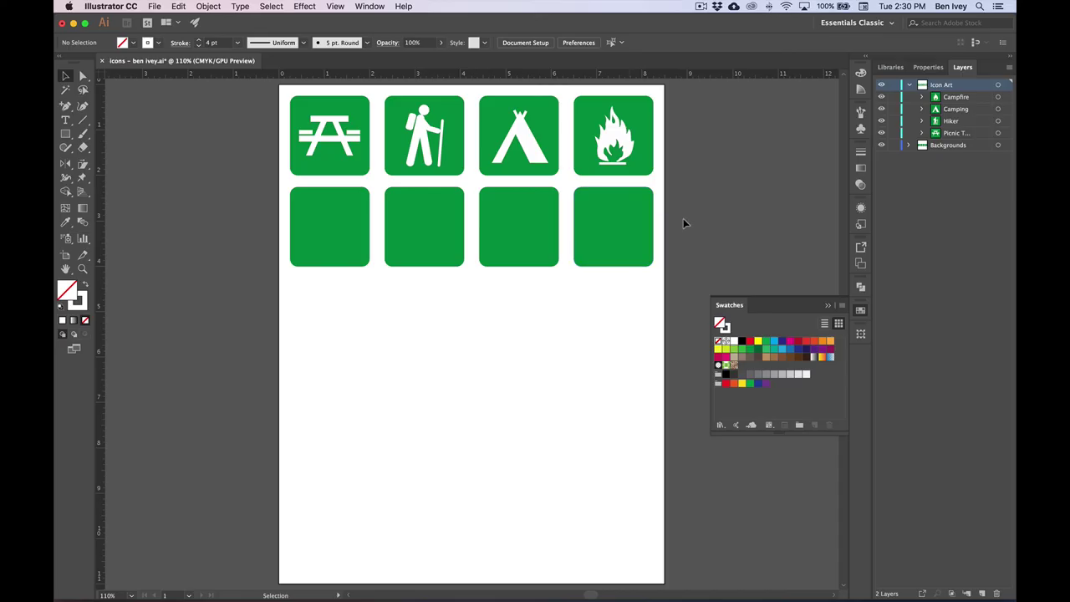
click(151, 6)
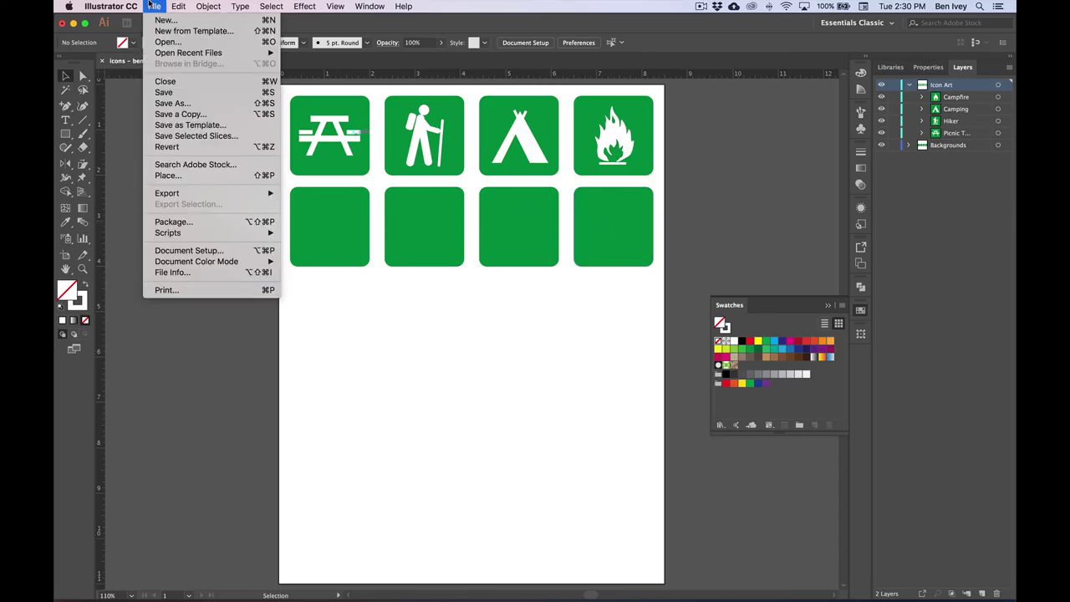
click(164, 92)
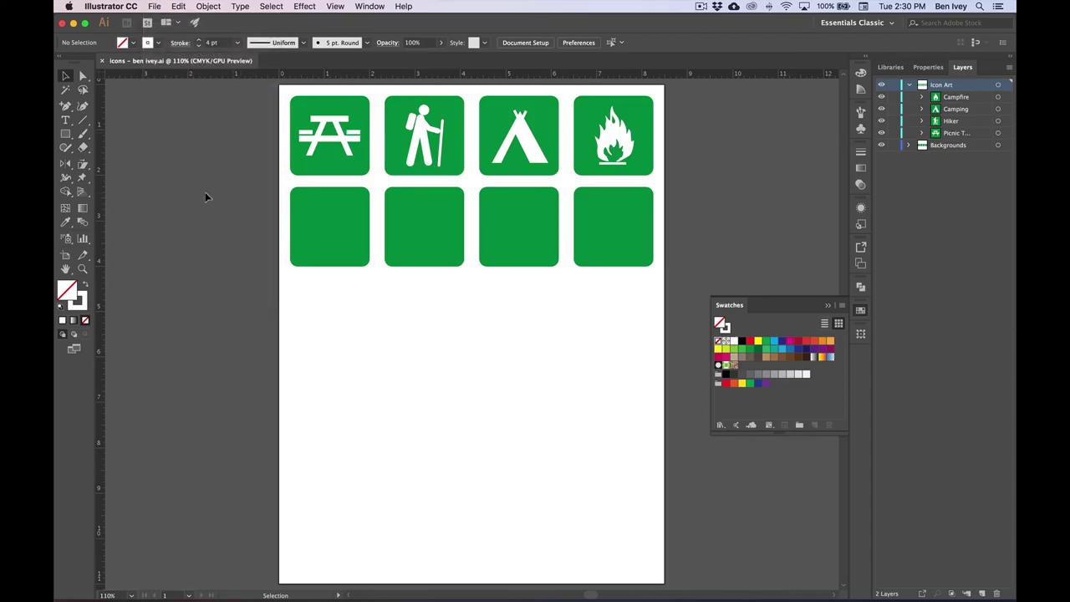